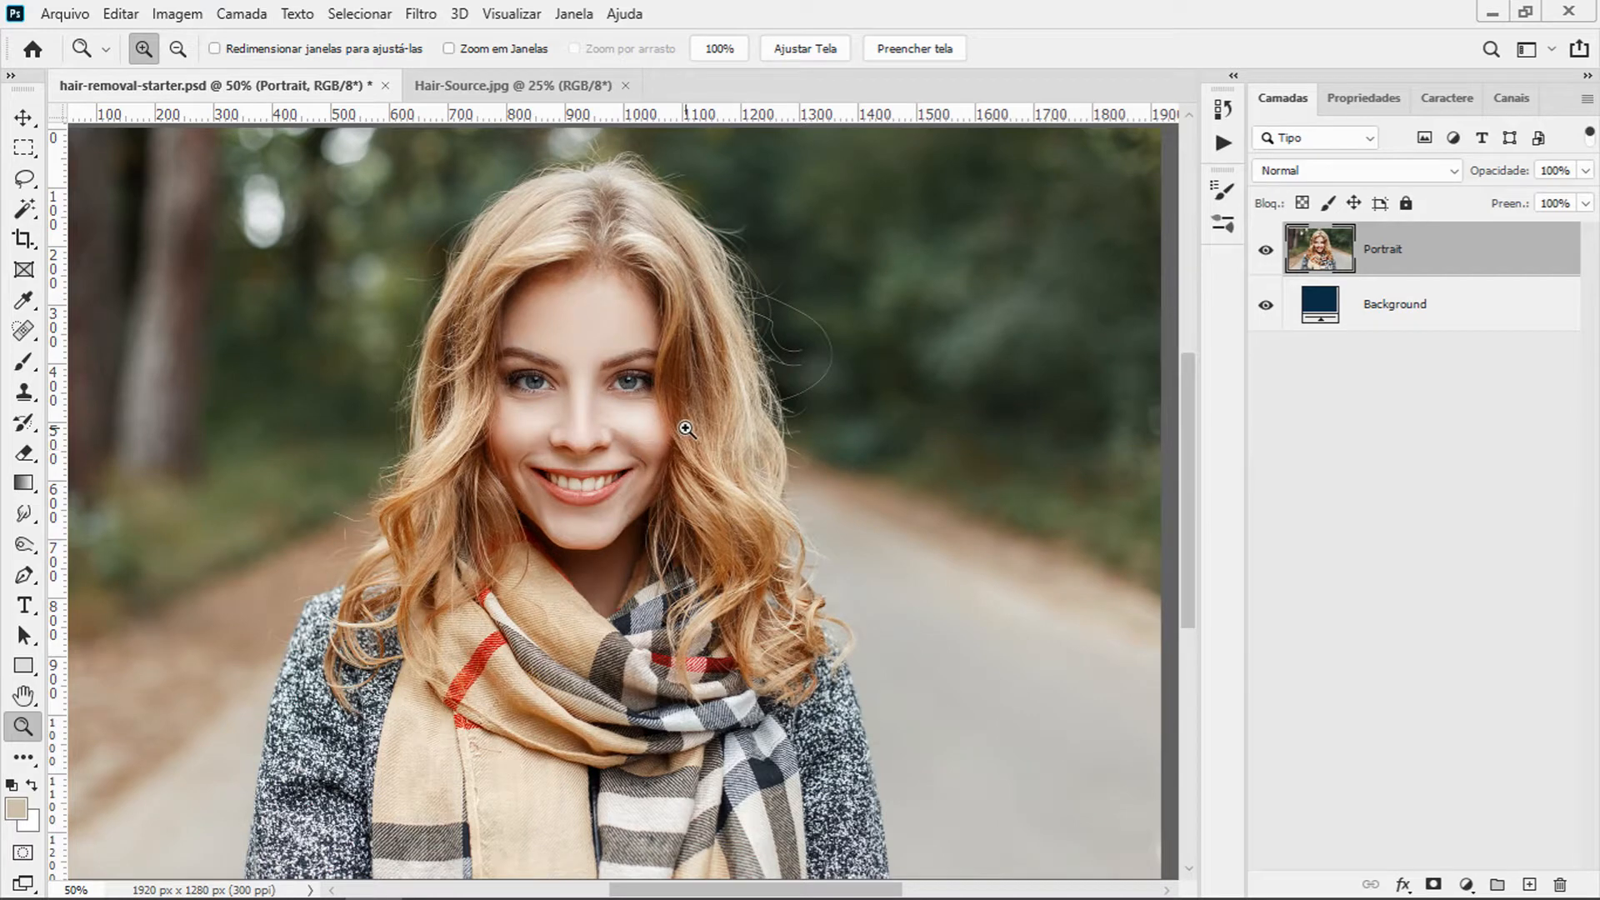
# Examine the woman's face, hair edges and the surrounding scene in the portrait at several magnifications.
pyautogui.keyDown('alt'); pyautogui.click(683, 425); pyautogui.keyUp('alt')
pyautogui.keyDown('alt'); pyautogui.click(682, 422); pyautogui.keyUp('alt')
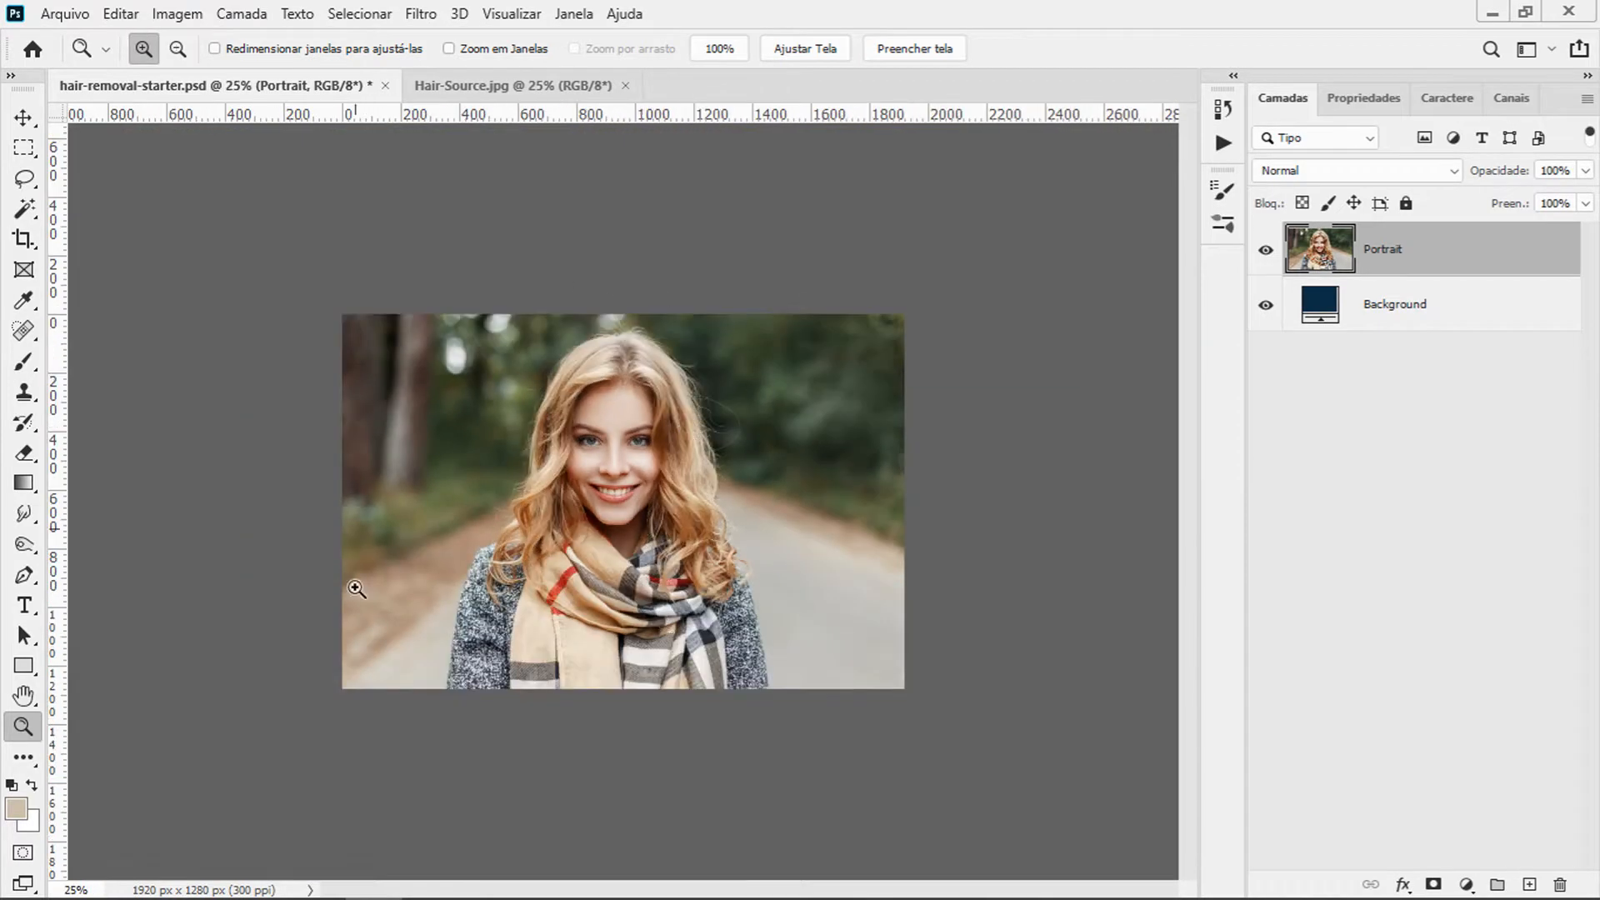
pyautogui.click(659, 436)
pyautogui.click(600, 433)
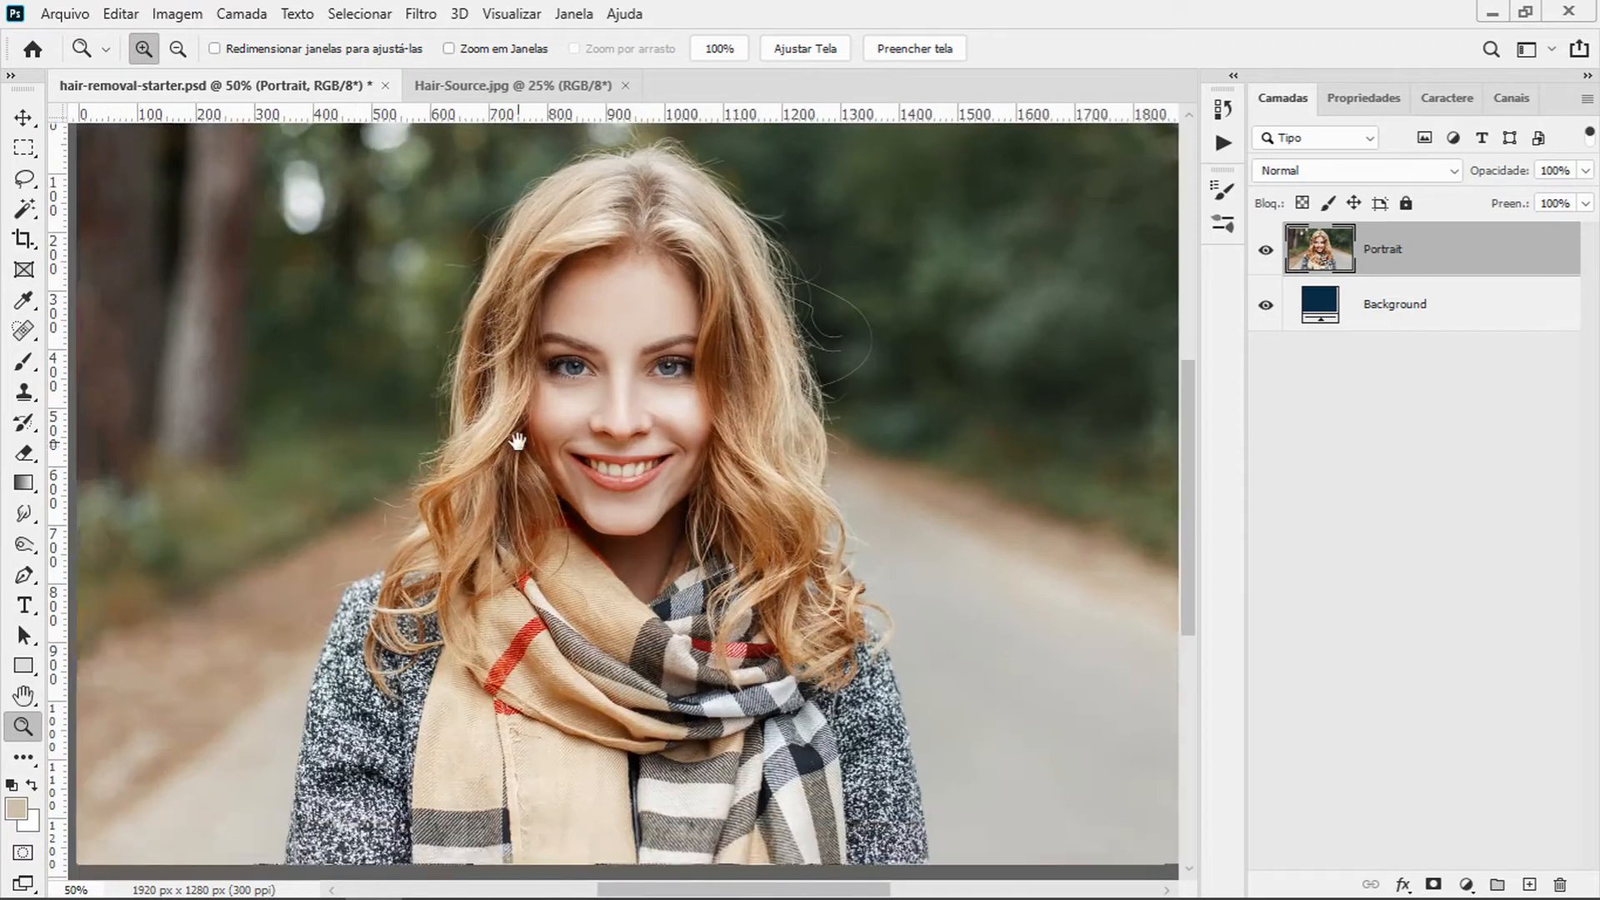
pyautogui.click(497, 276)
pyautogui.click(490, 276)
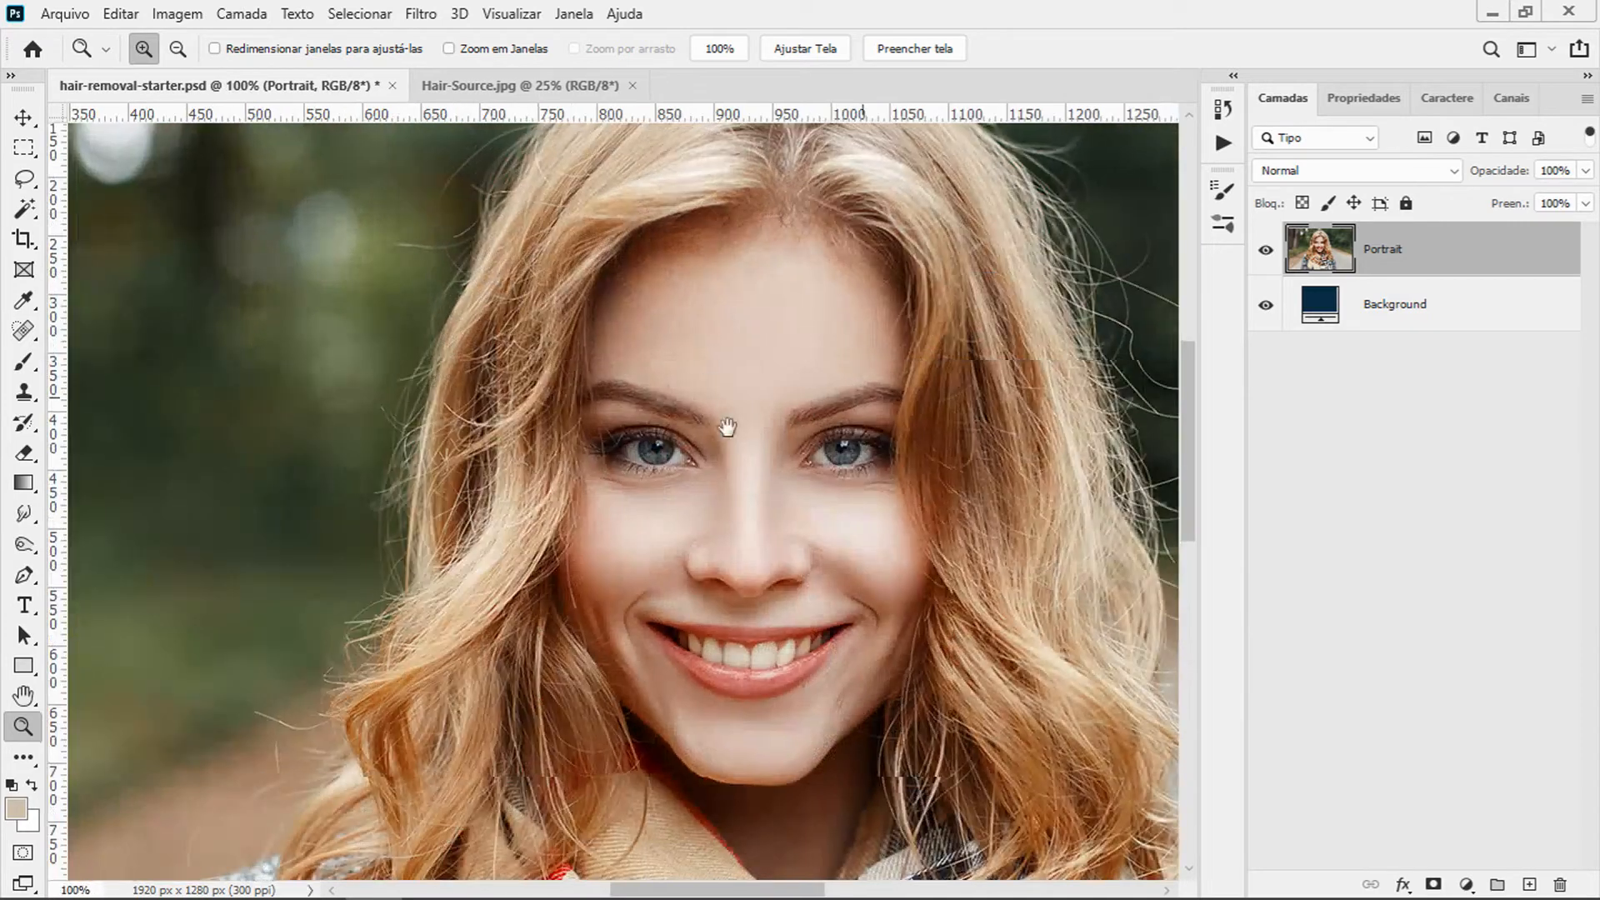
pyautogui.moveTo(775, 422); pyautogui.dragTo(554, 469)
pyautogui.keyDown('alt'); pyautogui.click(565, 540); pyautogui.keyUp('alt')
pyautogui.keyDown('alt'); pyautogui.click(571, 543); pyautogui.keyUp('alt')
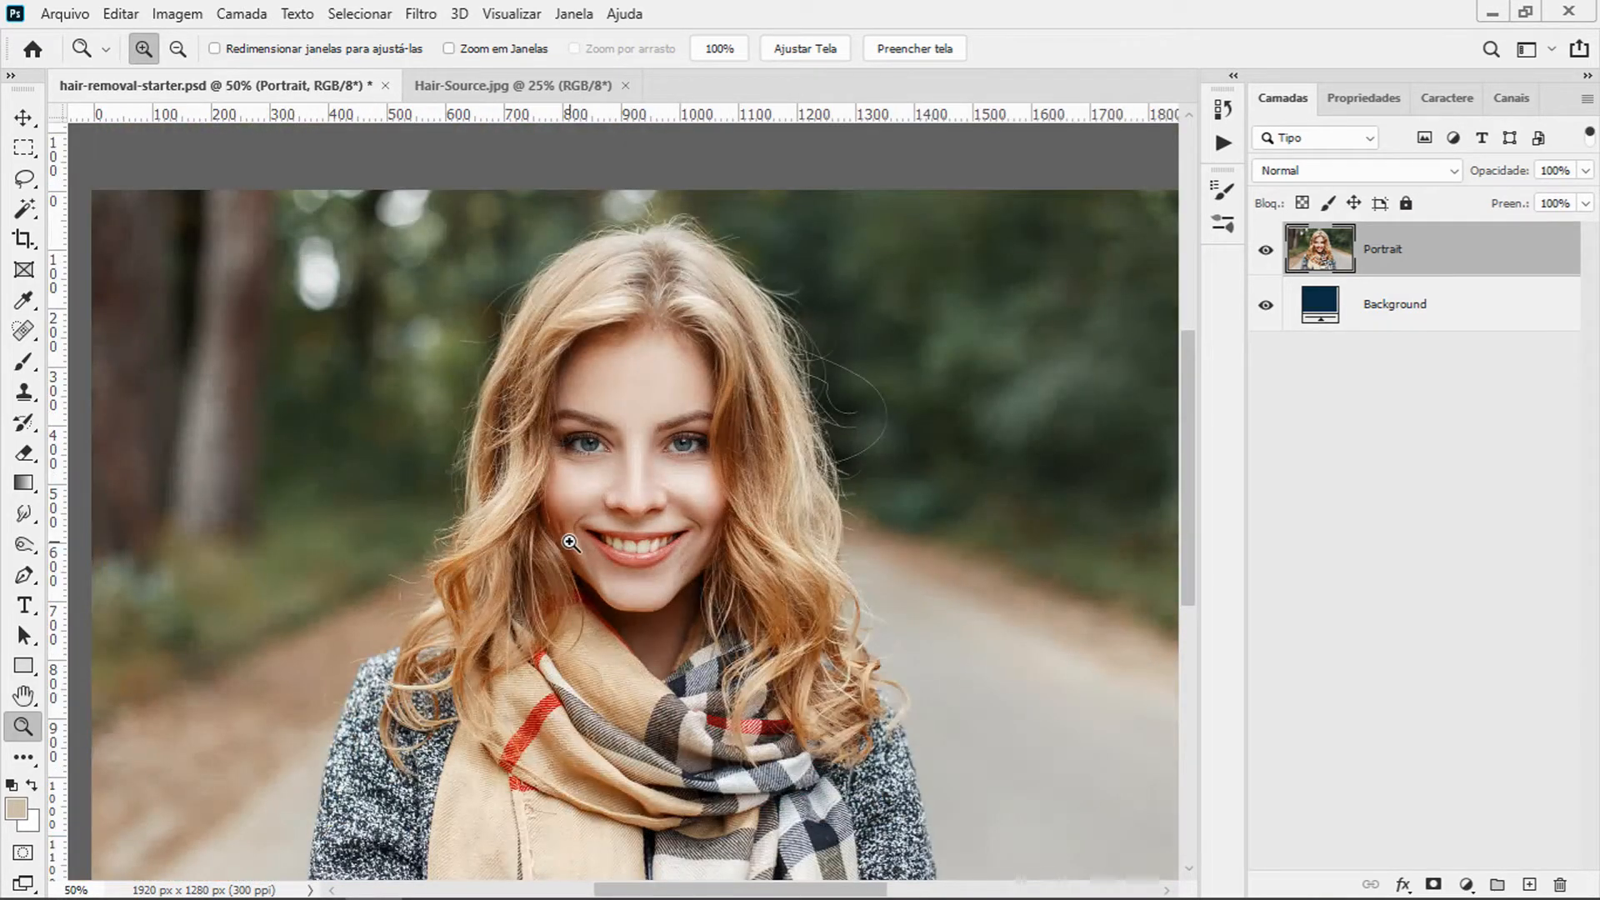
pyautogui.scroll(-3, 645, 583)
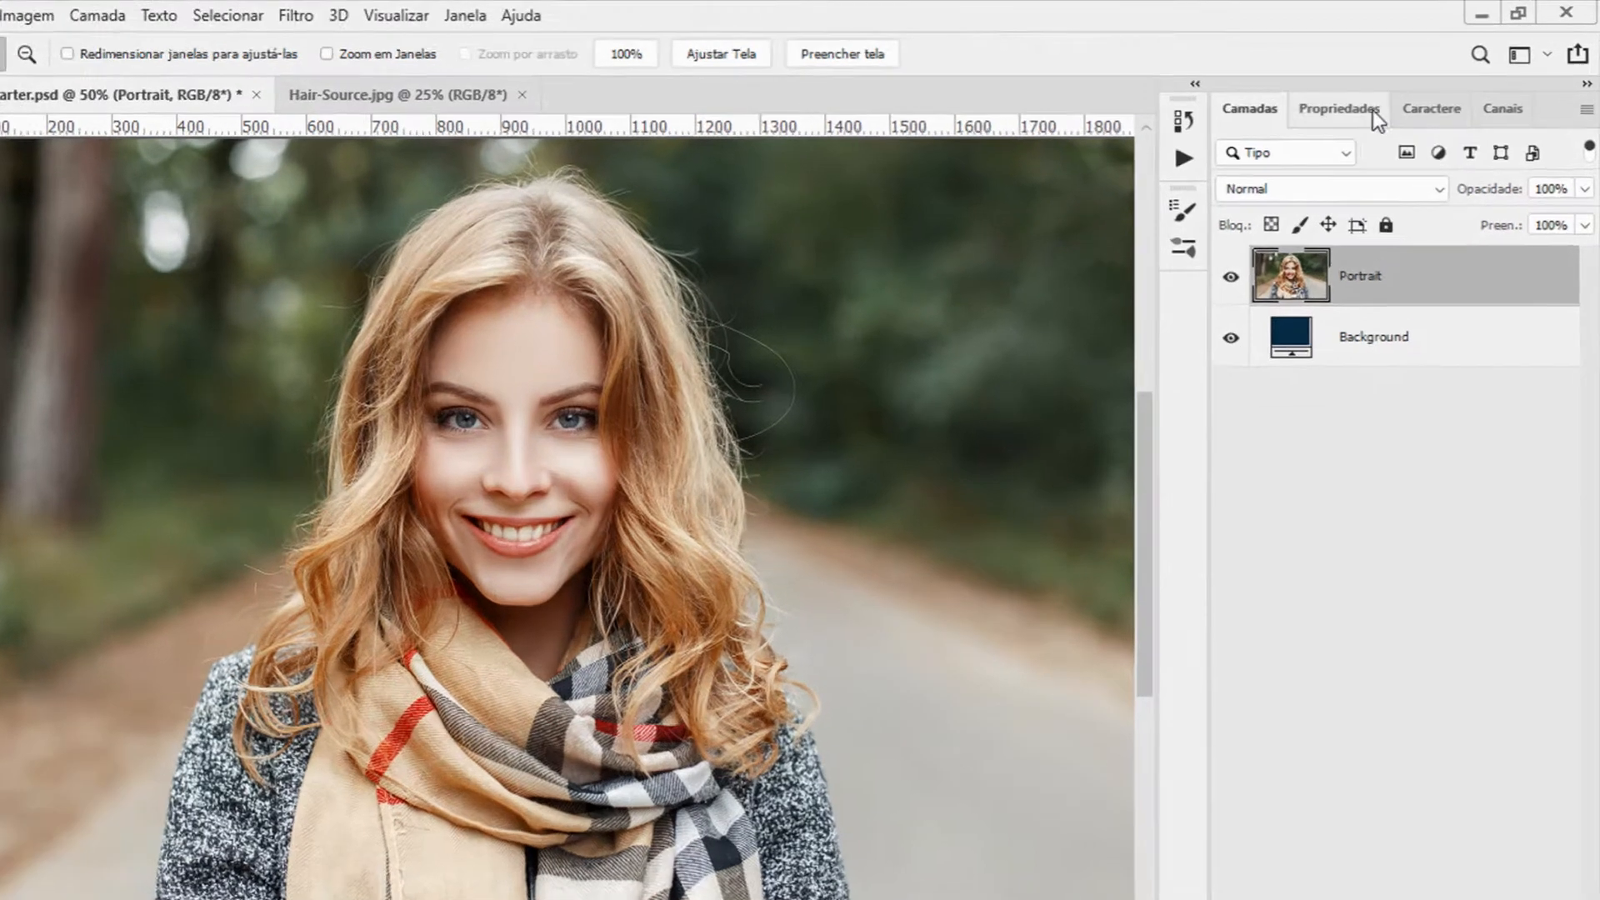
# Remove the background from the Portrait layer with the Remover plano de fundo quick action.
pyautogui.click(1373, 98)
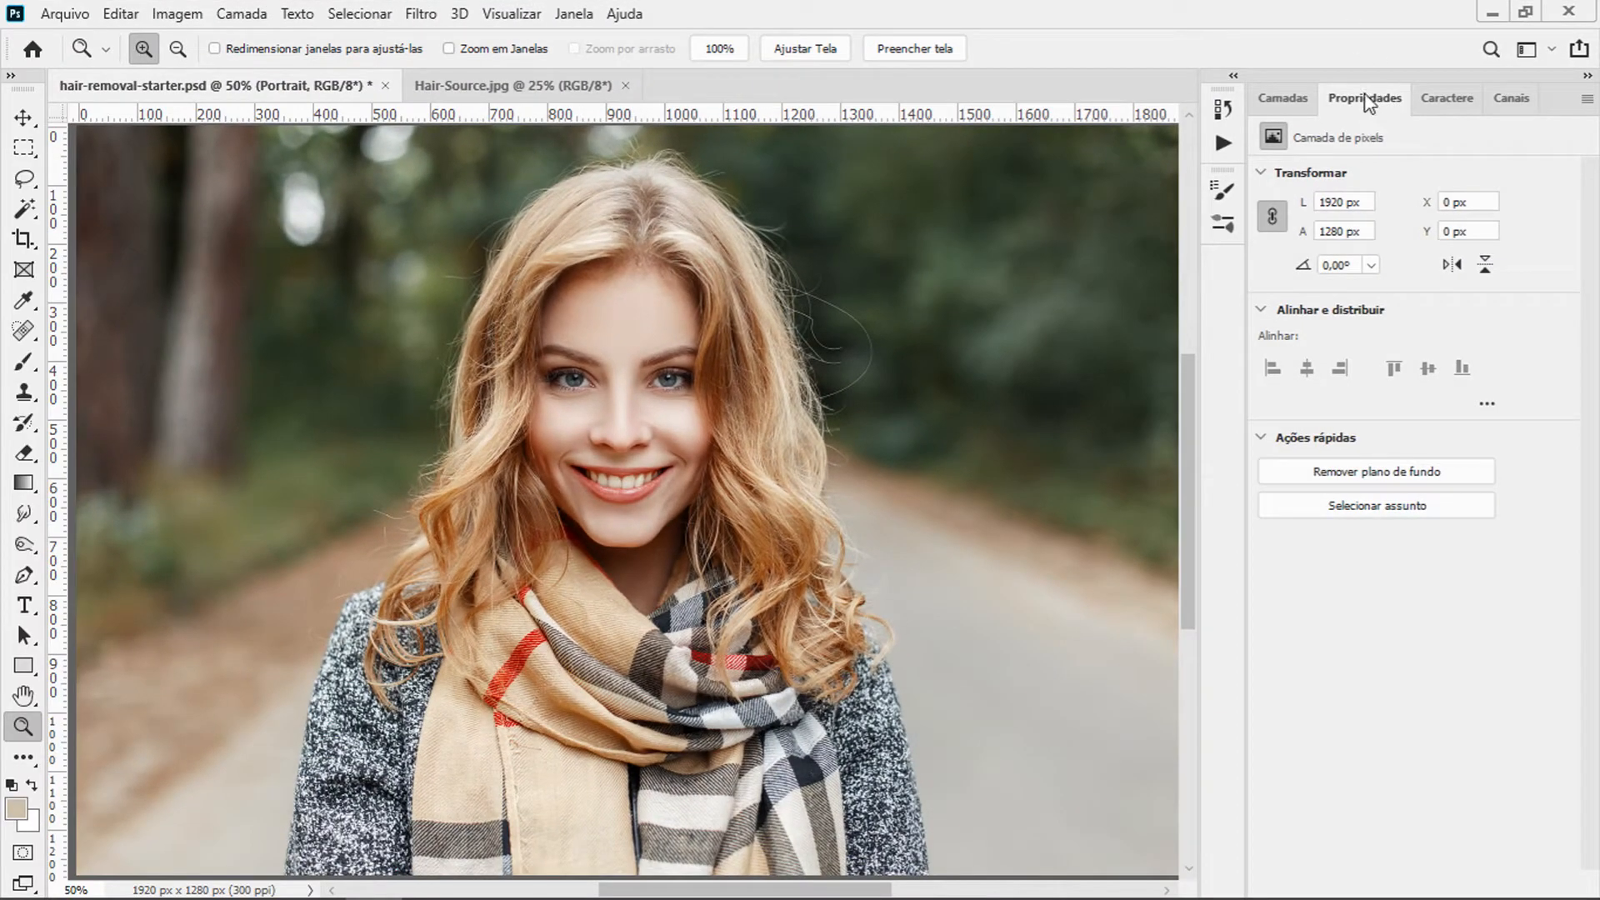
pyautogui.click(575, 14)
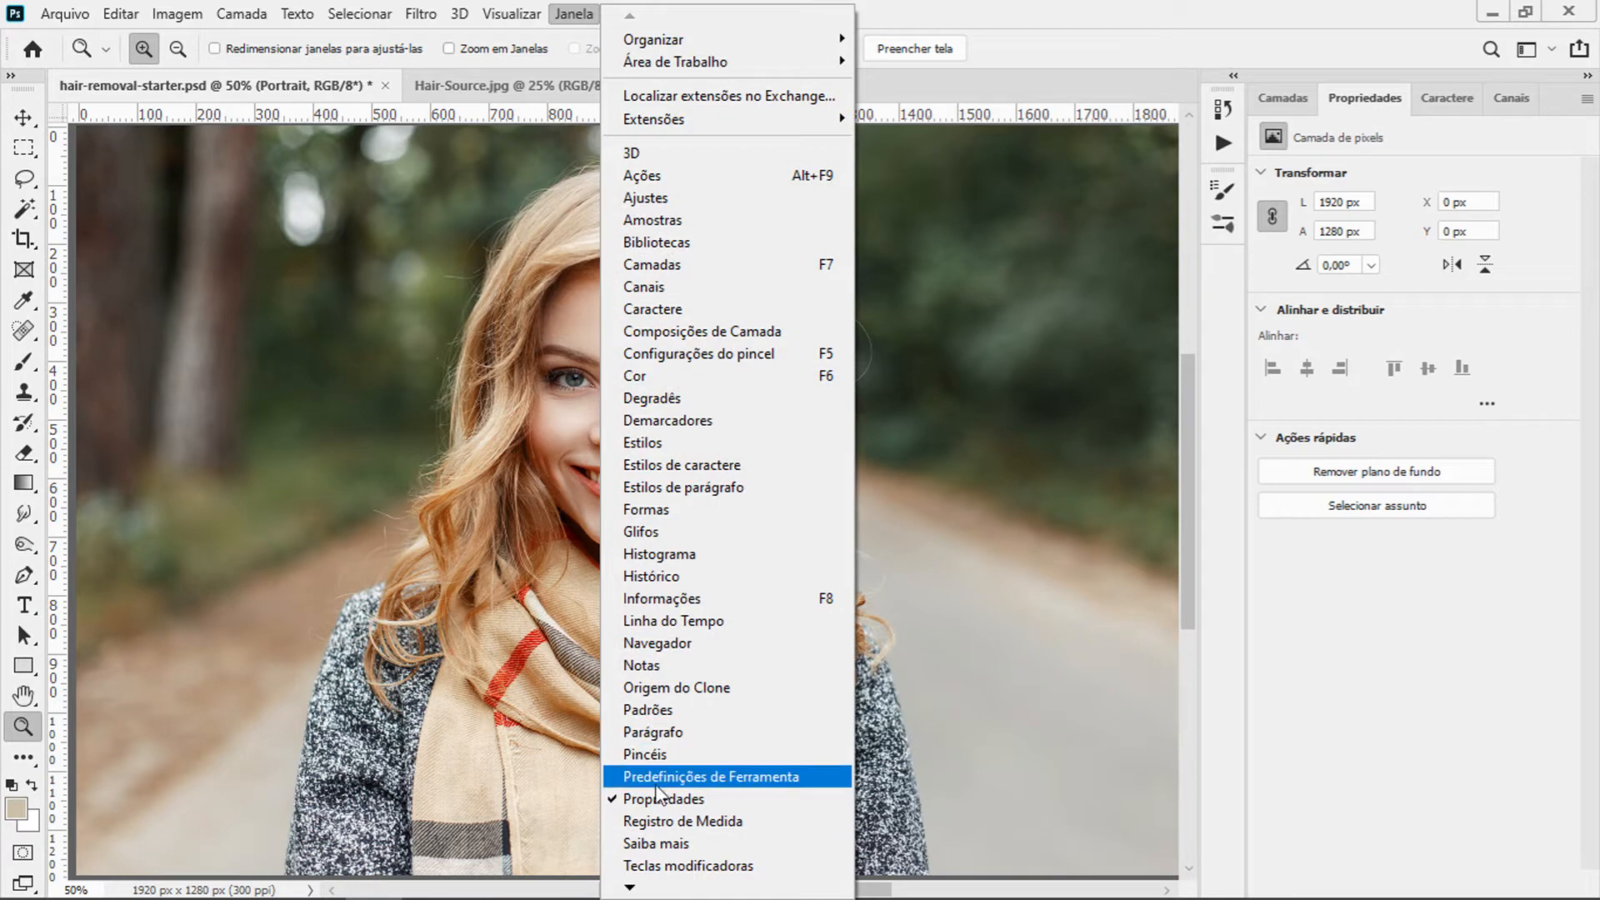
pyautogui.click(1404, 619)
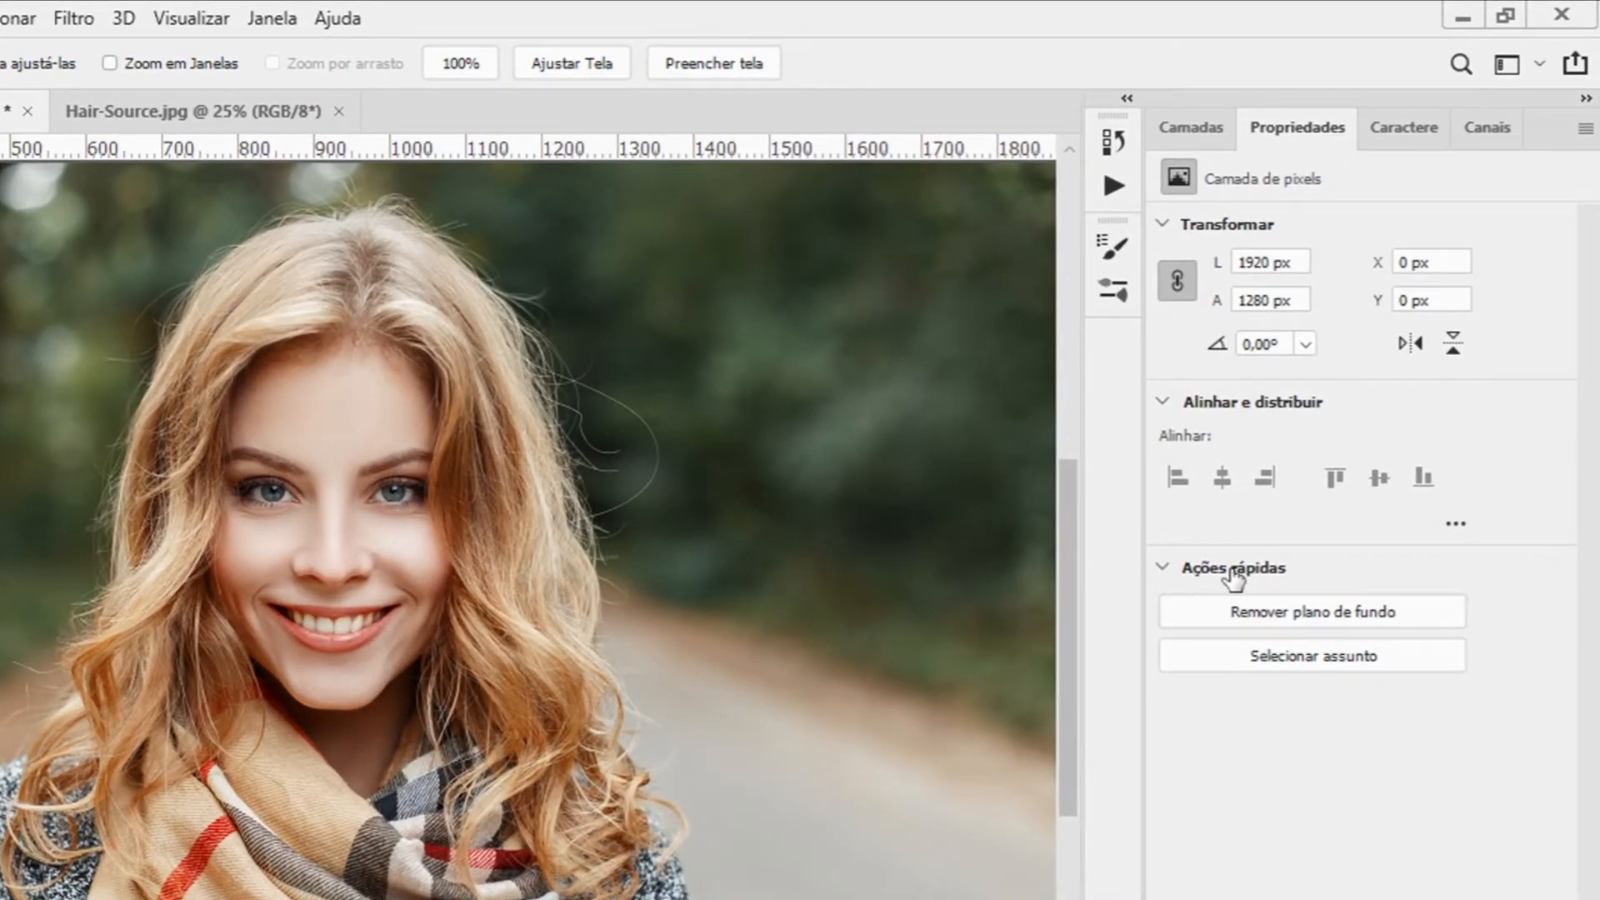
pyautogui.click(1211, 571)
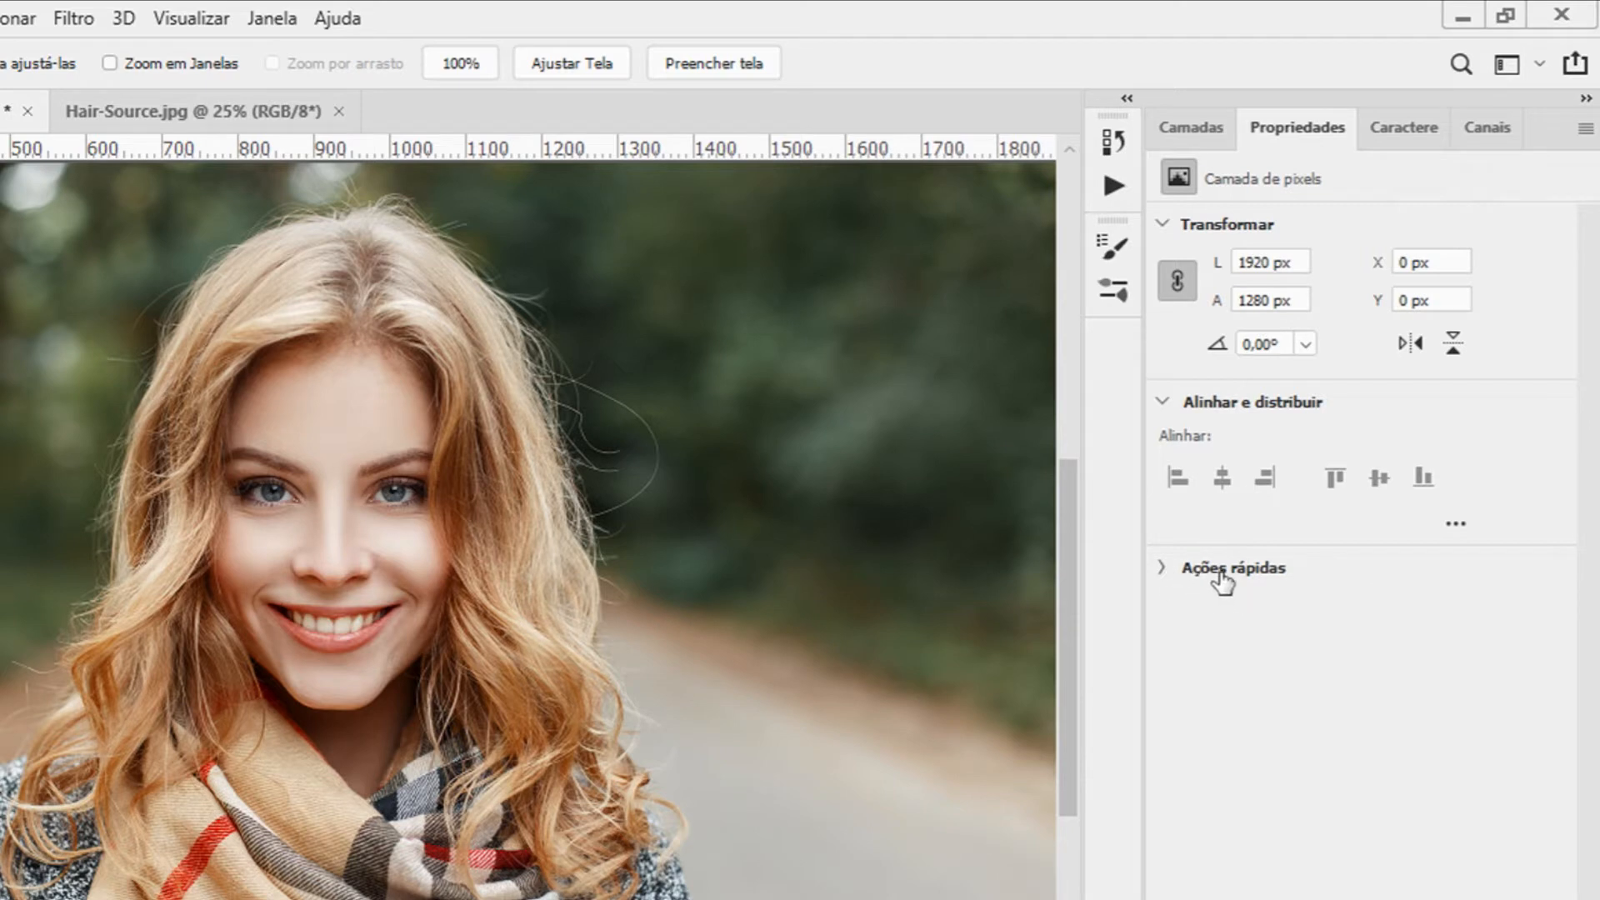
pyautogui.click(1216, 575)
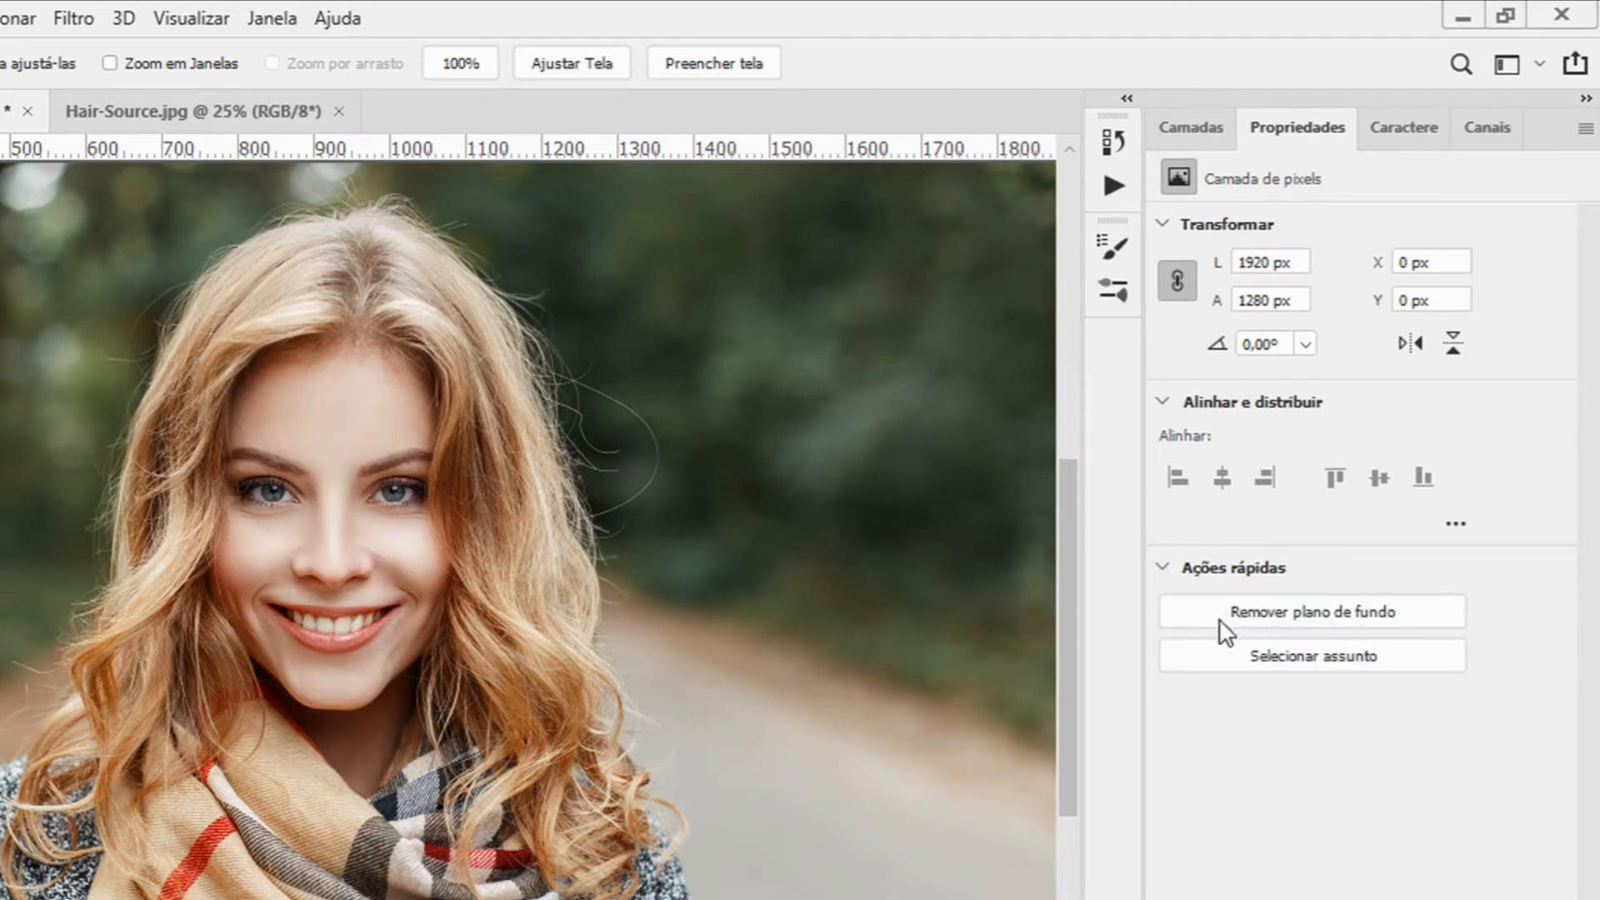
pyautogui.click(1302, 617)
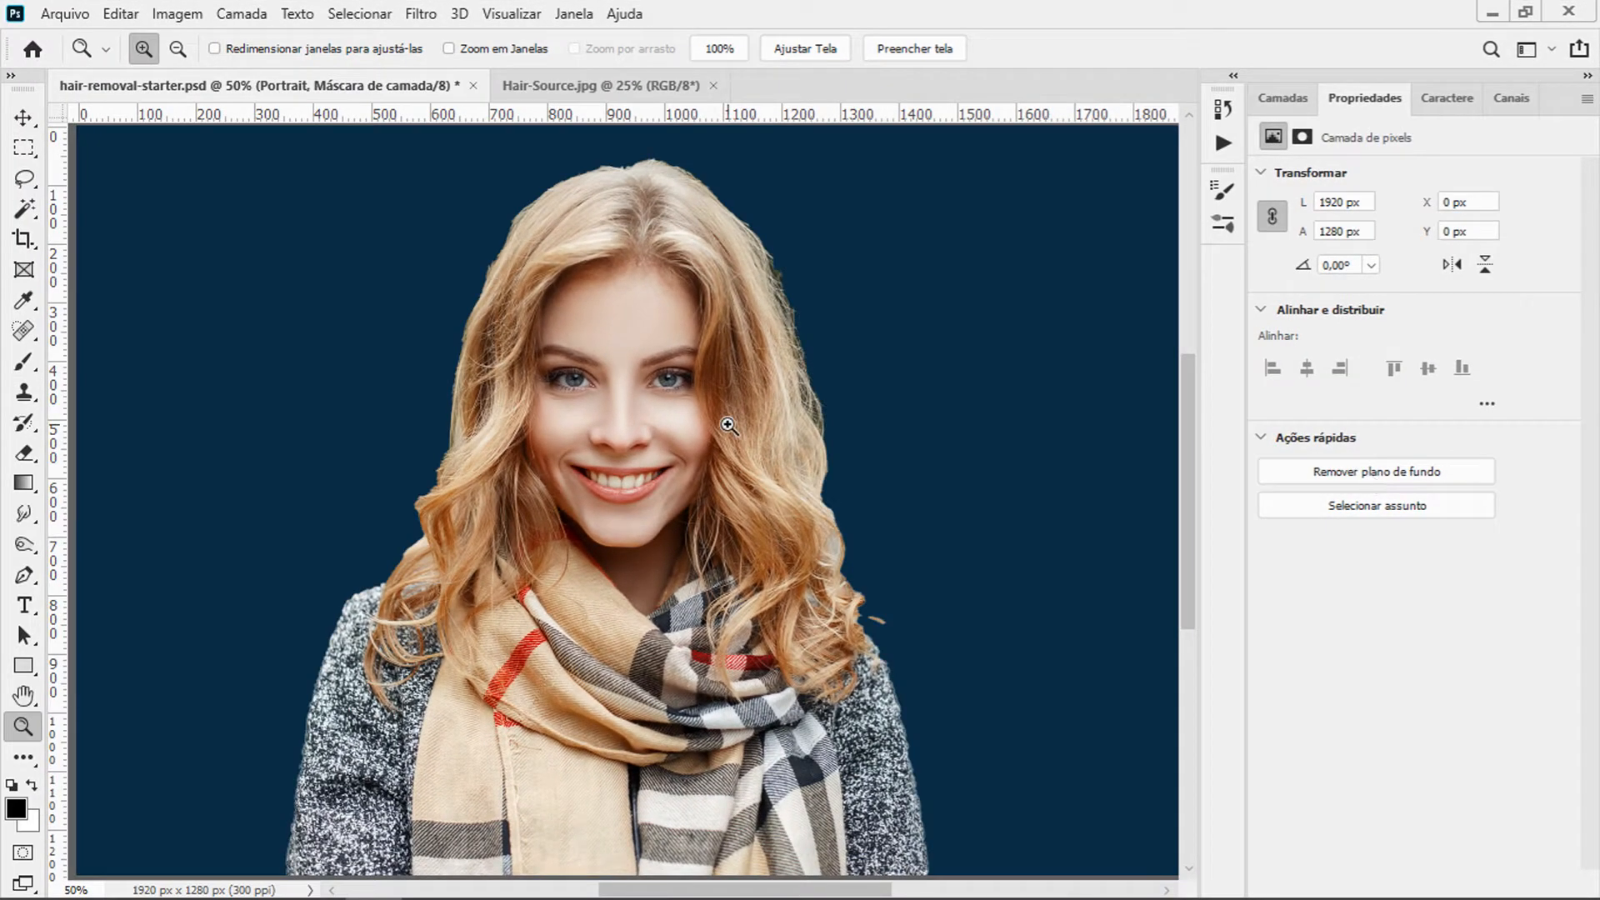
# Inspect the cutout's edges around the hair, shoulders and coat against the dark blue background.
pyautogui.click(727, 425)
pyautogui.moveTo(821, 573); pyautogui.dragTo(667, 289)
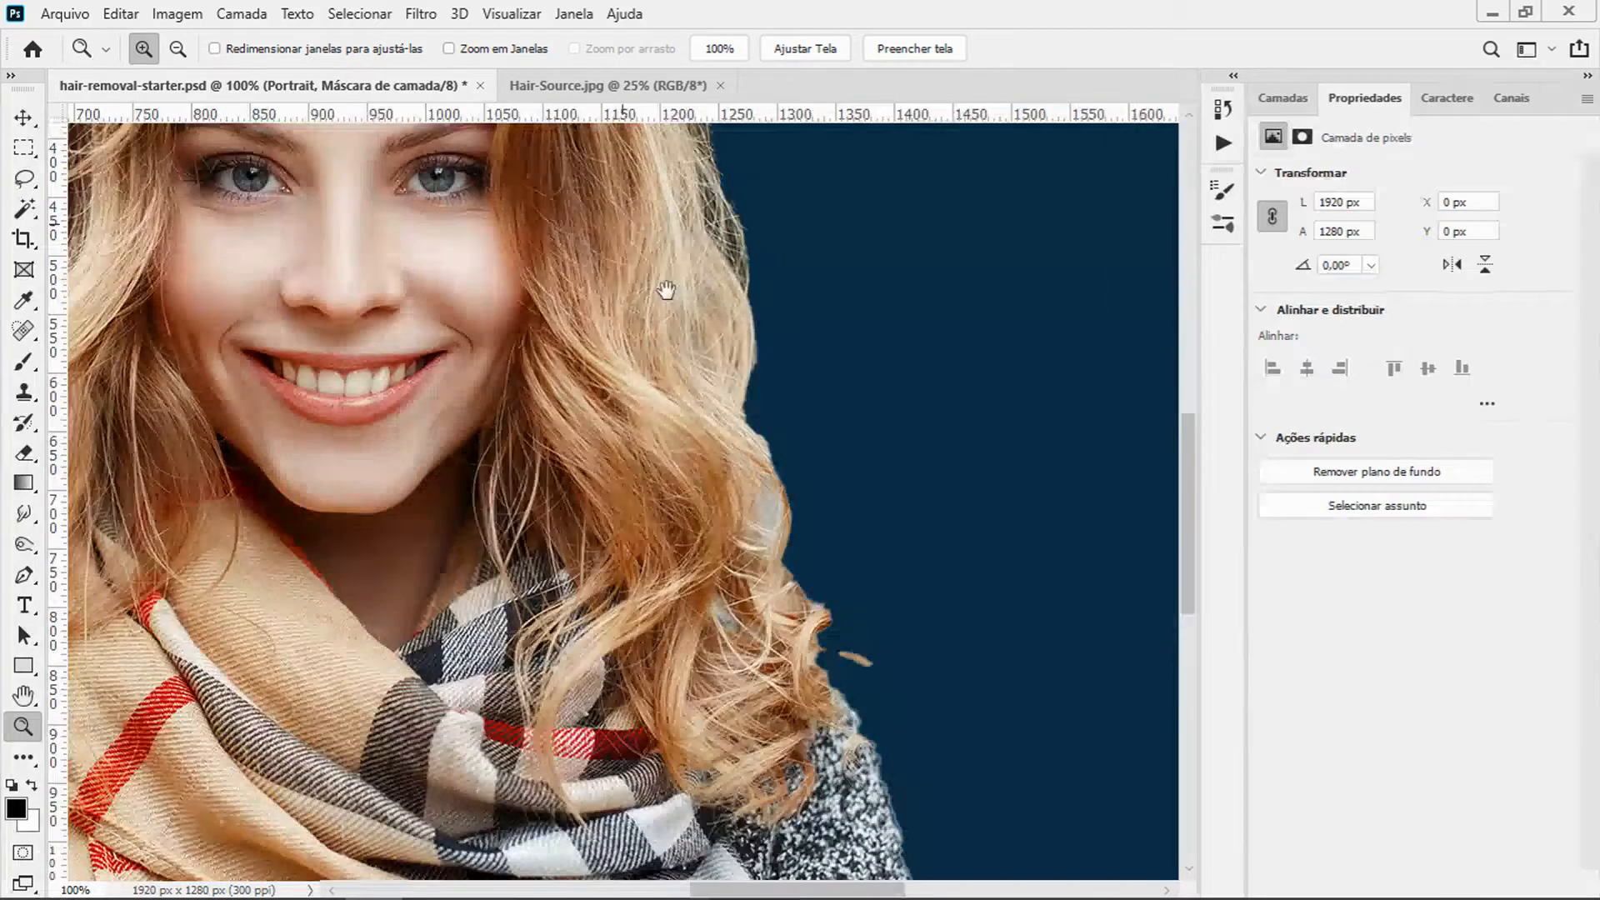
pyautogui.moveTo(114, 782); pyautogui.dragTo(404, 448)
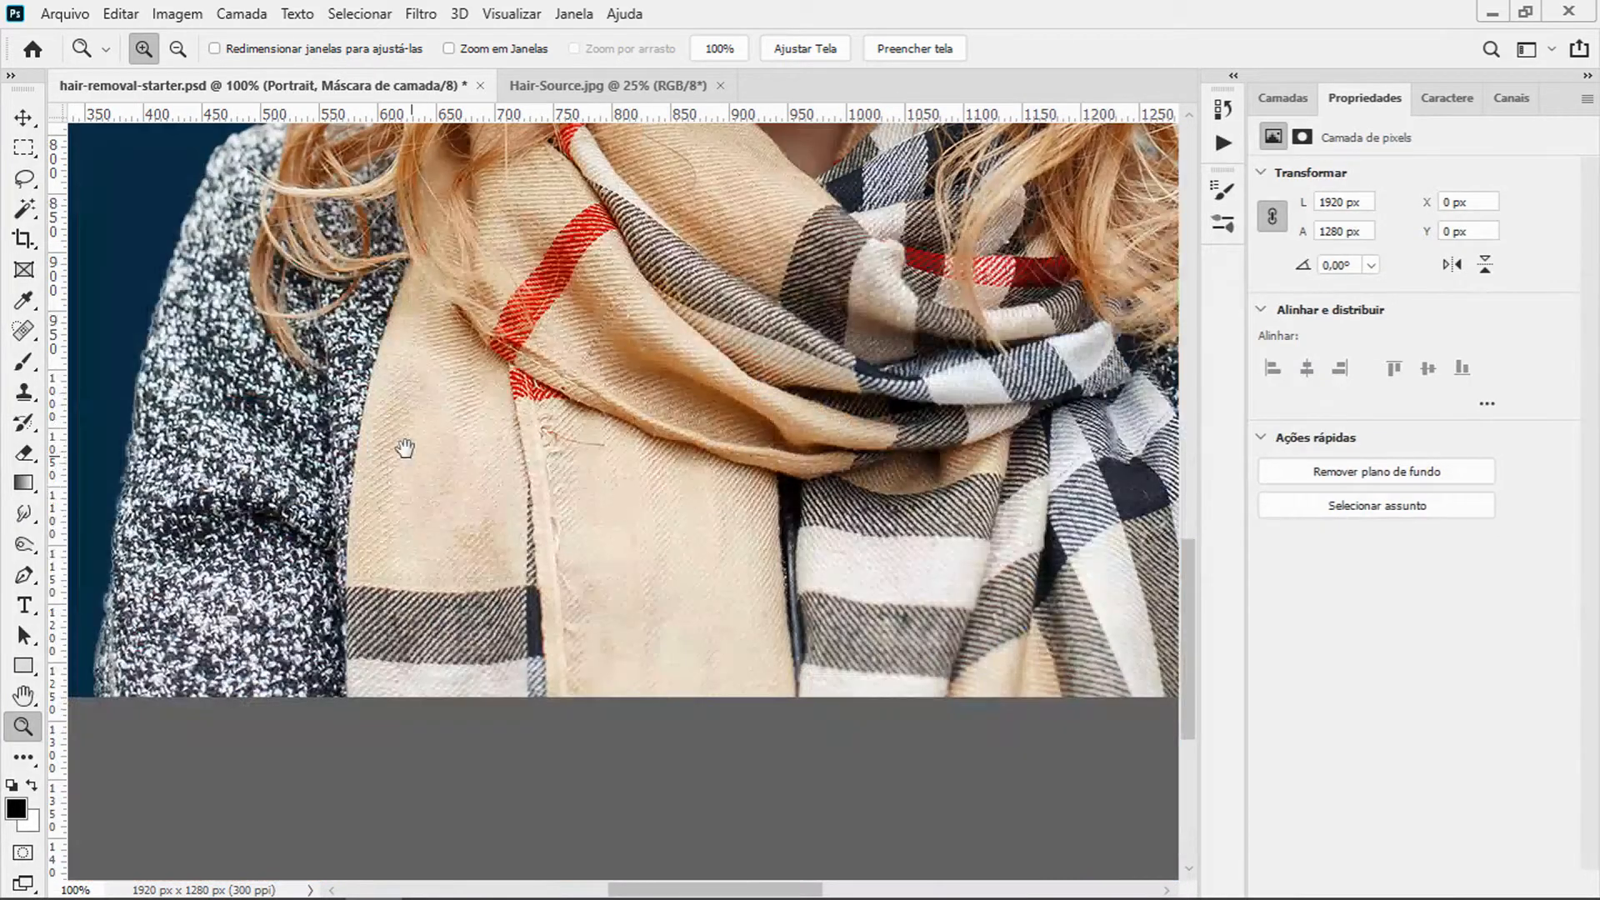
pyautogui.moveTo(613, 150); pyautogui.dragTo(531, 718)
pyautogui.moveTo(478, 264); pyautogui.dragTo(404, 376)
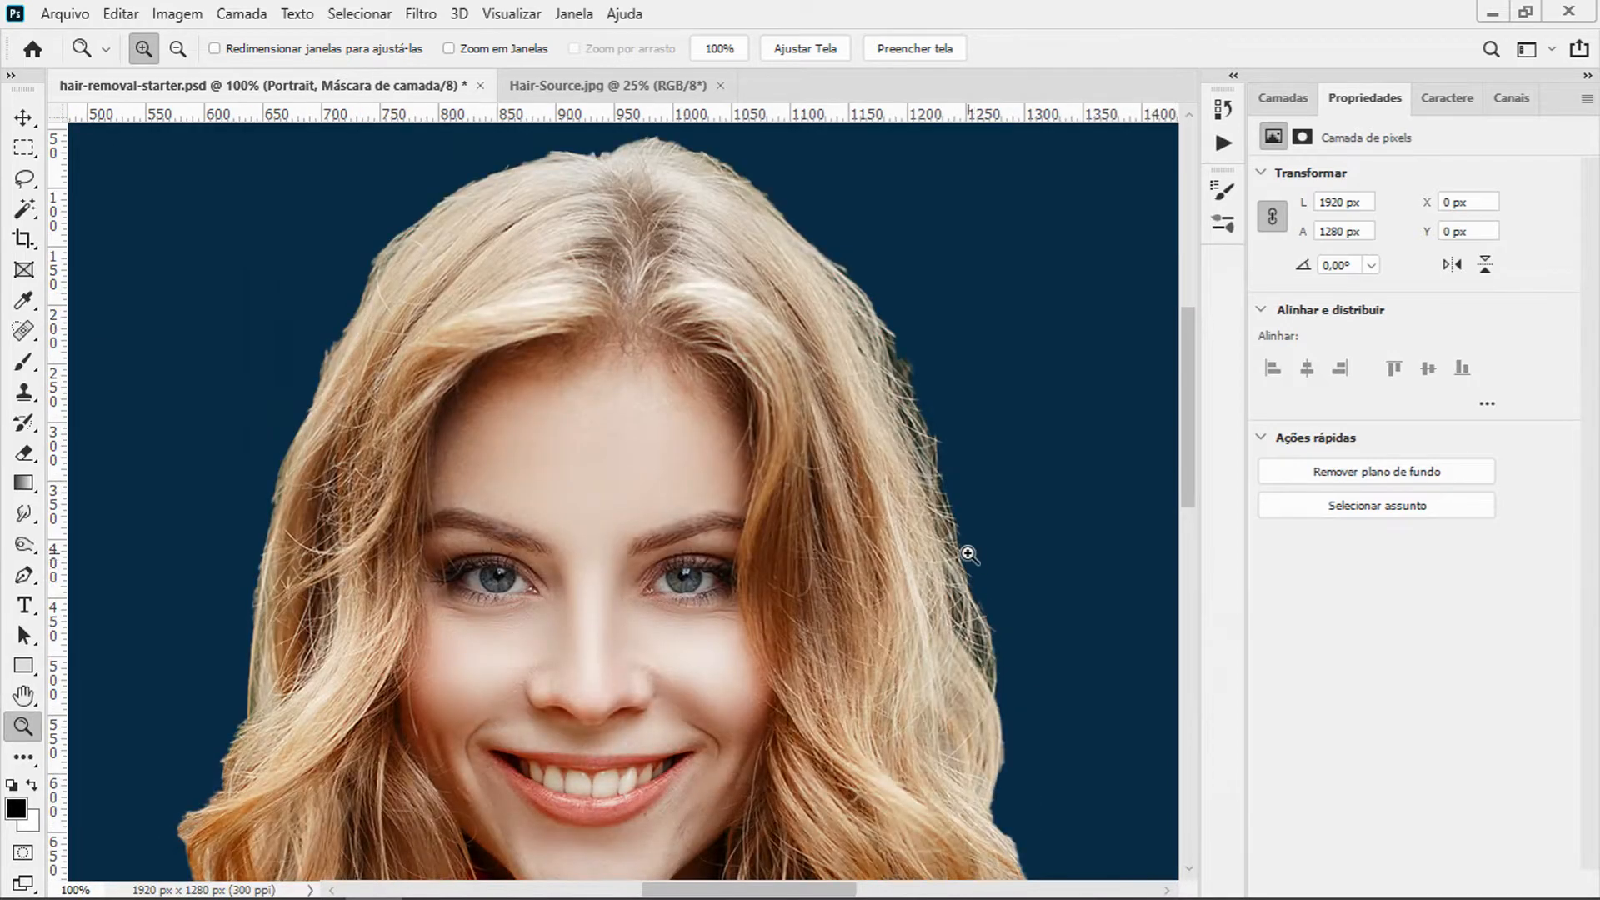
pyautogui.moveTo(875, 589); pyautogui.dragTo(830, 442)
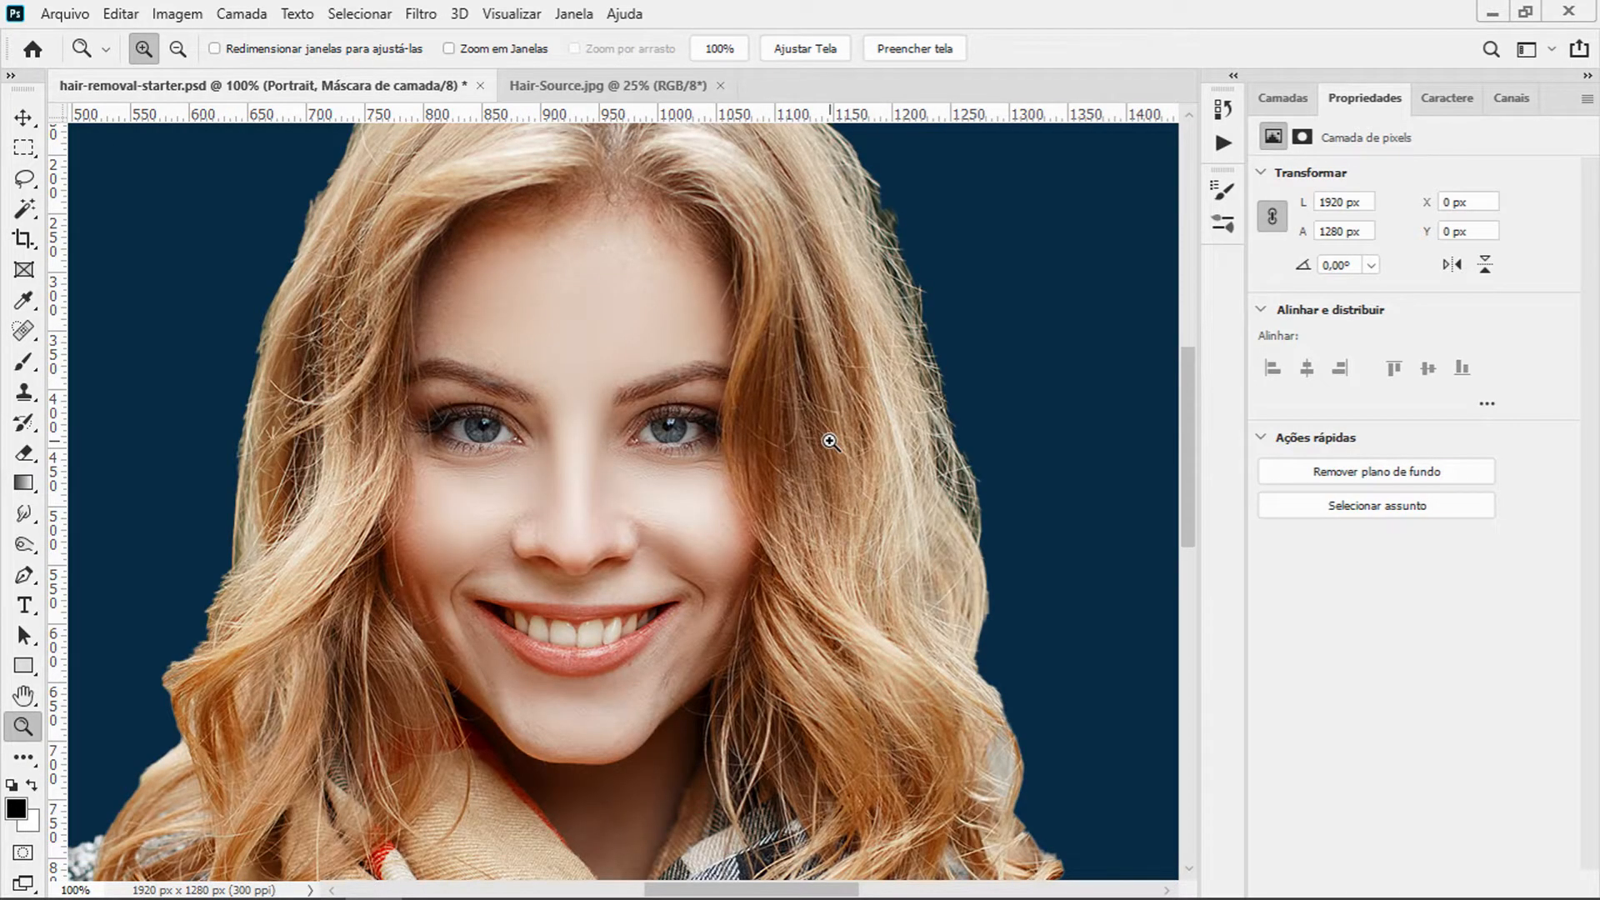
pyautogui.keyDown('alt'); pyautogui.click(831, 442); pyautogui.keyUp('alt')
pyautogui.keyDown('alt'); pyautogui.click(829, 443); pyautogui.keyUp('alt')
pyautogui.moveTo(818, 447); pyautogui.dragTo(733, 390)
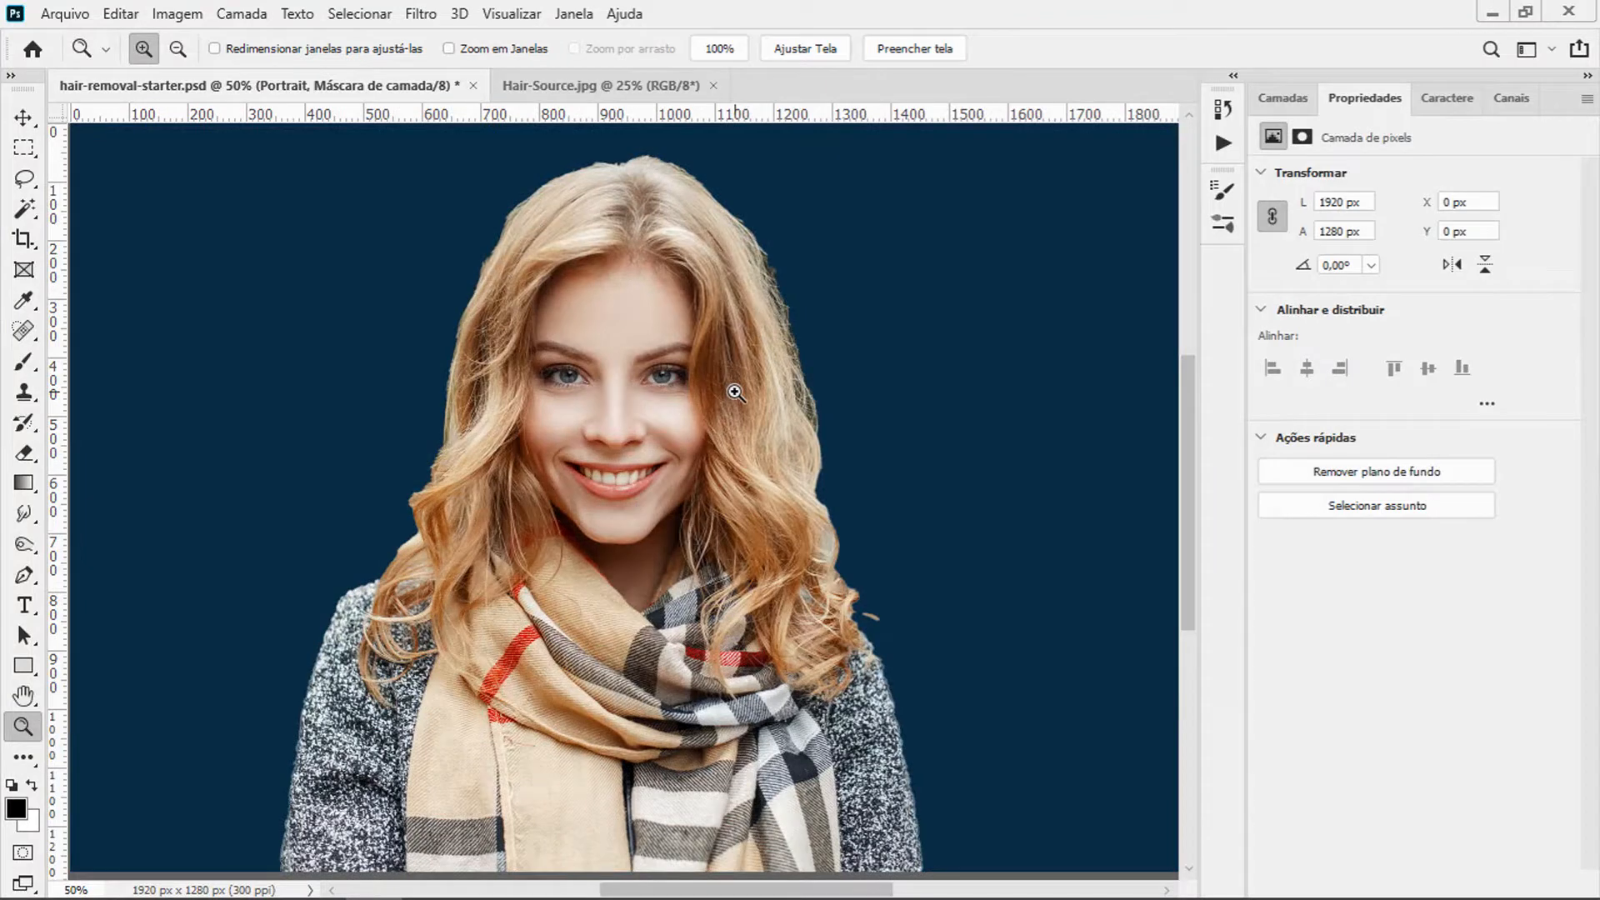
# Open the Portrait layer's mask for refinement in Selecionar e mascarar.
pyautogui.click(1283, 99)
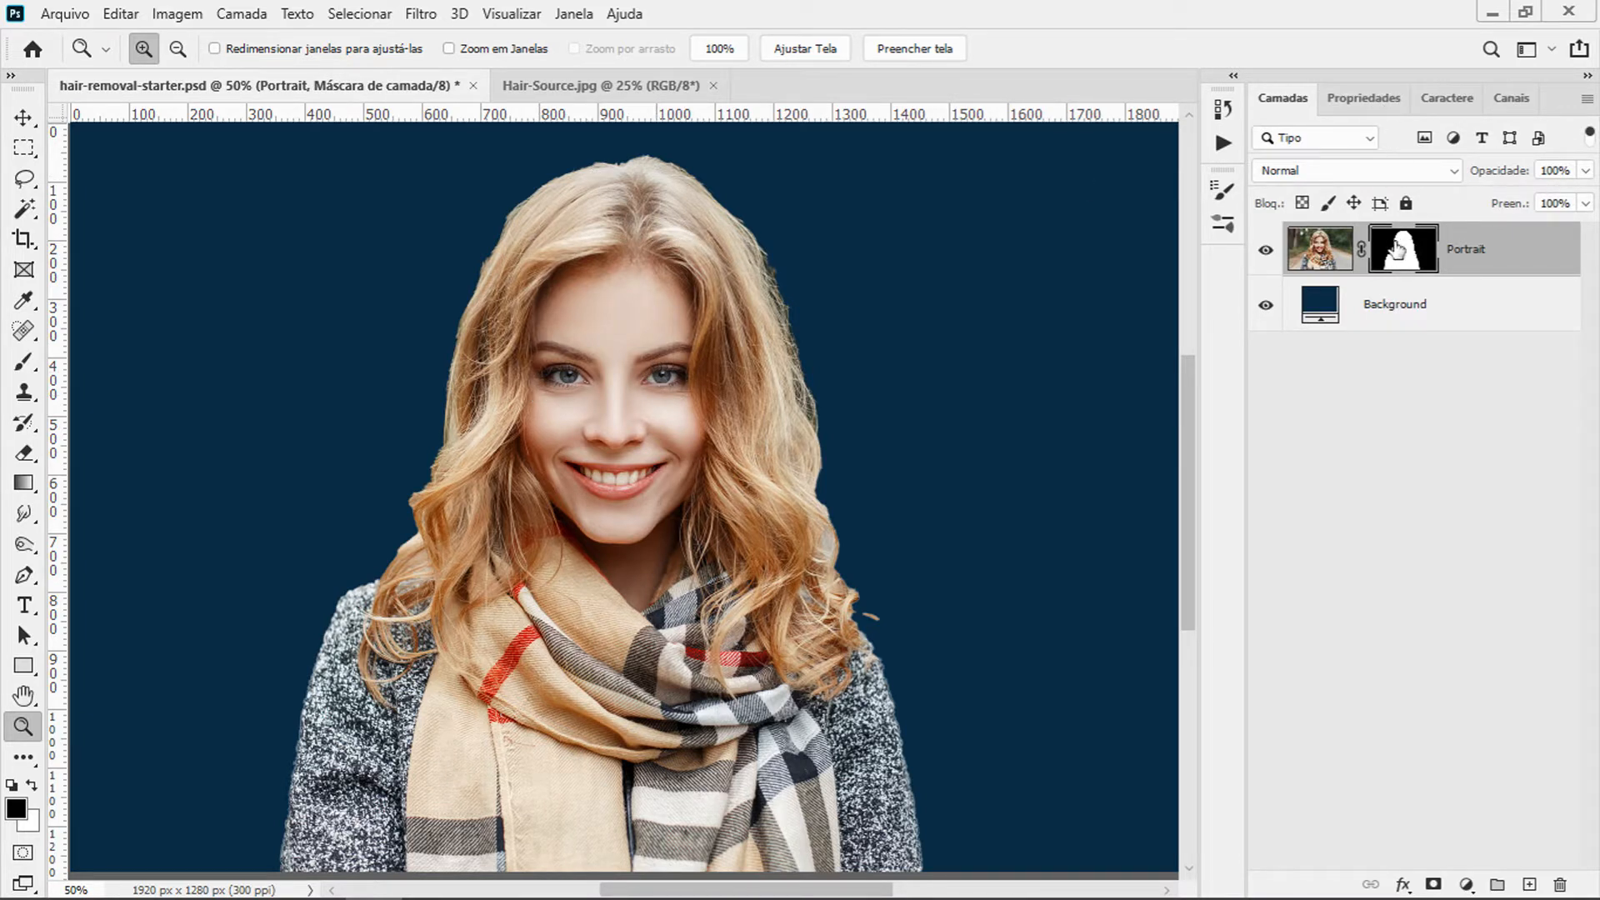
pyautogui.click(1377, 100)
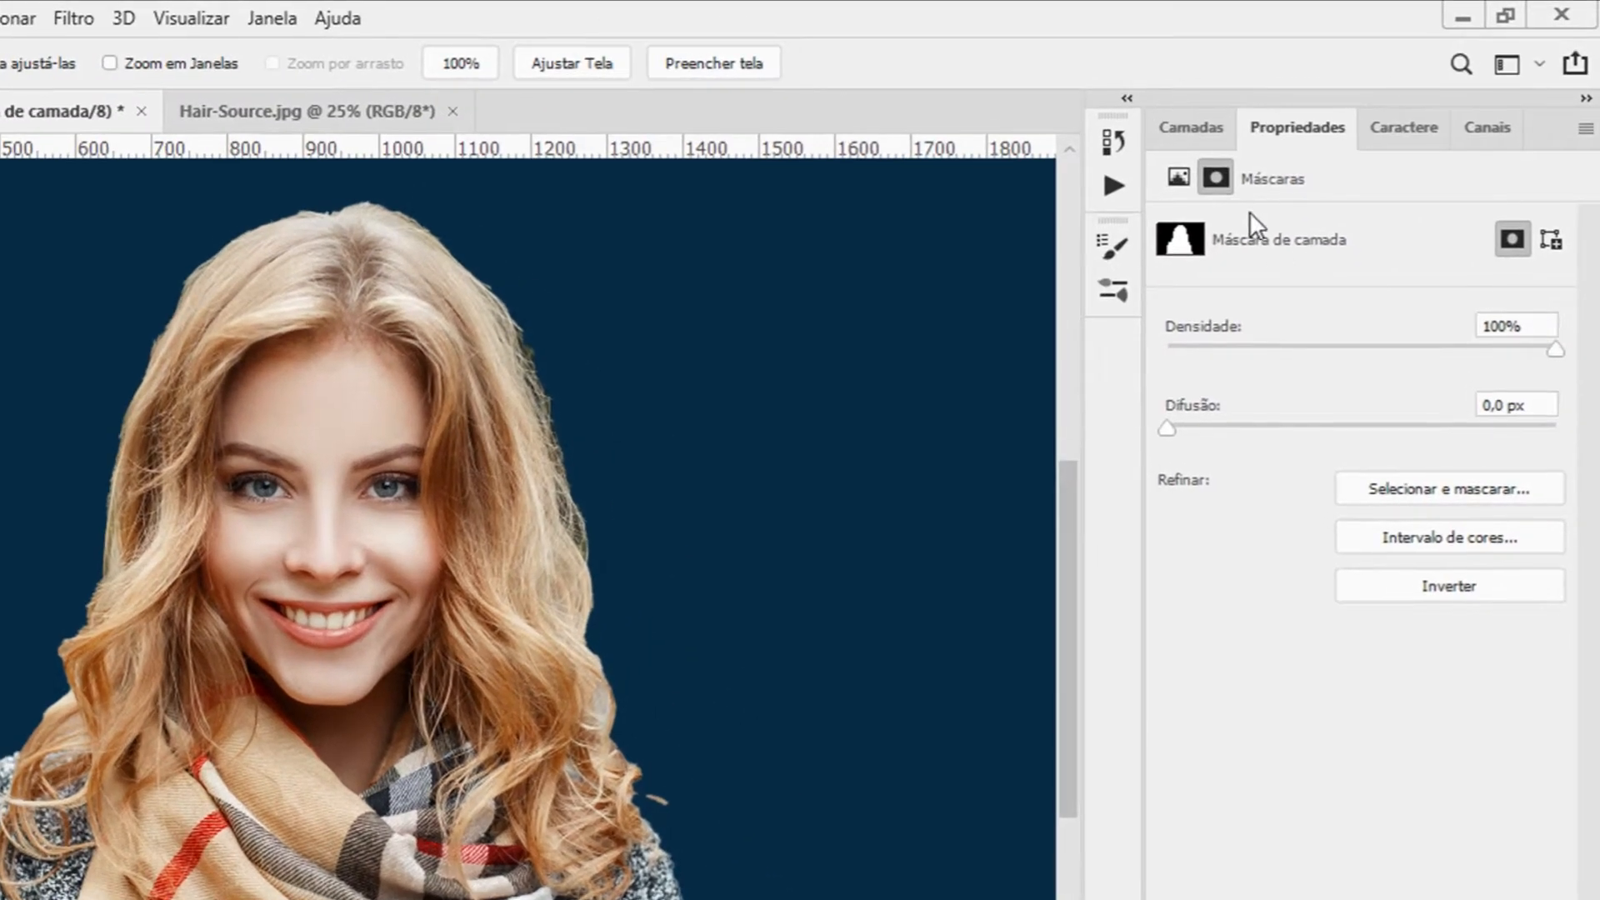
pyautogui.click(1185, 173)
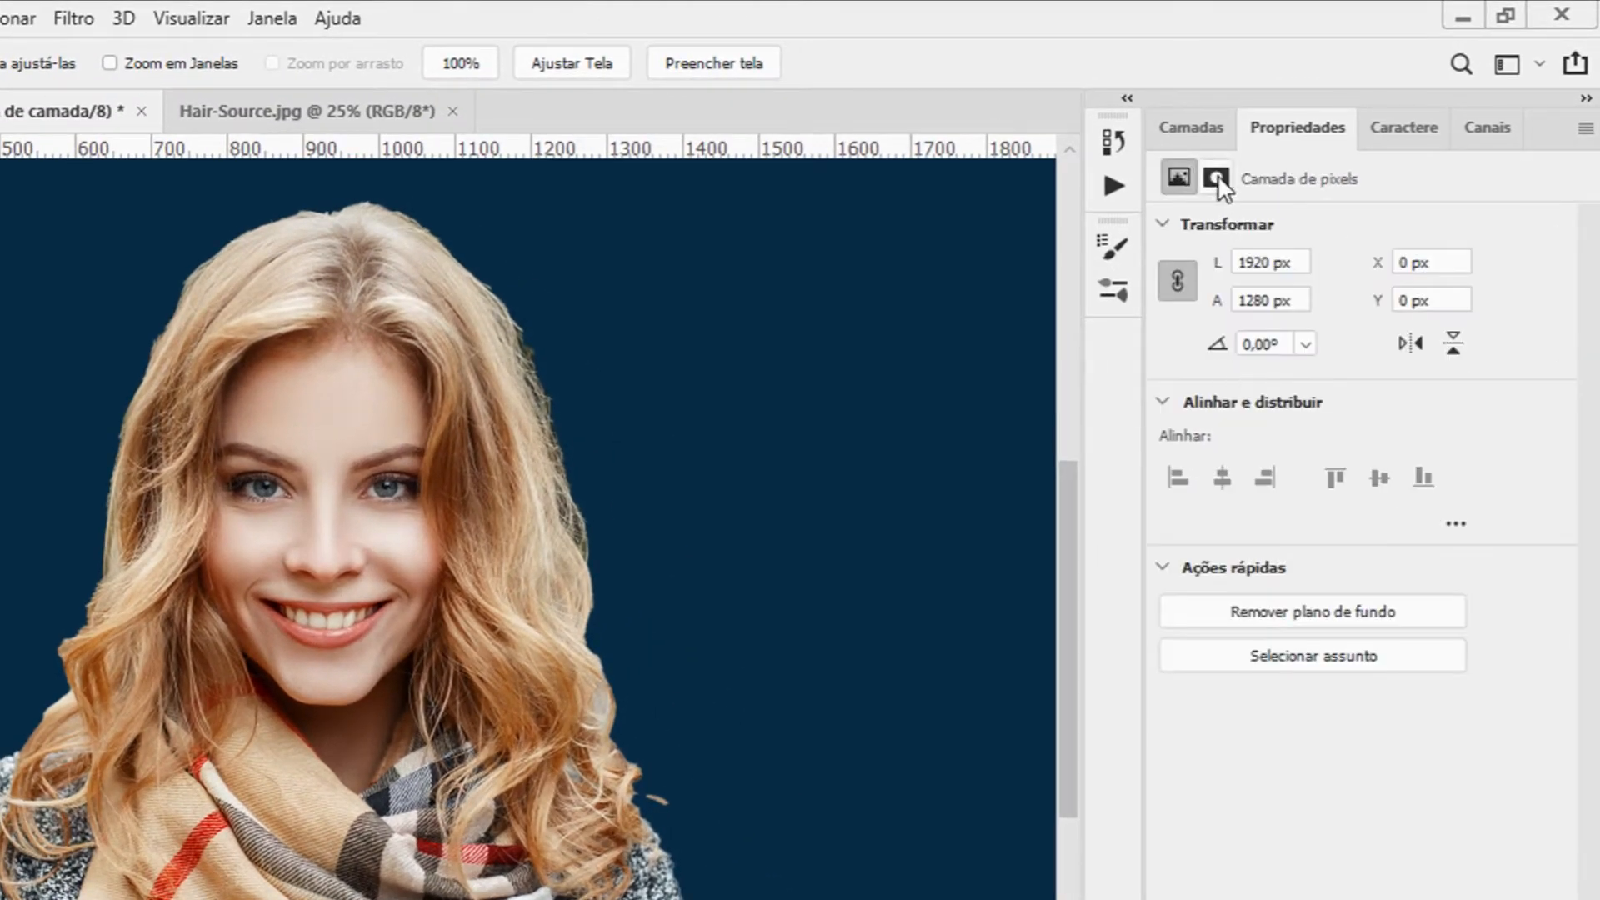
pyautogui.click(1223, 182)
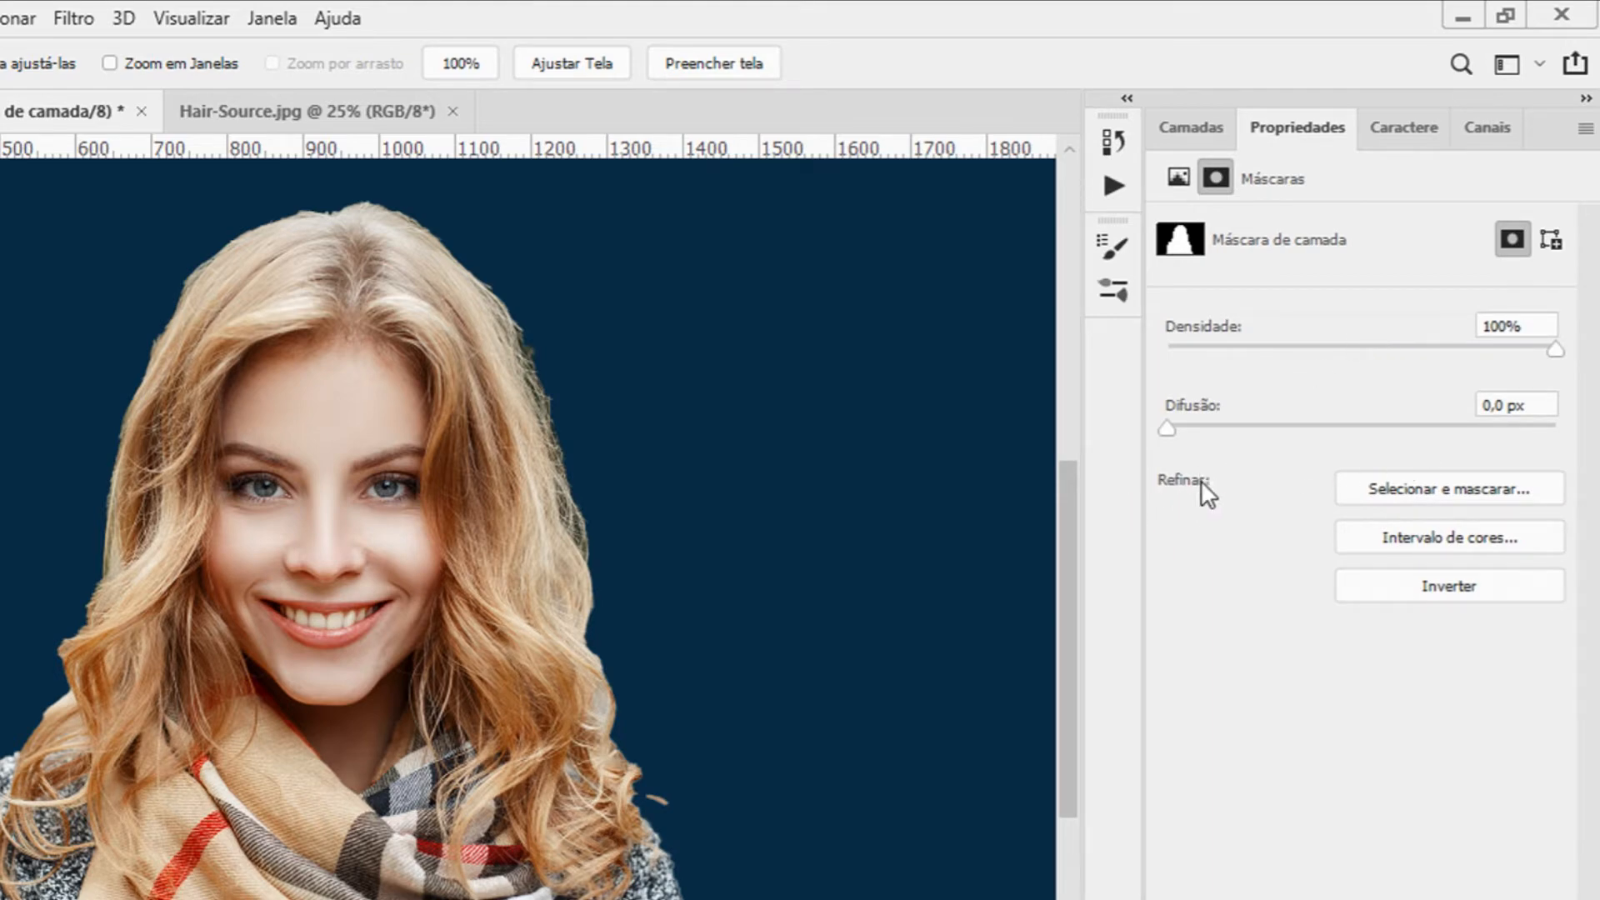
pyautogui.click(1417, 490)
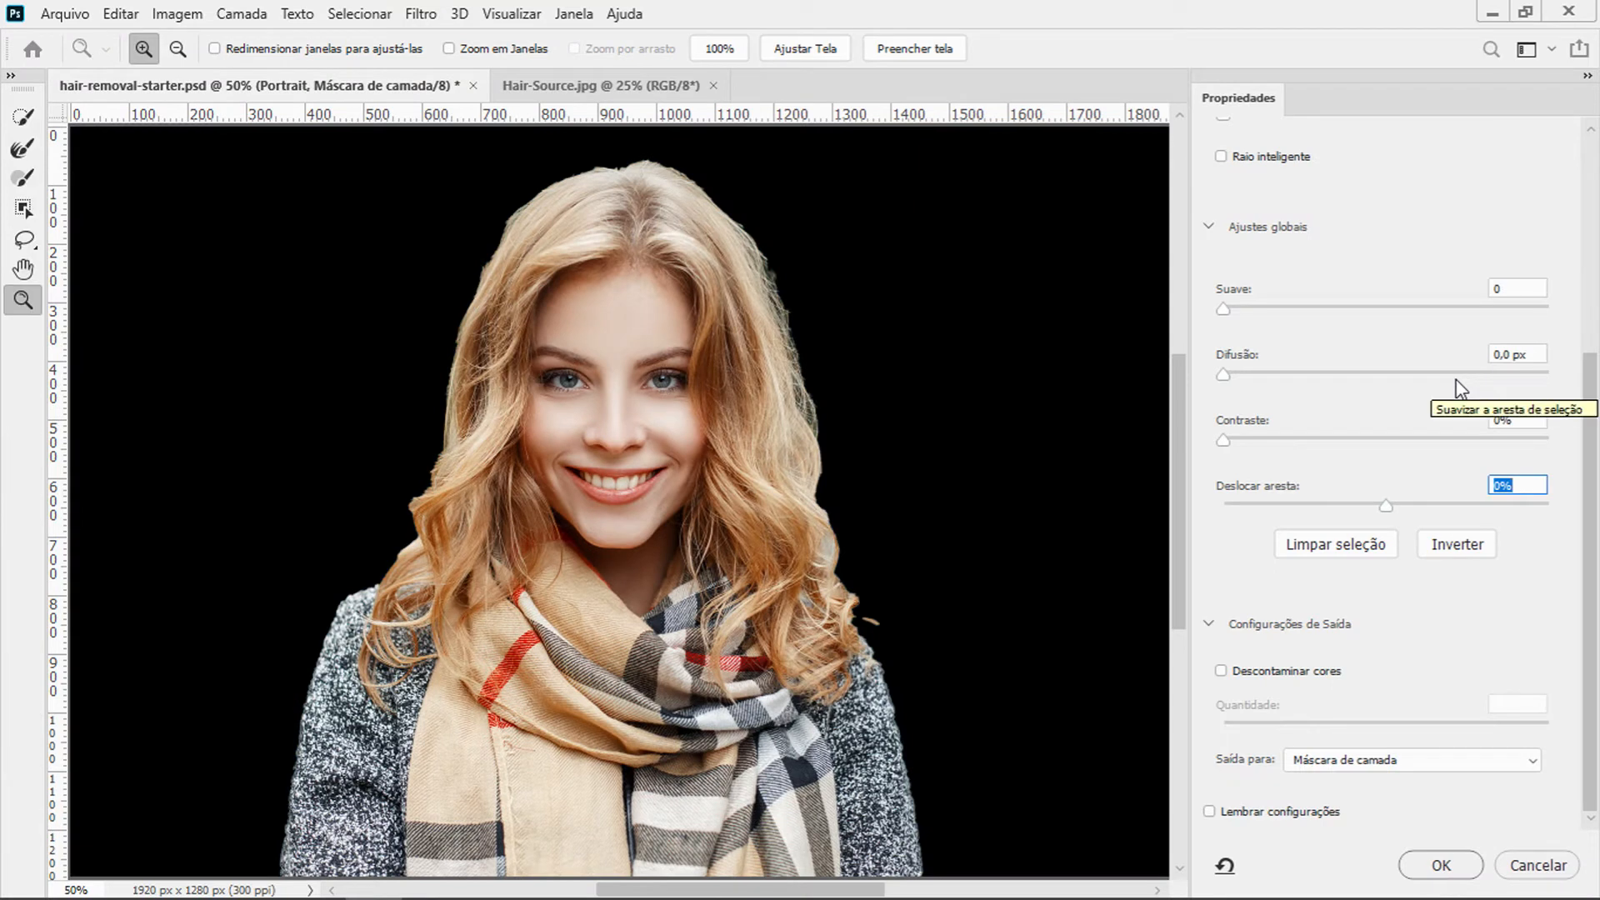
# Set the mask preview to Em Preto at 100% opacity.
pyautogui.scroll(5, 1460, 389)
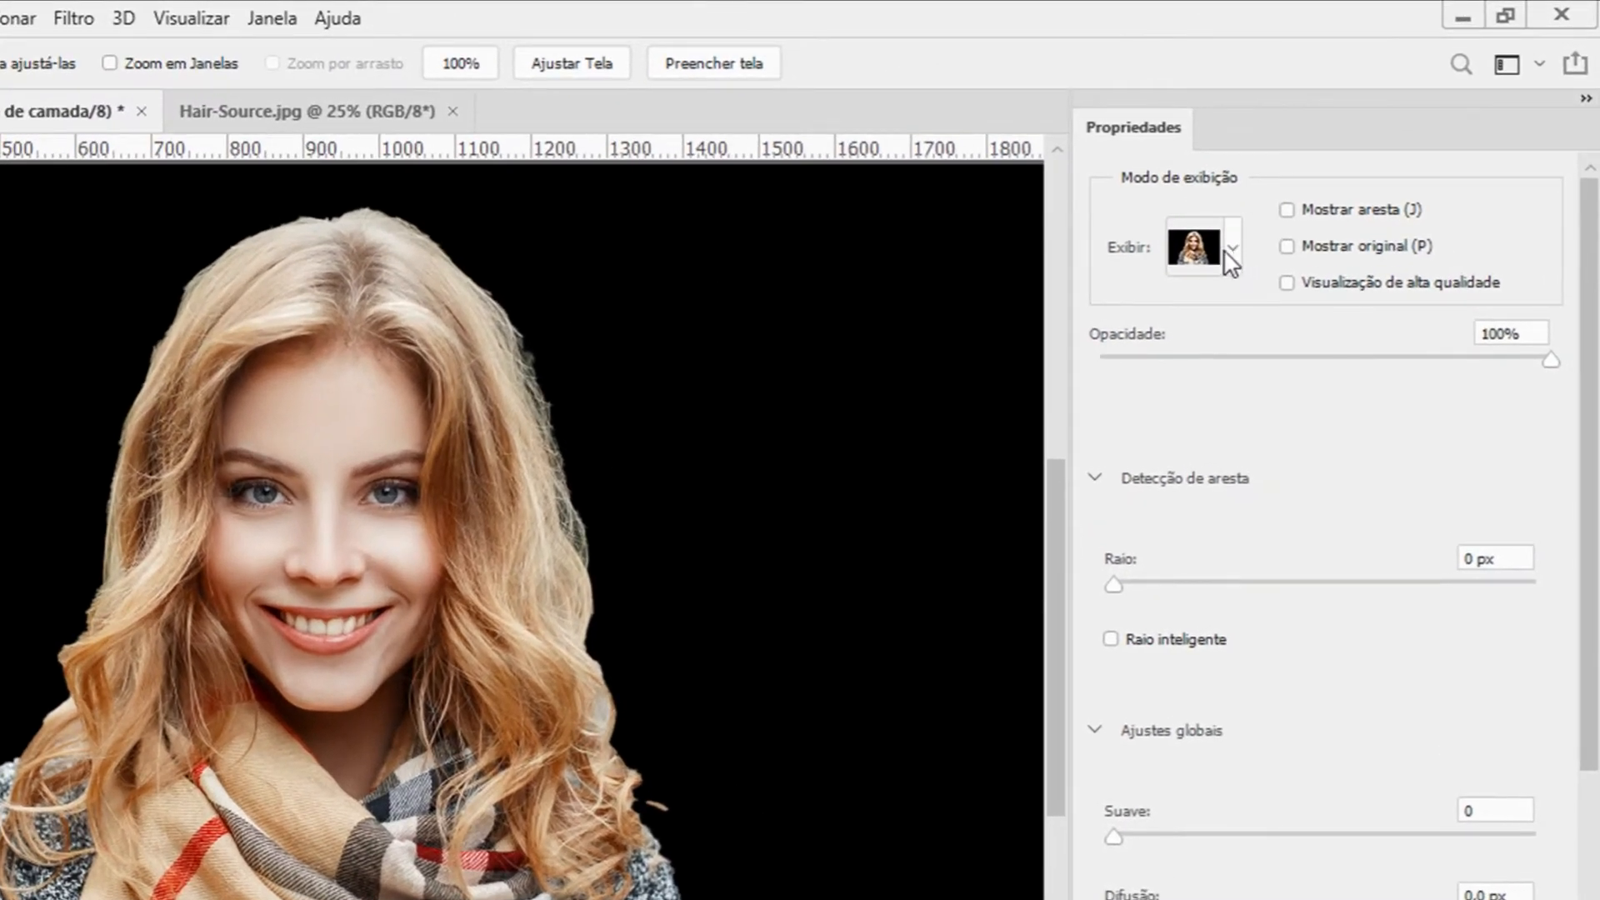
pyautogui.click(1225, 247)
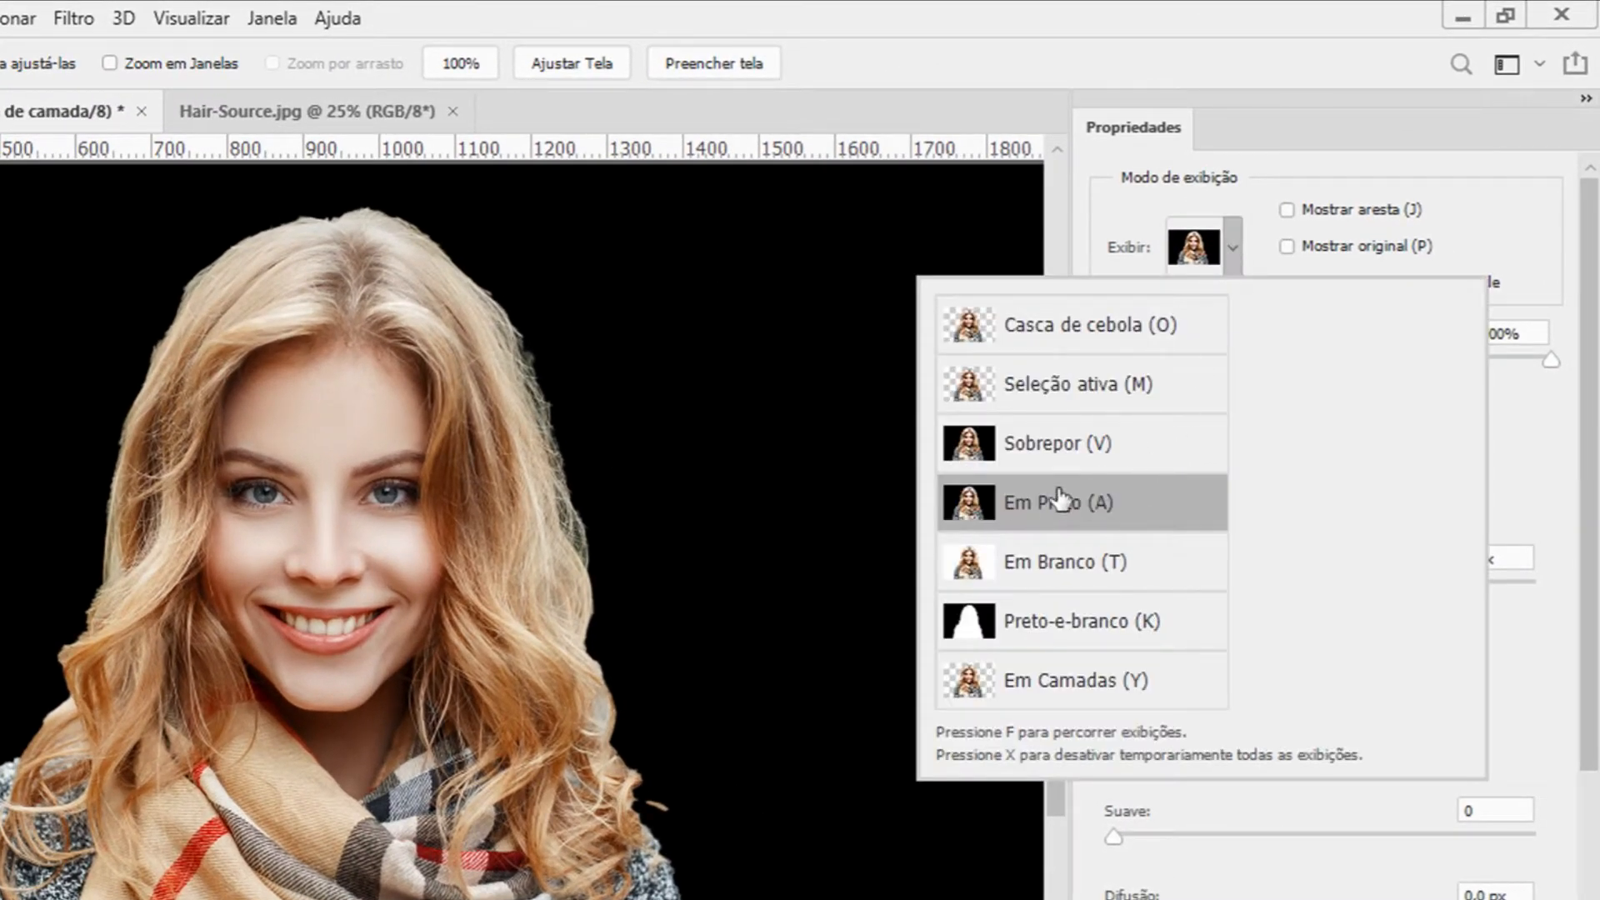
pyautogui.click(1133, 510)
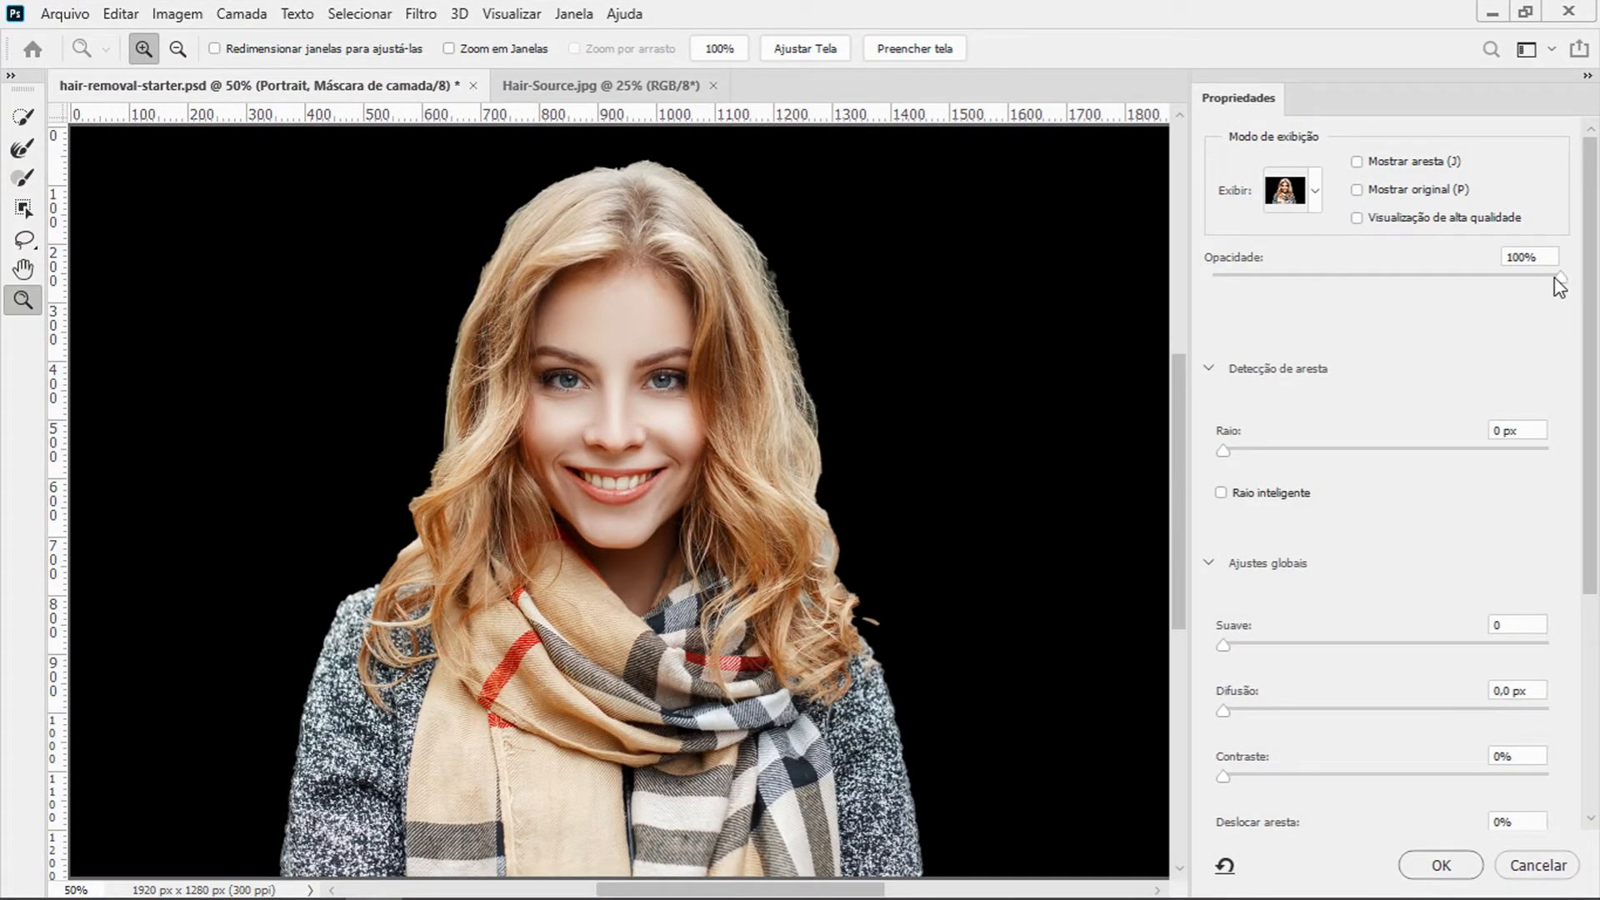
pyautogui.moveTo(1557, 278)
pyautogui.mouseDown()
pyautogui.moveTo(1450, 277)
pyautogui.moveTo(1582, 292)
pyautogui.mouseUp()
pyautogui.moveTo(1591, 267); pyautogui.dragTo(1582, 437)
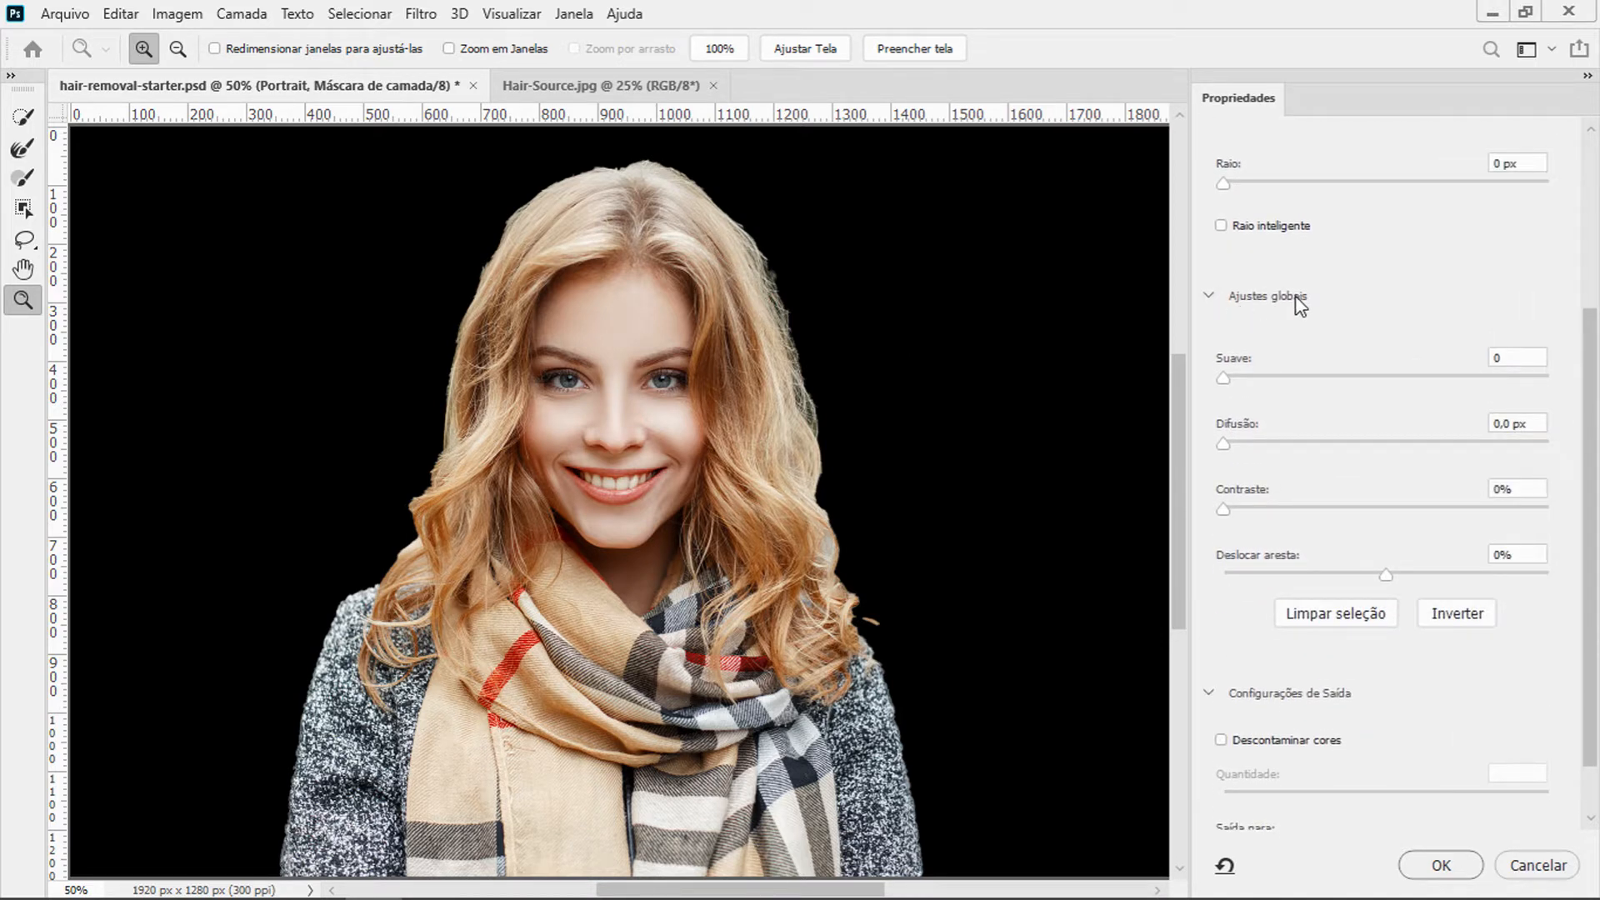
# Set the mask edge's Suave (smoothing) value to 15 and check the result along the top of the hair.
pyautogui.click(1252, 377)
pyautogui.moveTo(1264, 379); pyautogui.dragTo(1273, 380)
pyautogui.click(679, 215)
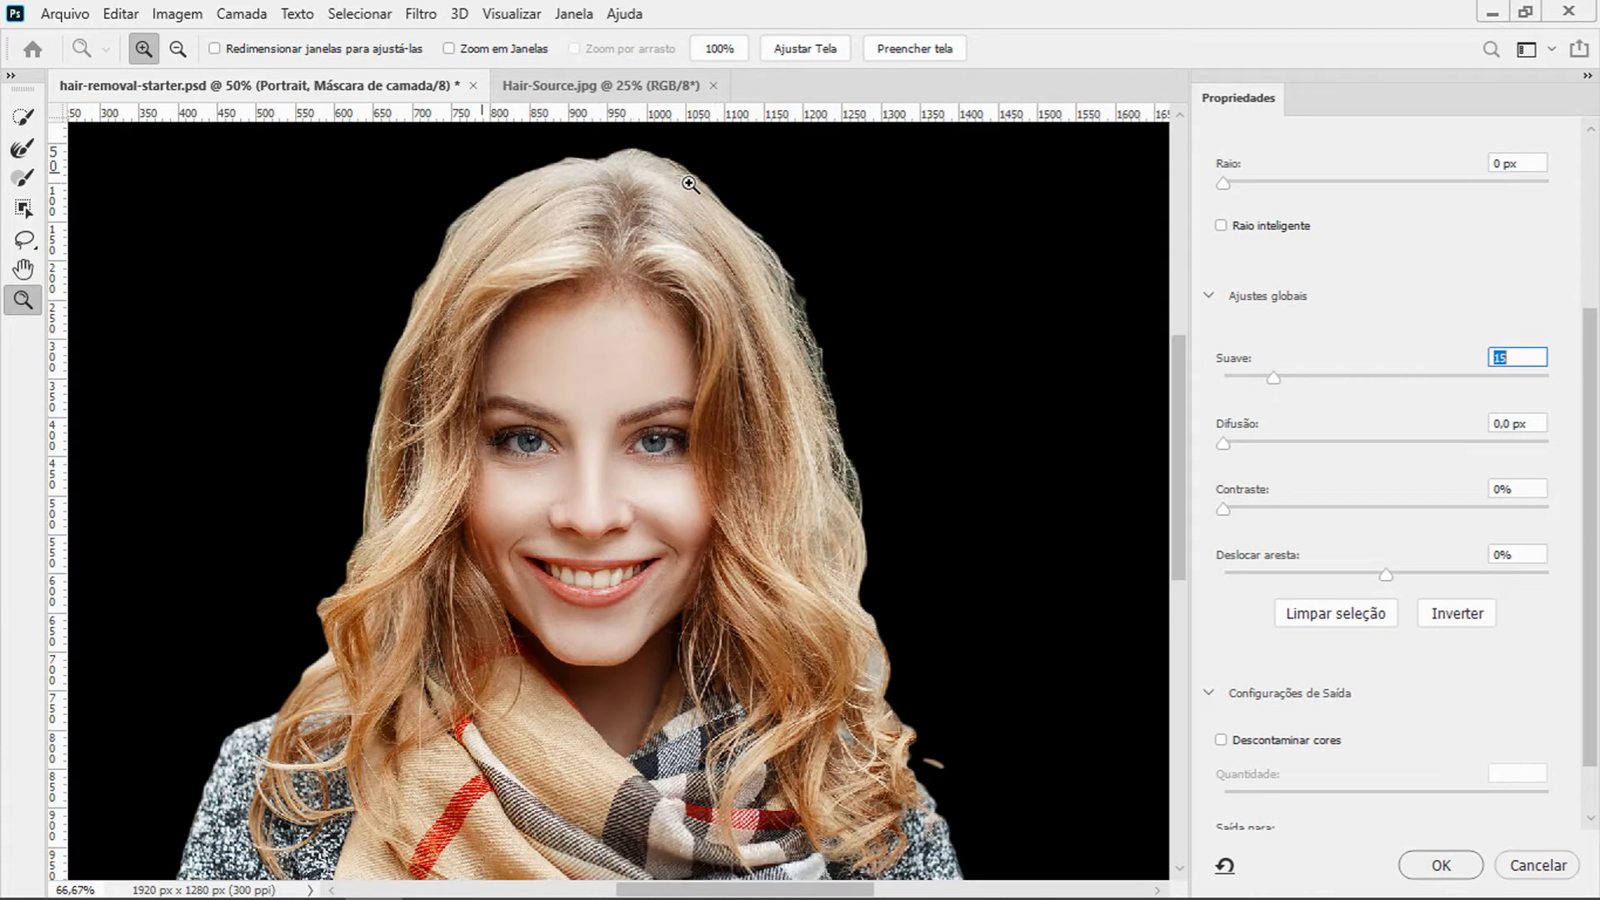
pyautogui.click(678, 188)
# Set the mask edge's Difusão (feather) to 0,7 px.
pyautogui.moveTo(1594, 333); pyautogui.dragTo(1595, 417)
pyautogui.moveTo(1522, 357); pyautogui.dragTo(1445, 363)
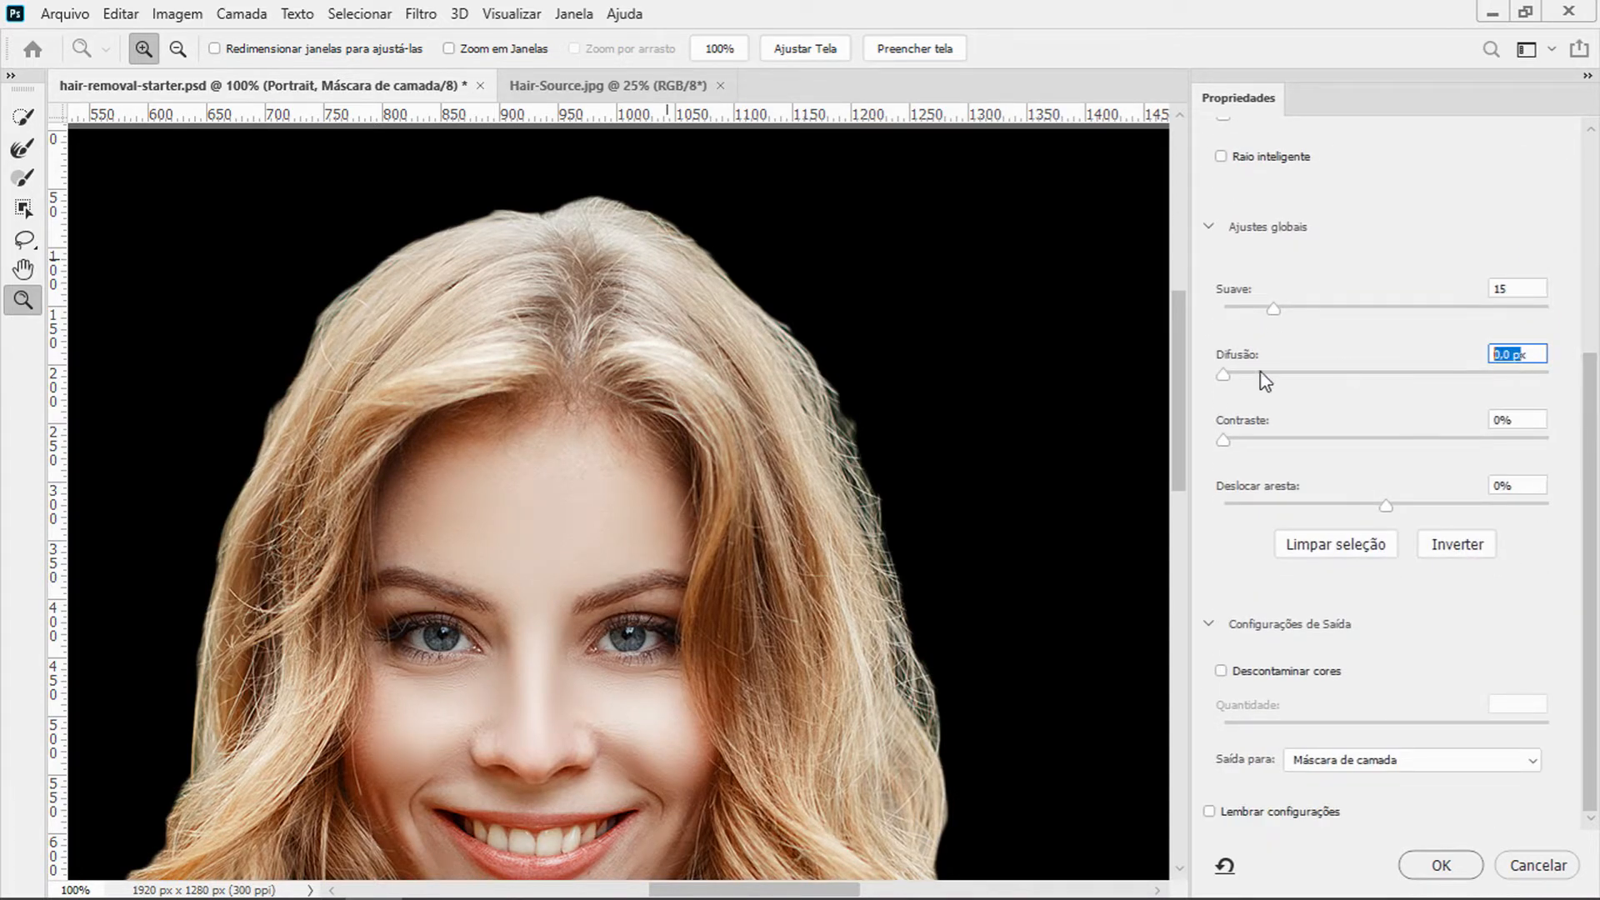
pyautogui.press('BackSpace')
pyautogui.write('0,7')
pyautogui.press('Return')
# Compare the refined hair edge with the original mask, then return to the refined preview.
pyautogui.moveTo(1594, 442); pyautogui.dragTo(1593, 158)
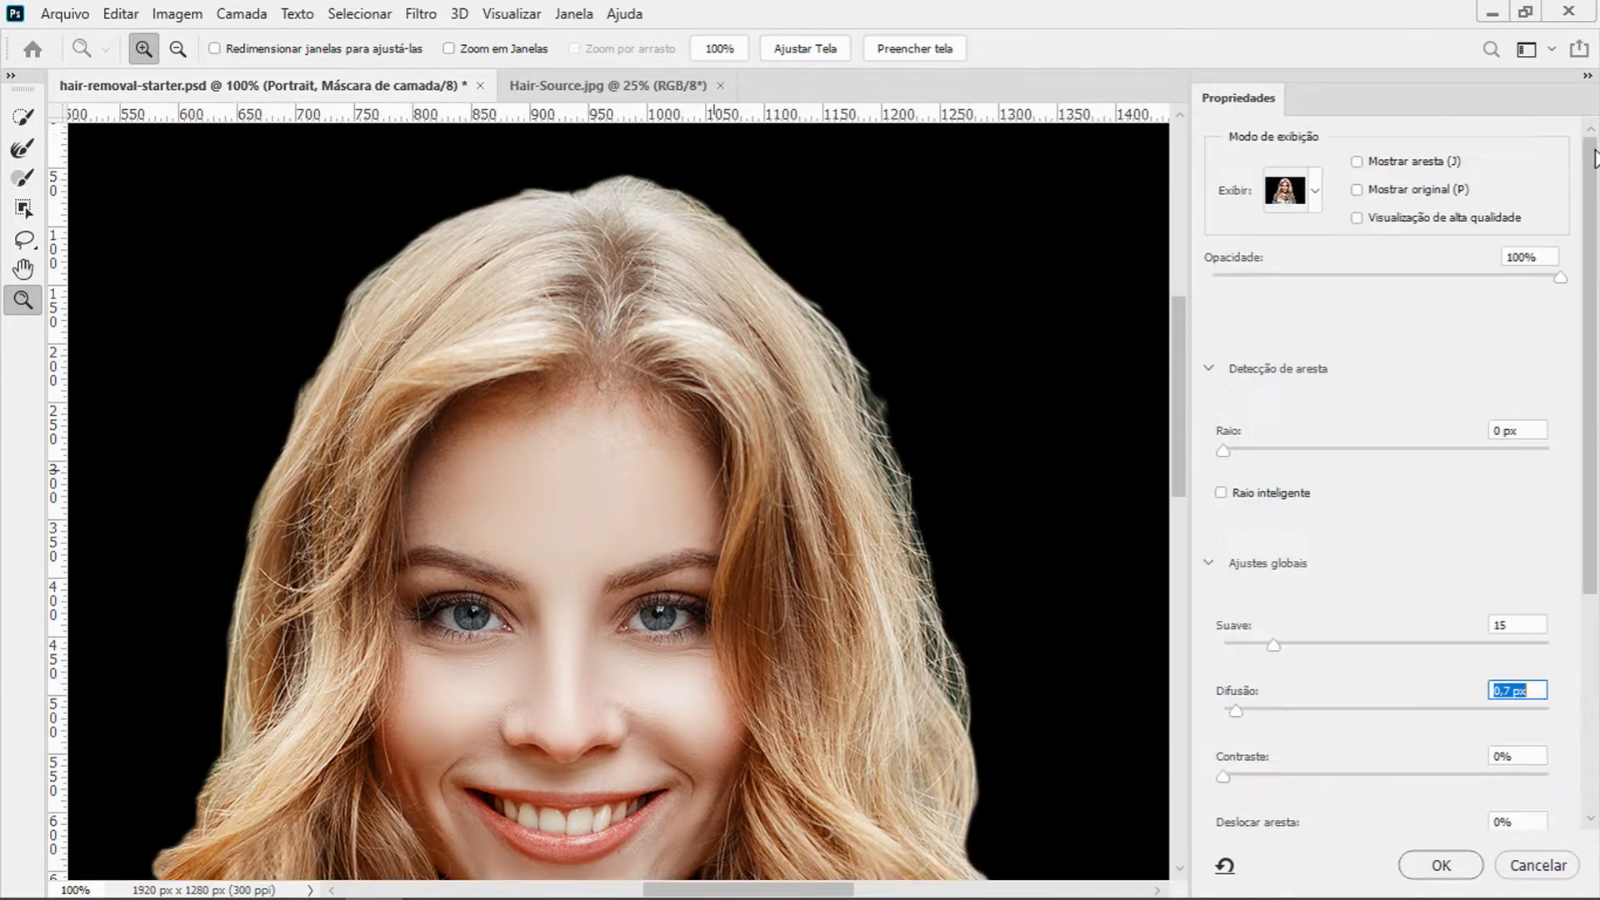
pyautogui.click(1358, 190)
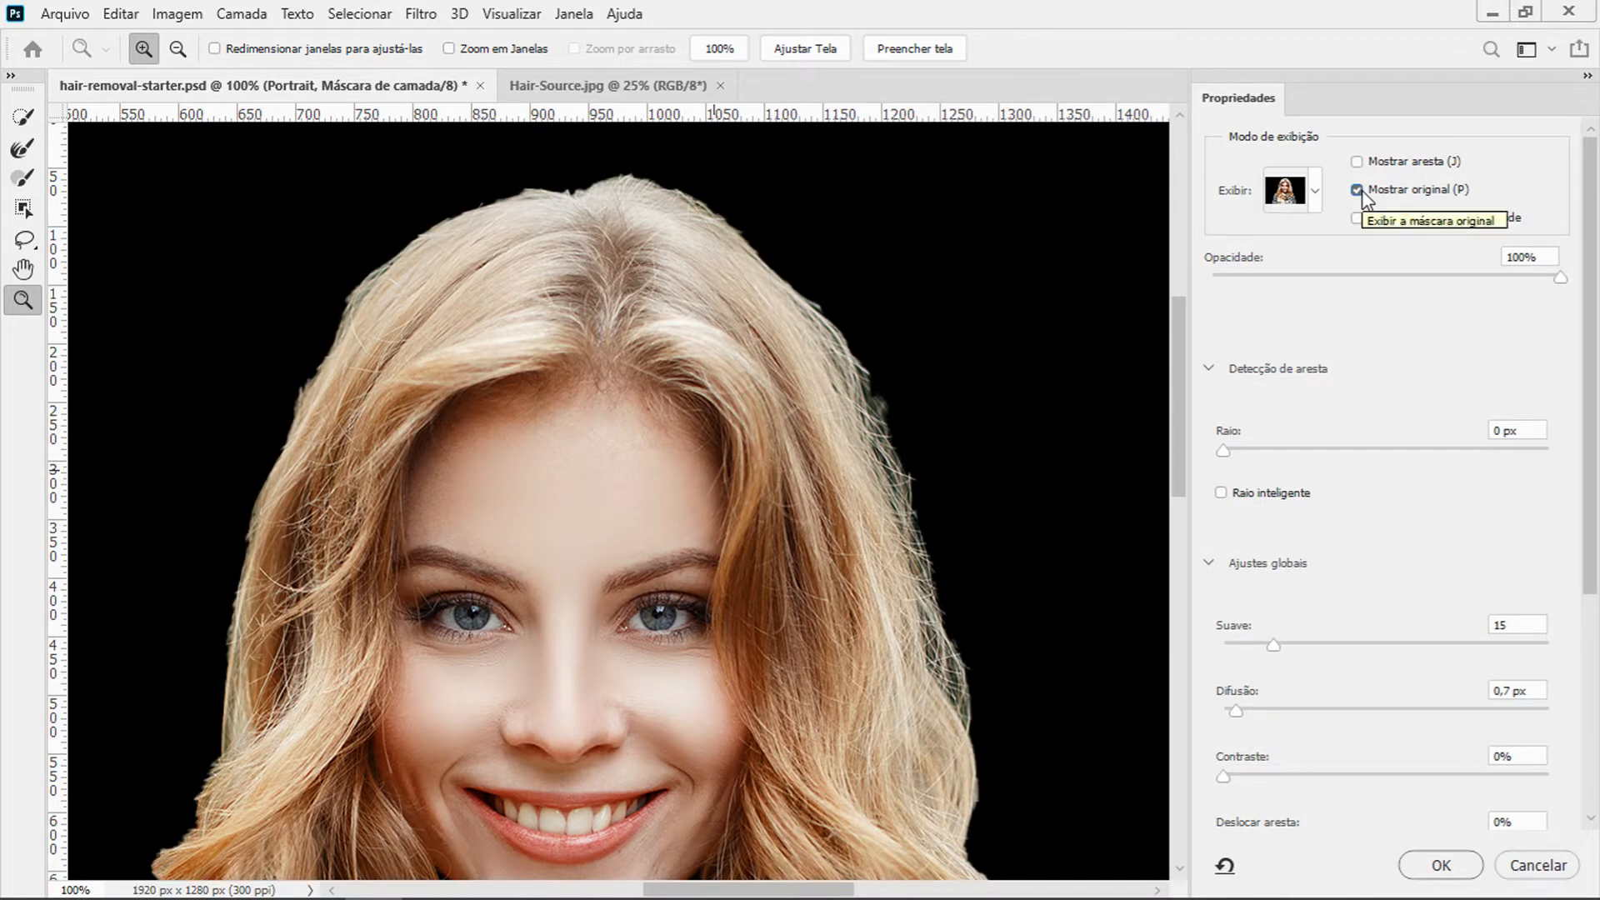
pyautogui.click(1359, 190)
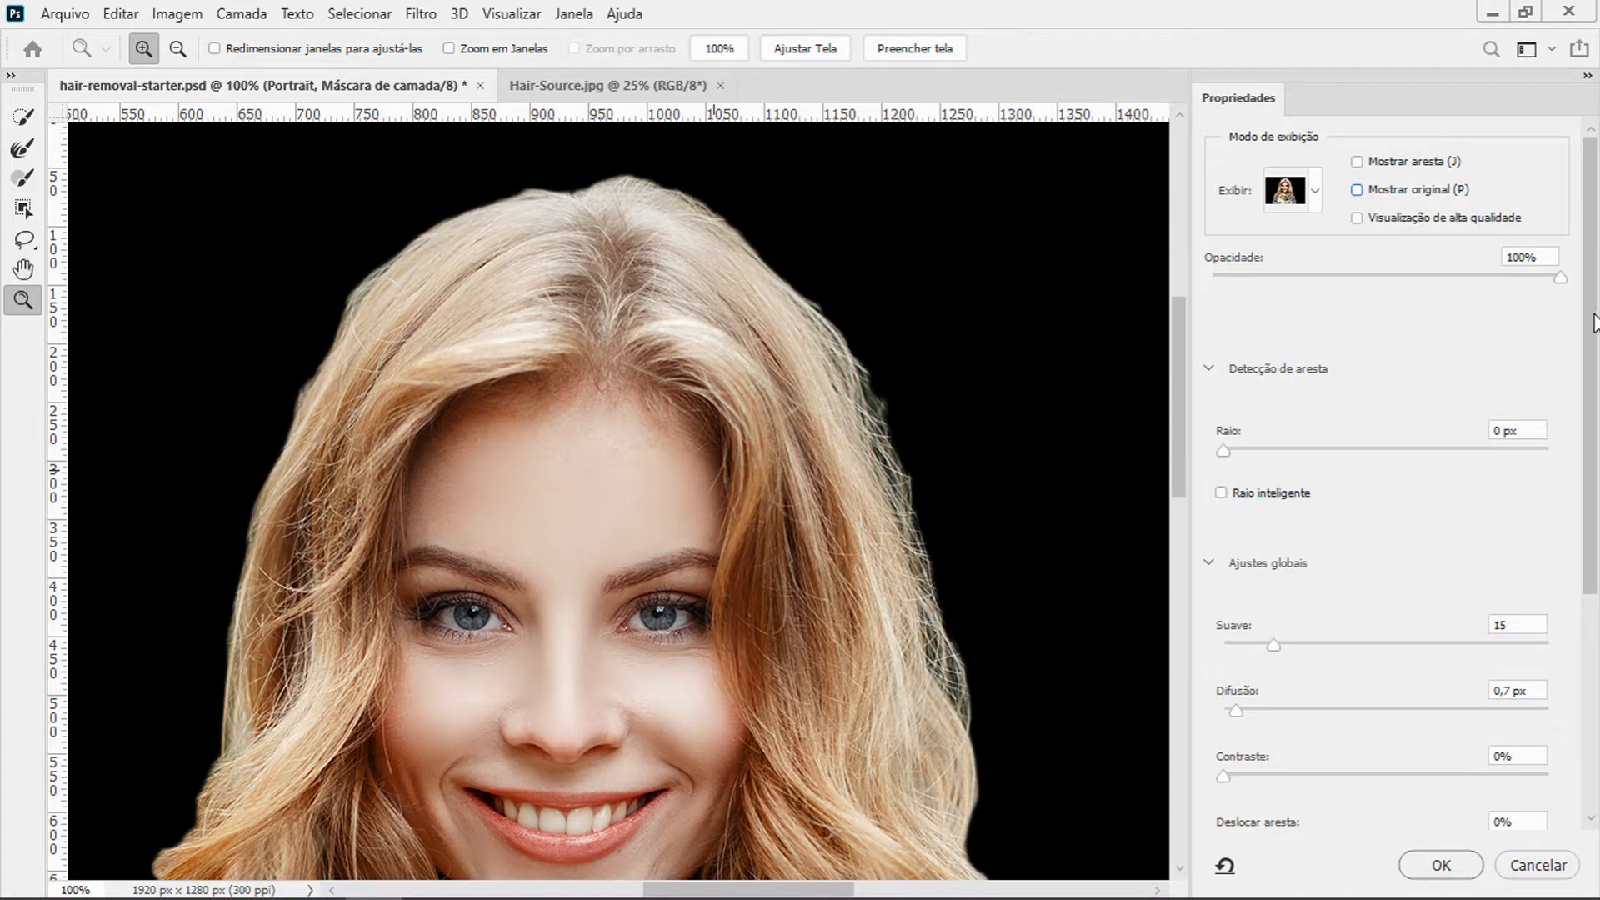
# Output the refined selection as Máscara de camada, apply it and show the layer list.
pyautogui.moveTo(1592, 324); pyautogui.dragTo(1592, 576)
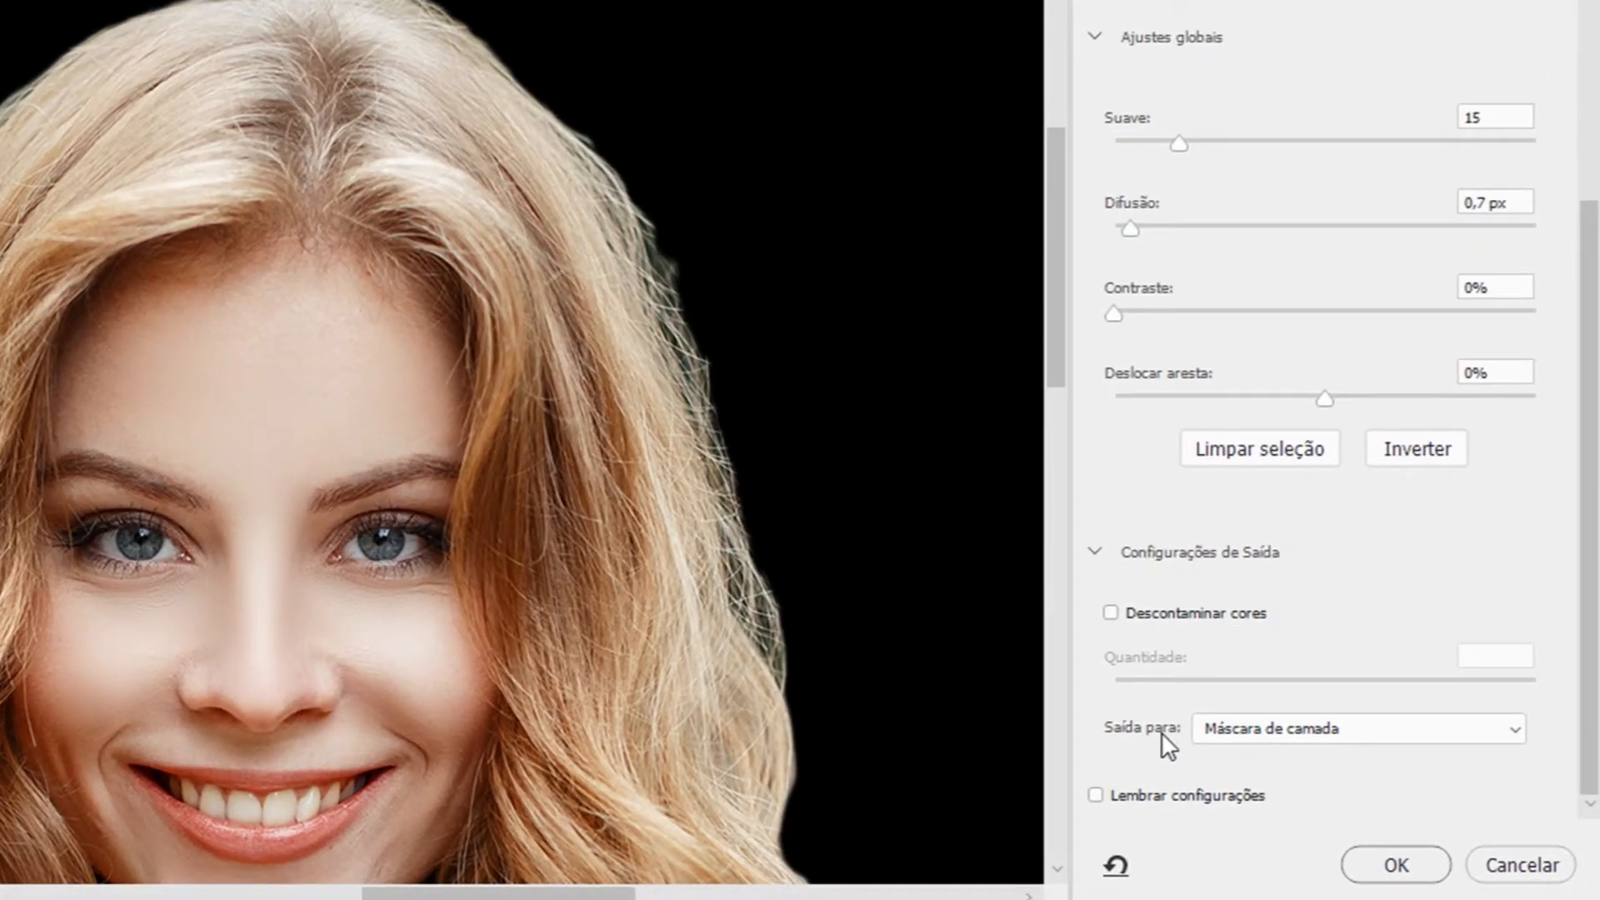
pyautogui.click(1318, 735)
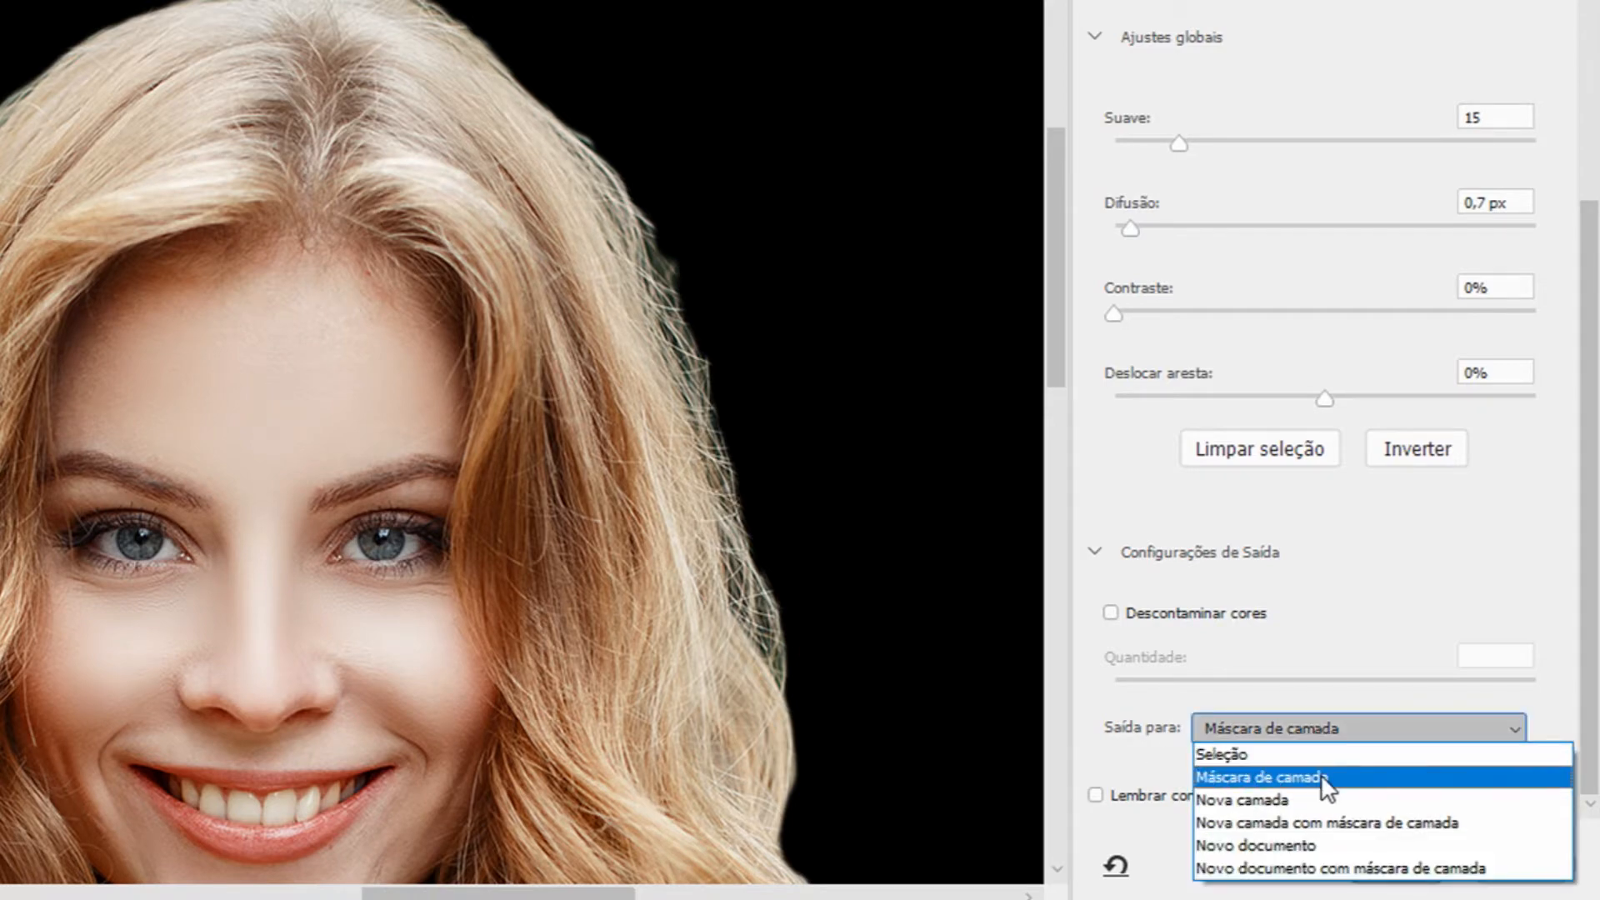
pyautogui.click(1321, 780)
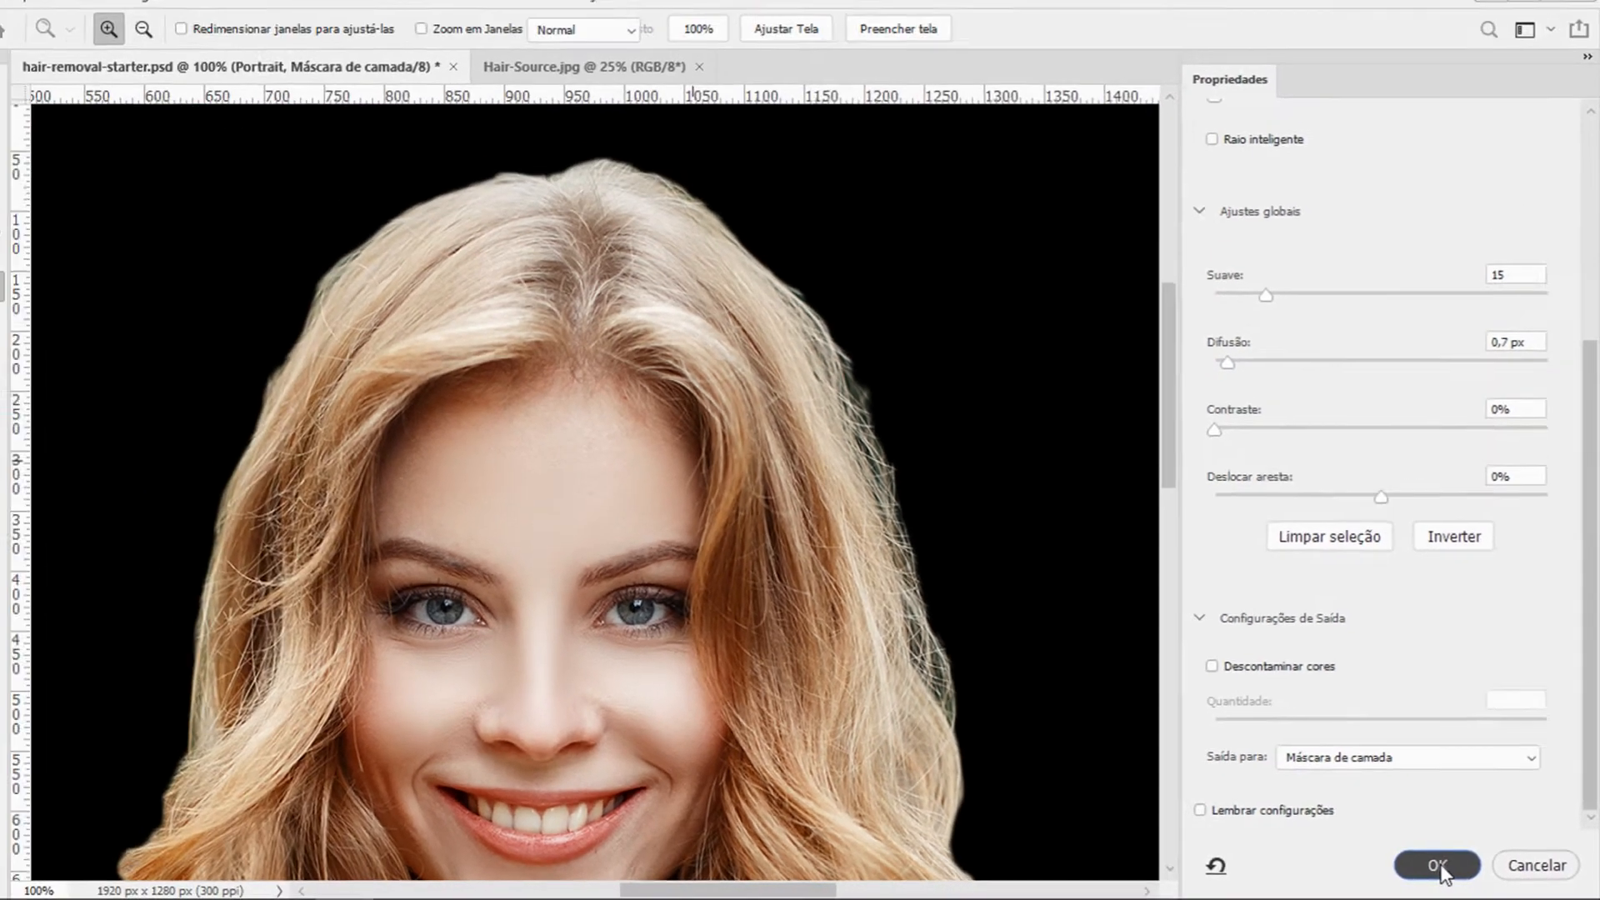
pyautogui.click(1401, 865)
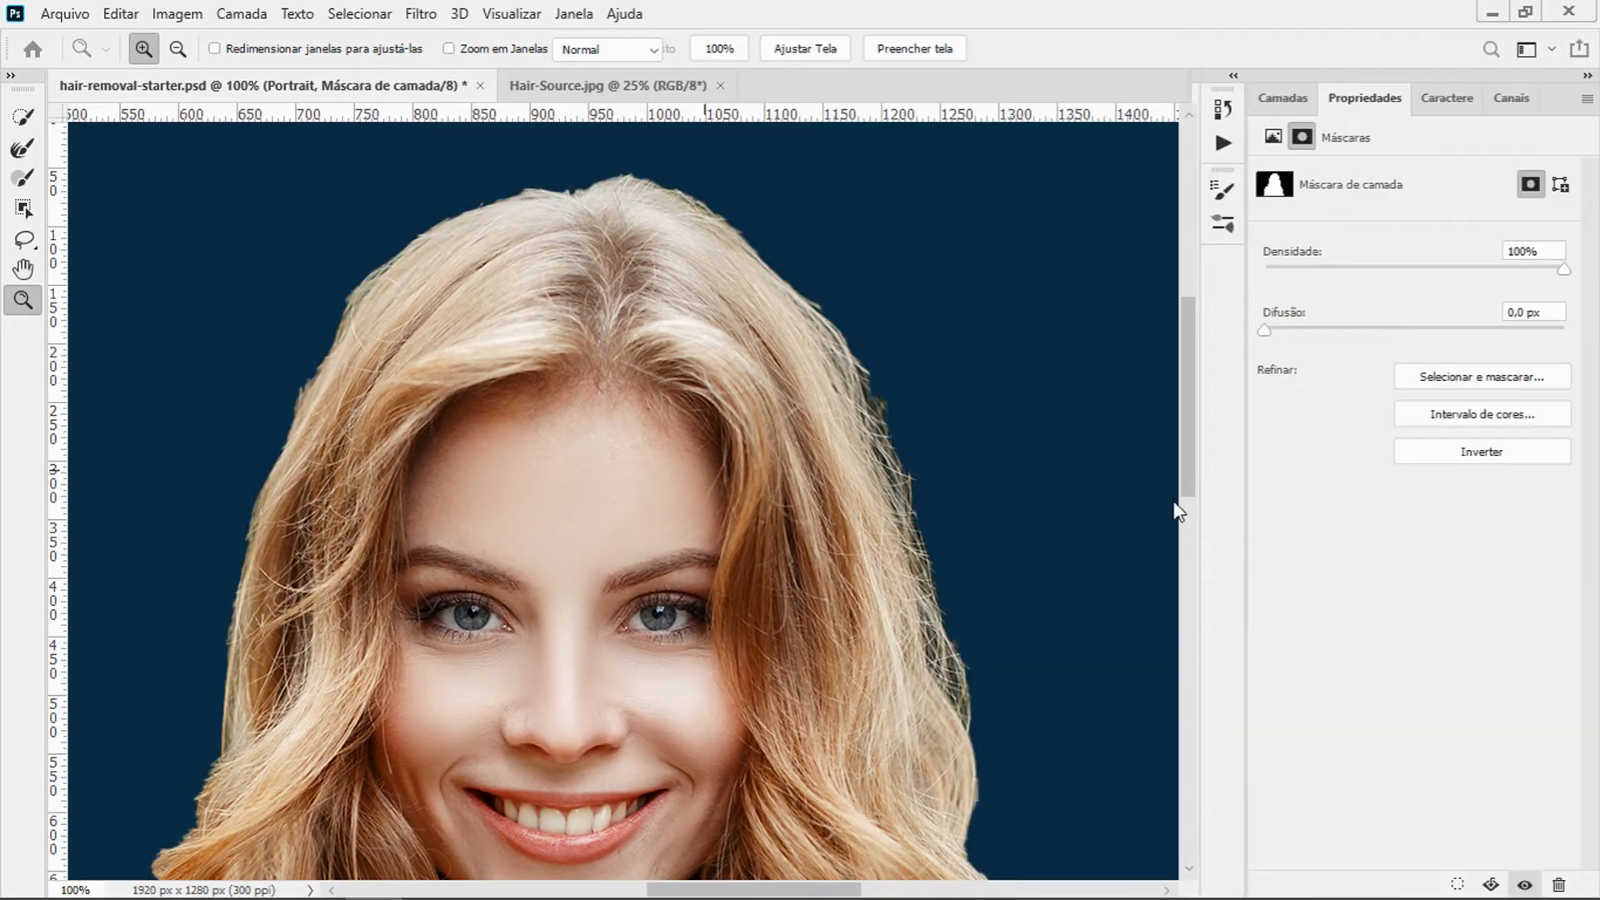
pyautogui.click(1301, 107)
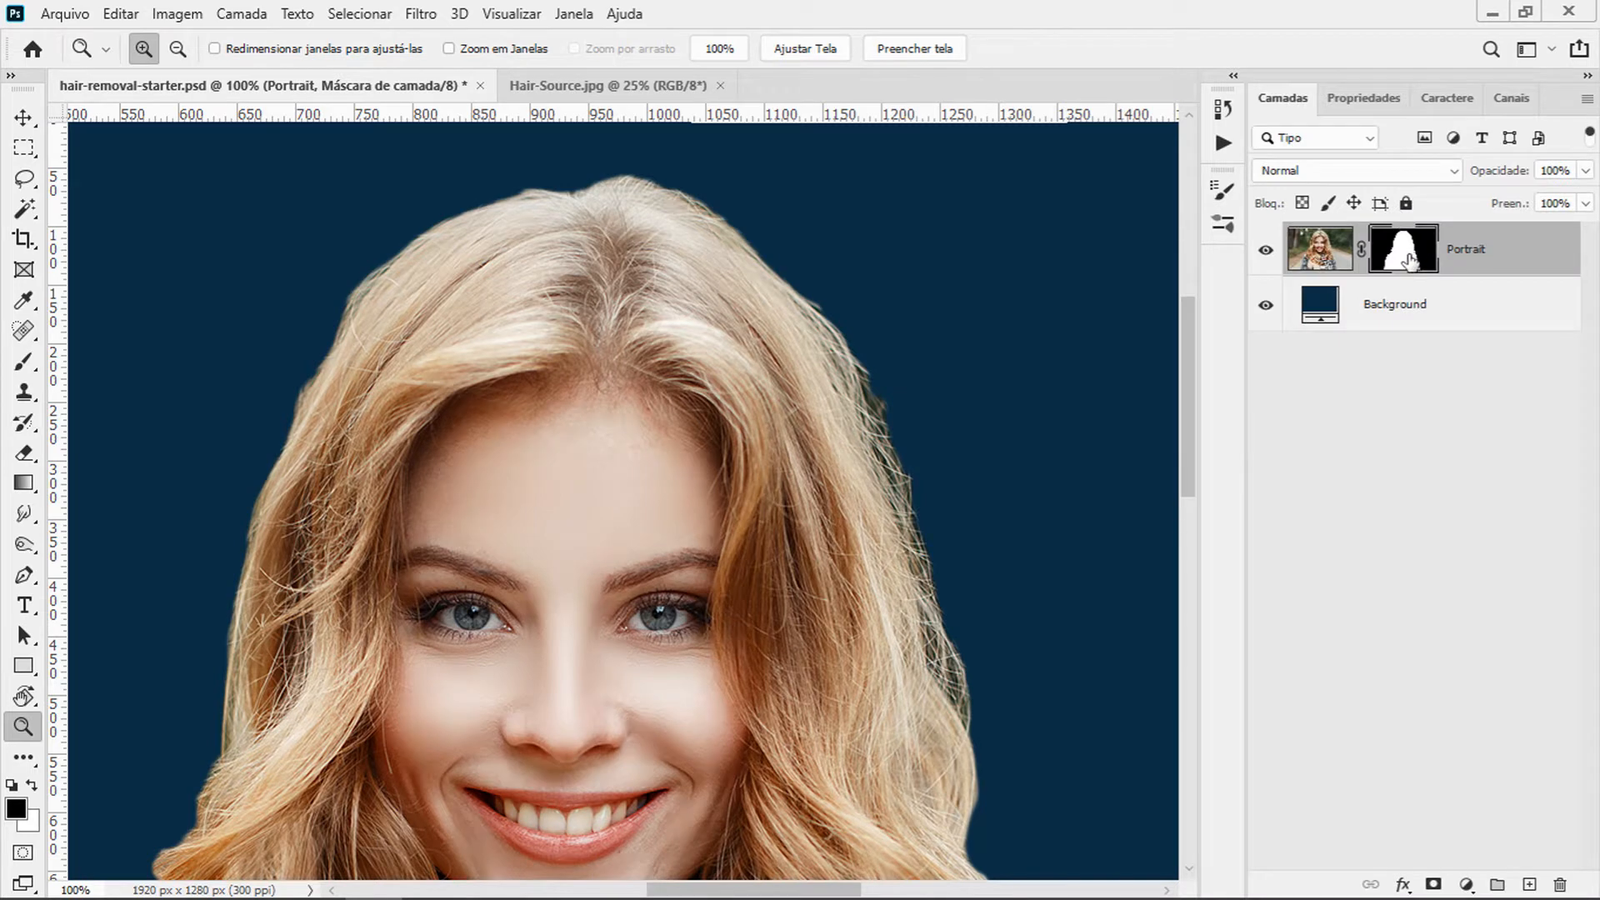
# Open the Portrait layer mask in Selecionar e mascarar and paint around both sides and the crown of the hair with the Refine Edge Brush.
pyautogui.click(1364, 98)
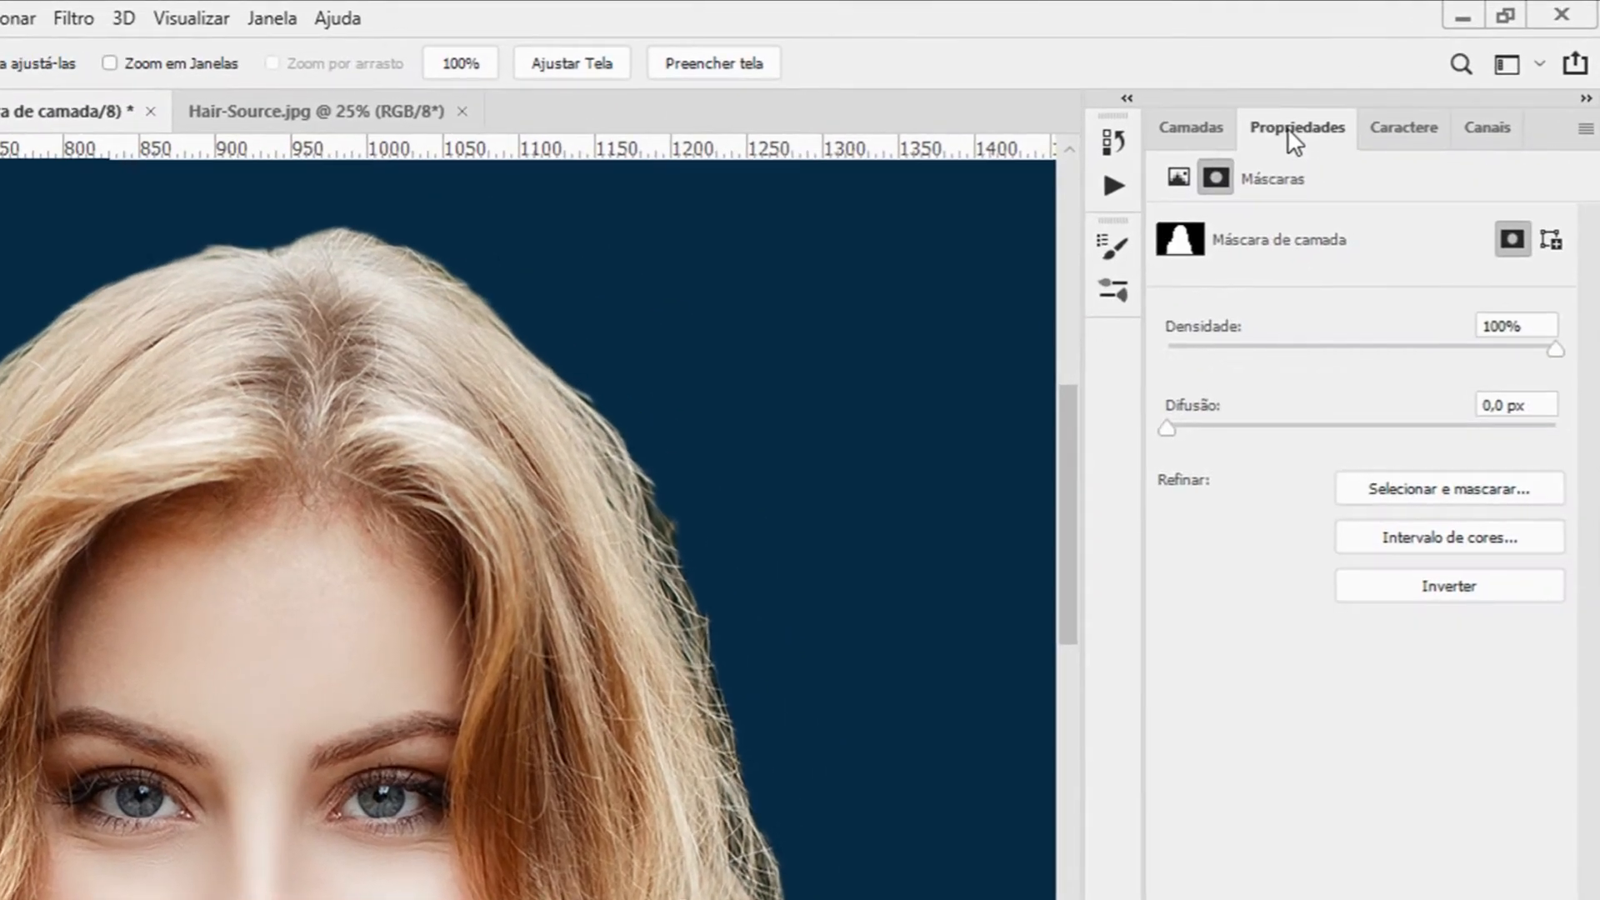
pyautogui.click(1423, 489)
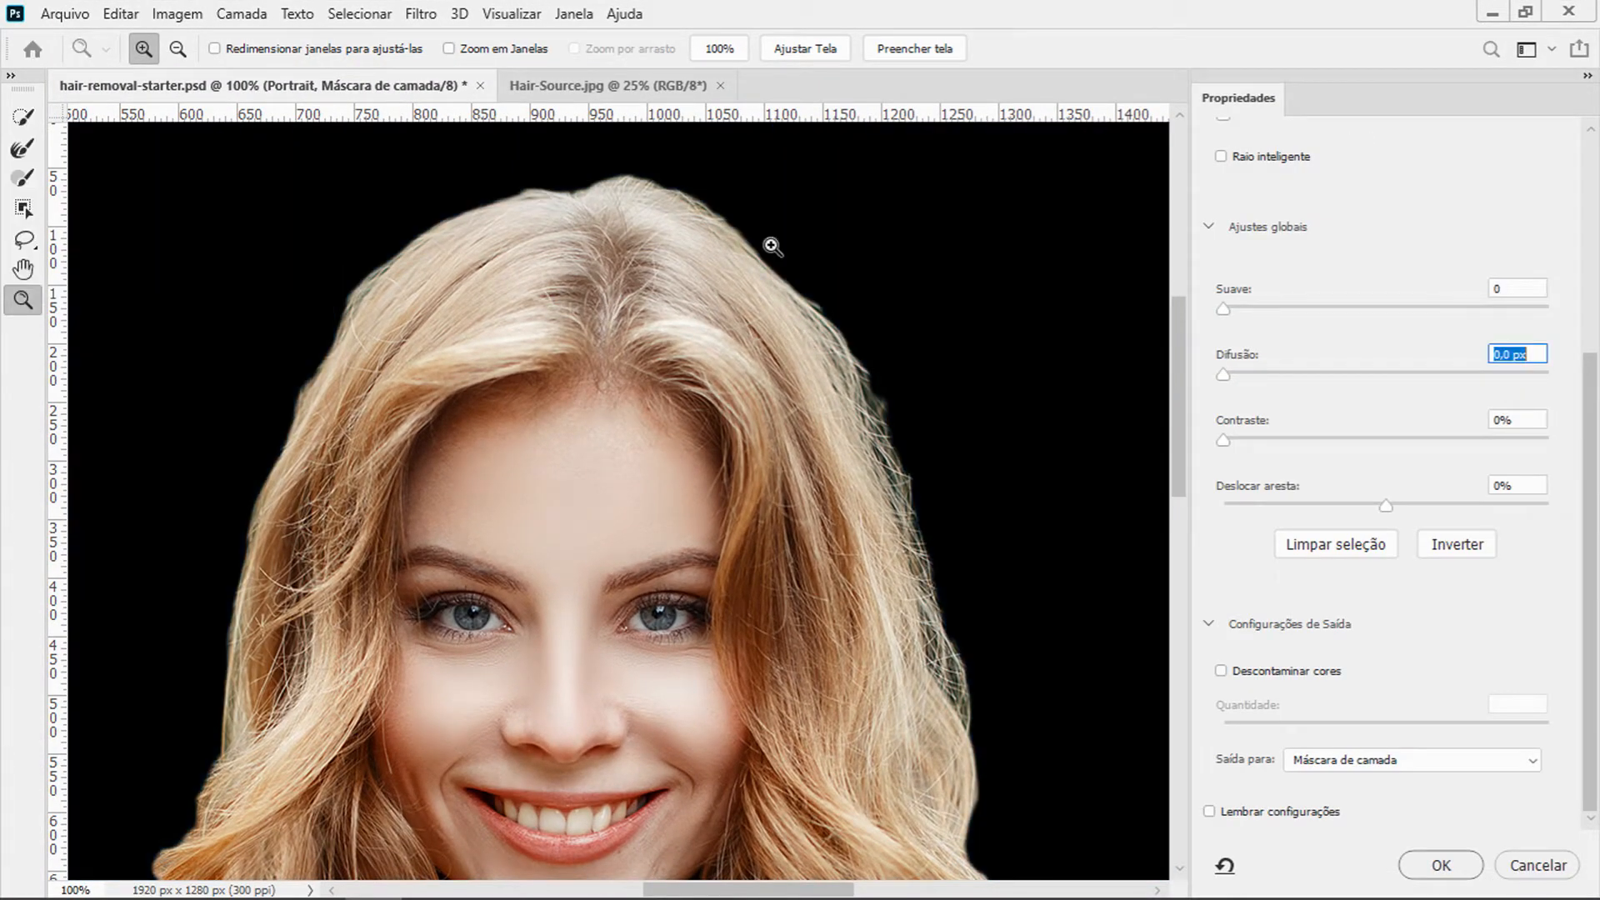
pyautogui.keyDown('alt'); pyautogui.click(872, 457); pyautogui.keyUp('alt')
pyautogui.keyDown('alt'); pyautogui.click(867, 467); pyautogui.keyUp('alt')
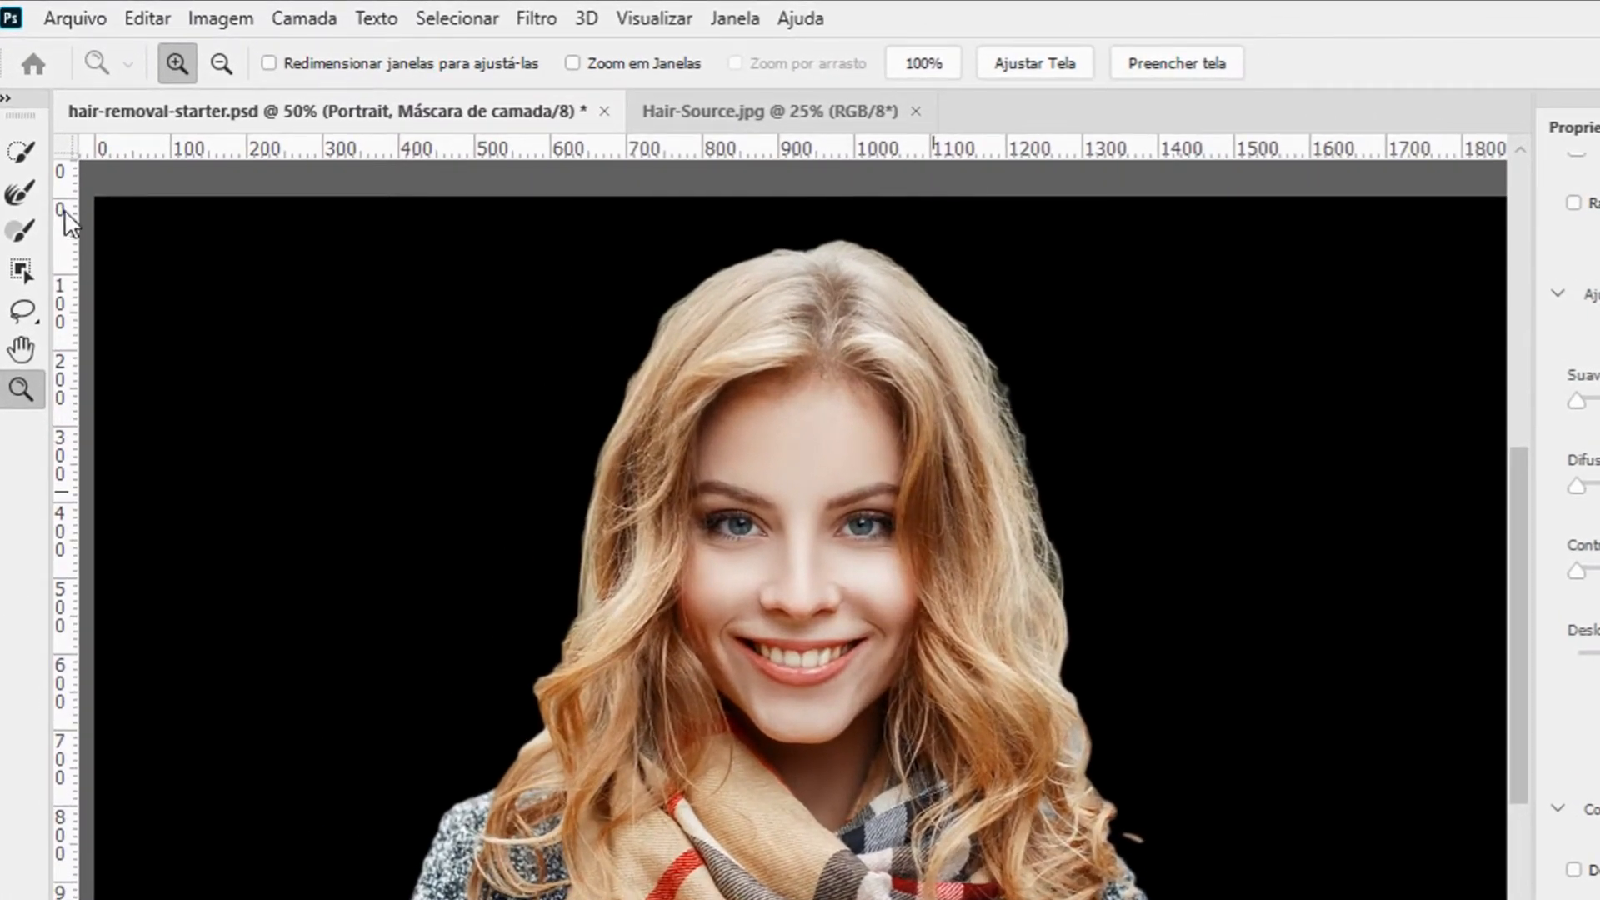
pyautogui.click(25, 194)
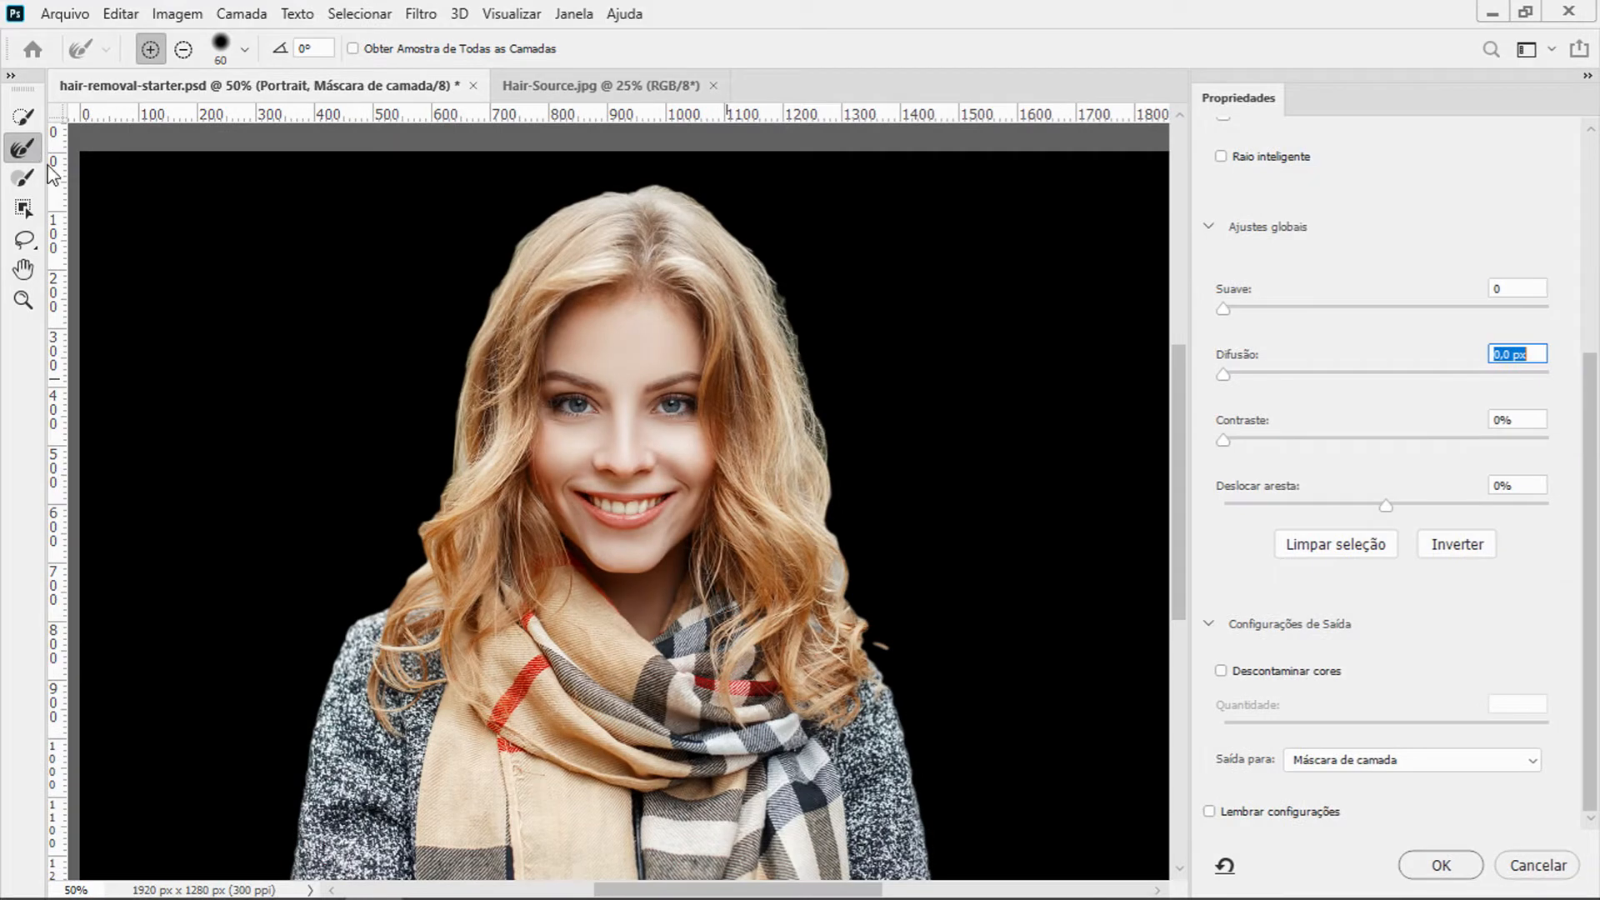
pyautogui.moveTo(408, 579)
pyautogui.mouseDown()
pyautogui.moveTo(511, 259)
pyautogui.moveTo(532, 226)
pyautogui.moveTo(602, 193)
pyautogui.mouseUp()
pyautogui.moveTo(666, 186)
pyautogui.mouseDown()
pyautogui.moveTo(724, 226)
pyautogui.moveTo(790, 317)
pyautogui.moveTo(848, 582)
pyautogui.mouseUp()
pyautogui.moveTo(834, 490)
pyautogui.mouseDown()
pyautogui.moveTo(845, 611)
pyautogui.moveTo(875, 654)
pyautogui.moveTo(859, 640)
pyautogui.mouseUp()
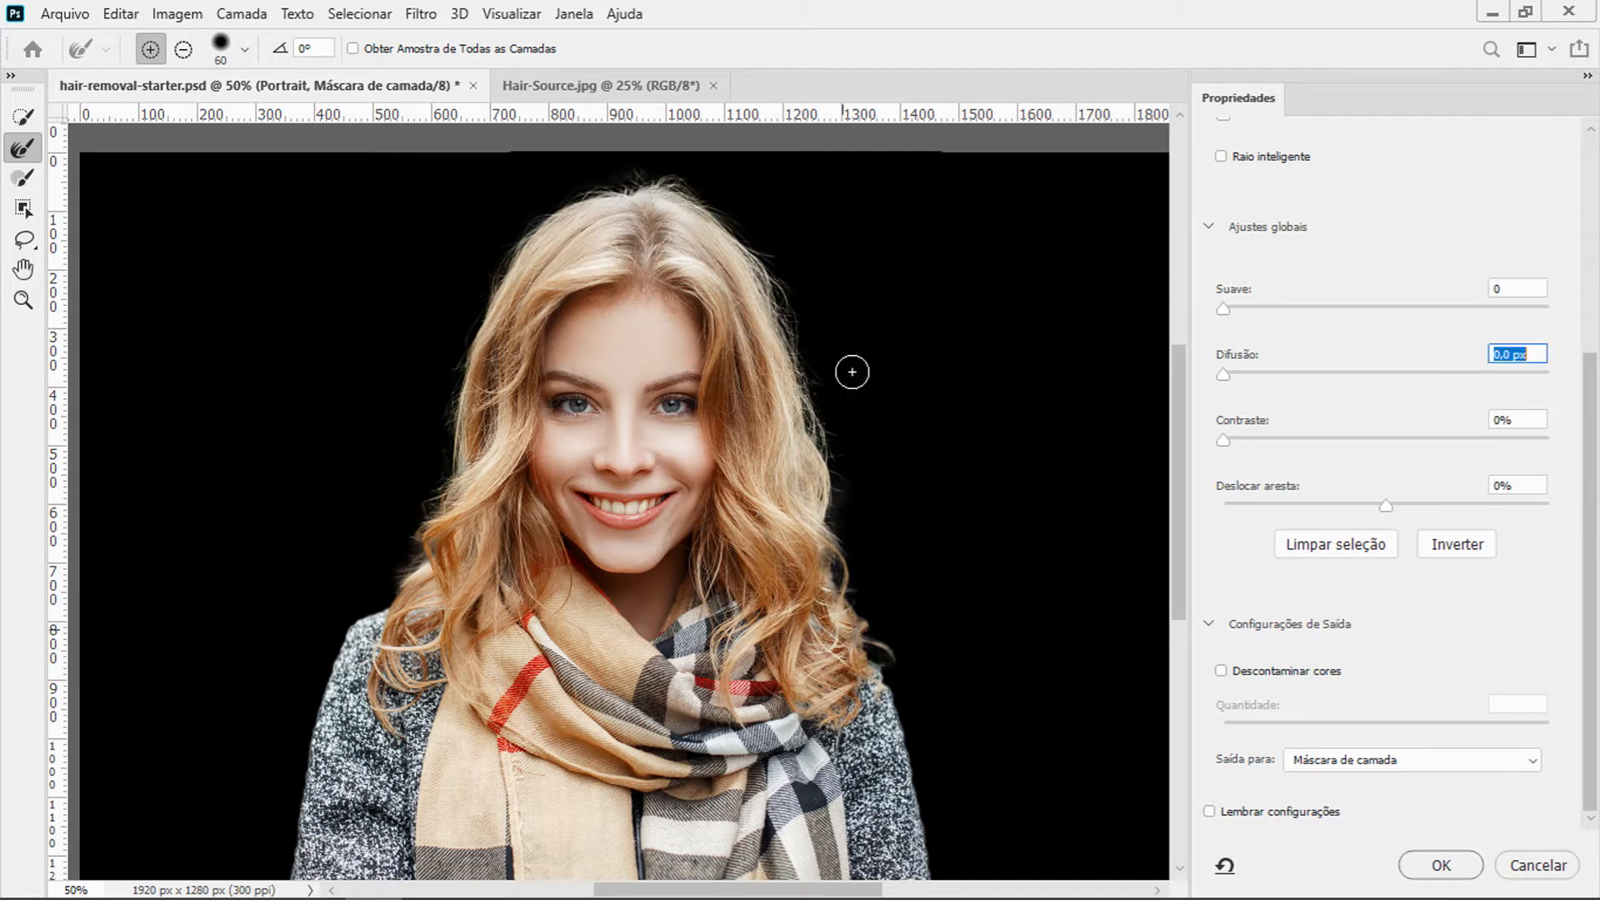
# Set the mask edge's Contraste to 13% and Deslocar aresta to -8% while checking the hair outline up close.
pyautogui.click(23, 300)
pyautogui.click(801, 365)
pyautogui.moveTo(738, 523); pyautogui.dragTo(711, 387)
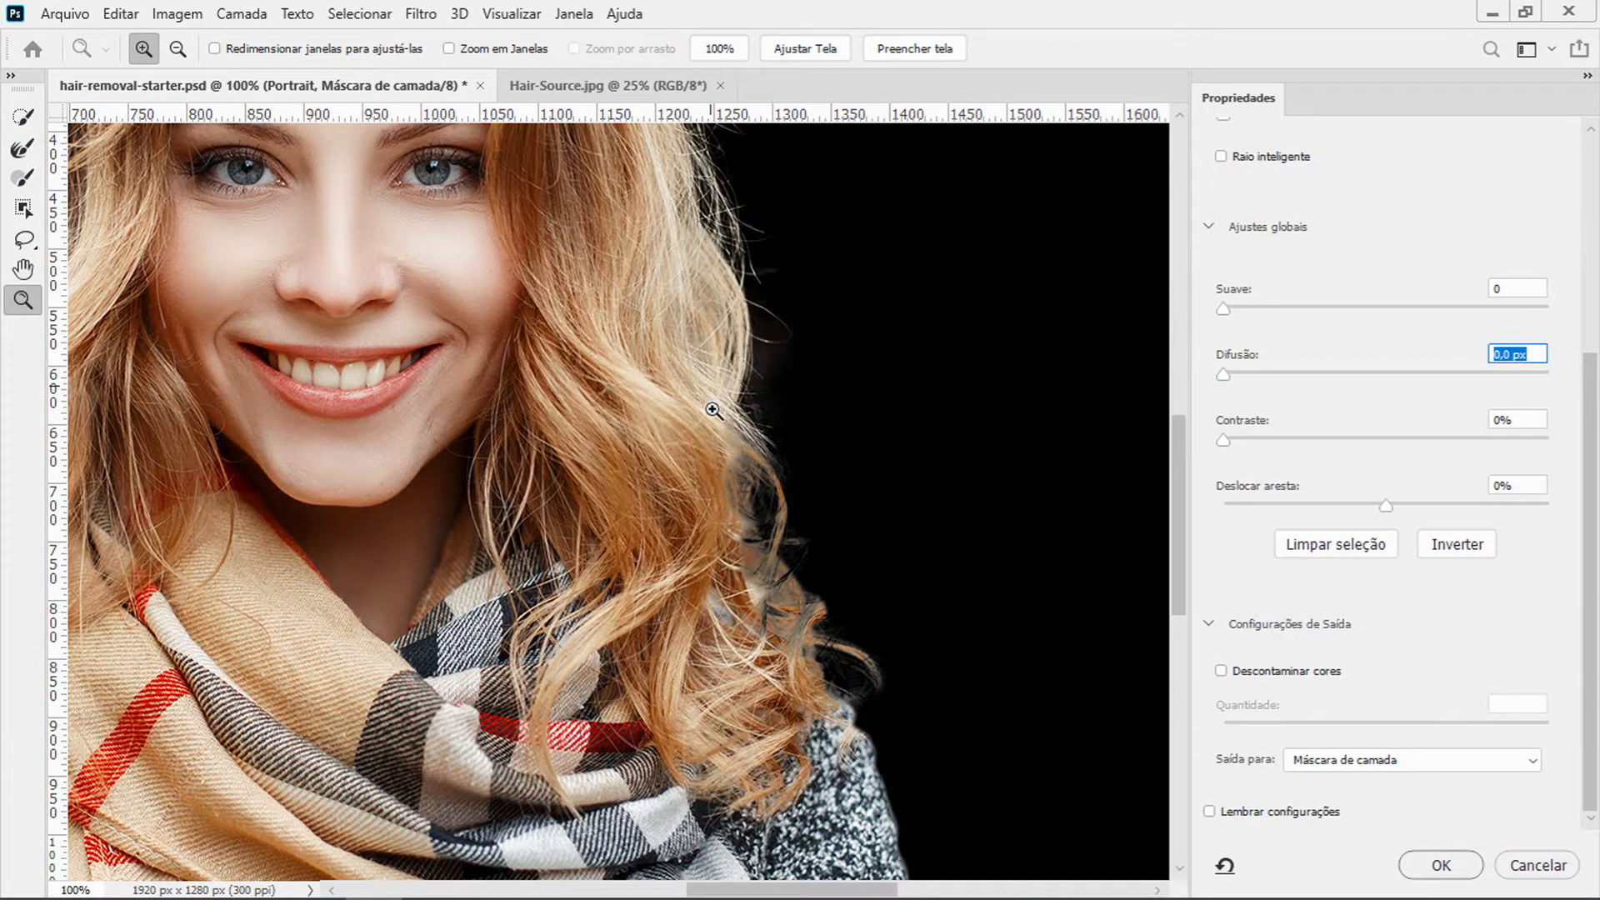
pyautogui.moveTo(389, 229); pyautogui.dragTo(691, 677)
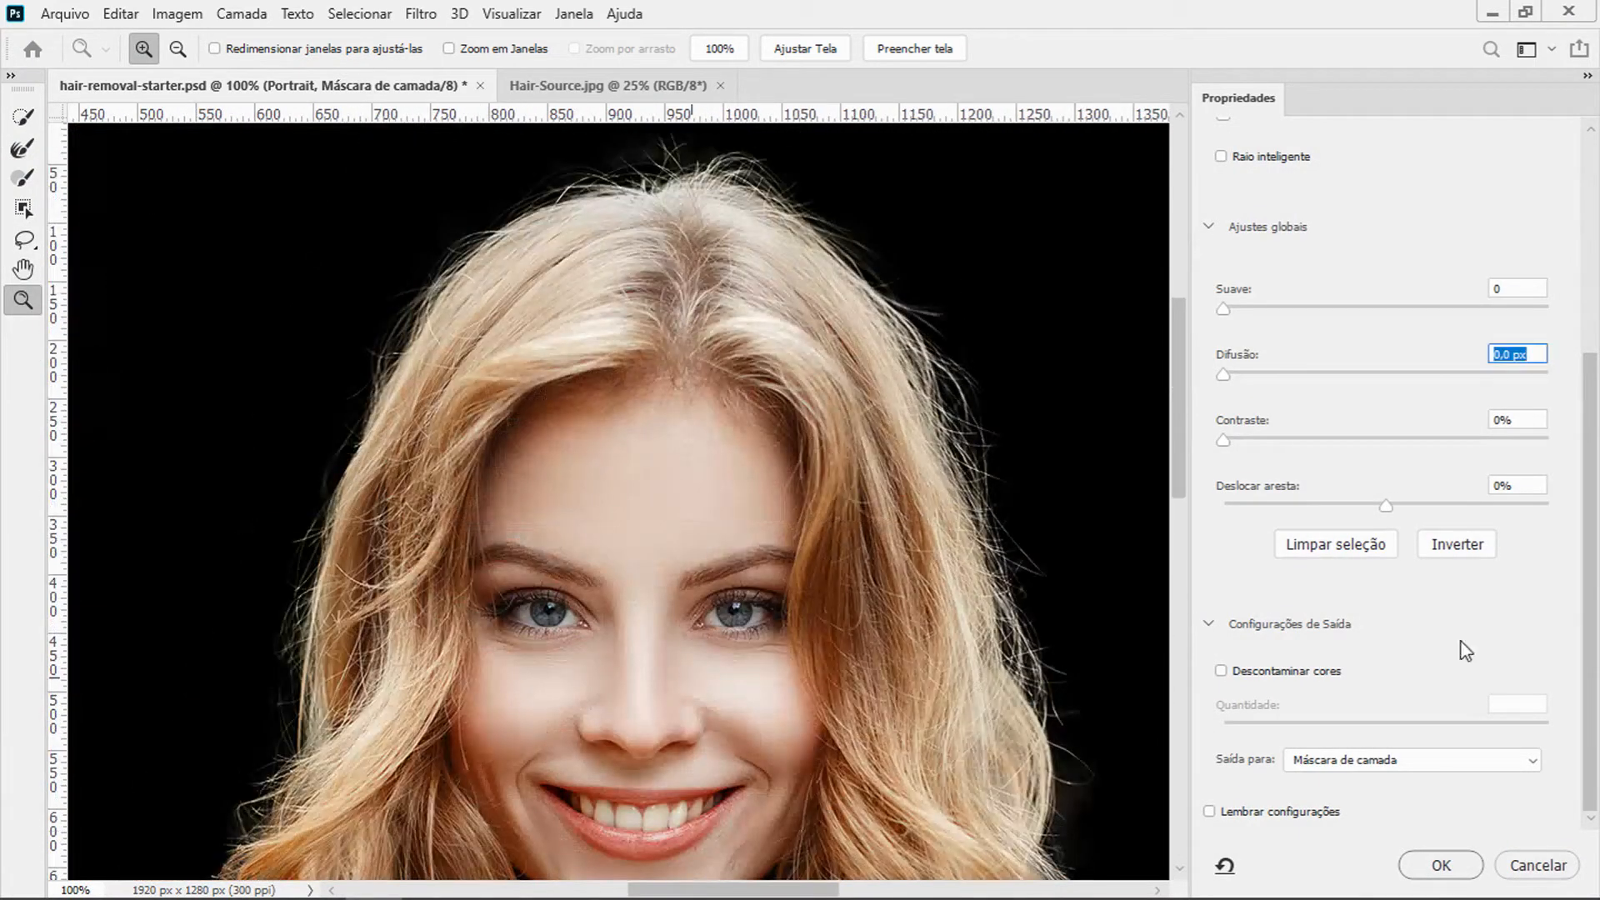
pyautogui.moveTo(1223, 440); pyautogui.dragTo(1270, 447)
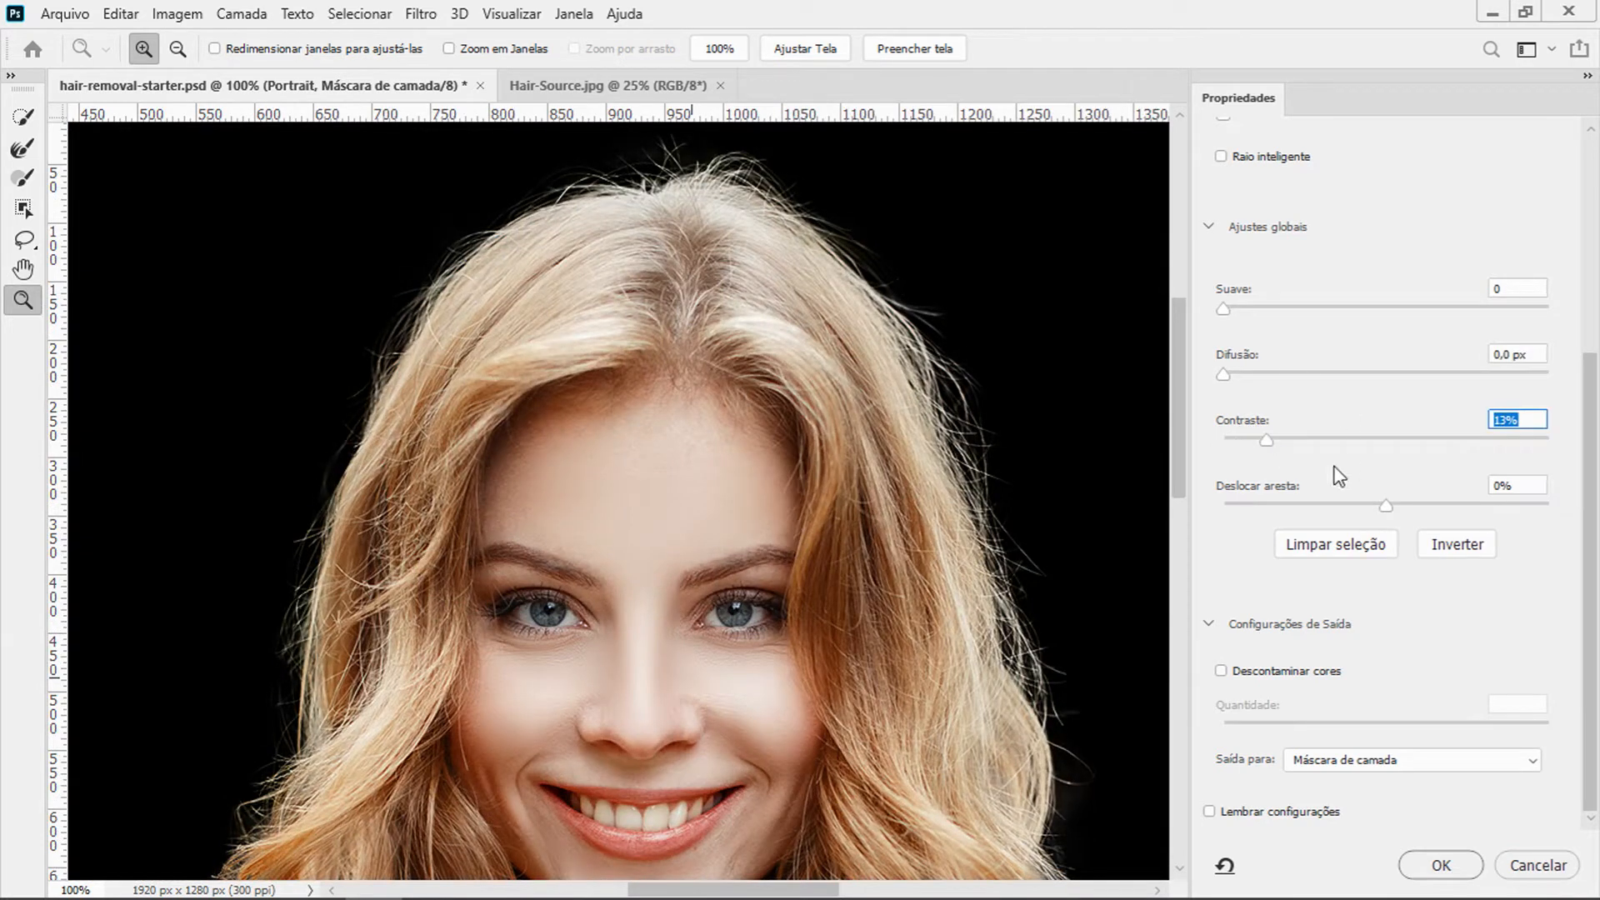
pyautogui.moveTo(1388, 510); pyautogui.dragTo(1372, 511)
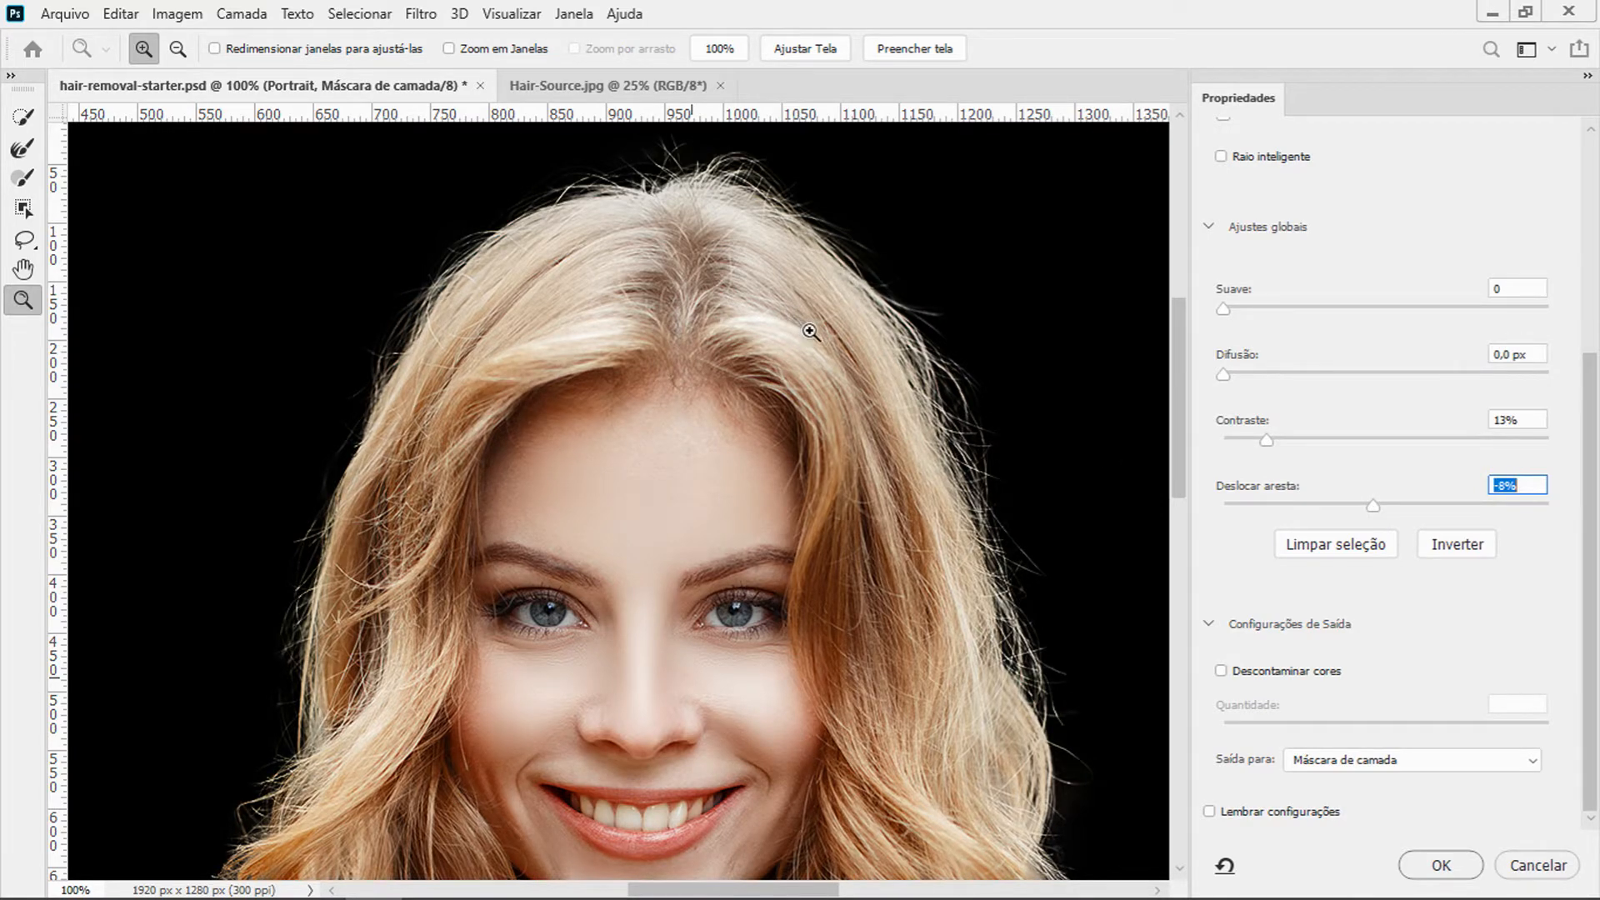
pyautogui.moveTo(511, 554)
pyautogui.mouseDown()
pyautogui.moveTo(647, 300)
pyautogui.moveTo(414, 425)
pyautogui.moveTo(375, 125)
pyautogui.moveTo(528, 522)
pyautogui.moveTo(483, 529)
pyautogui.moveTo(496, 562)
pyautogui.mouseUp()
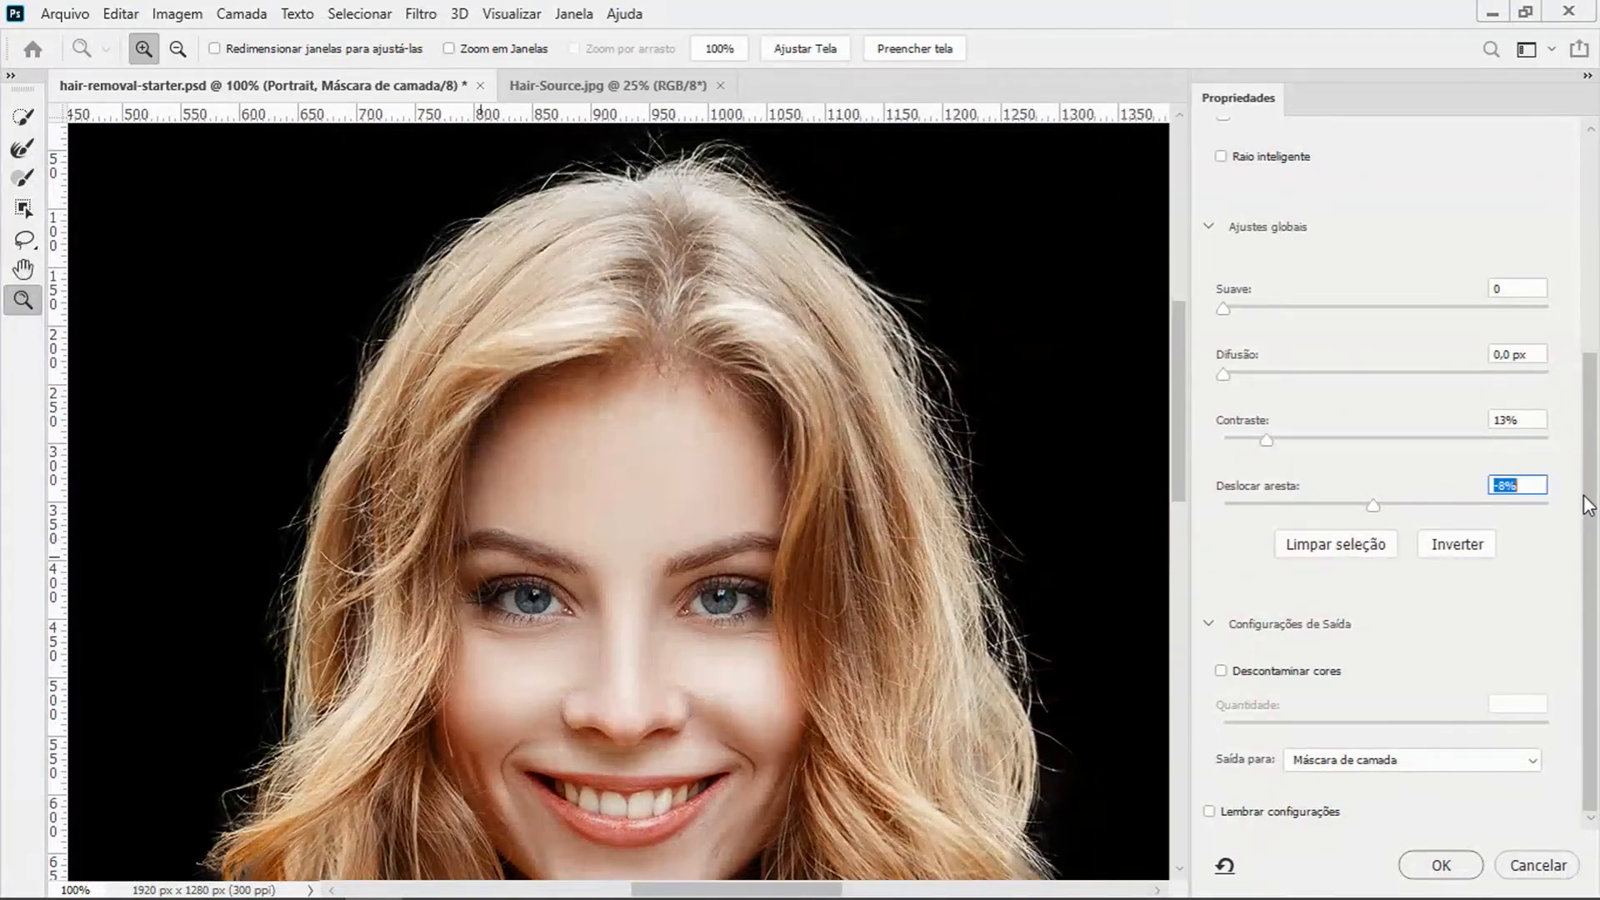
# Compare the refined hair edge with the original mask using Mostrar original, then return to the refined preview.
pyautogui.moveTo(1588, 506); pyautogui.dragTo(1594, 240)
pyautogui.click(1358, 189)
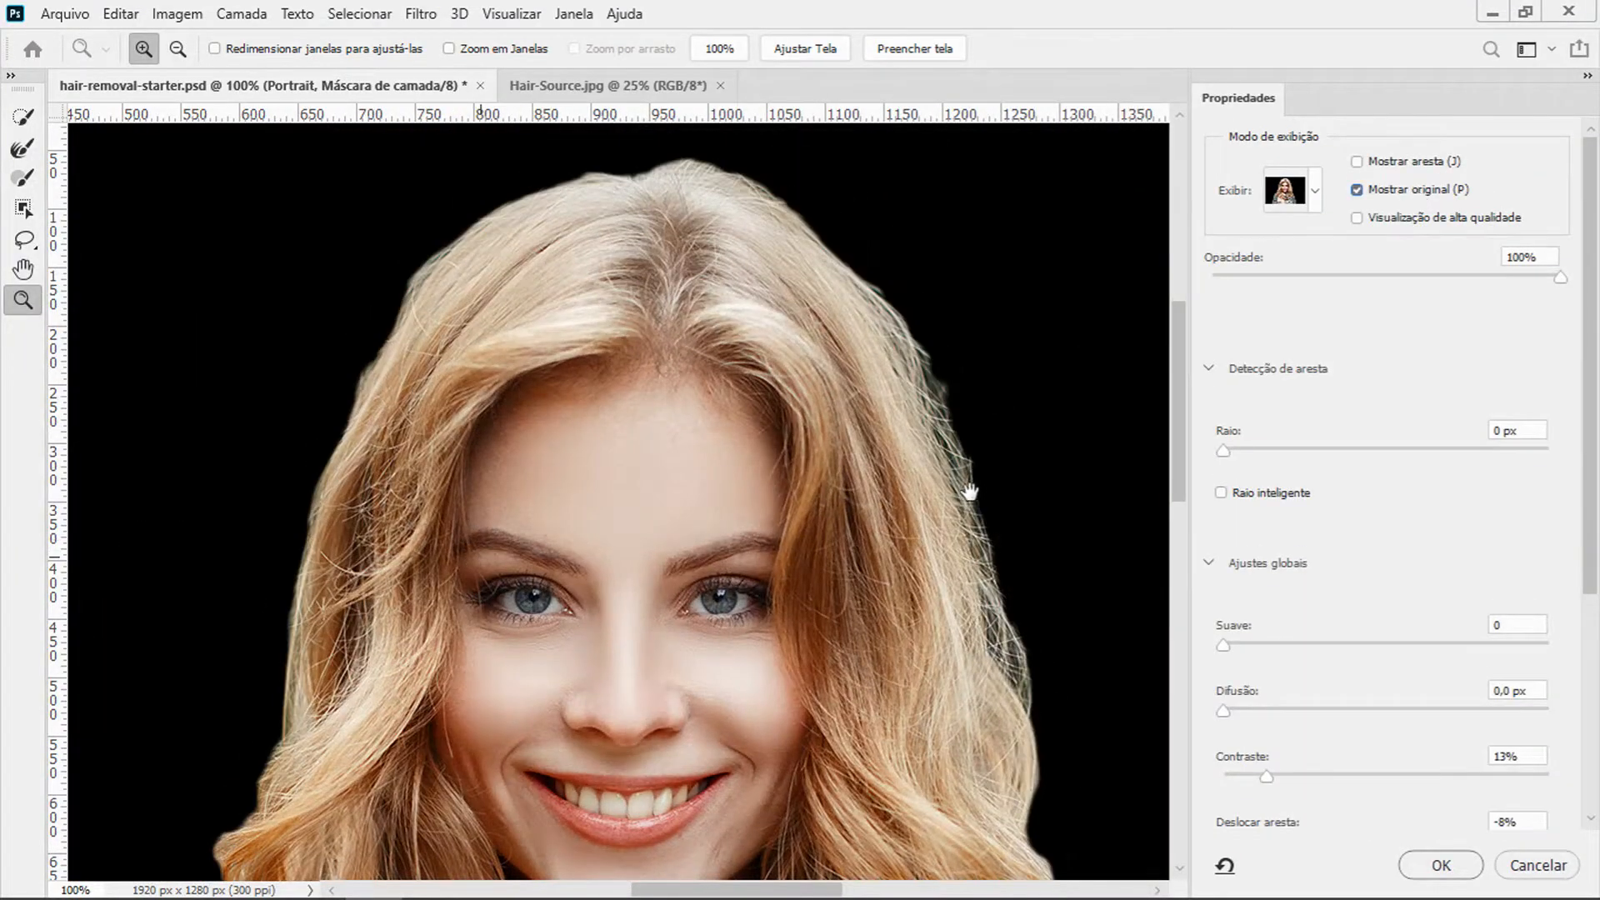
pyautogui.scroll(-1, 972, 489)
pyautogui.click(1358, 189)
# Apply the refined hair selection to the Portrait layer with Máscara de camada as the output.
pyautogui.moveTo(864, 528); pyautogui.dragTo(875, 367)
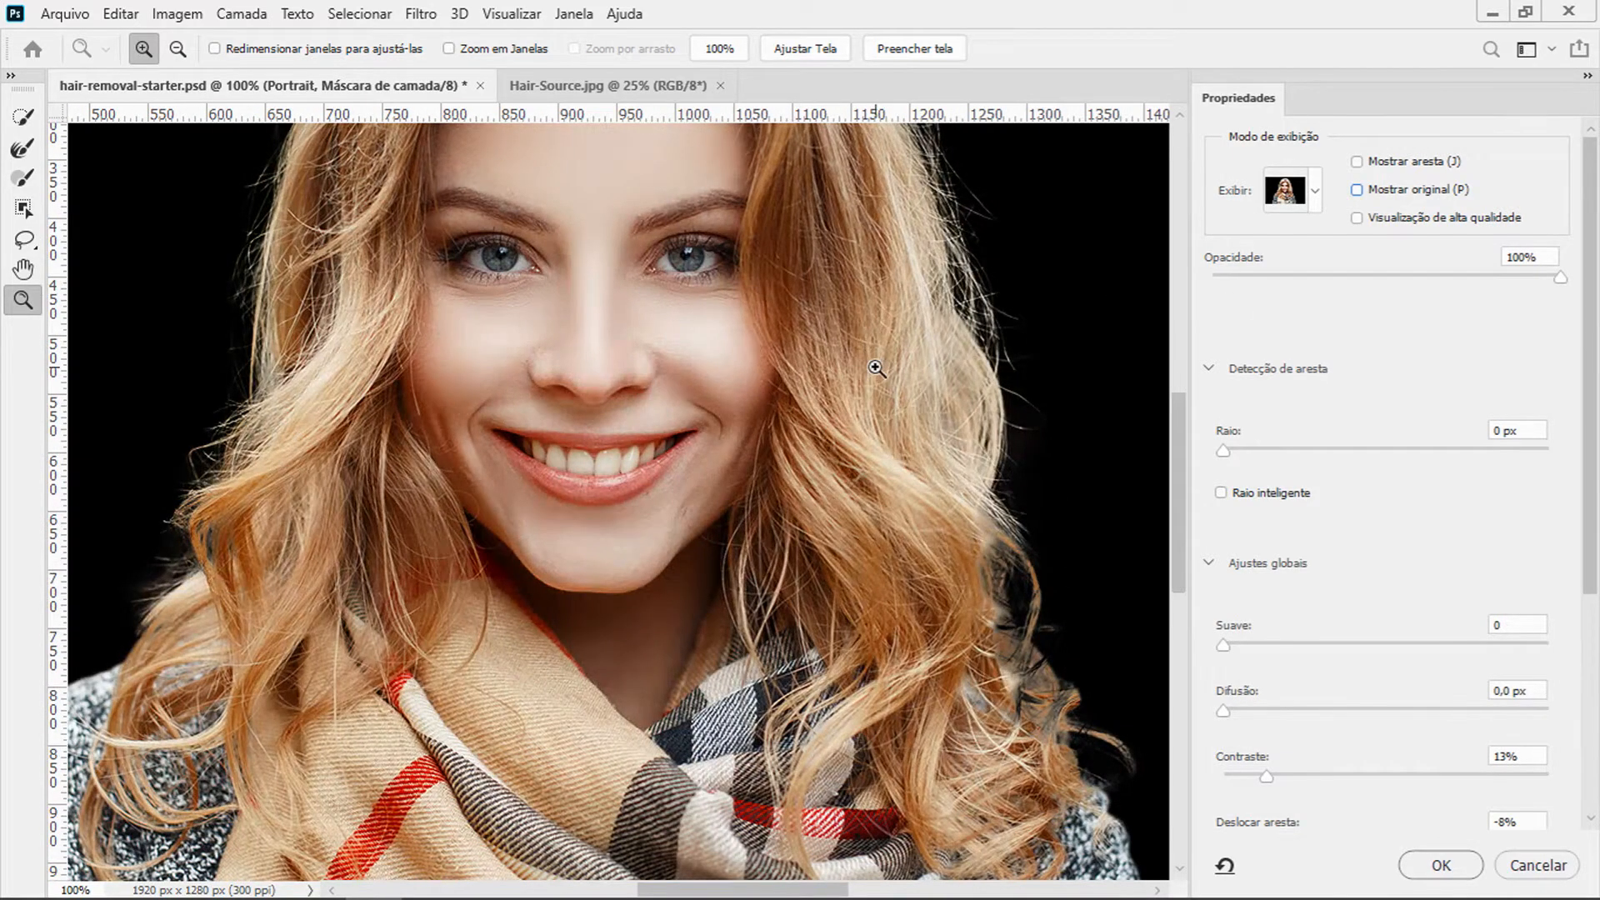
pyautogui.scroll(-4, 1467, 667)
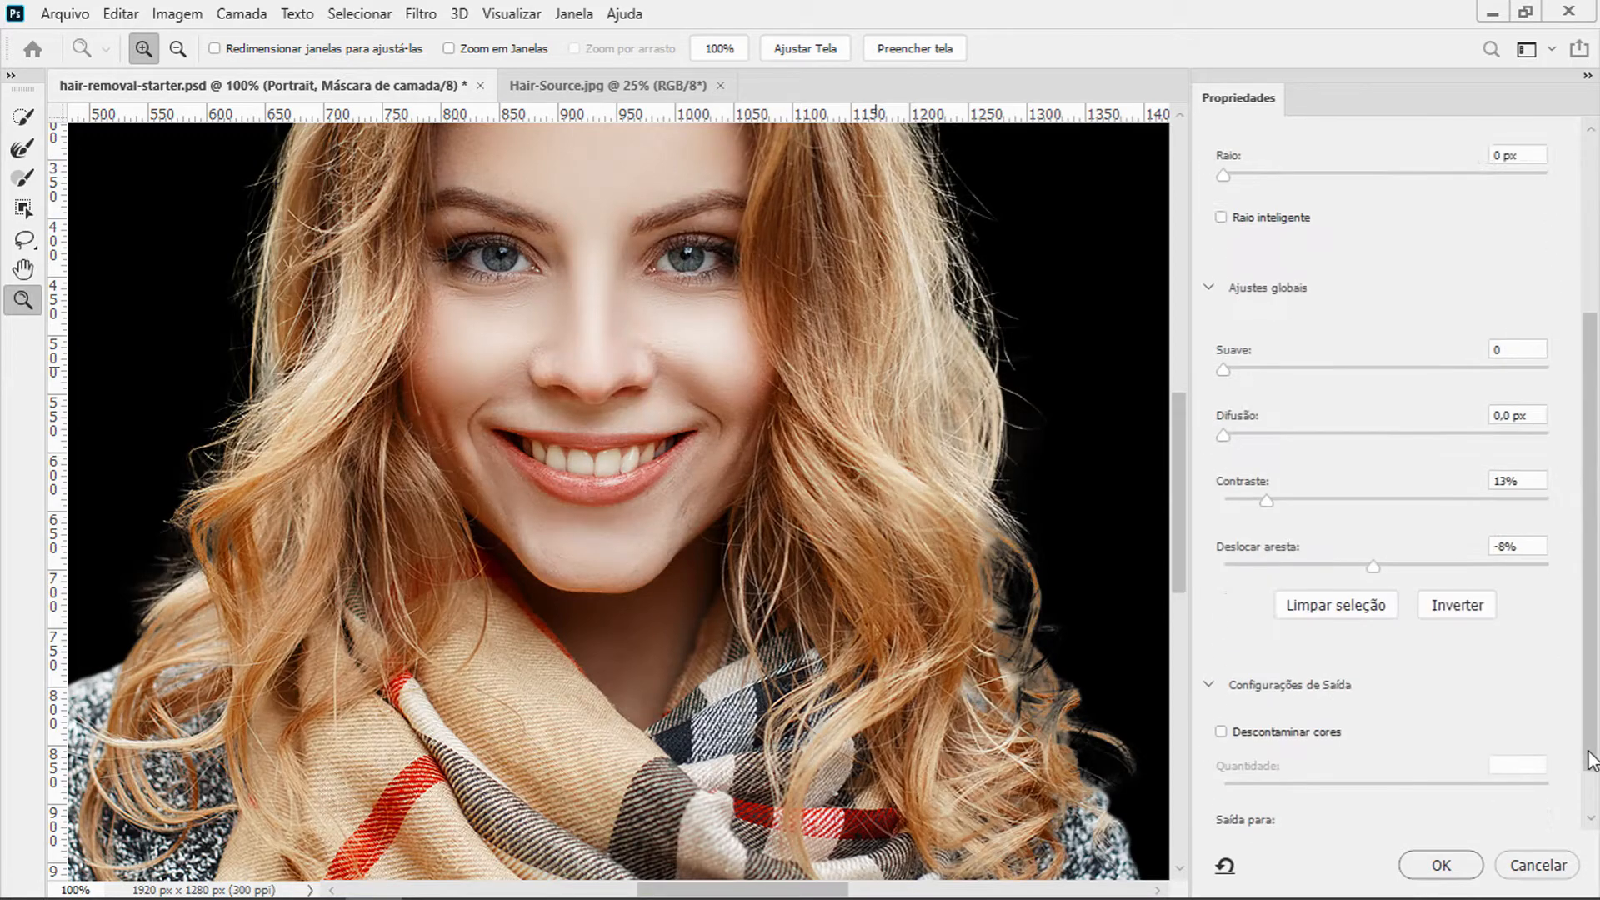
pyautogui.click(1441, 865)
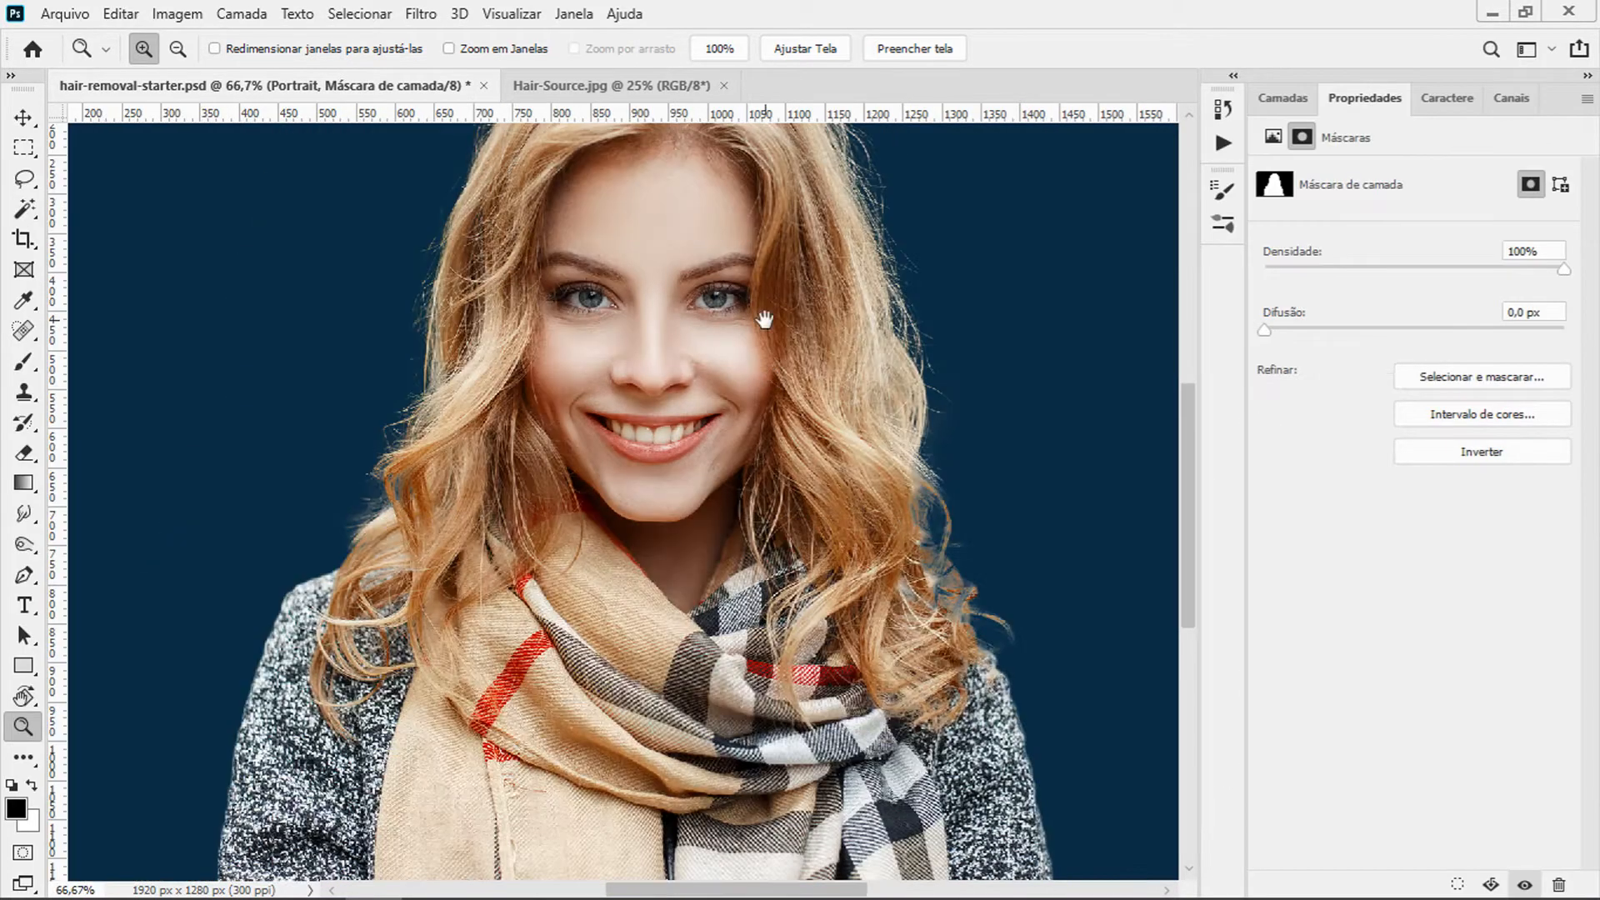
# Examine the masked hair edges around the crown and both sides of the face against the dark blue background.
pyautogui.moveTo(765, 319); pyautogui.dragTo(750, 432)
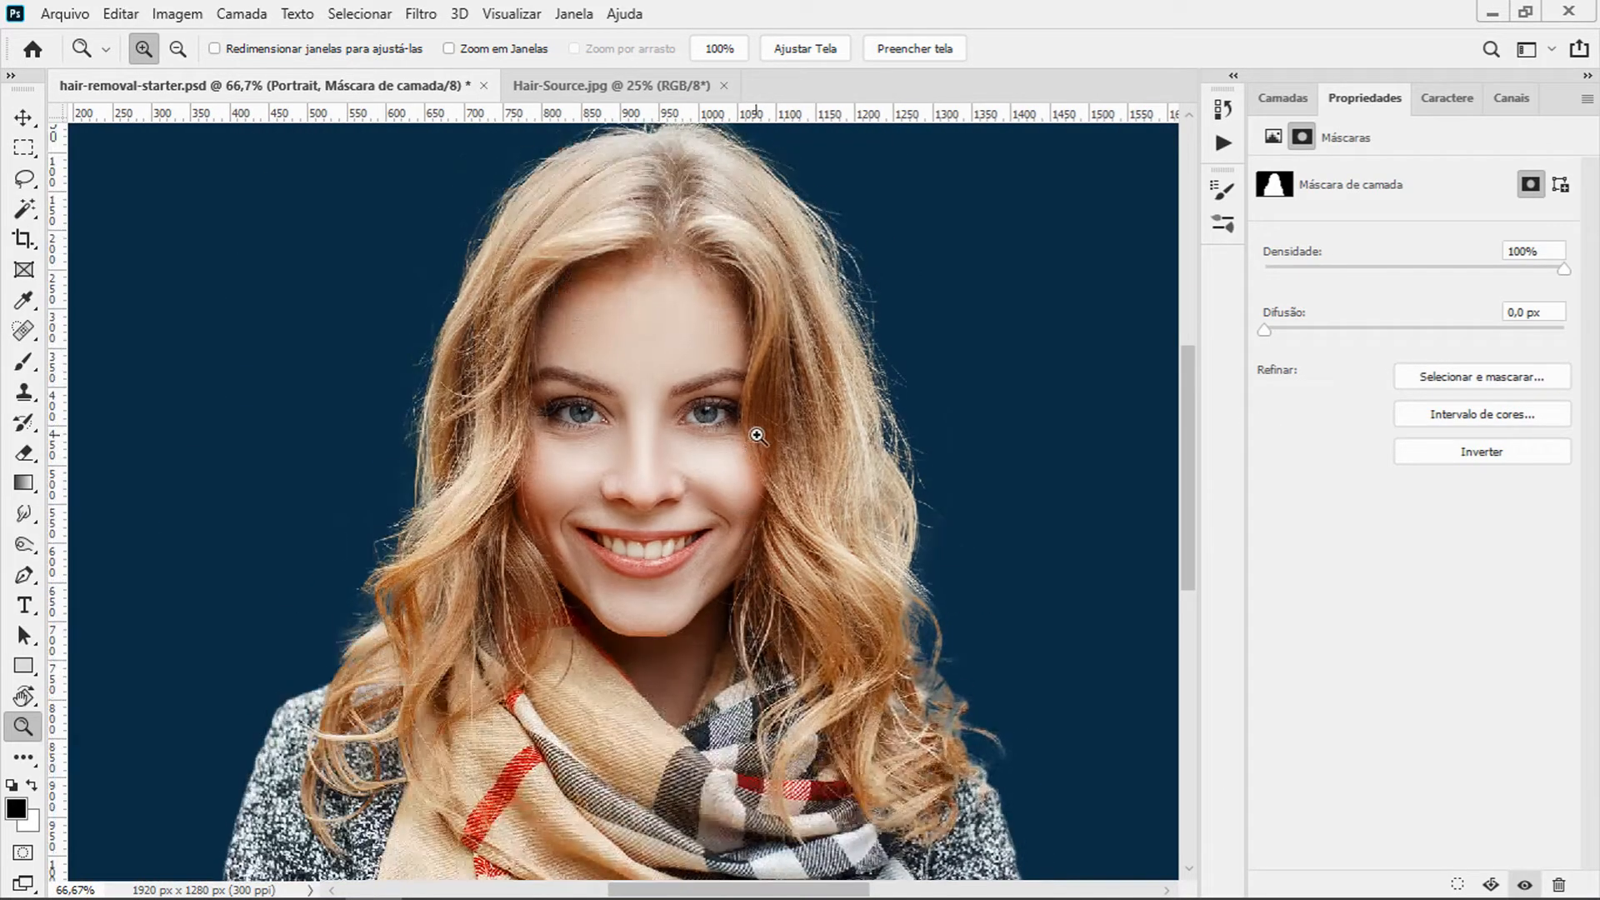
pyautogui.keyDown('alt'); pyautogui.click(754, 425); pyautogui.keyUp('alt')
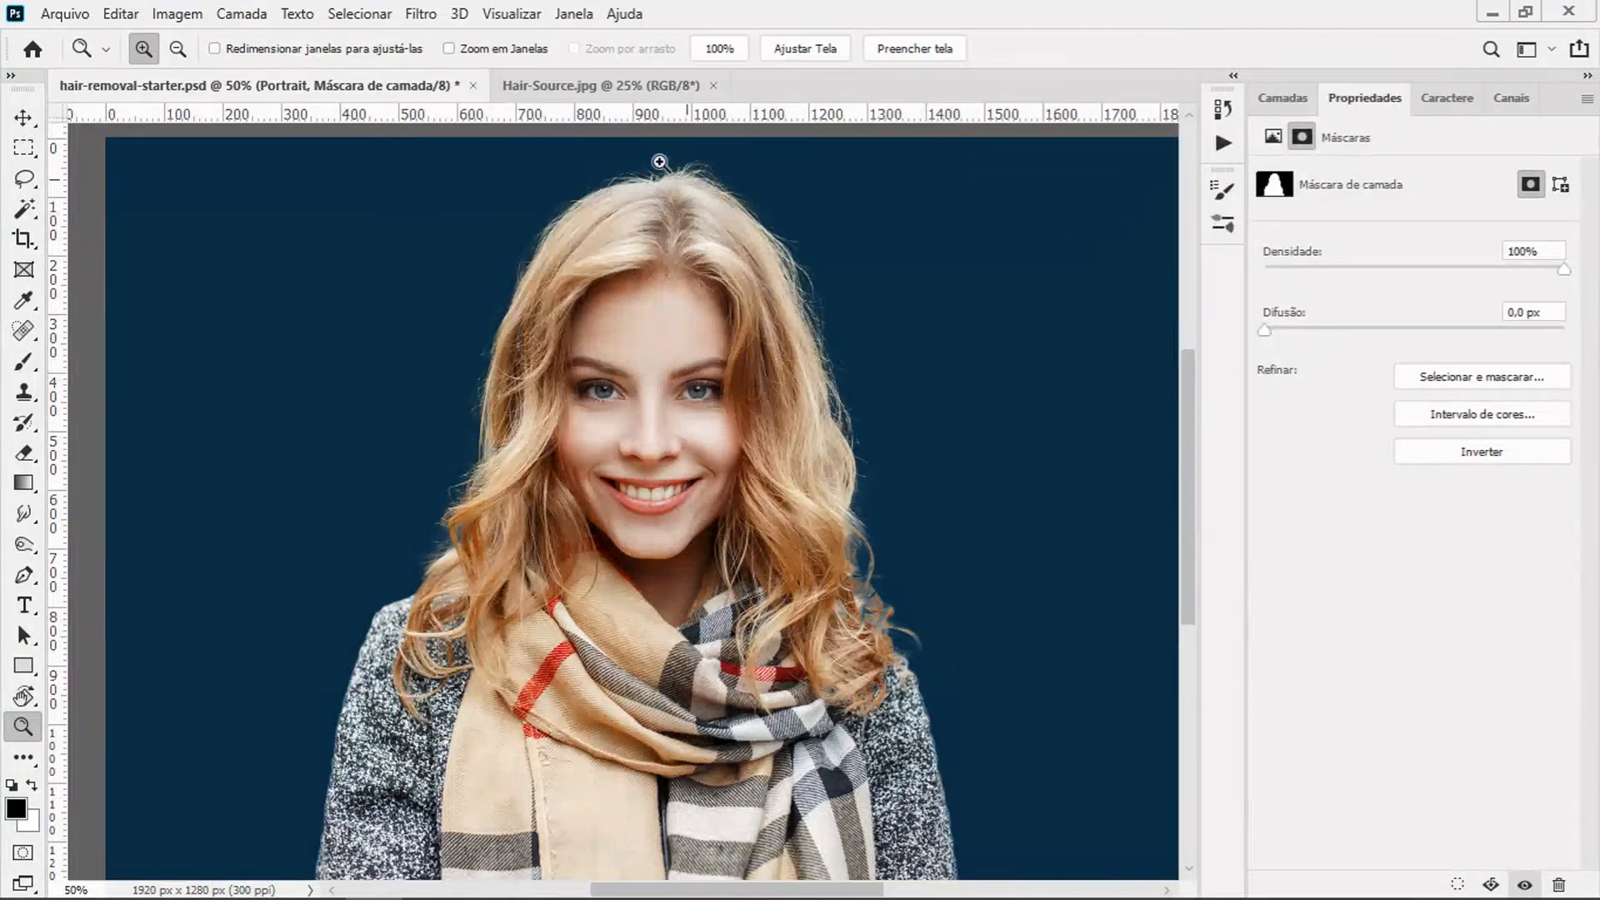
pyautogui.click(875, 485)
pyautogui.click(728, 364)
pyautogui.moveTo(729, 364); pyautogui.dragTo(710, 555)
pyautogui.moveTo(421, 315); pyautogui.dragTo(578, 279)
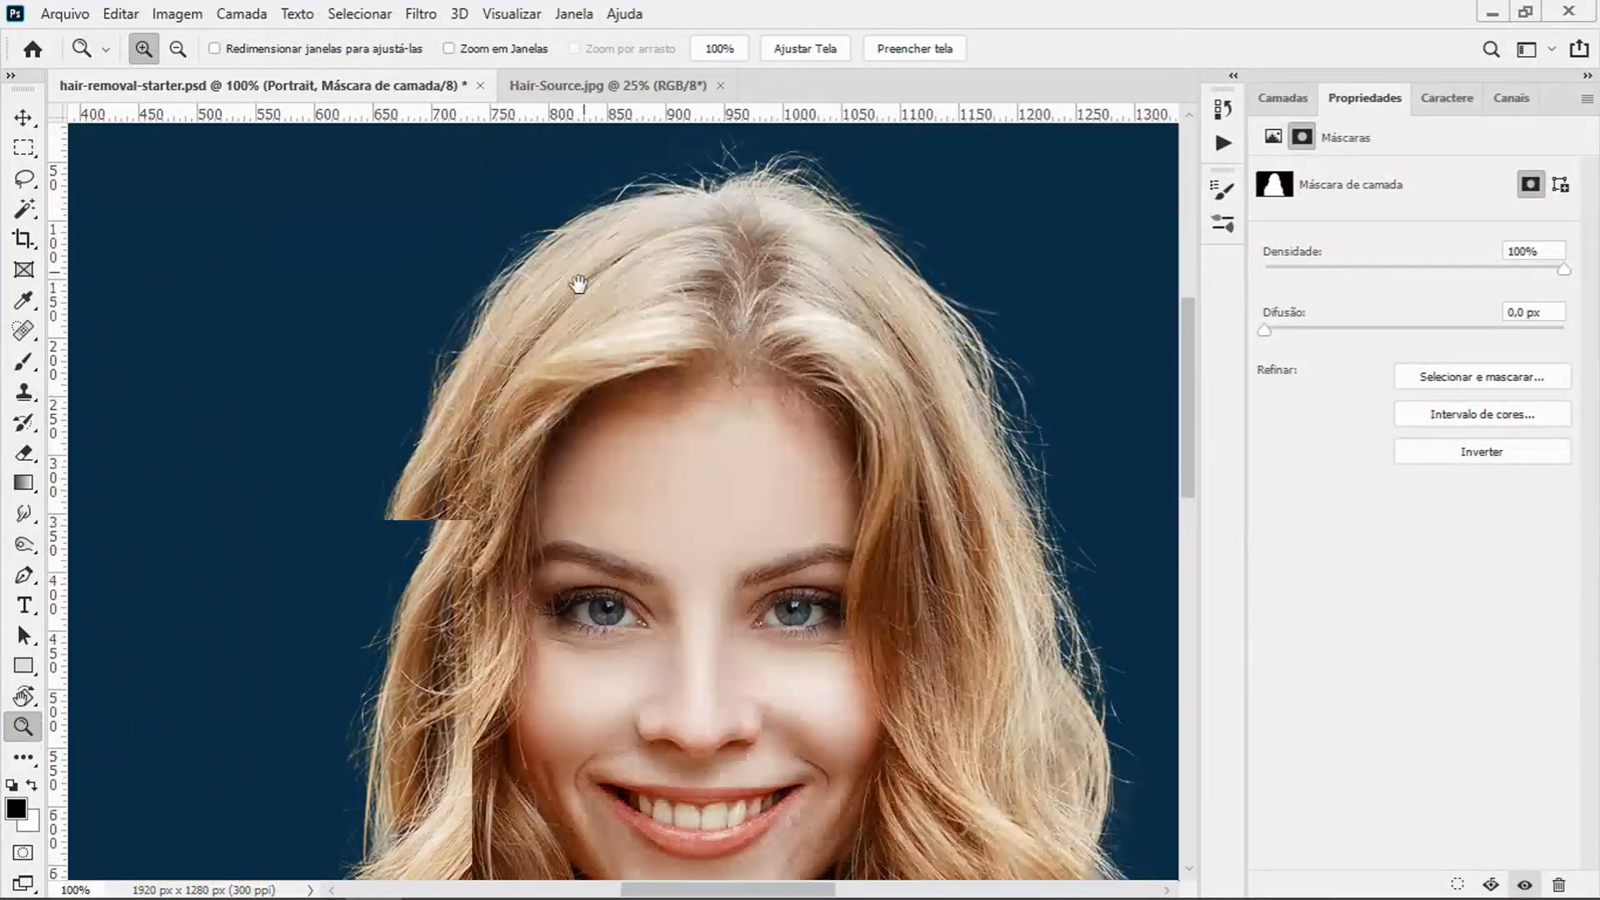
pyautogui.moveTo(524, 484); pyautogui.dragTo(506, 333)
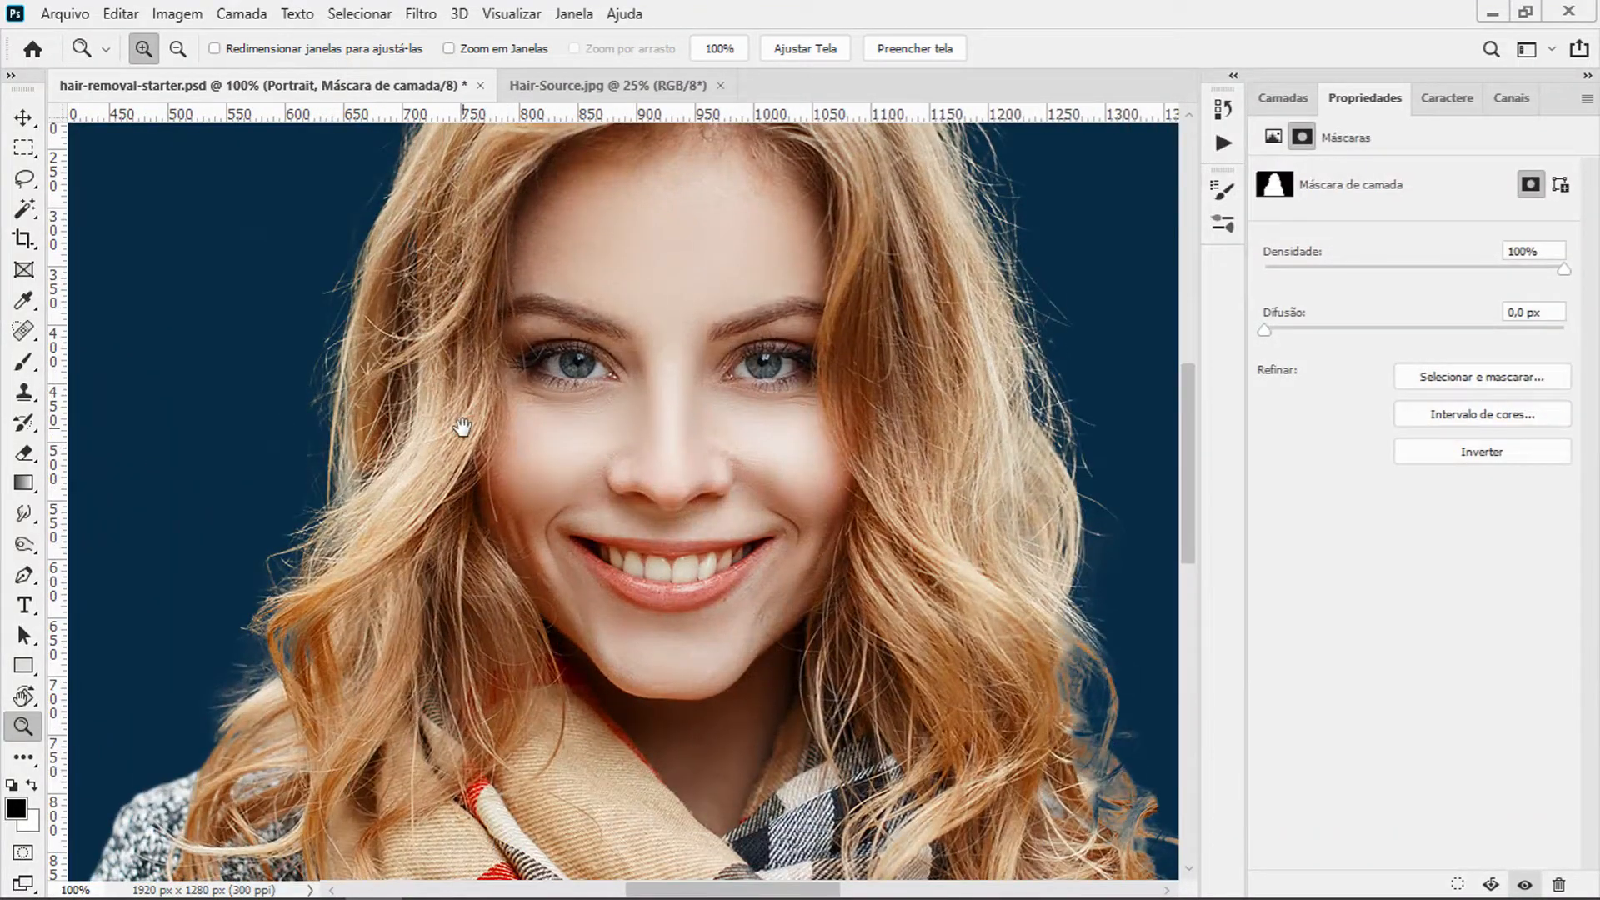
pyautogui.moveTo(464, 417); pyautogui.dragTo(404, 436)
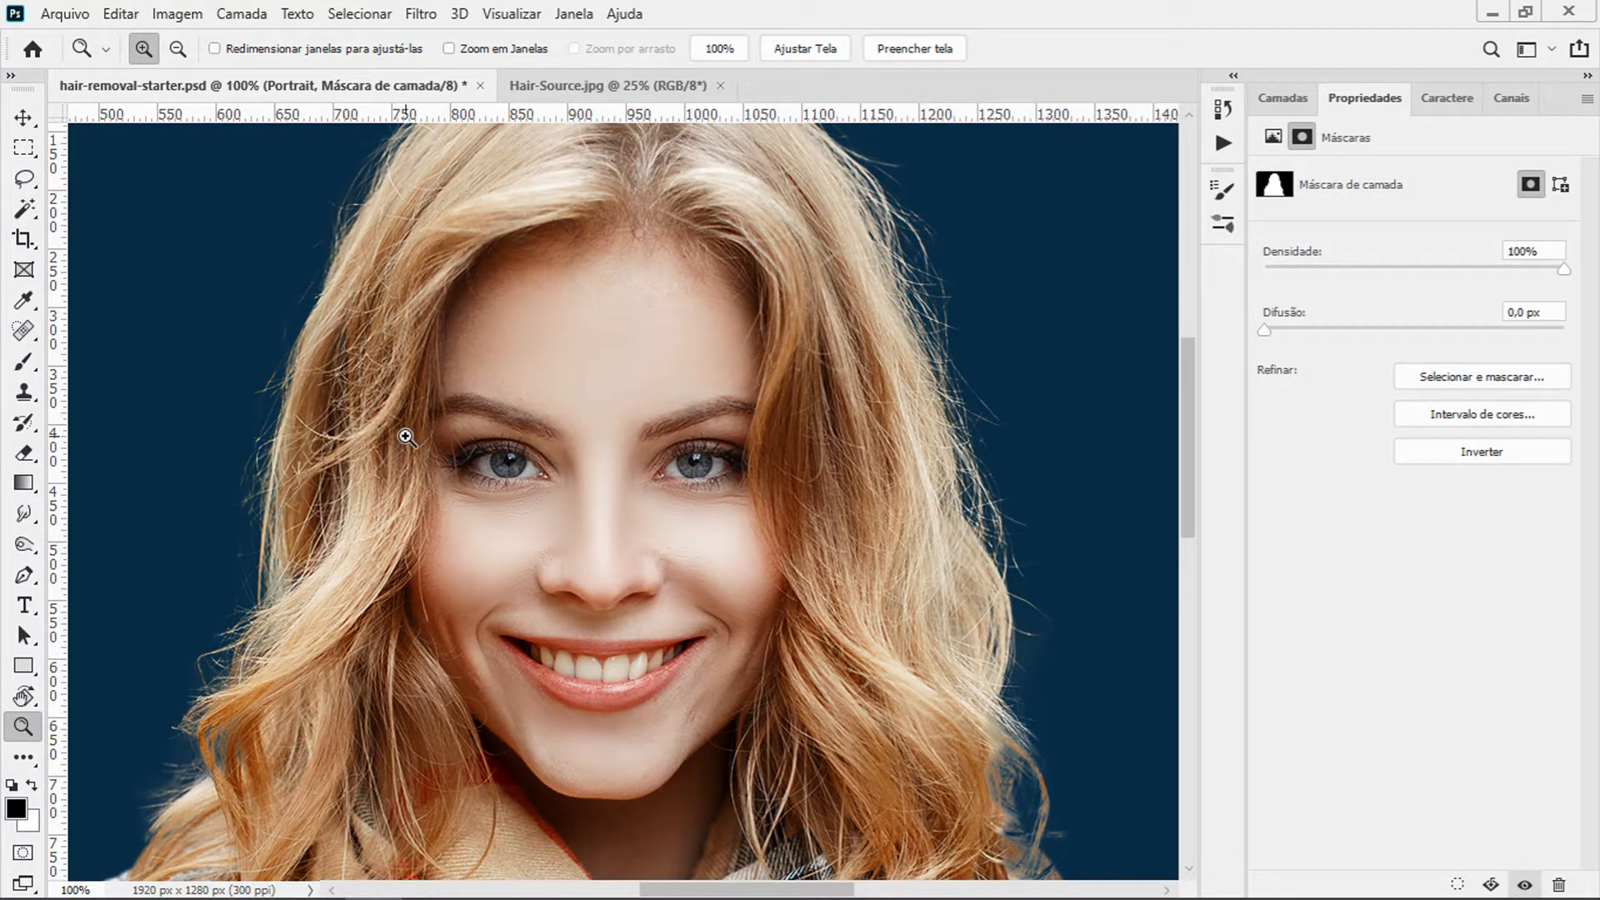
# Switch to the Hair-Source.jpg document, show its layer list and bring the whole photo into view.
pyautogui.click(666, 86)
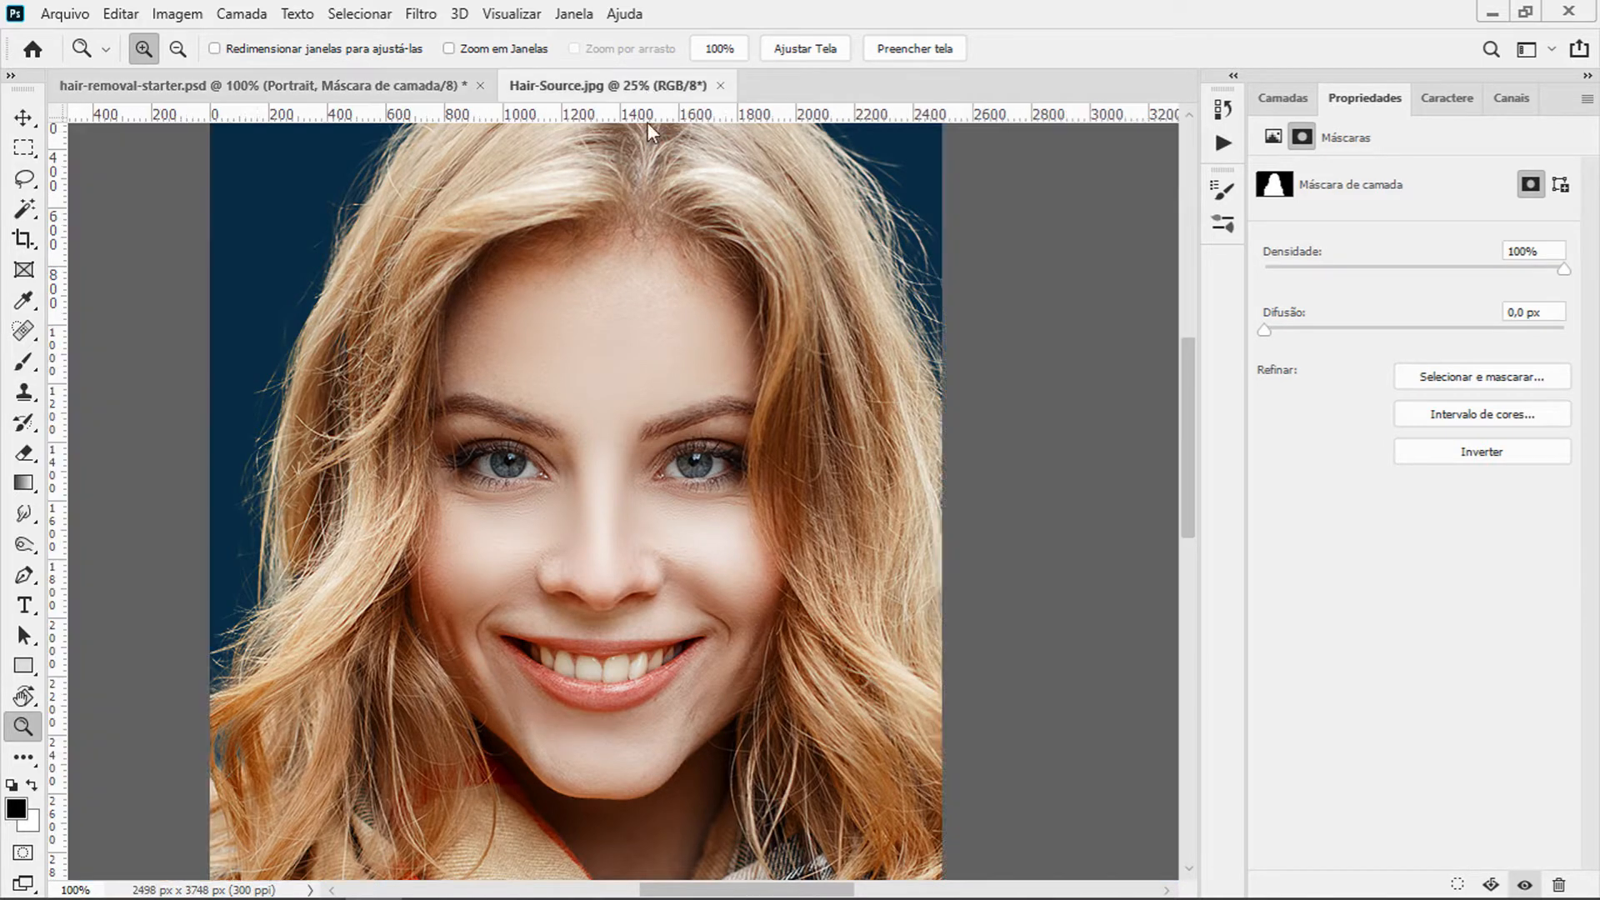
pyautogui.moveTo(635, 264); pyautogui.dragTo(609, 316)
pyautogui.click(1276, 99)
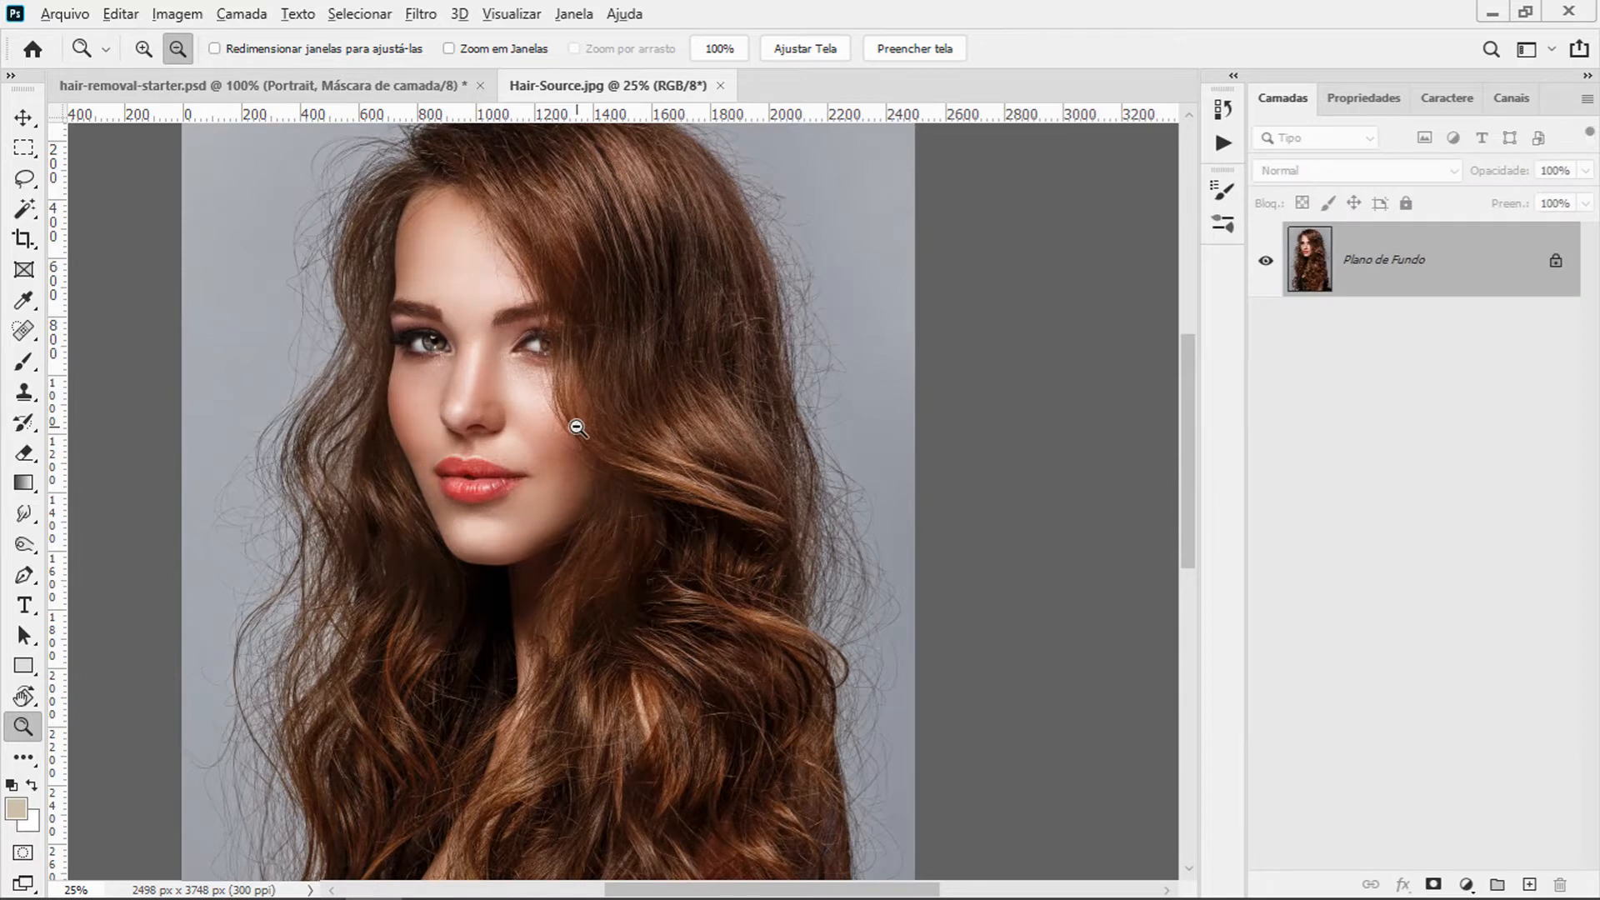
pyautogui.keyDown('alt'); pyautogui.click(575, 429); pyautogui.keyUp('alt')
pyautogui.keyDown('alt'); pyautogui.click(567, 412); pyautogui.keyUp('alt')
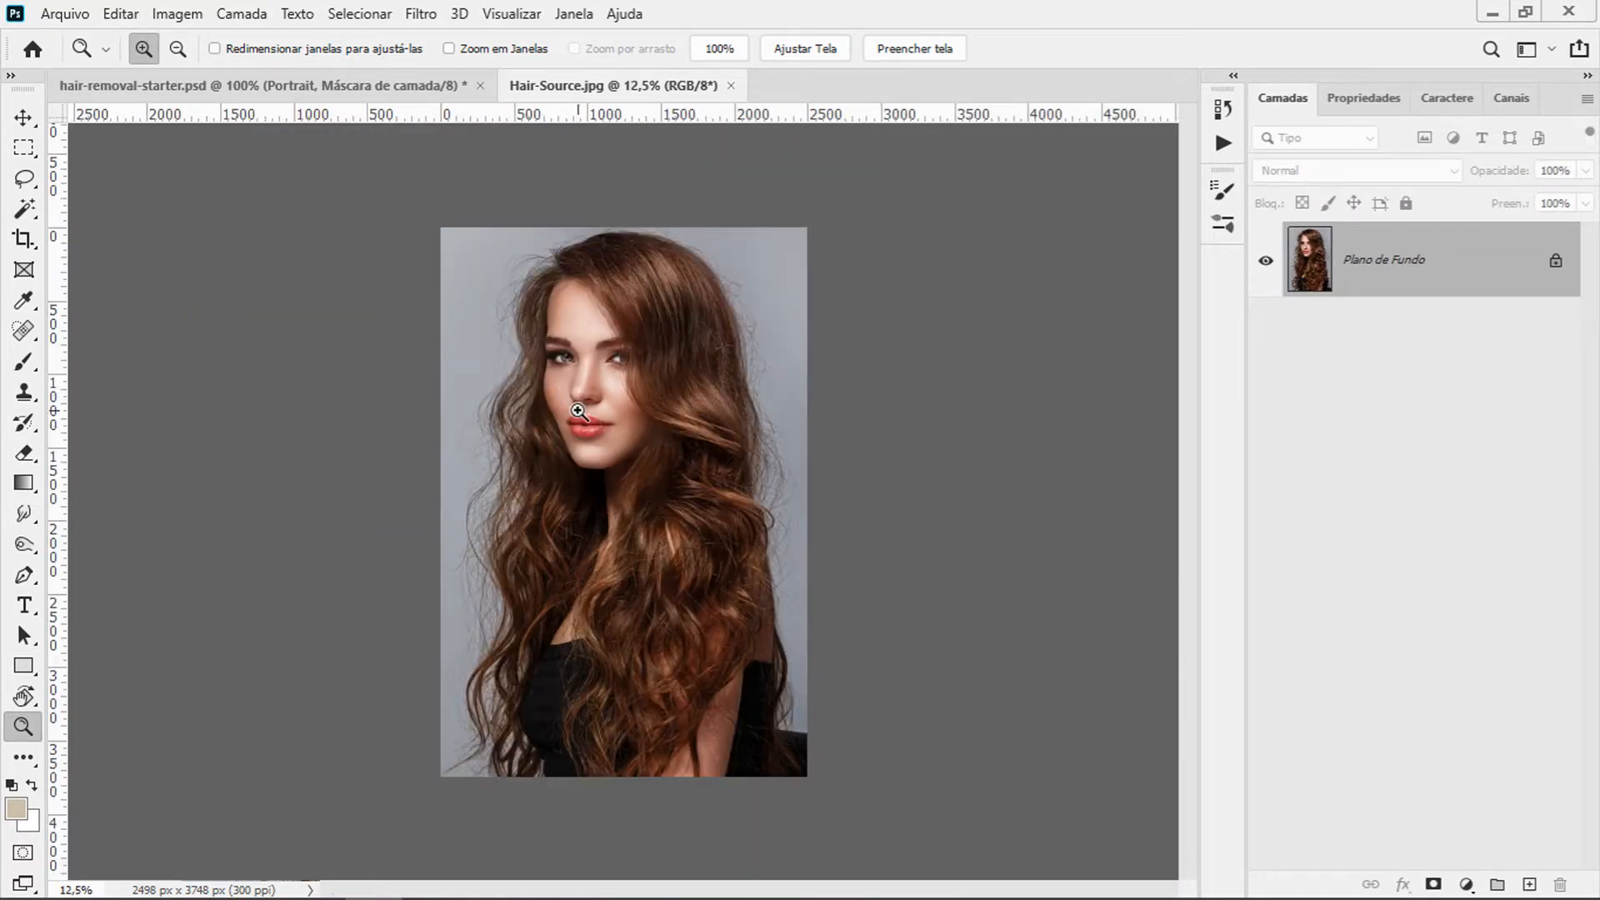
# Crop the photo to a full-height strip about 662 px wide along its left edge, keeping the loose wavy hair strands.
pyautogui.press('c')
pyautogui.rightClick(23, 240)
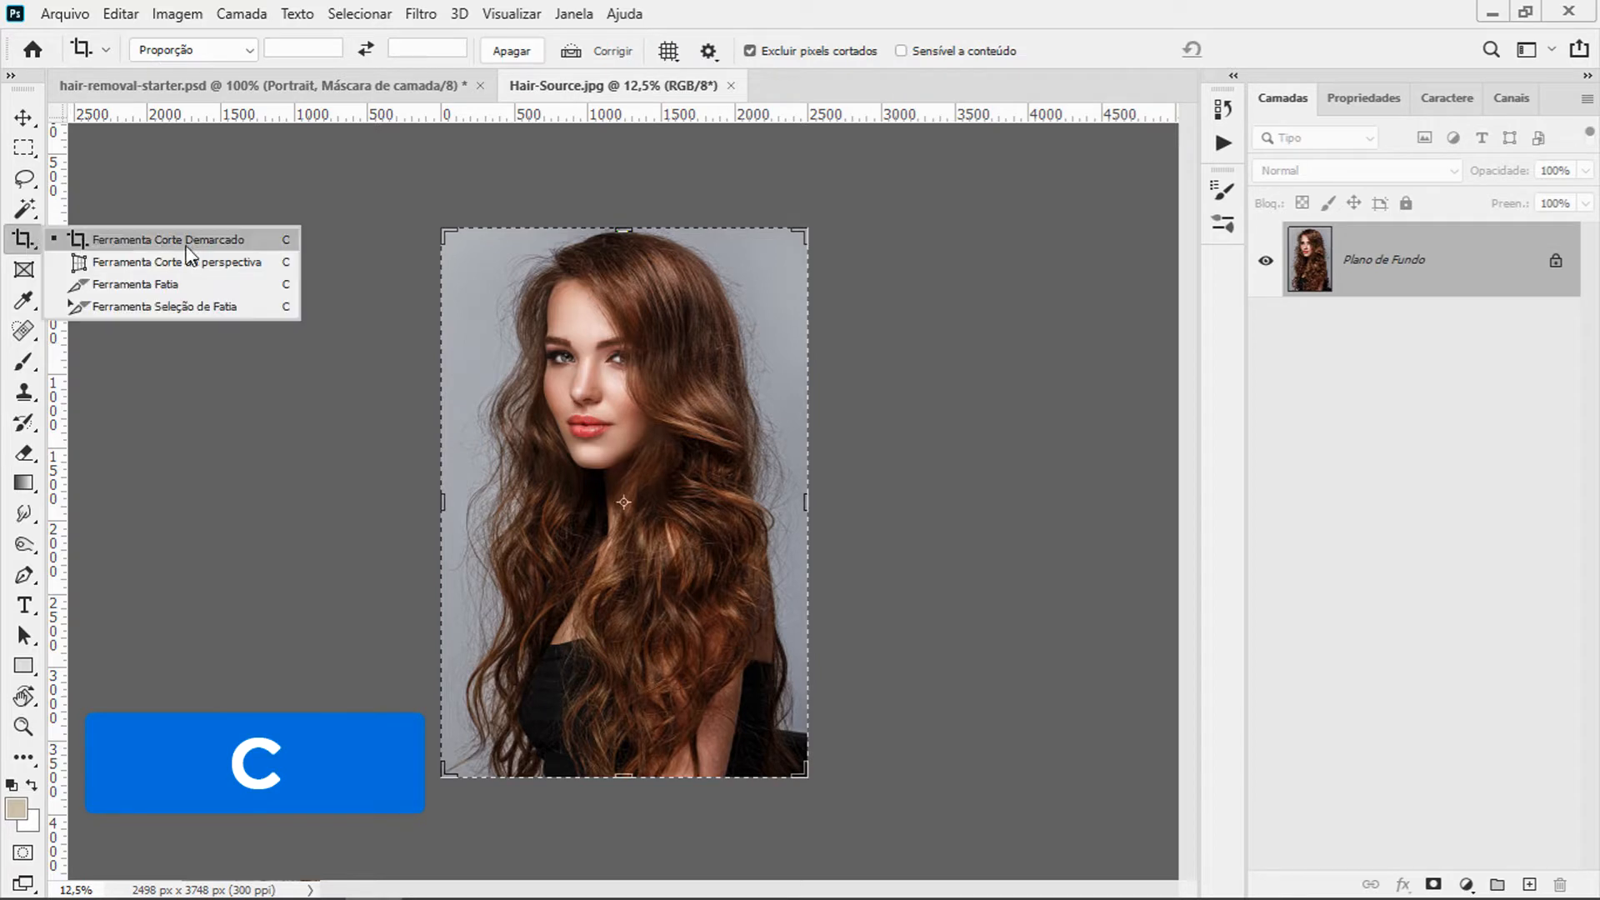
pyautogui.click(78, 244)
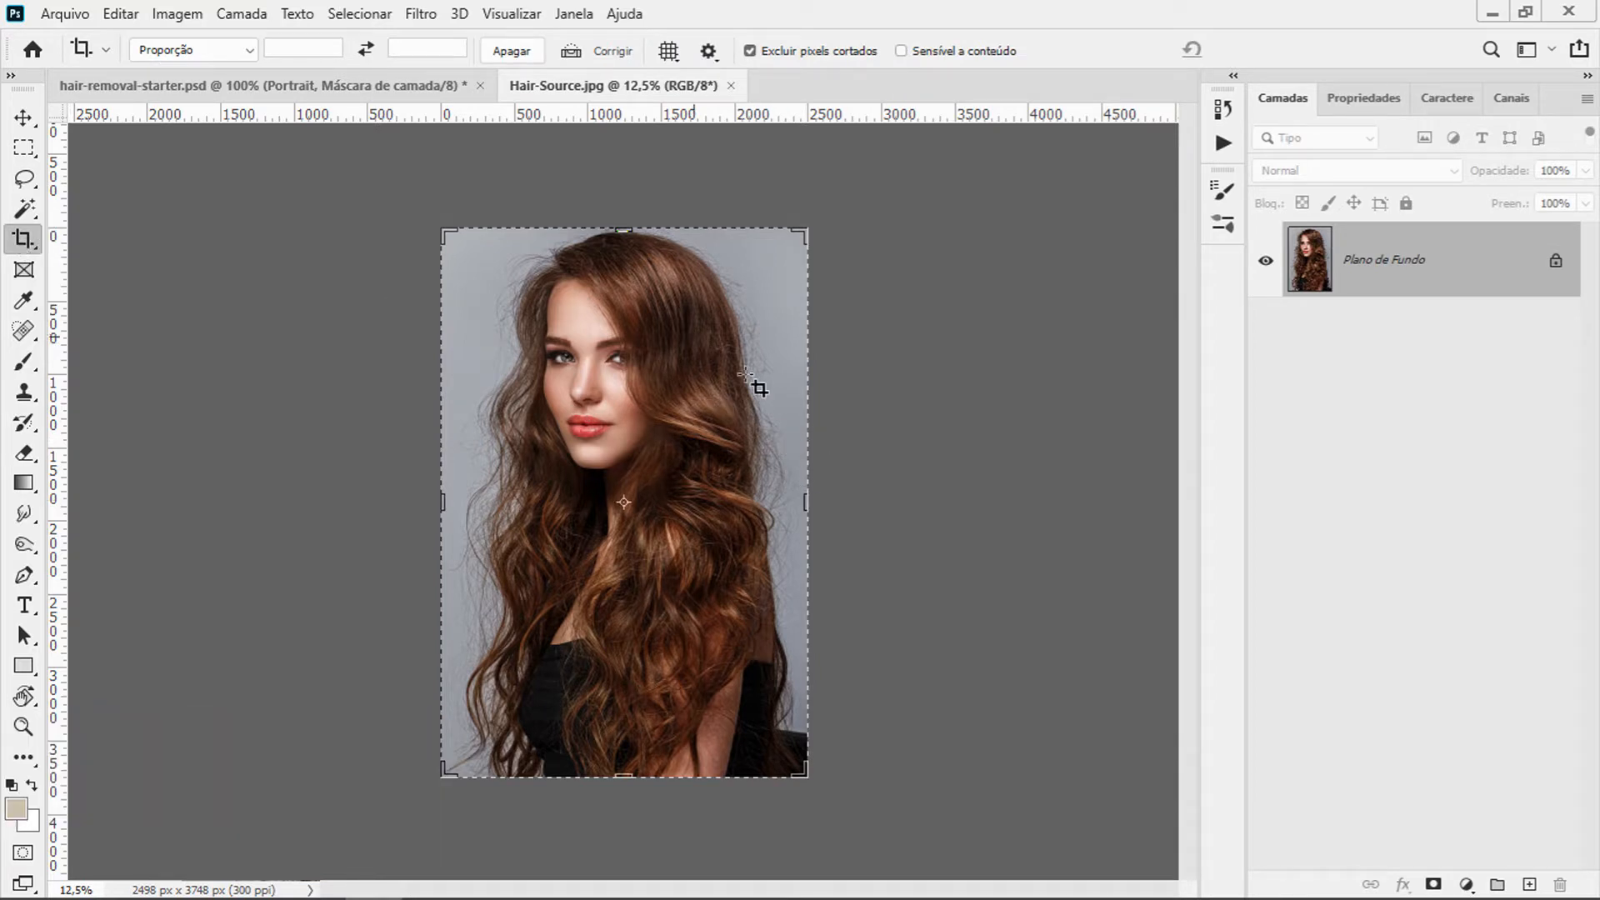
pyautogui.moveTo(807, 506); pyautogui.dragTo(673, 483)
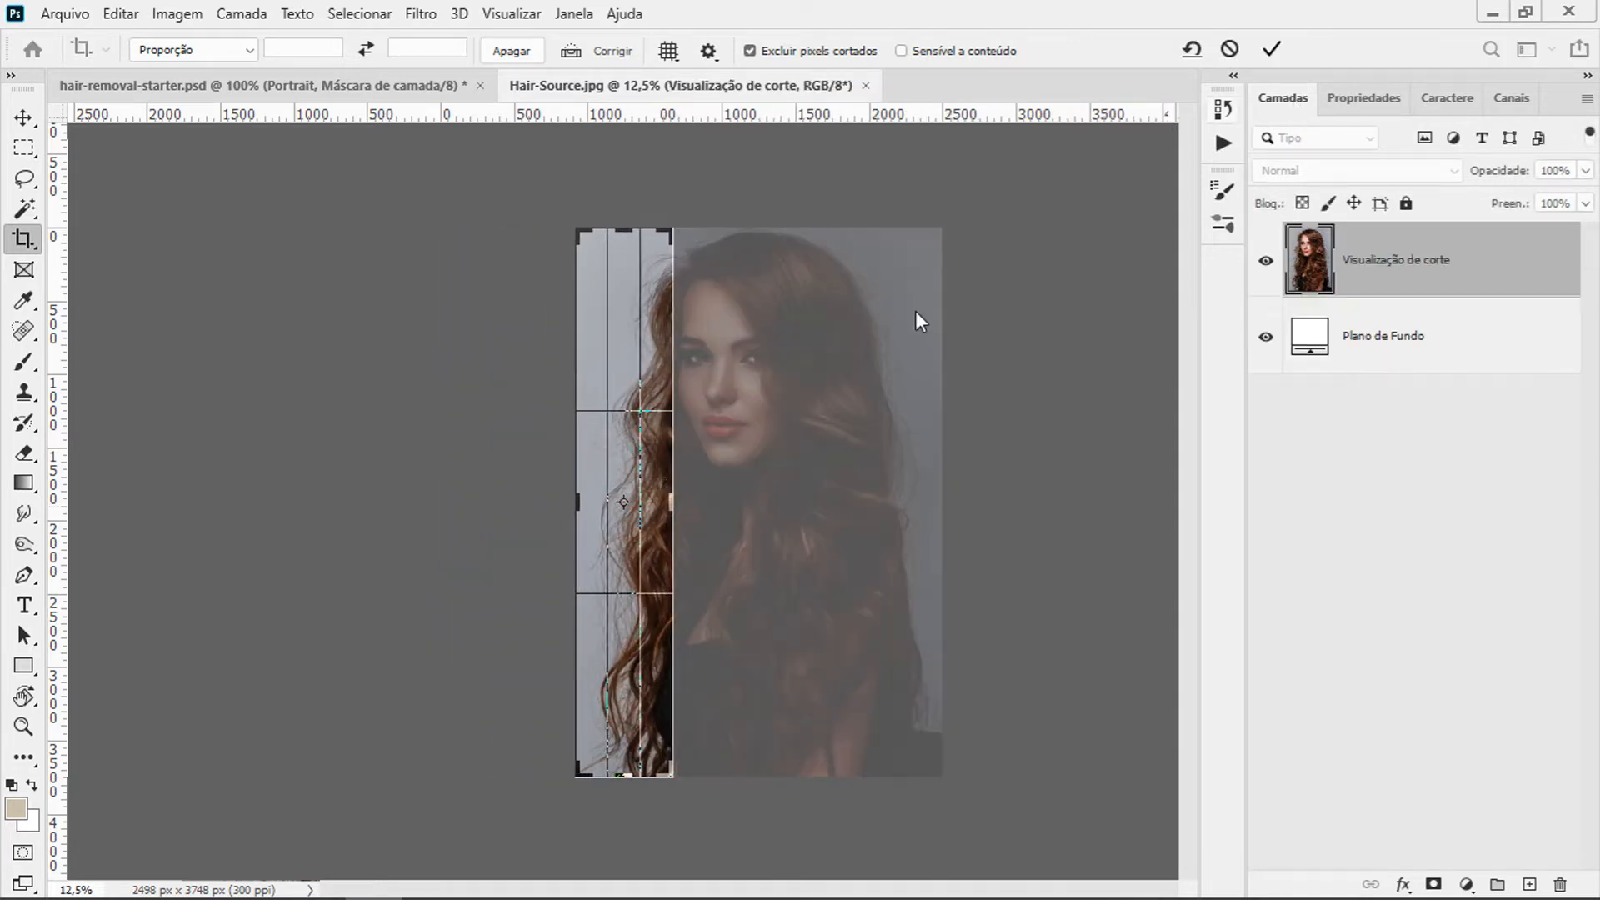
pyautogui.click(1270, 49)
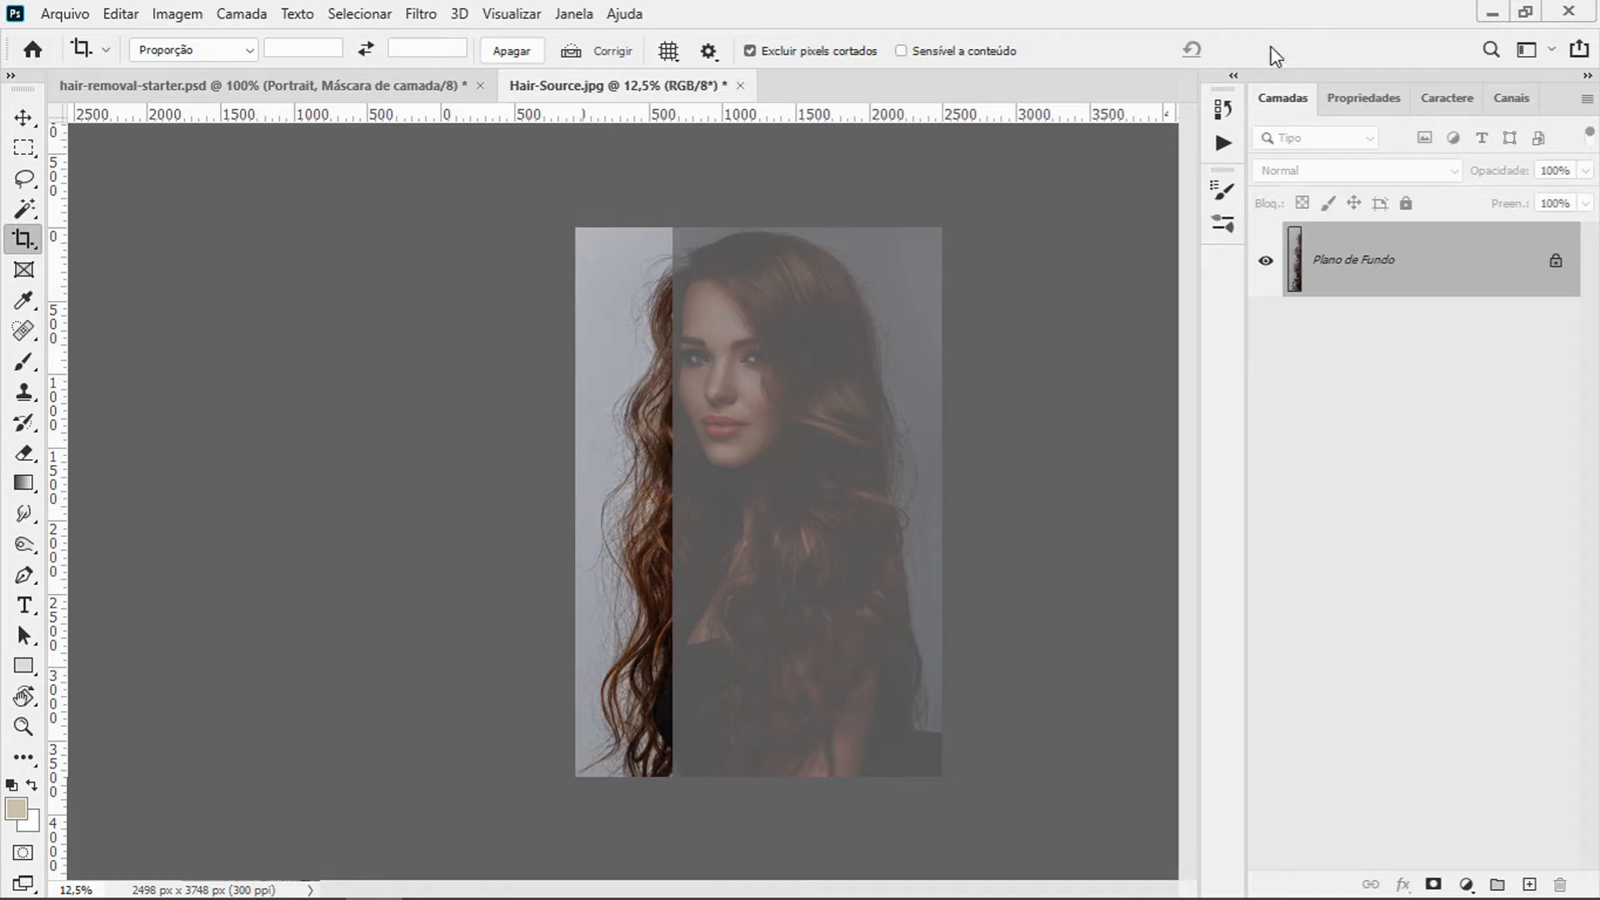
# Examine the loose hair strands along the cropped strip up close, then view the whole strip again.
pyautogui.press('z')
pyautogui.click(644, 333)
pyautogui.click(644, 329)
pyautogui.moveTo(643, 642); pyautogui.dragTo(571, 749)
pyautogui.moveTo(615, 423); pyautogui.dragTo(624, 330)
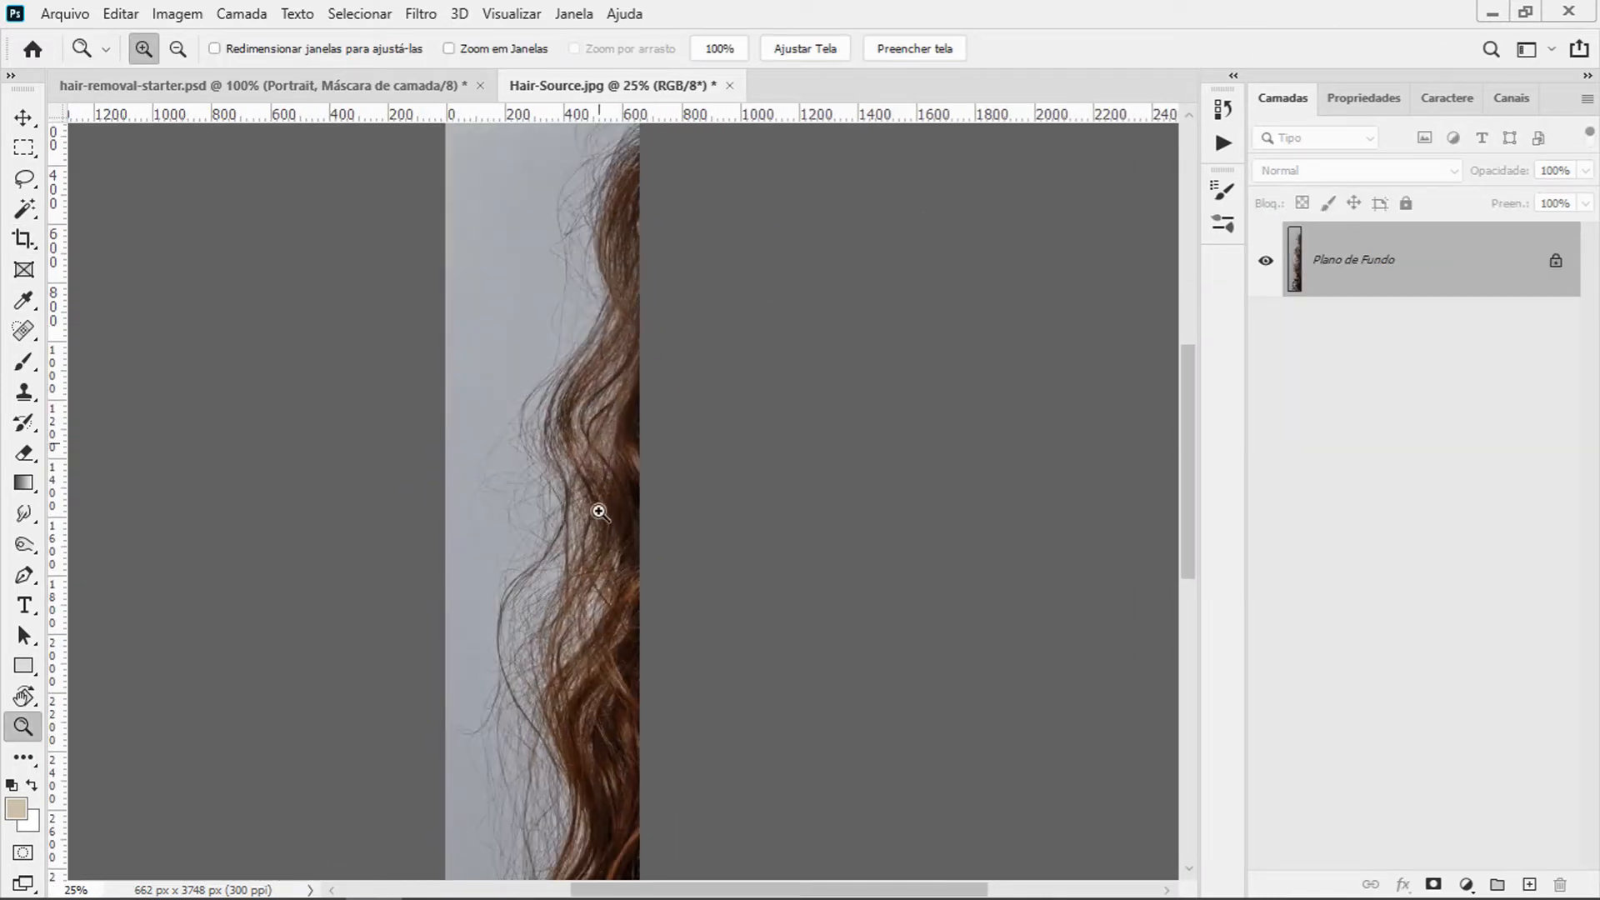
pyautogui.keyDown('alt'); pyautogui.click(600, 543); pyautogui.keyUp('alt')
pyautogui.keyDown('alt'); pyautogui.click(600, 543); pyautogui.keyUp('alt')
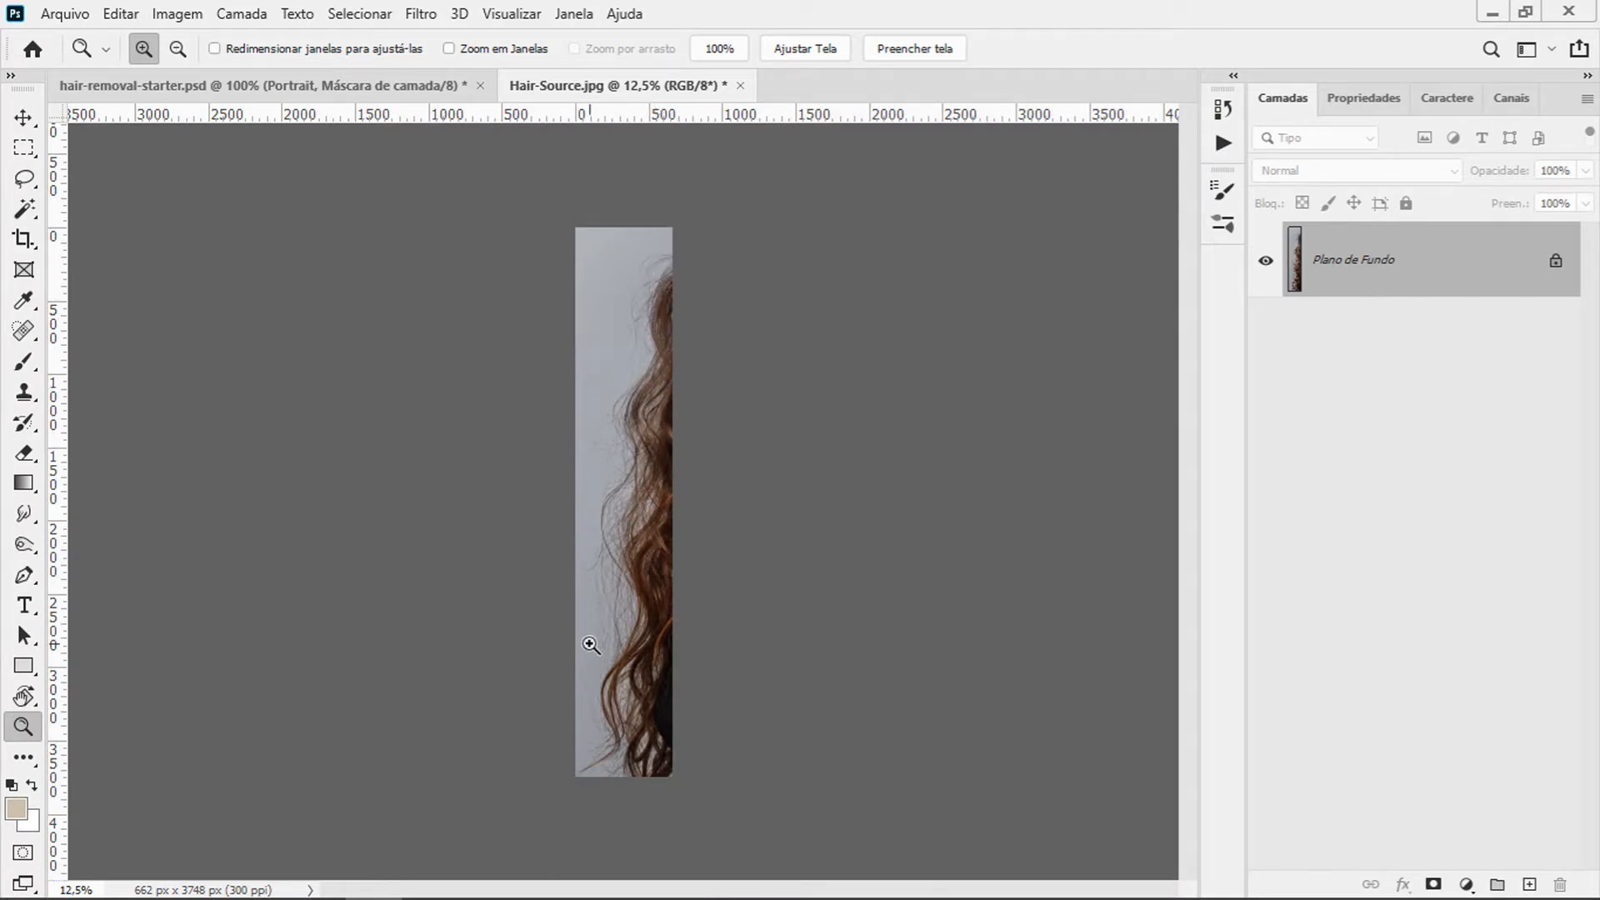
# Review the woman's hair outline in the hair-removal-starter.psd document, then return to Hair-Source.jpg.
pyautogui.click(375, 97)
pyautogui.keyDown('alt'); pyautogui.click(680, 411); pyautogui.keyUp('alt')
pyautogui.moveTo(740, 460); pyautogui.dragTo(690, 438)
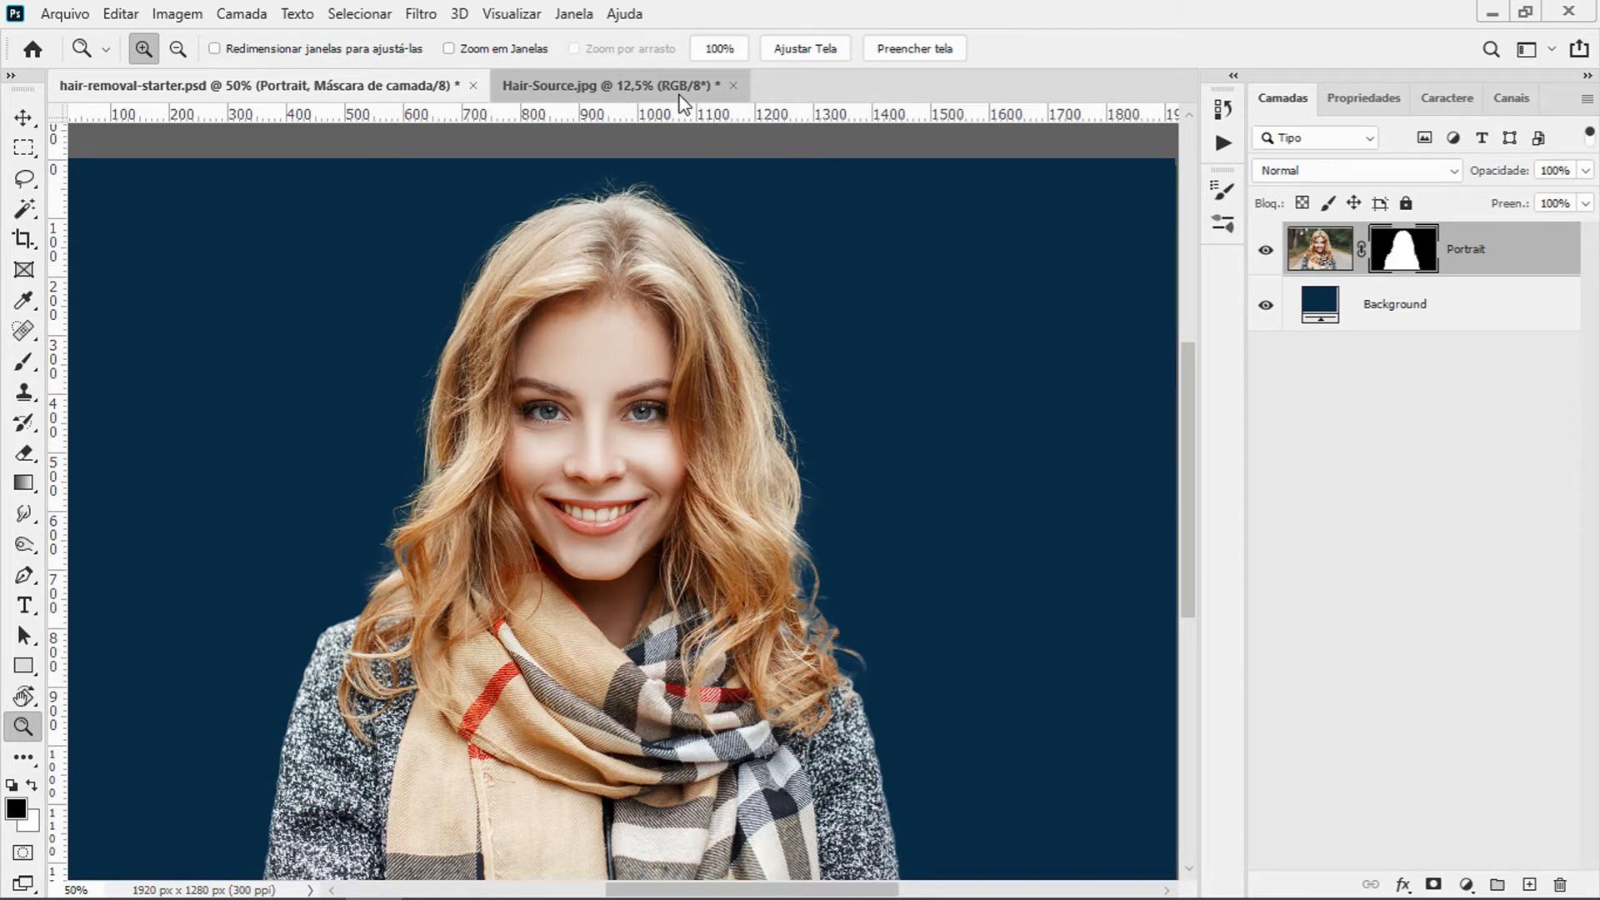
pyautogui.click(650, 86)
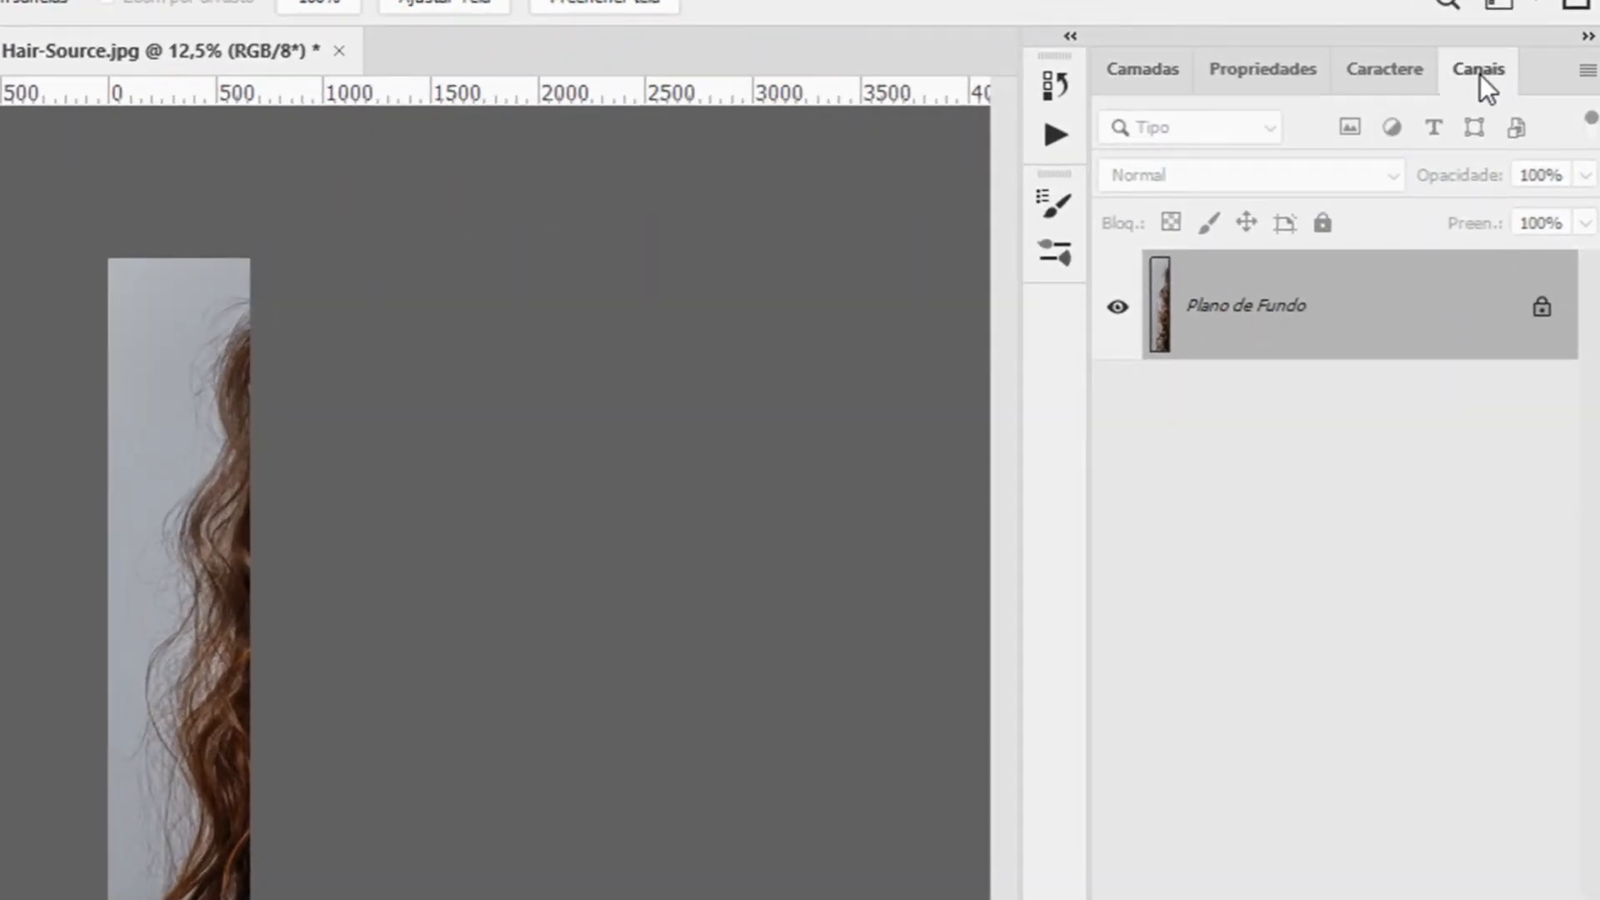
# Show the hair strip's channels, compare Vermelho, Verde and Azul individually, and select the Azul channel.
pyautogui.click(1481, 74)
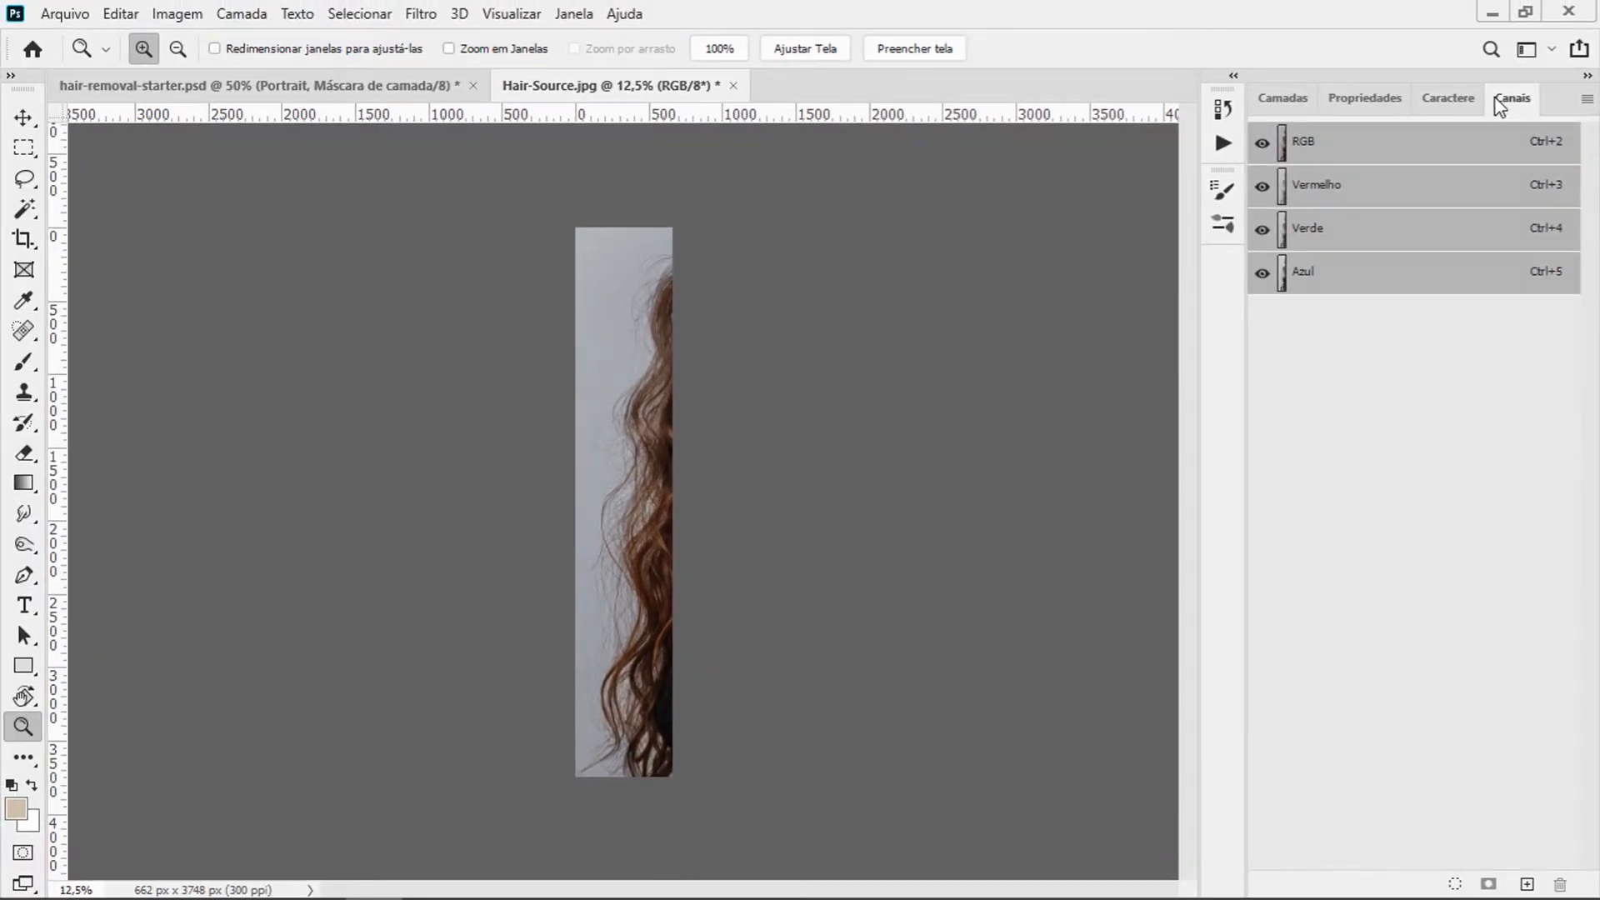
pyautogui.click(574, 14)
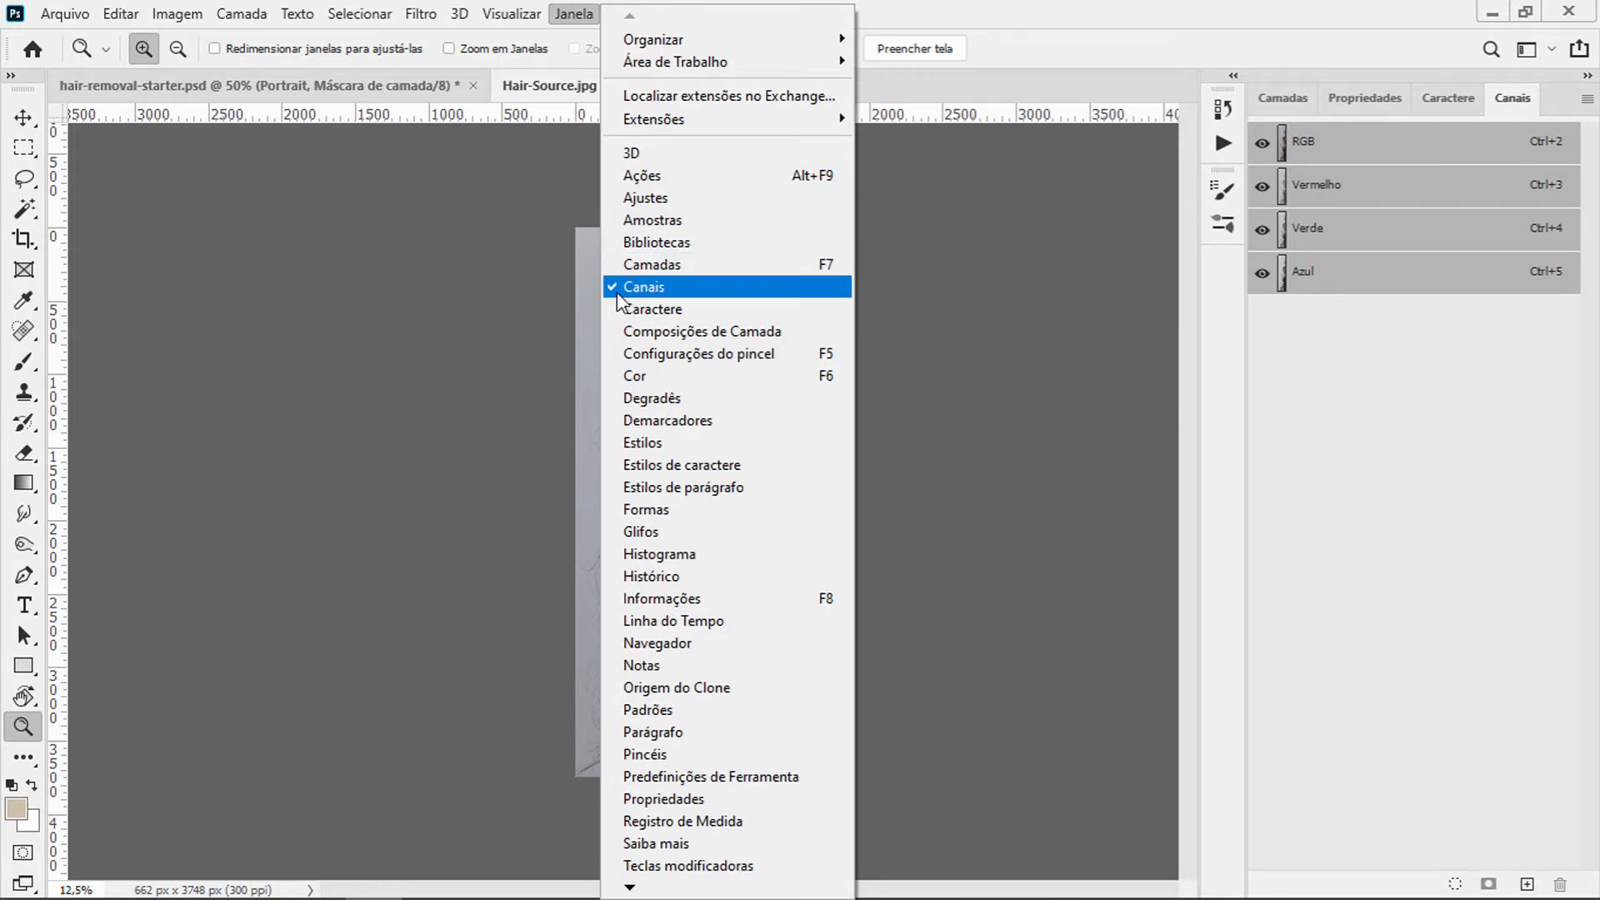
pyautogui.click(1397, 193)
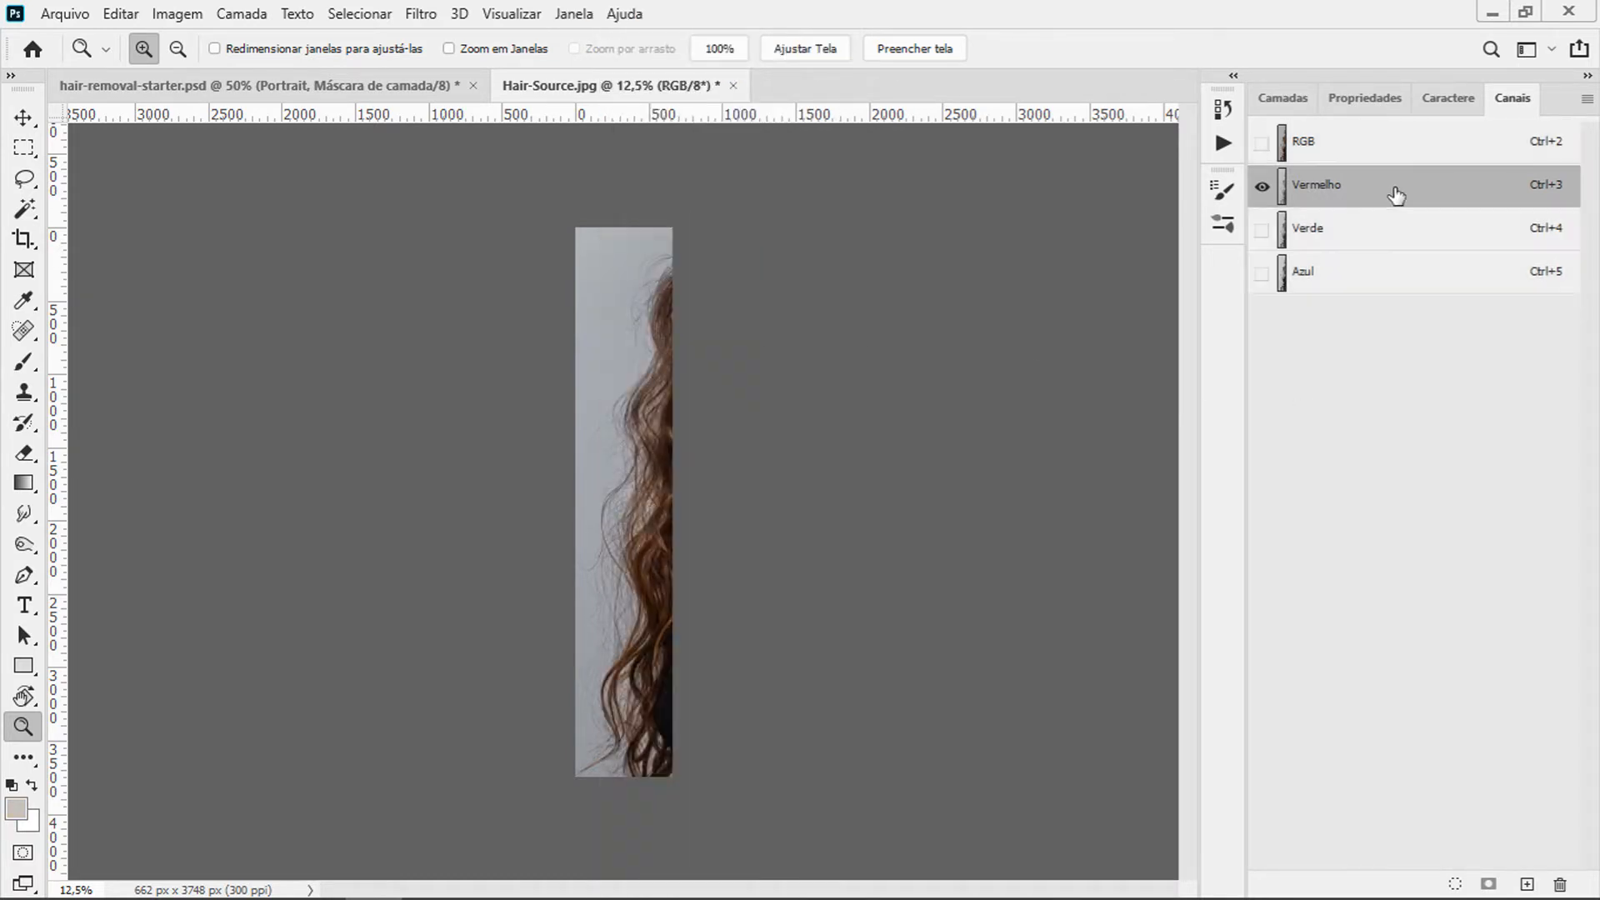
pyautogui.click(1374, 232)
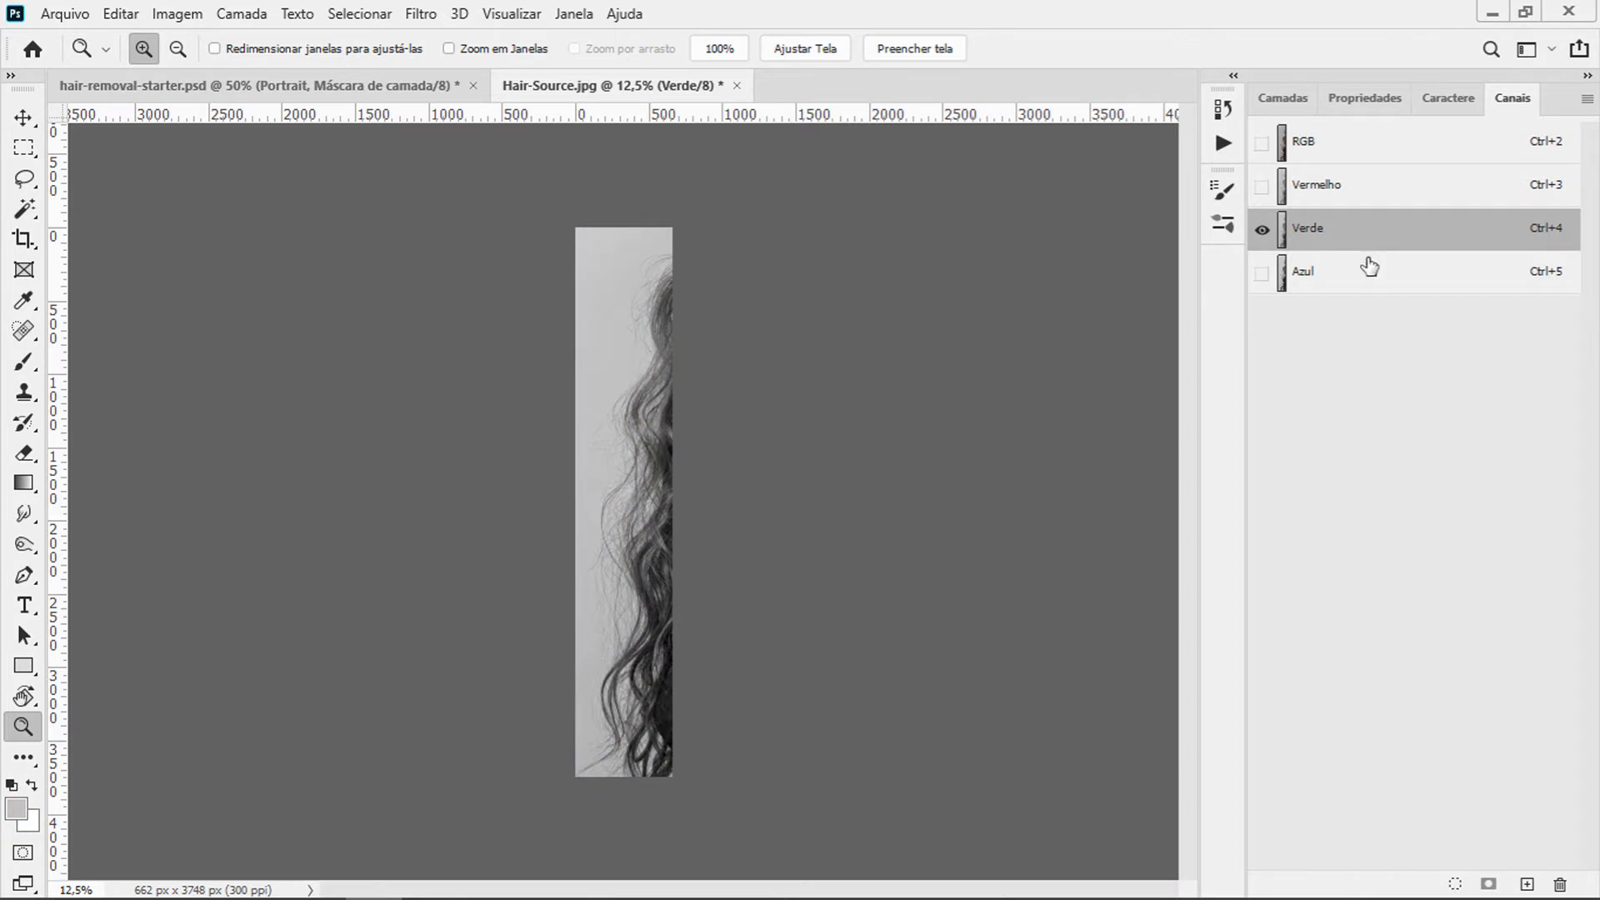
pyautogui.click(1364, 275)
pyautogui.click(1347, 238)
pyautogui.click(1293, 276)
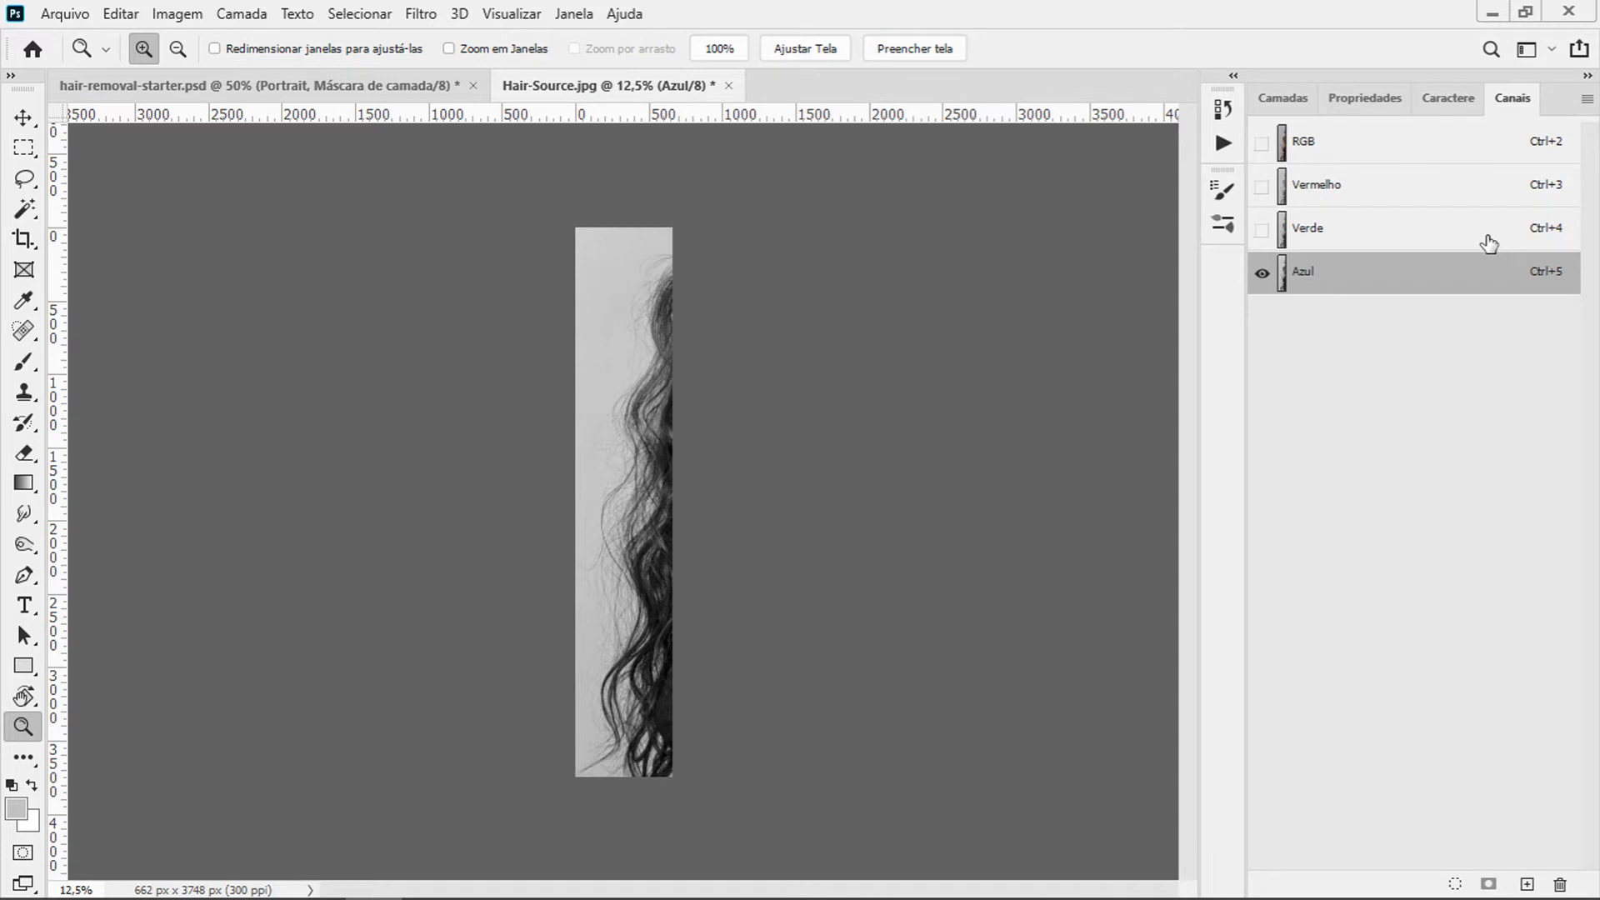
# Restore the RGB composite, duplicate the hair strip layer, and make a copy of the Azul channel.
pyautogui.hotkey('ctrl', '2')
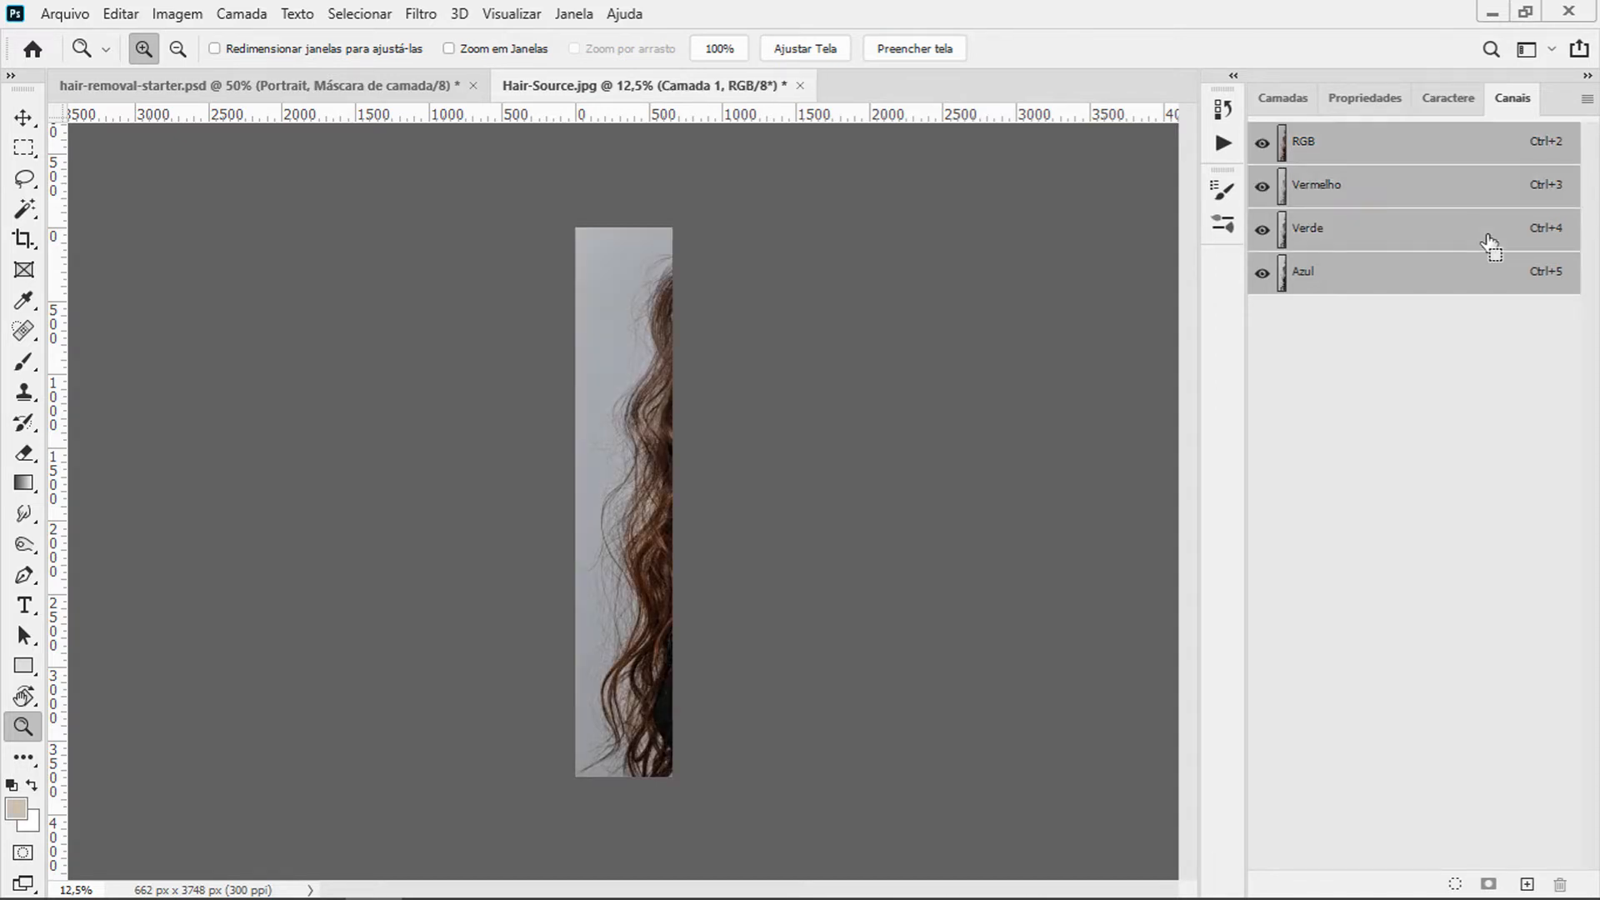
pyautogui.hotkey('ctrl', 'j')
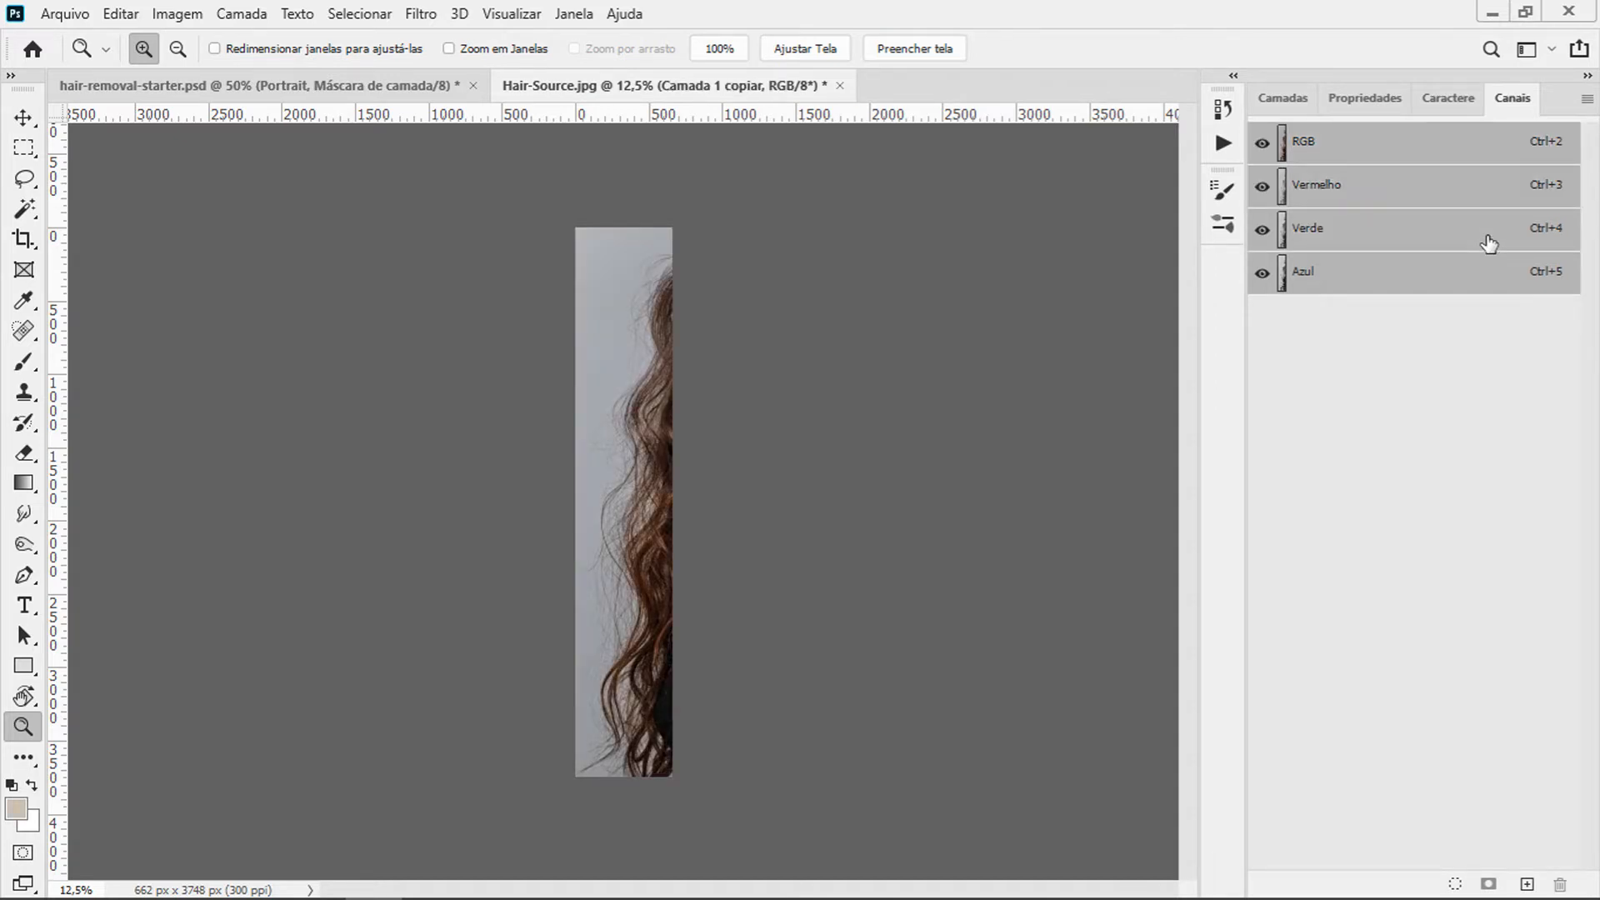
pyautogui.click(1421, 286)
pyautogui.moveTo(1421, 285); pyautogui.dragTo(1503, 890)
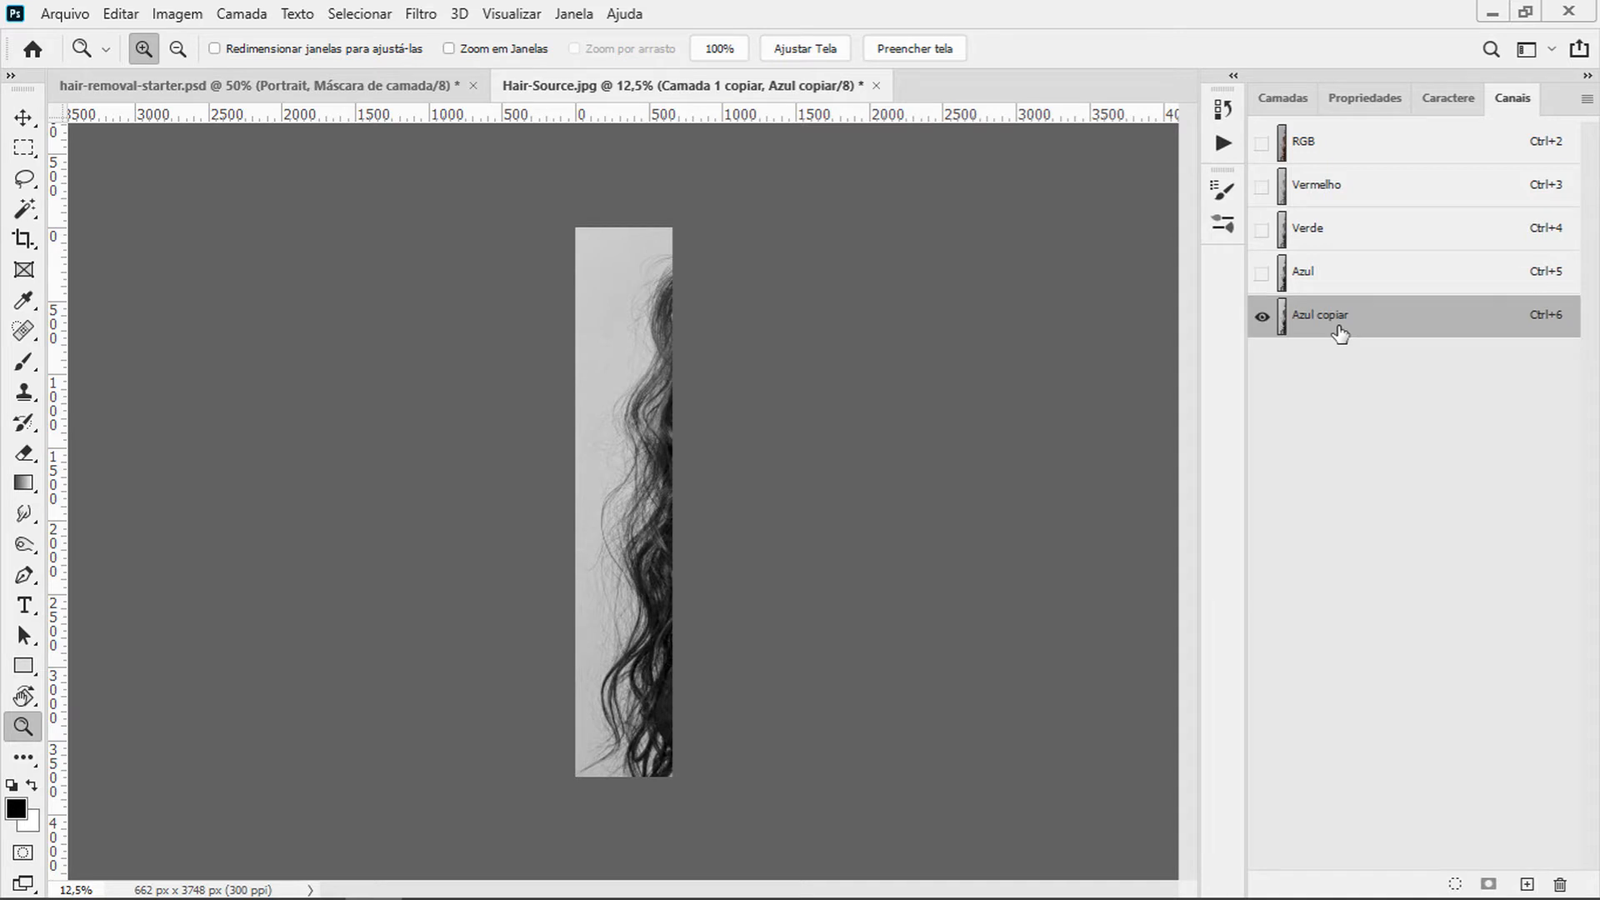
# Invert the Azul copiar channel so the hair strands turn light, and check them up close.
pyautogui.hotkey('ctrl', 'i')
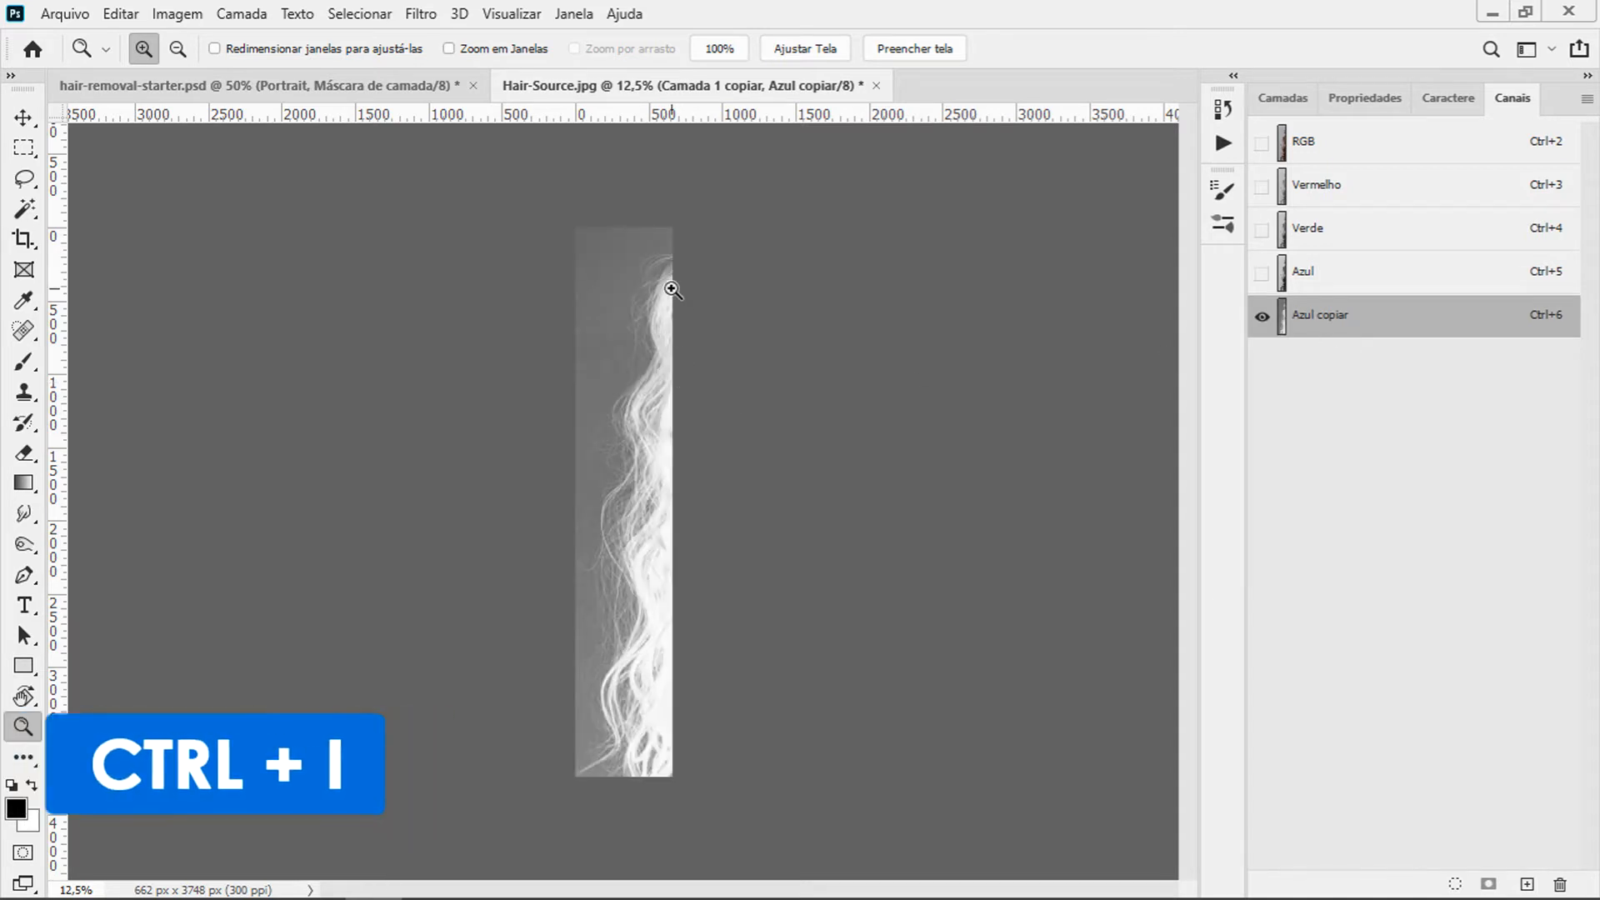
pyautogui.click(652, 338)
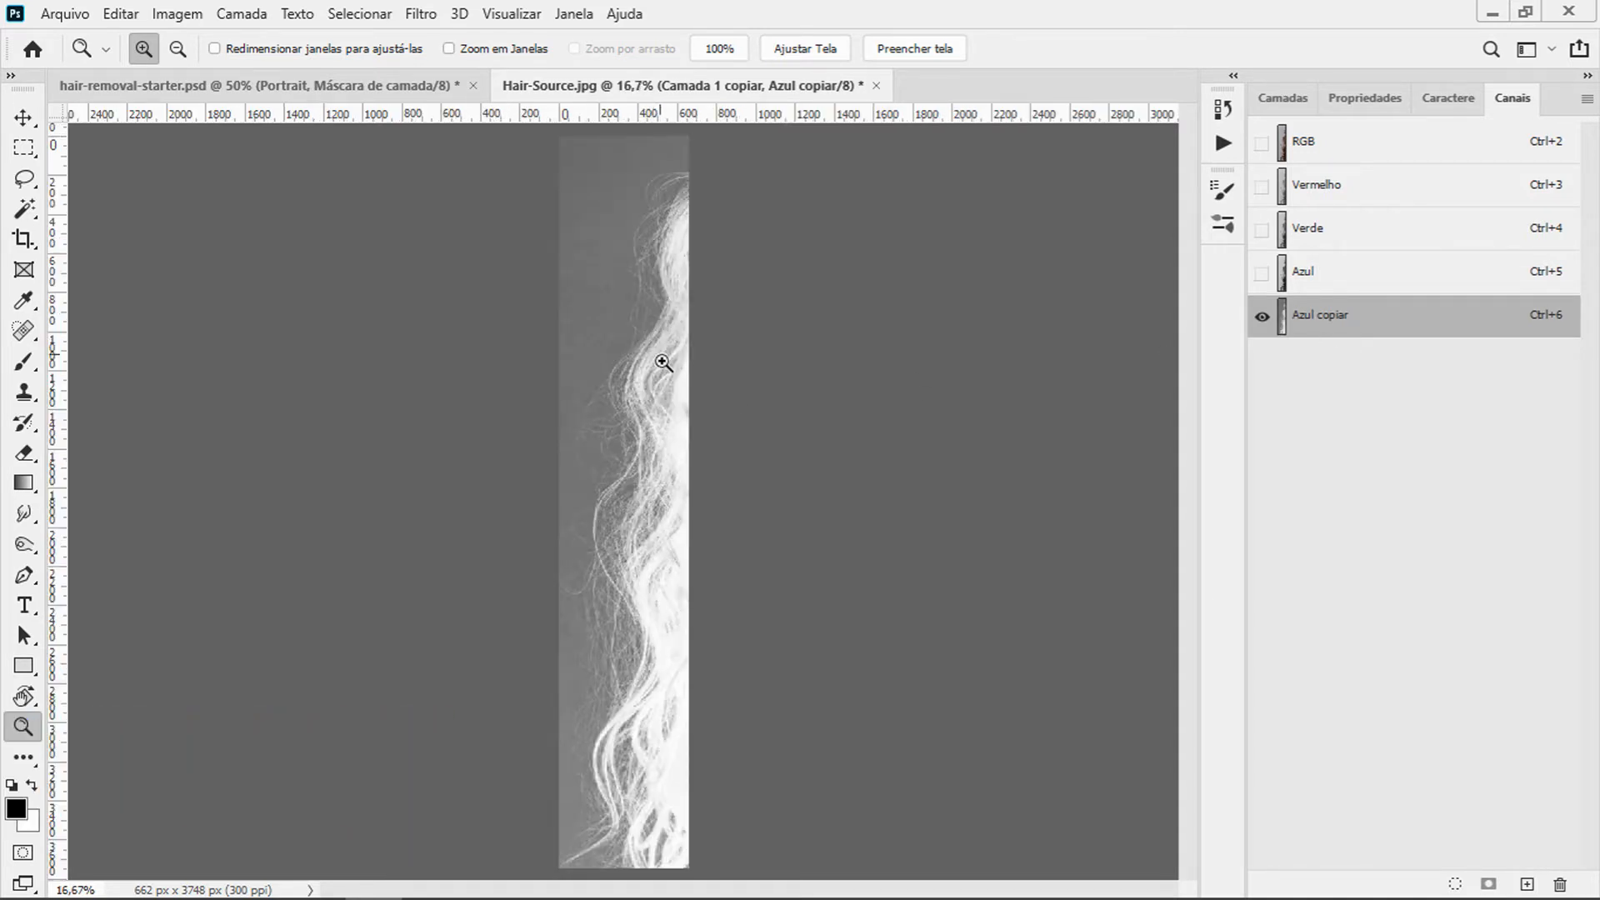
pyautogui.keyDown('alt'); pyautogui.click(608, 360); pyautogui.keyUp('alt')
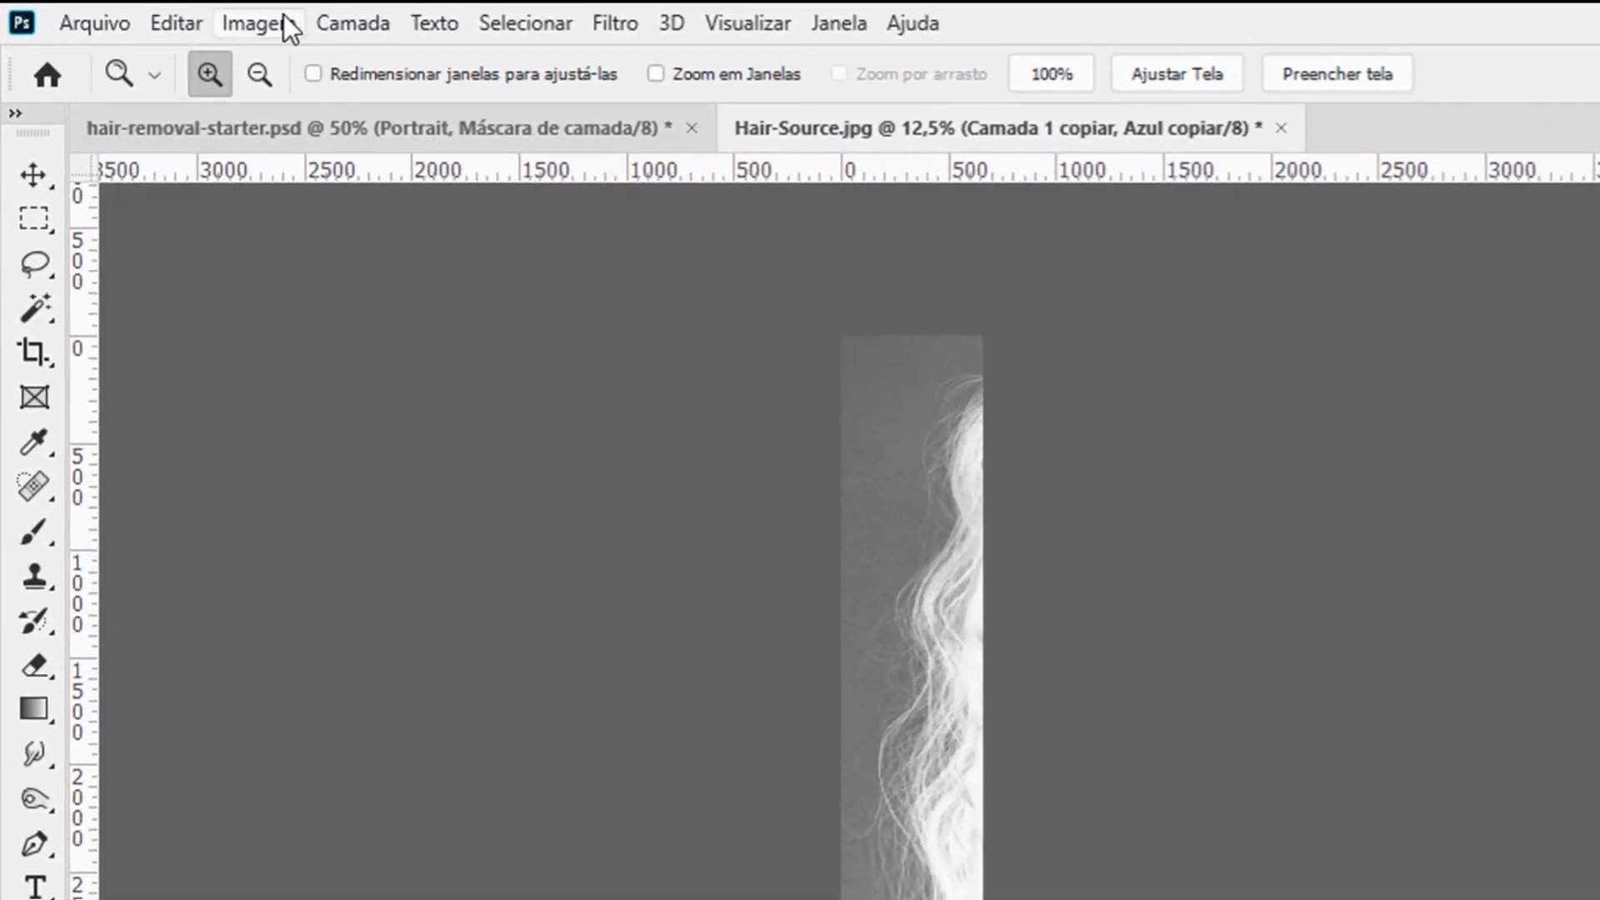
# Apply a Levels adjustment to the Azul copiar channel with input values 87, 0,65 and 234.
pyautogui.click(192, 14)
pyautogui.moveTo(434, 87)
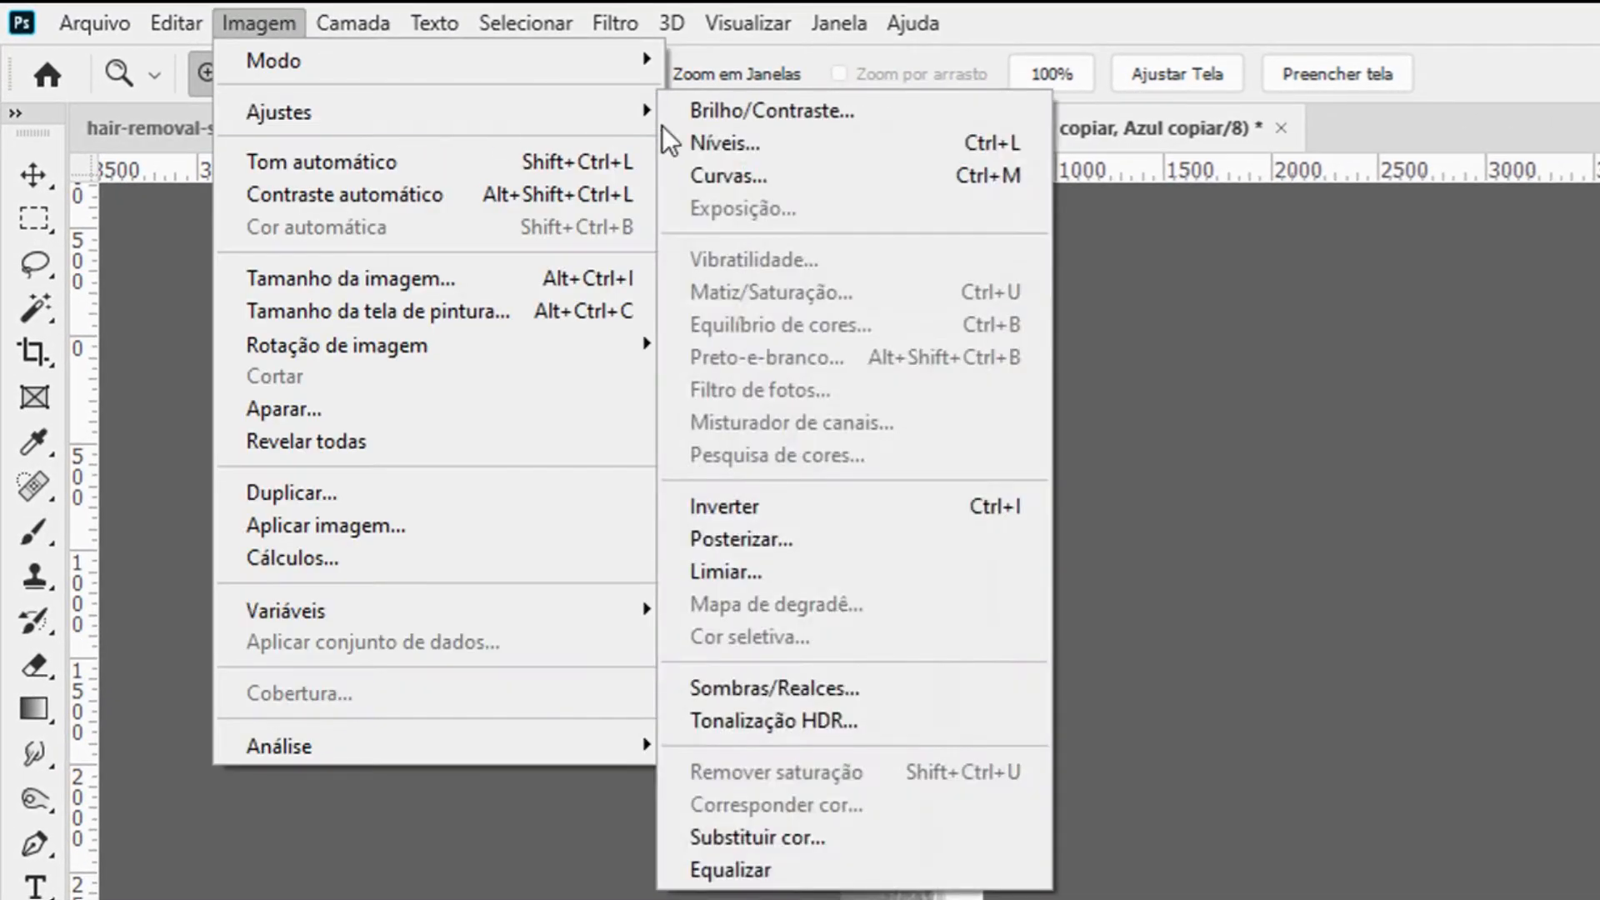
pyautogui.click(813, 143)
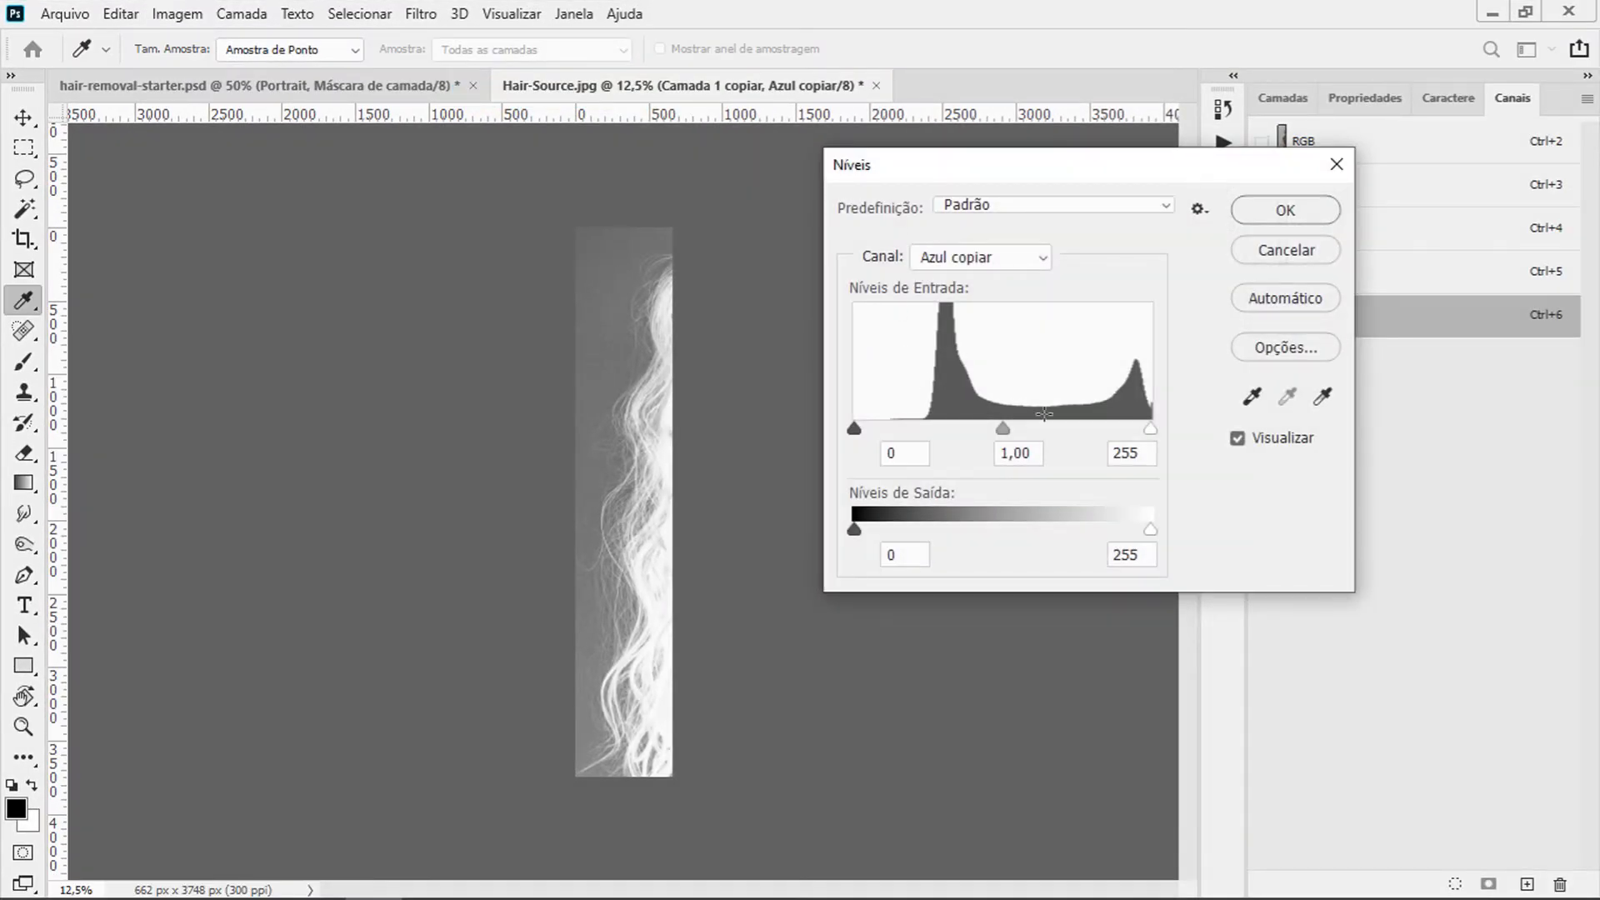
pyautogui.moveTo(856, 431); pyautogui.dragTo(952, 430)
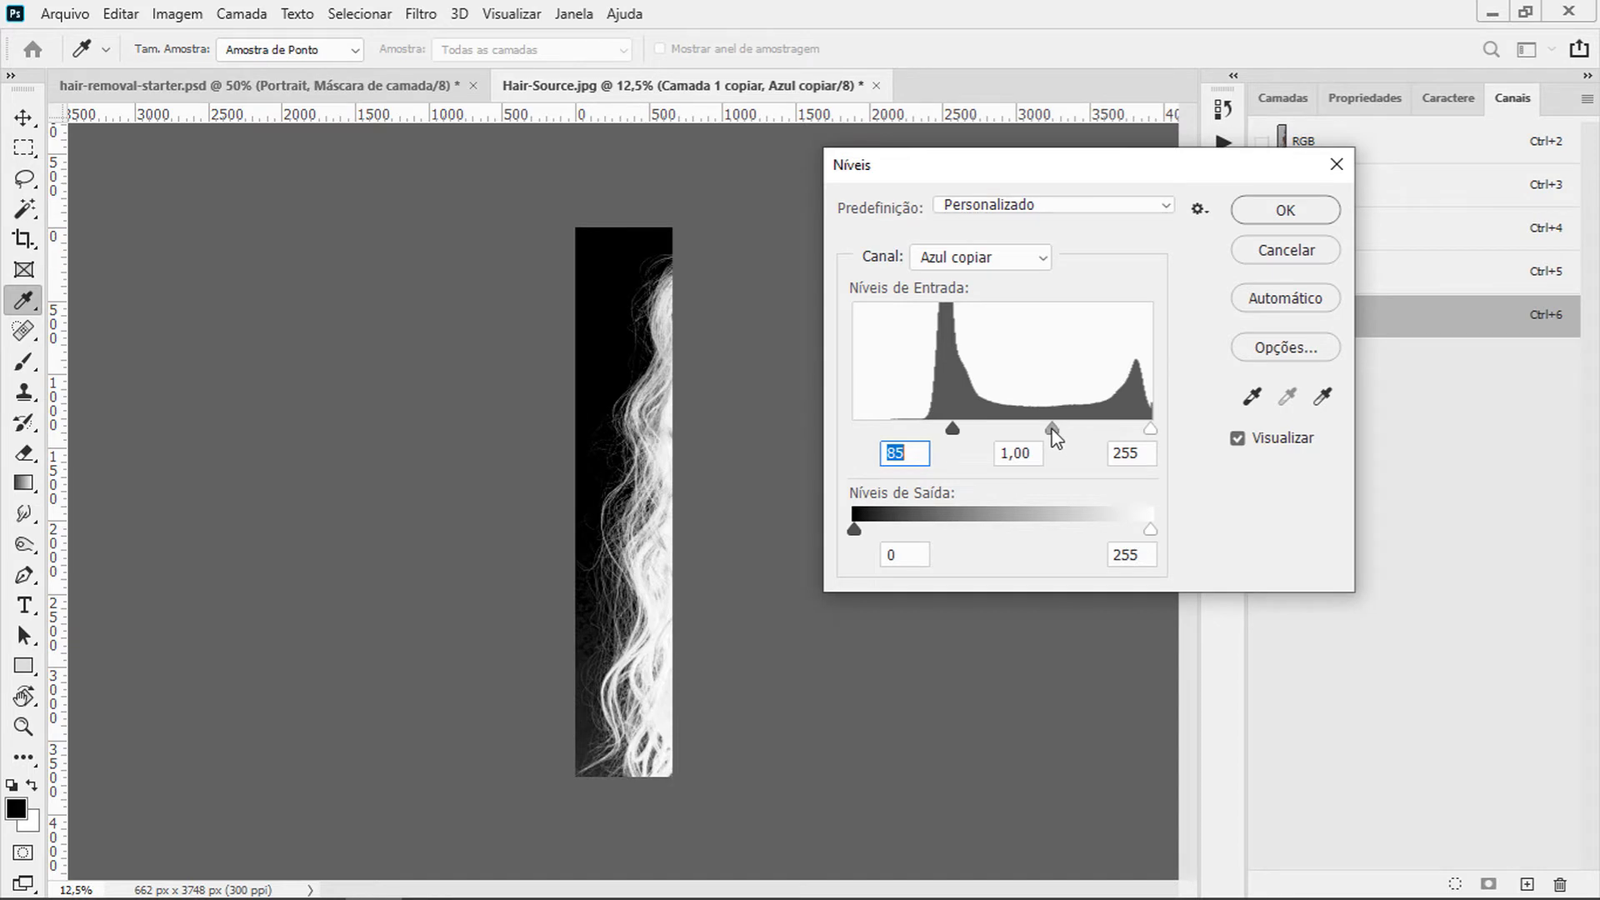
pyautogui.moveTo(1035, 429)
pyautogui.mouseDown()
pyautogui.moveTo(1097, 430)
pyautogui.moveTo(998, 431)
pyautogui.moveTo(1058, 431)
pyautogui.moveTo(1039, 431)
pyautogui.mouseUp()
pyautogui.moveTo(1152, 433); pyautogui.dragTo(1094, 433)
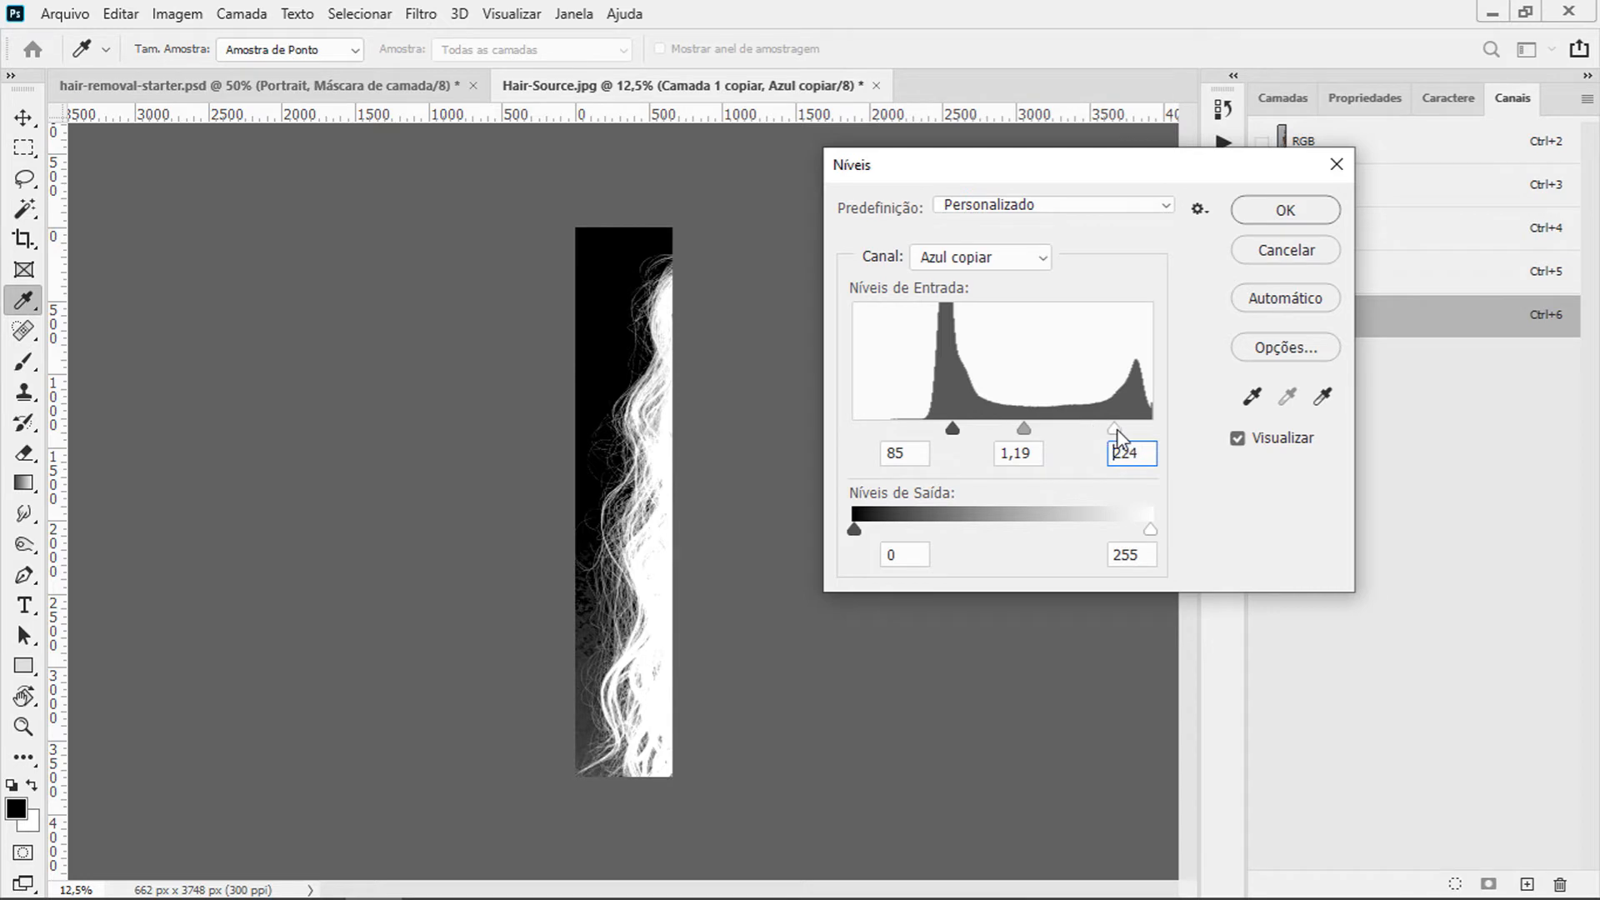
pyautogui.moveTo(1108, 428); pyautogui.dragTo(1167, 429)
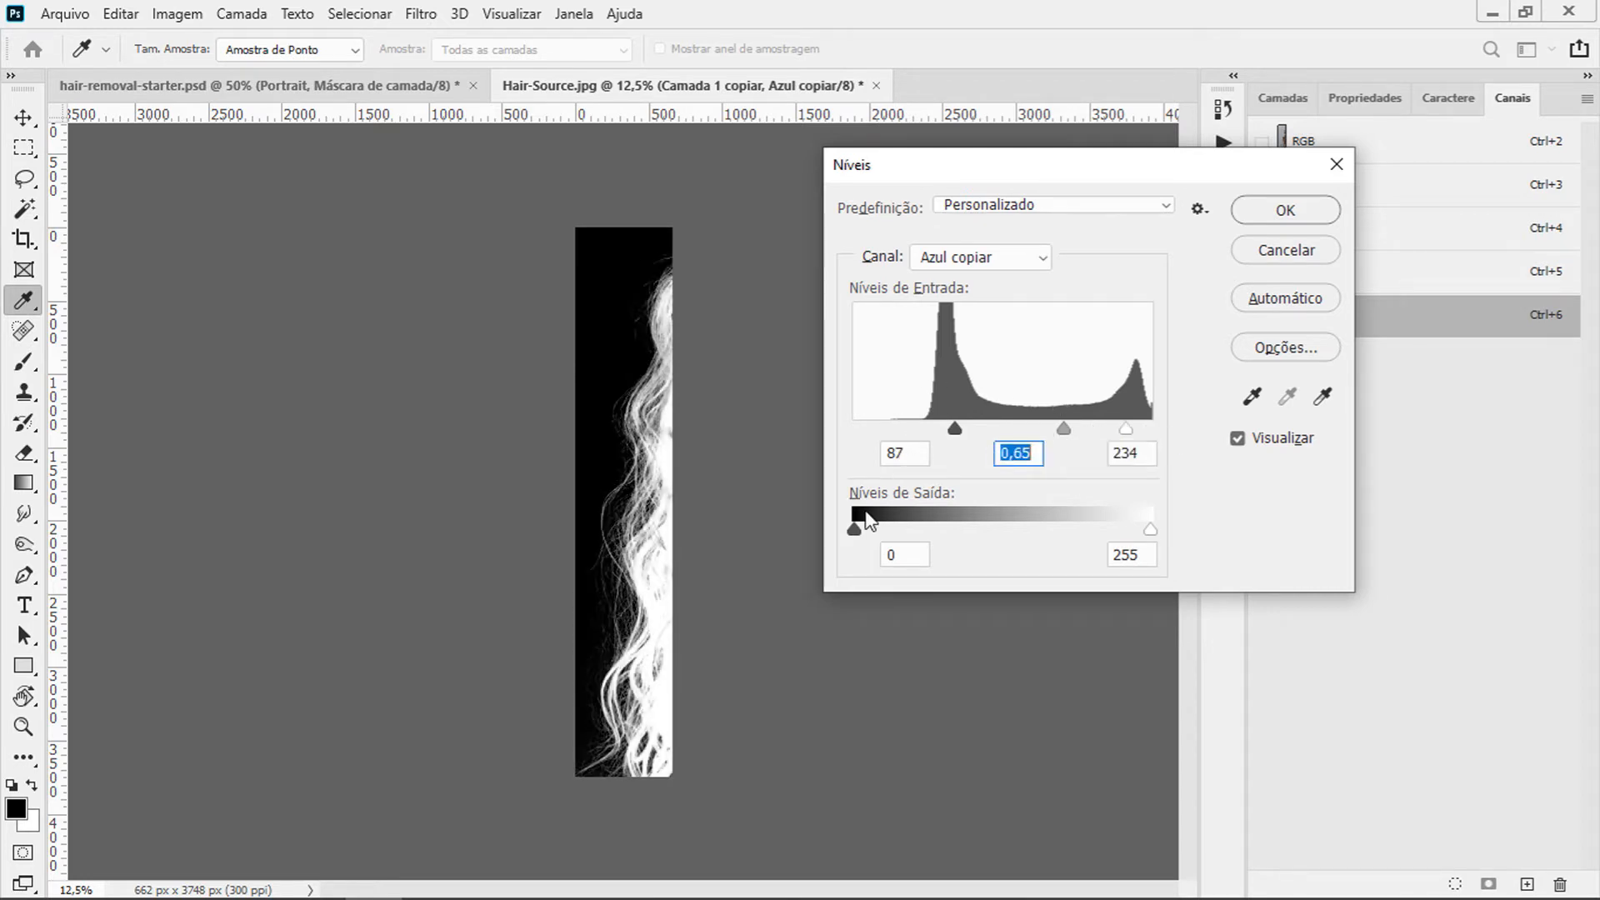
pyautogui.click(920, 456)
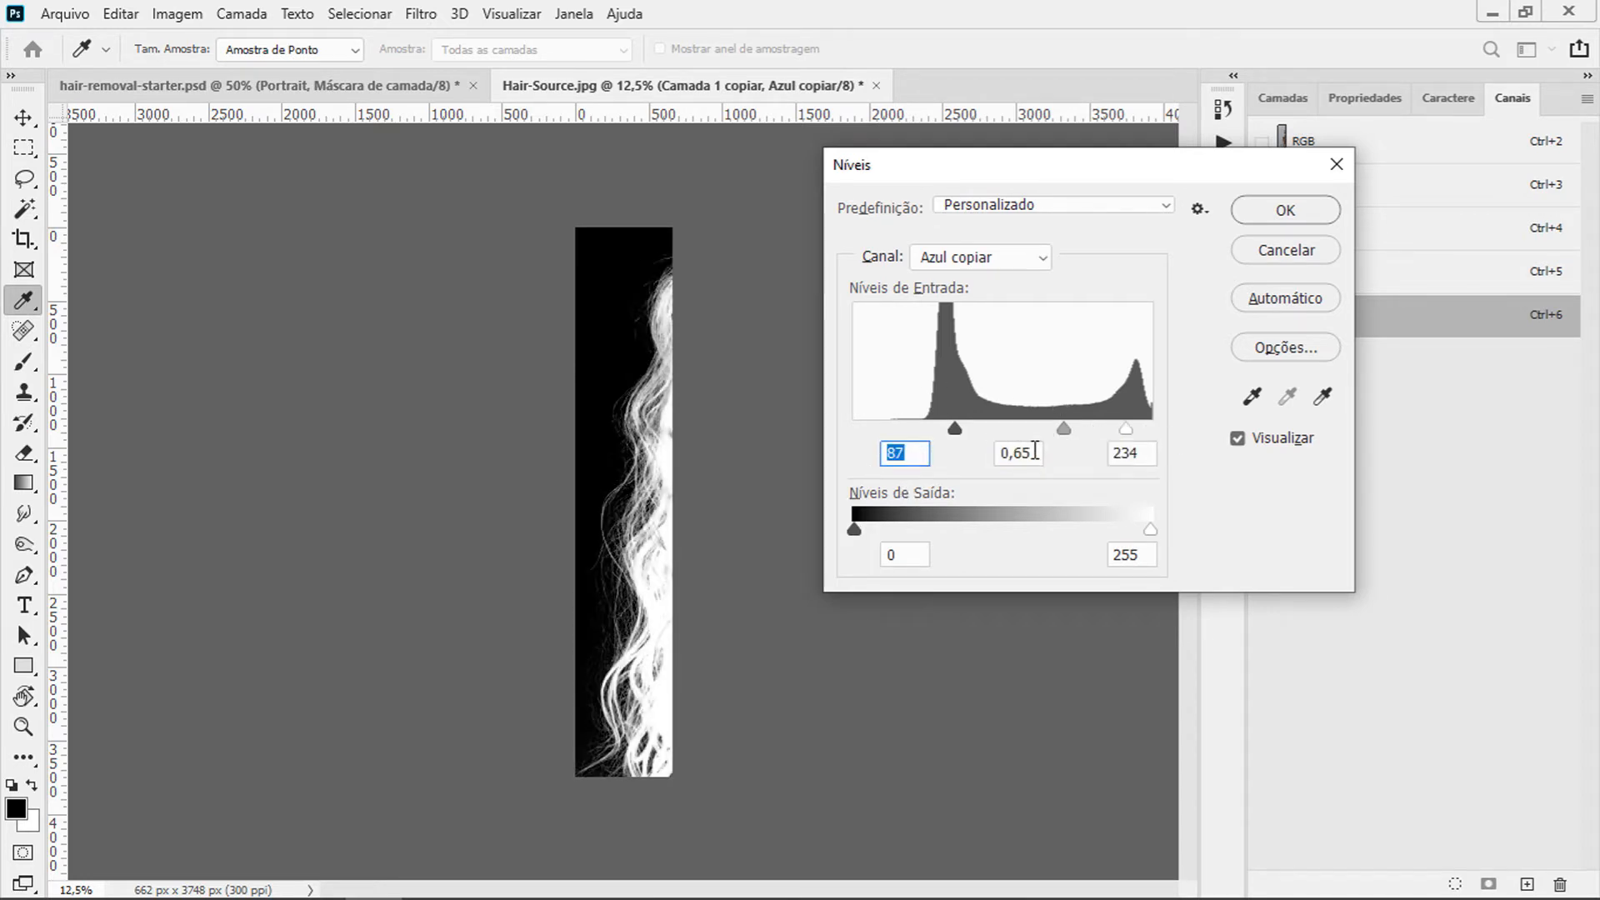
pyautogui.moveTo(1040, 461); pyautogui.dragTo(1017, 460)
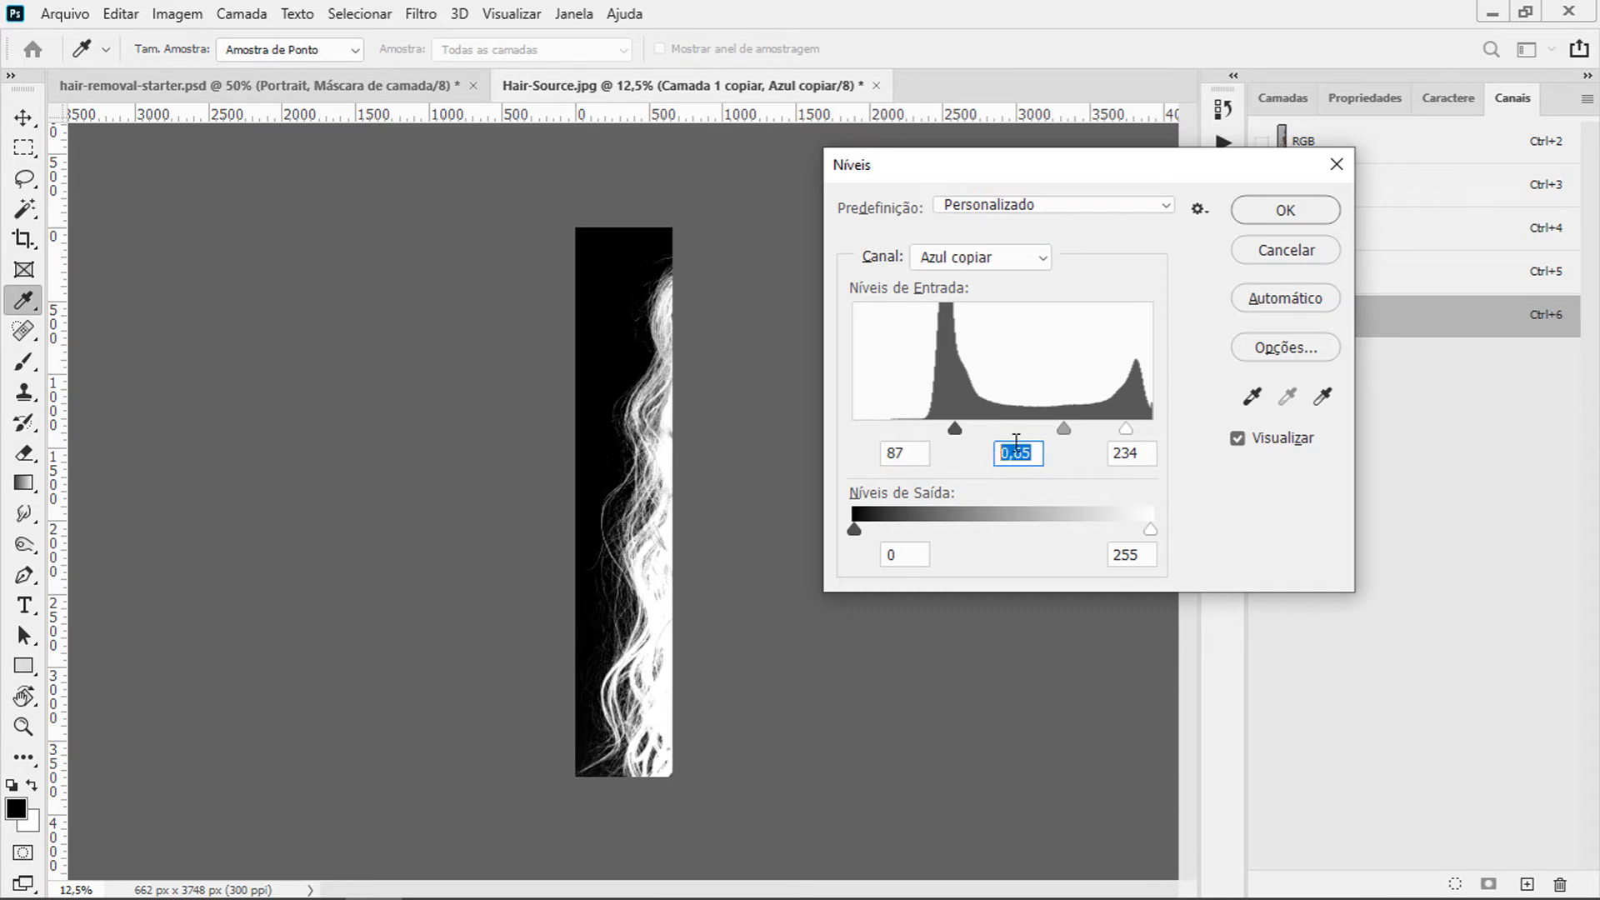
pyautogui.moveTo(1148, 459); pyautogui.dragTo(1101, 464)
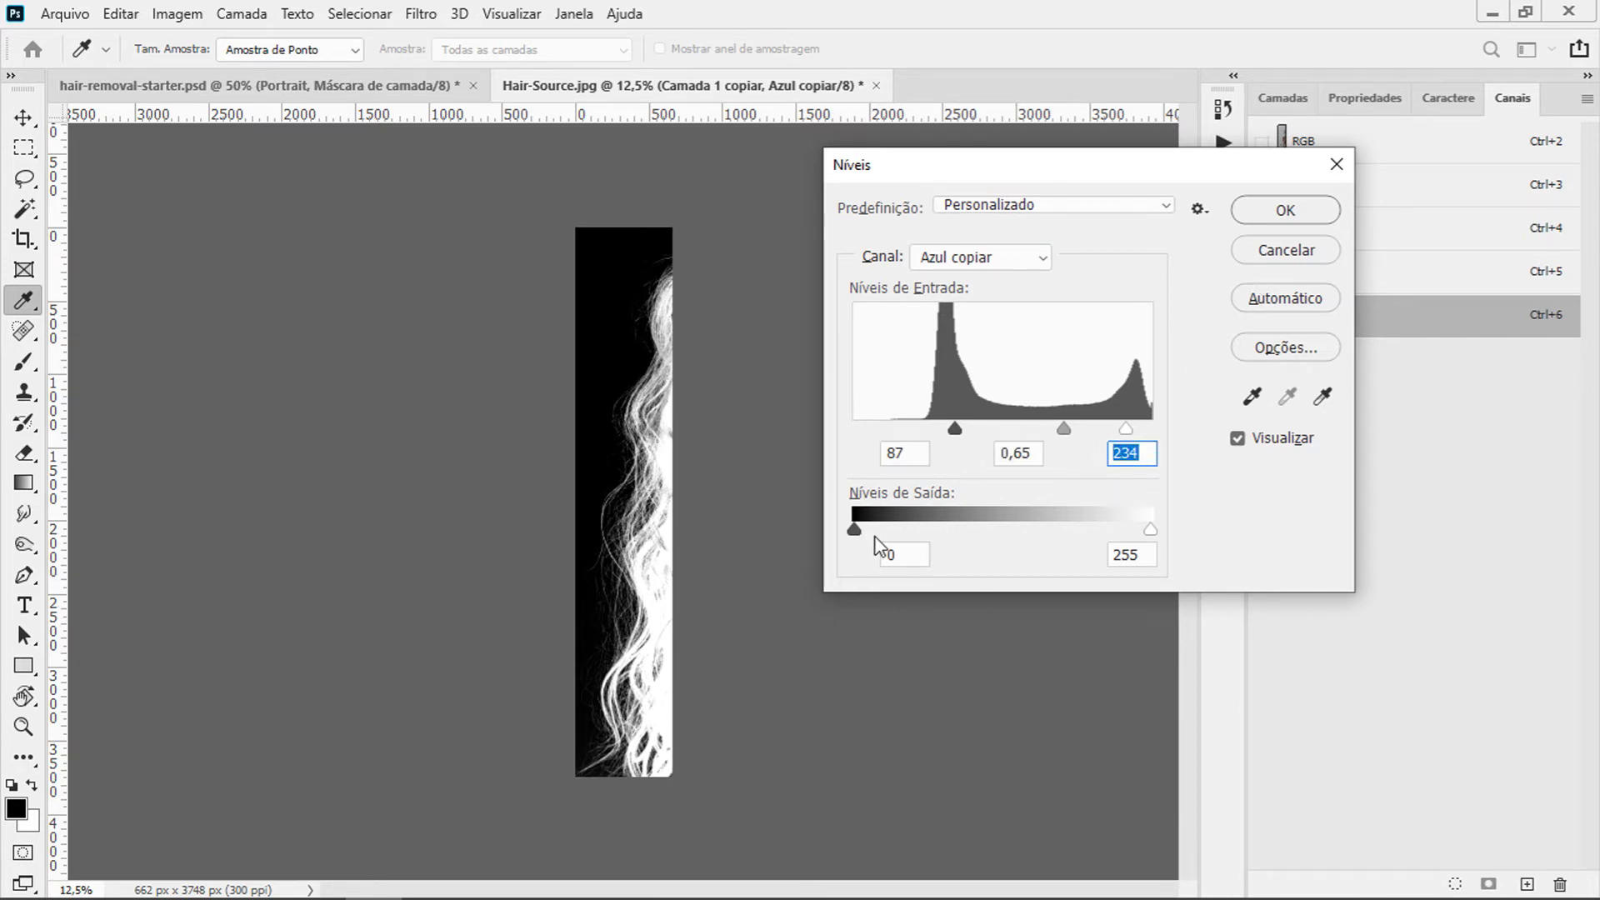
pyautogui.click(1260, 210)
# Check the high-contrast strands in the Azul copiar channel and load that channel as a selection.
pyautogui.click(670, 366)
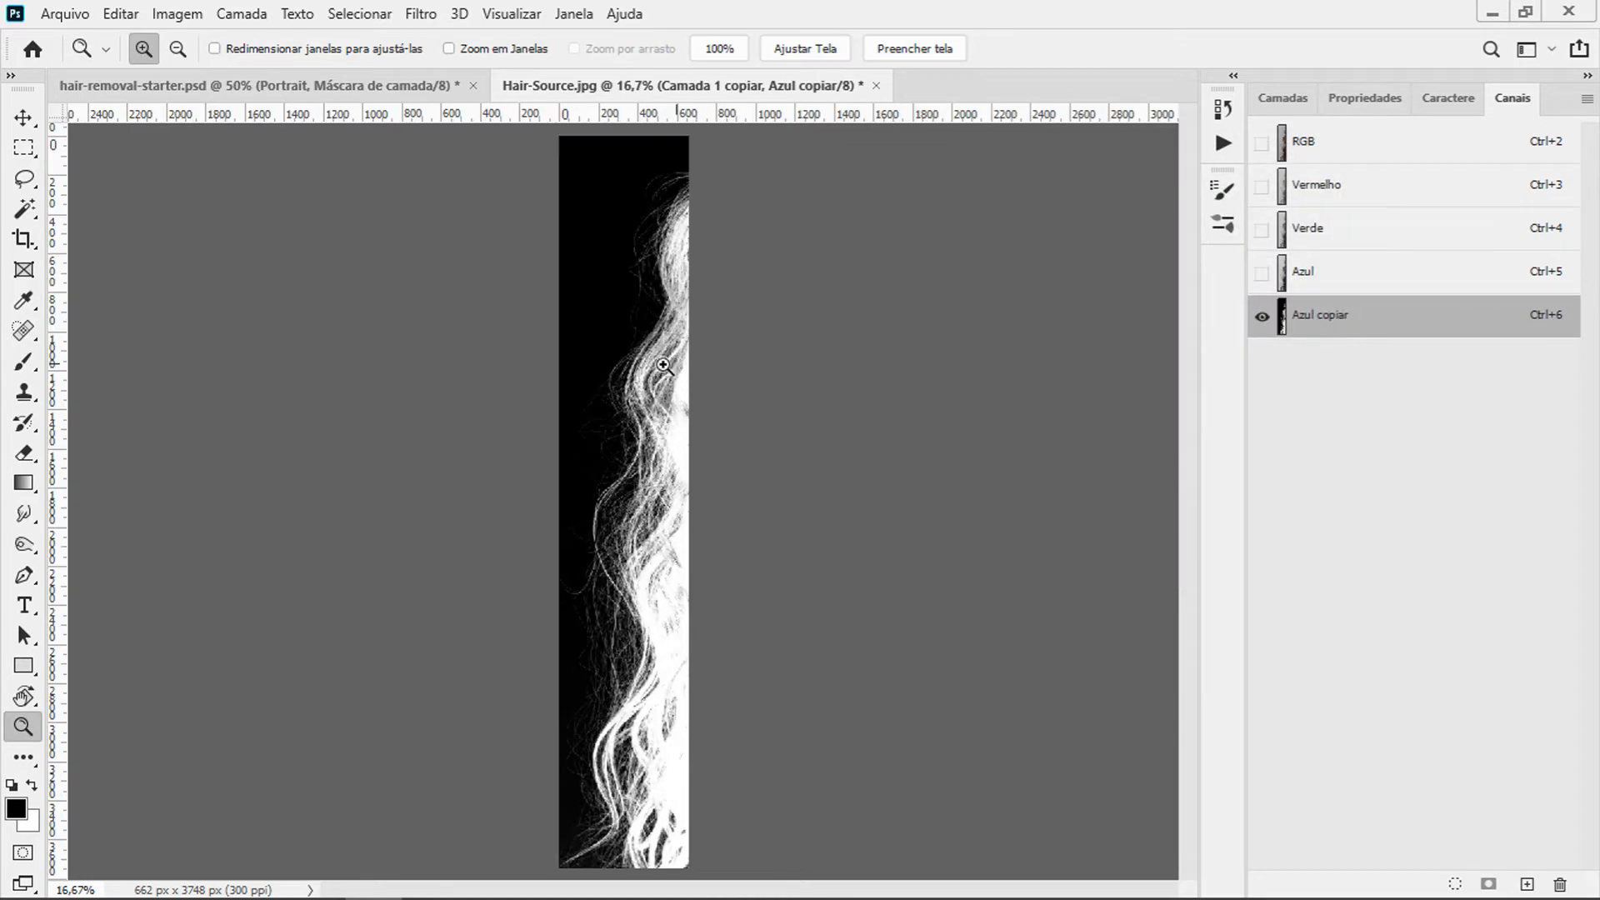
pyautogui.click(659, 364)
pyautogui.moveTo(619, 573); pyautogui.dragTo(607, 710)
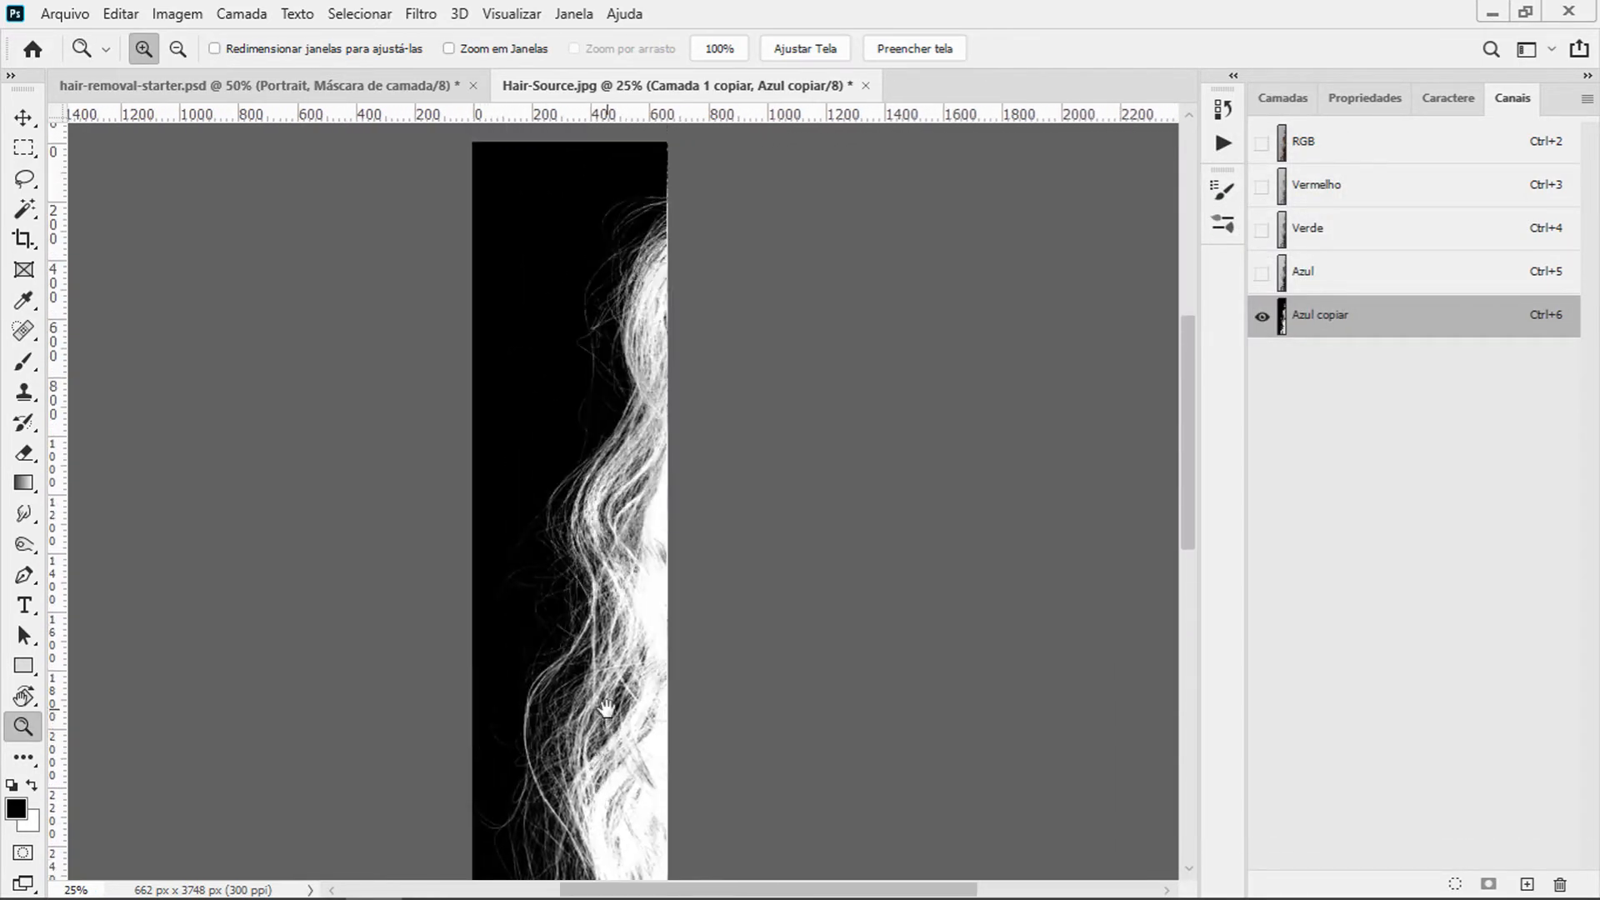
pyautogui.keyDown('alt'); pyautogui.click(635, 498); pyautogui.keyUp('alt')
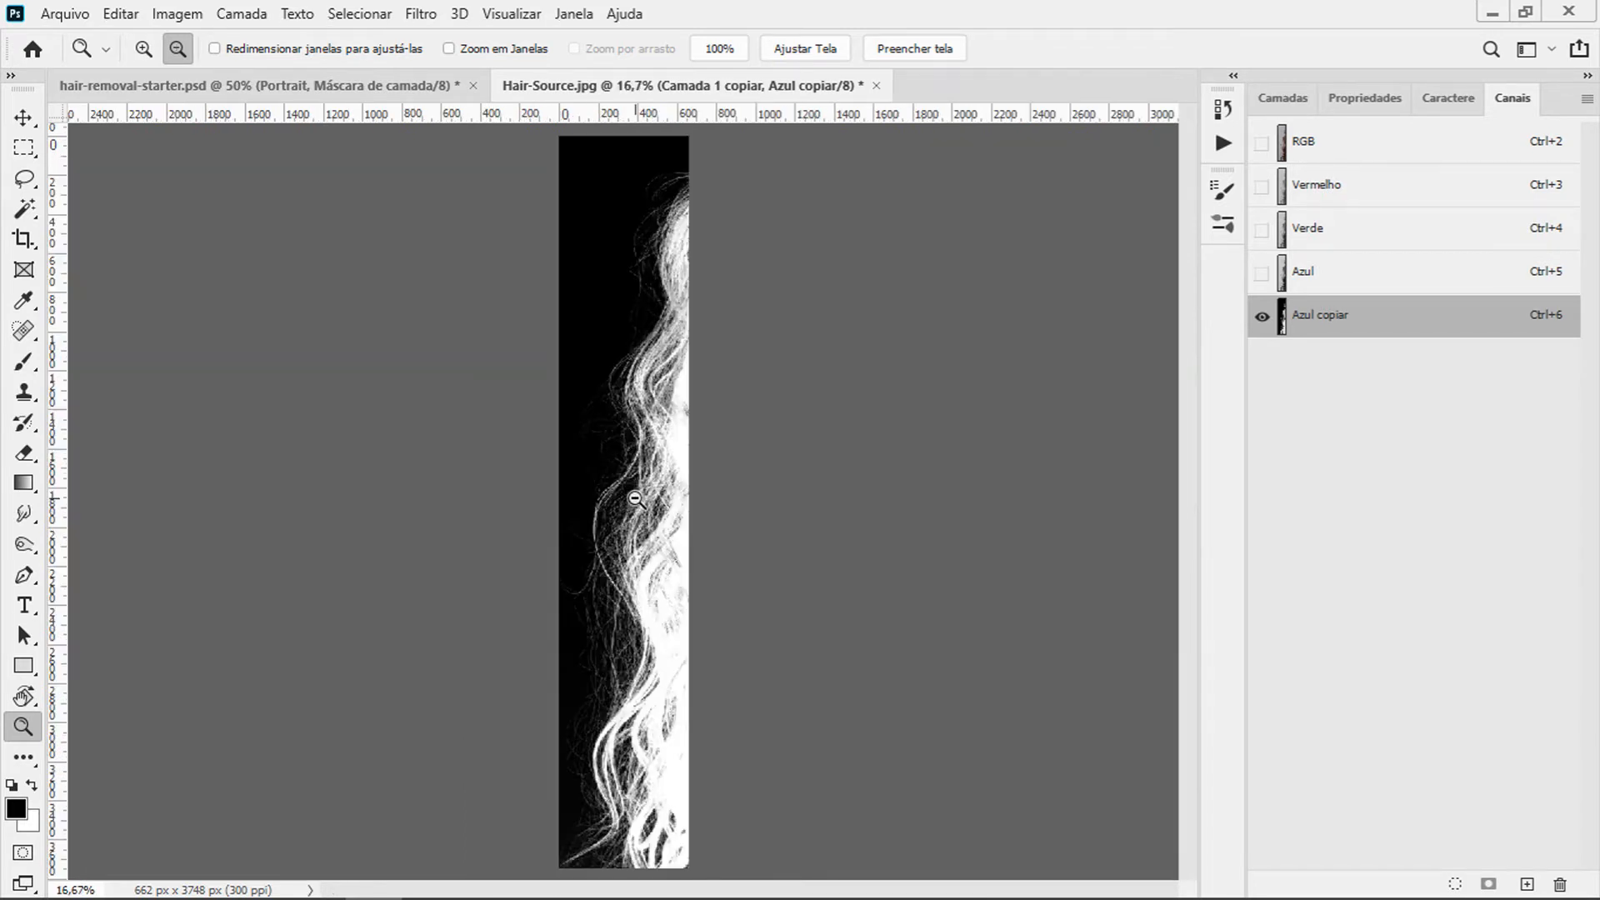
pyautogui.keyDown('alt'); pyautogui.click(635, 499); pyautogui.keyUp('alt')
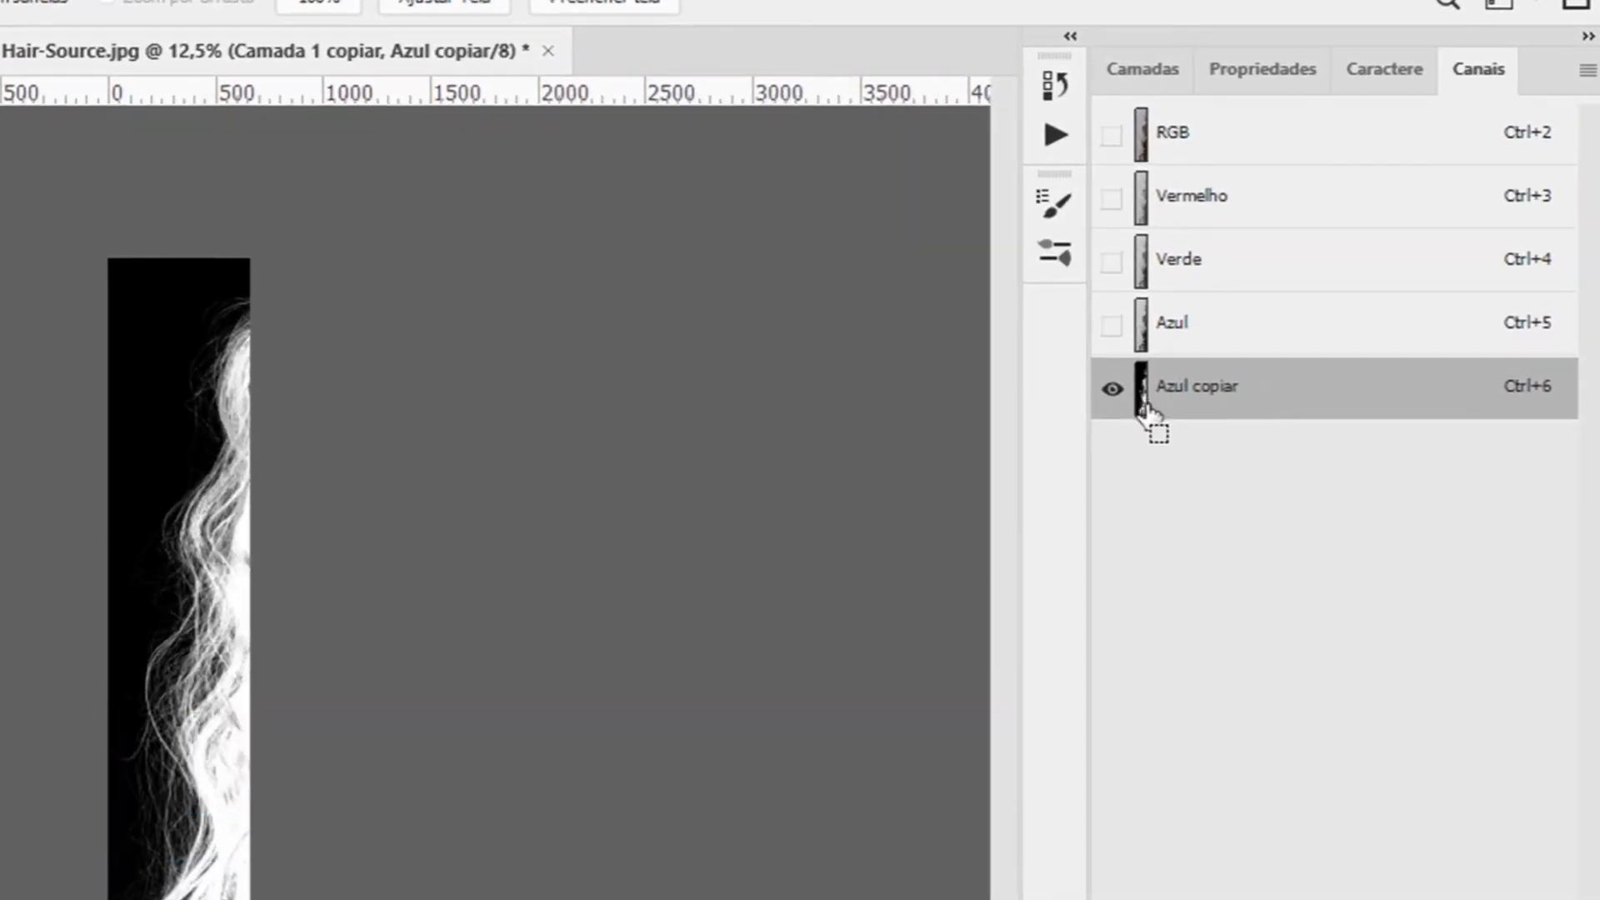
pyautogui.keyDown('ctrl'); pyautogui.click(1146, 407); pyautogui.keyUp('ctrl')
pyautogui.click(250, 334)
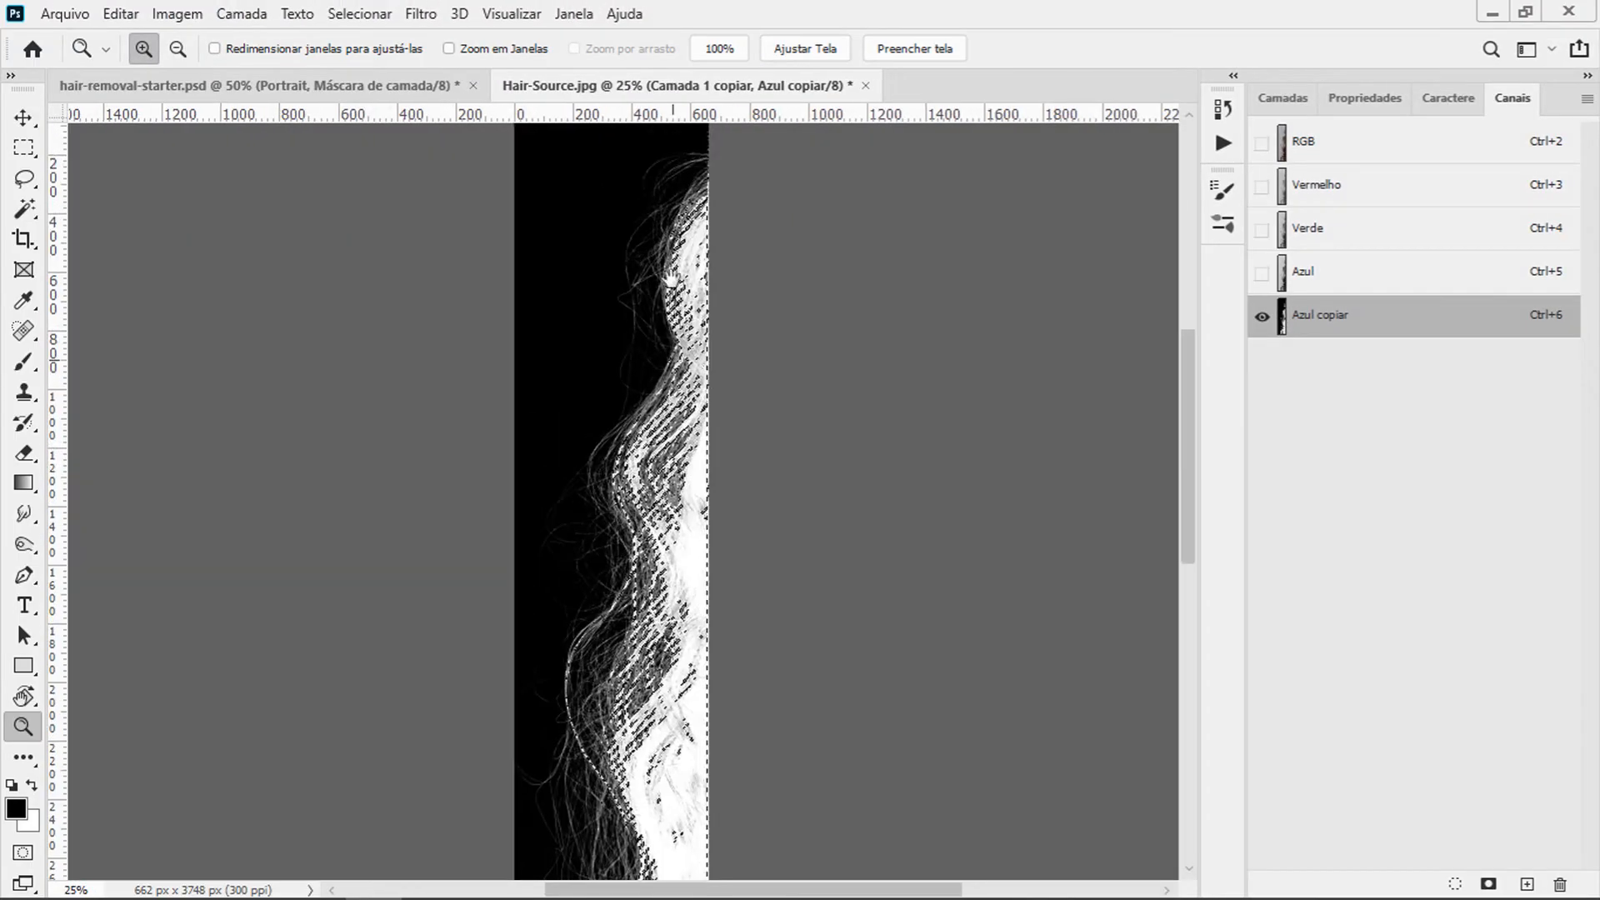
pyautogui.scroll(-10, 671, 281)
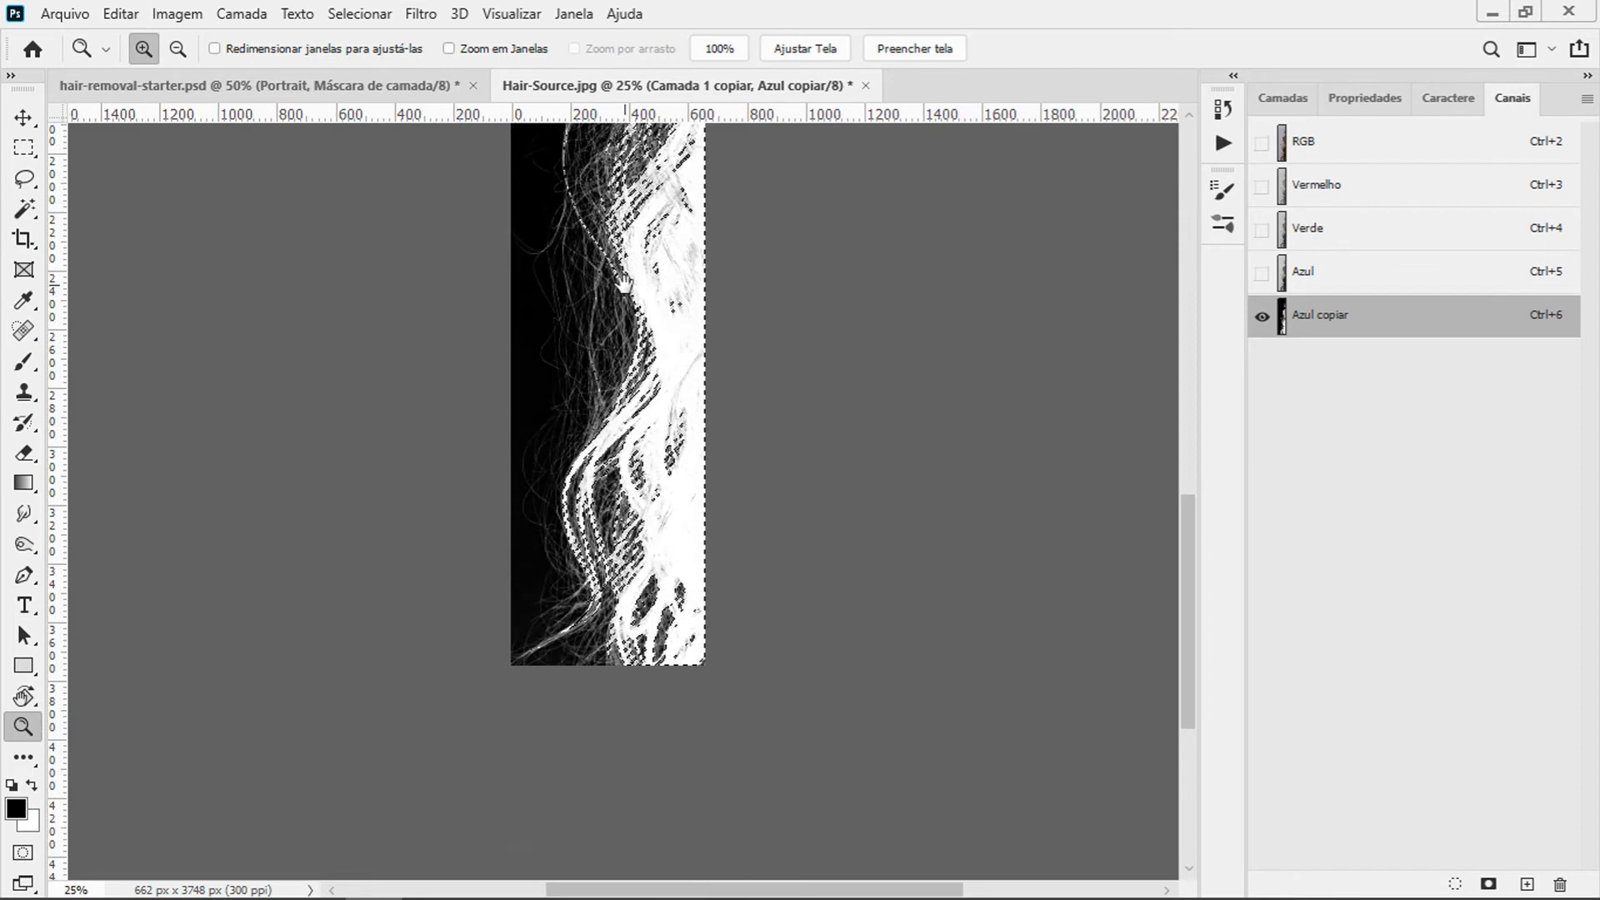
pyautogui.scroll(5, 642, 445)
pyautogui.keyDown('alt'); pyautogui.click(602, 451); pyautogui.keyUp('alt')
pyautogui.keyDown('alt'); pyautogui.click(600, 450); pyautogui.keyUp('alt')
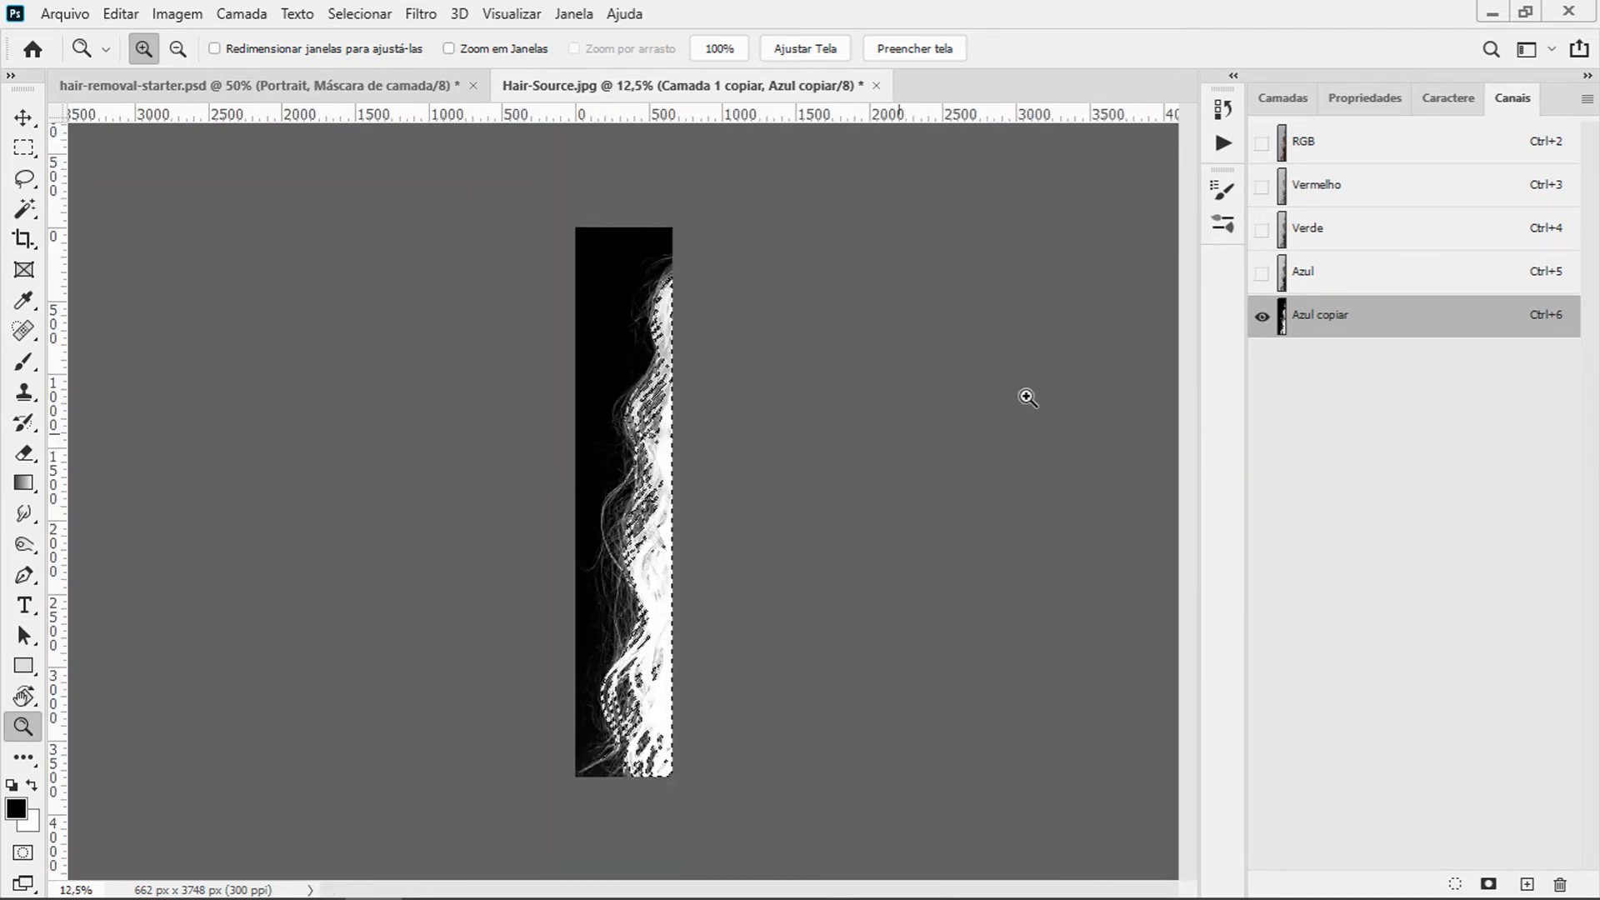
# With the RGB composite shown, hide all three existing layers and add a new empty layer on top, keeping the hair selection.
pyautogui.click(1338, 150)
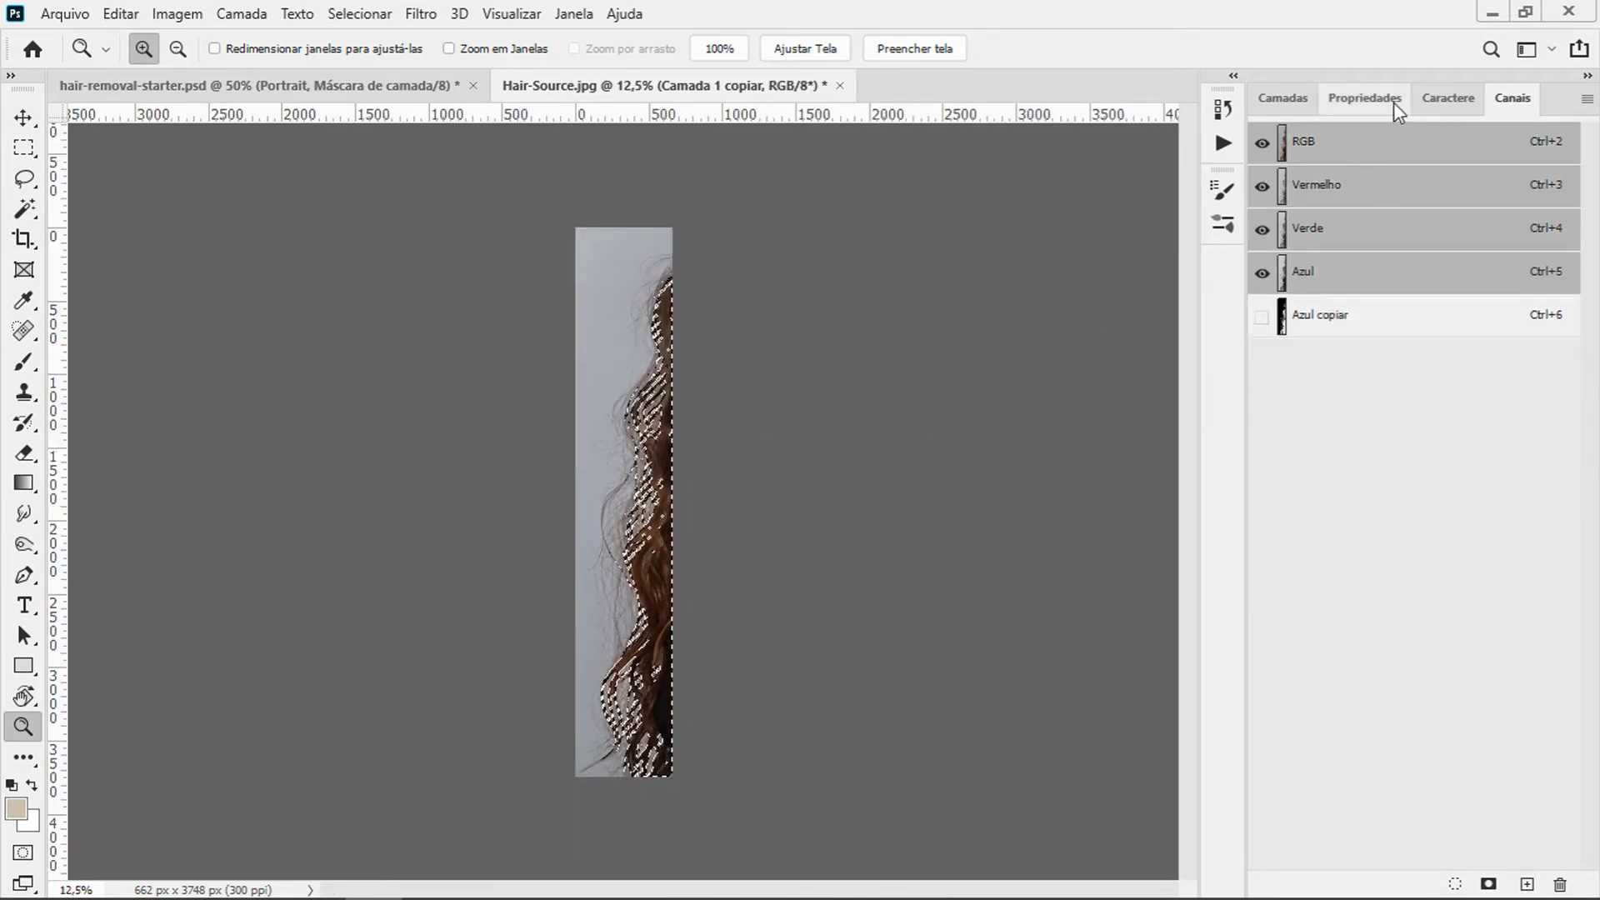
pyautogui.click(1302, 106)
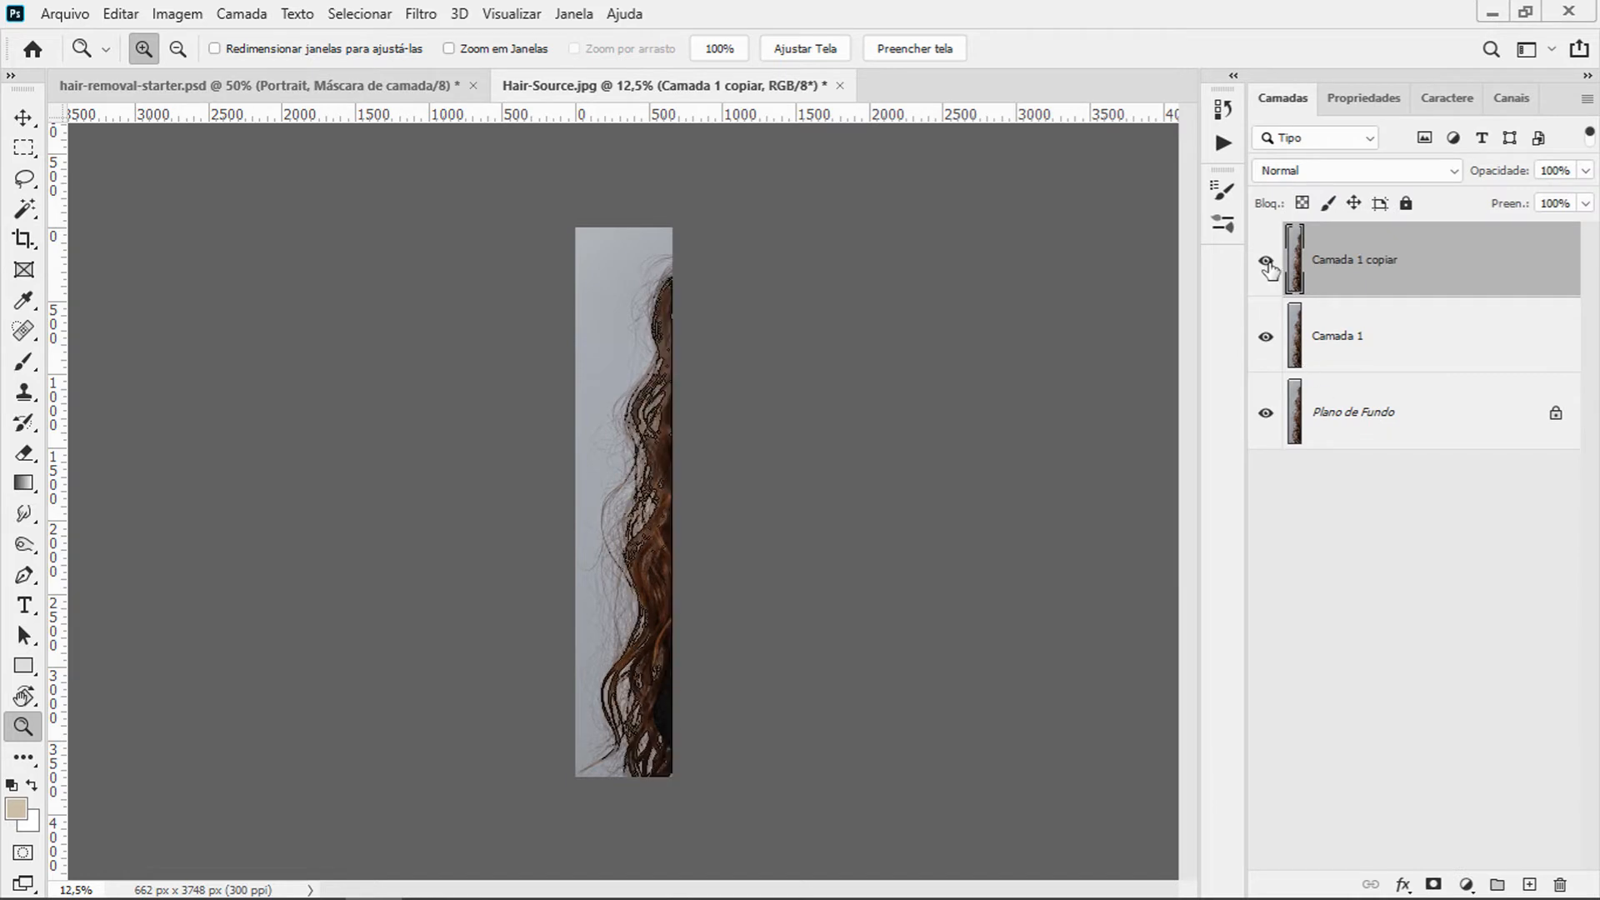
pyautogui.click(1267, 412)
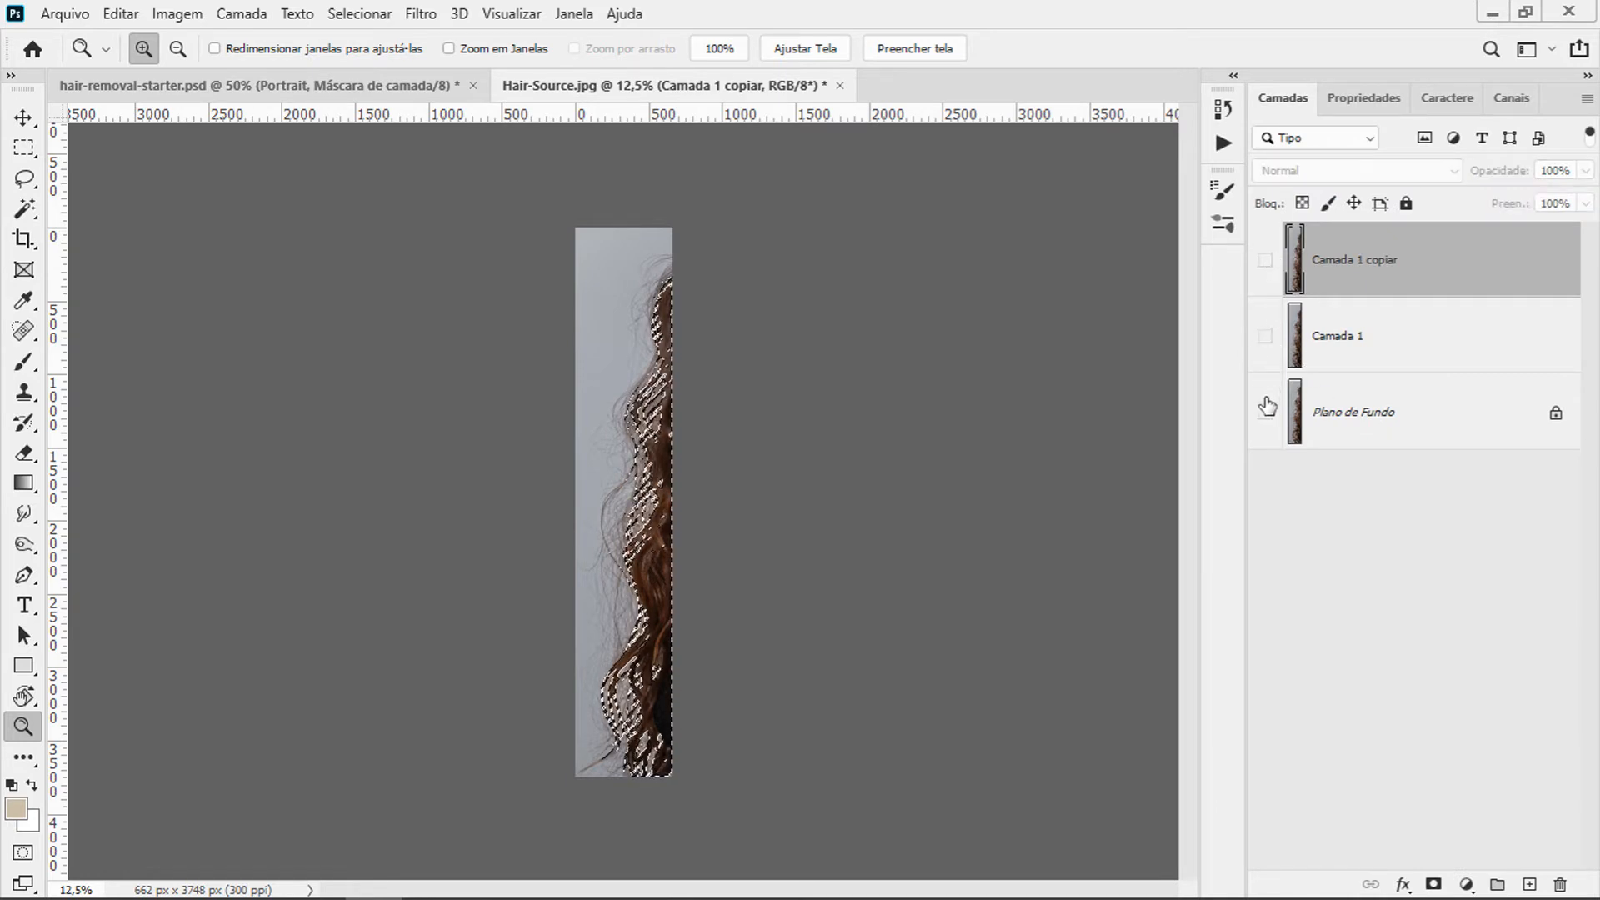
pyautogui.click(1530, 885)
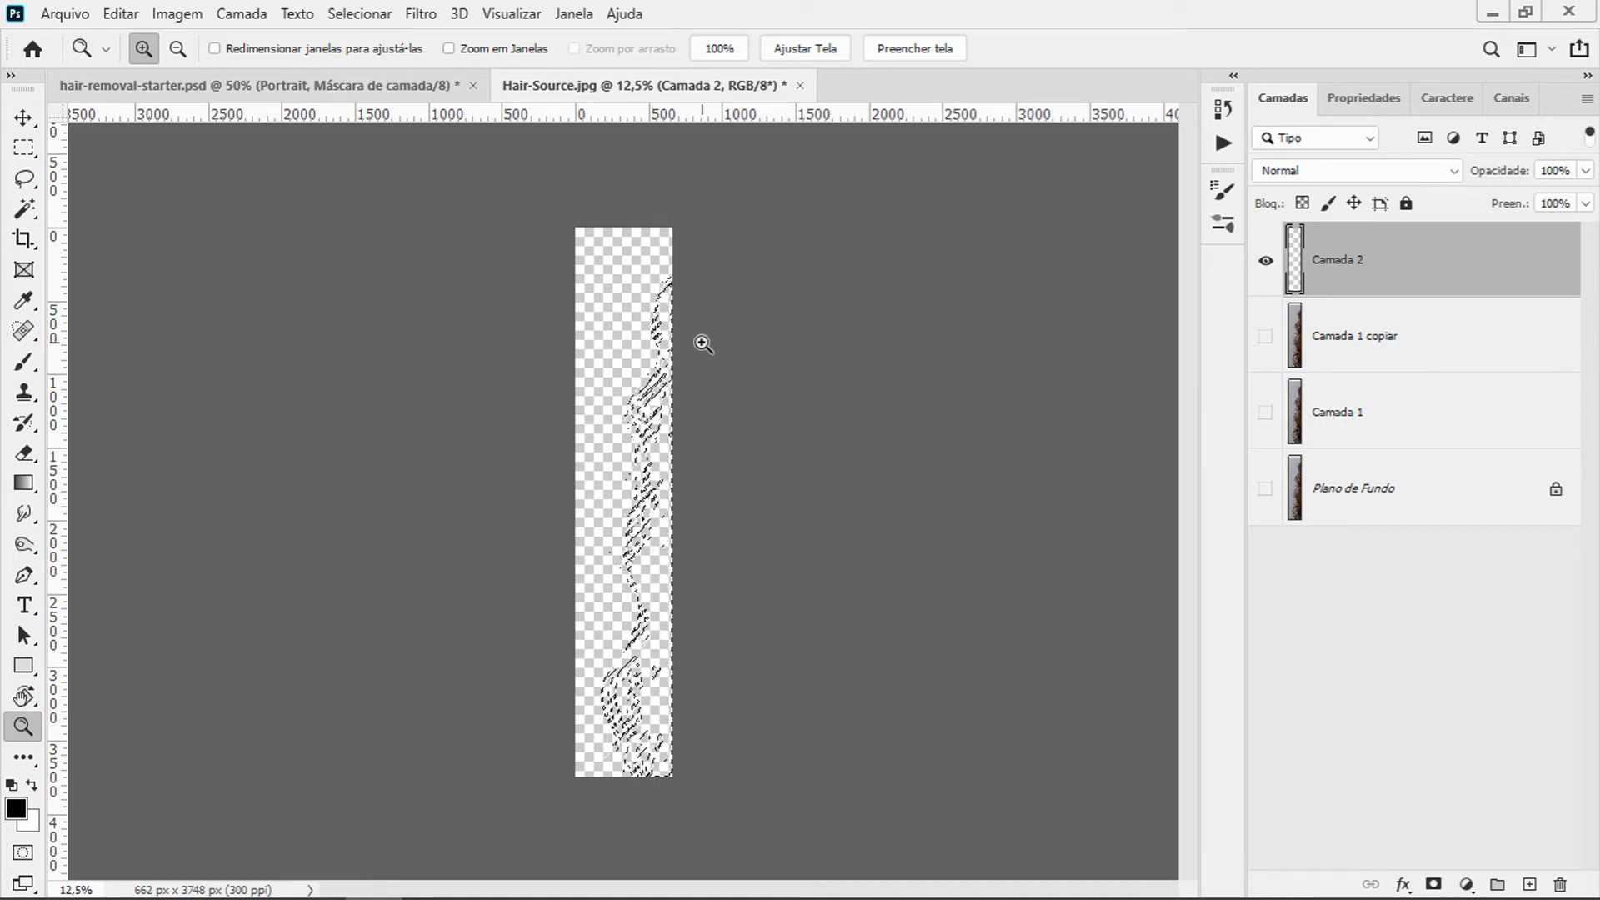
# Fill the hair selection with black on the new layer and deselect it, checking the strands along the strip.
pyautogui.hotkey('alt', 'Delete')
pyautogui.click(668, 407)
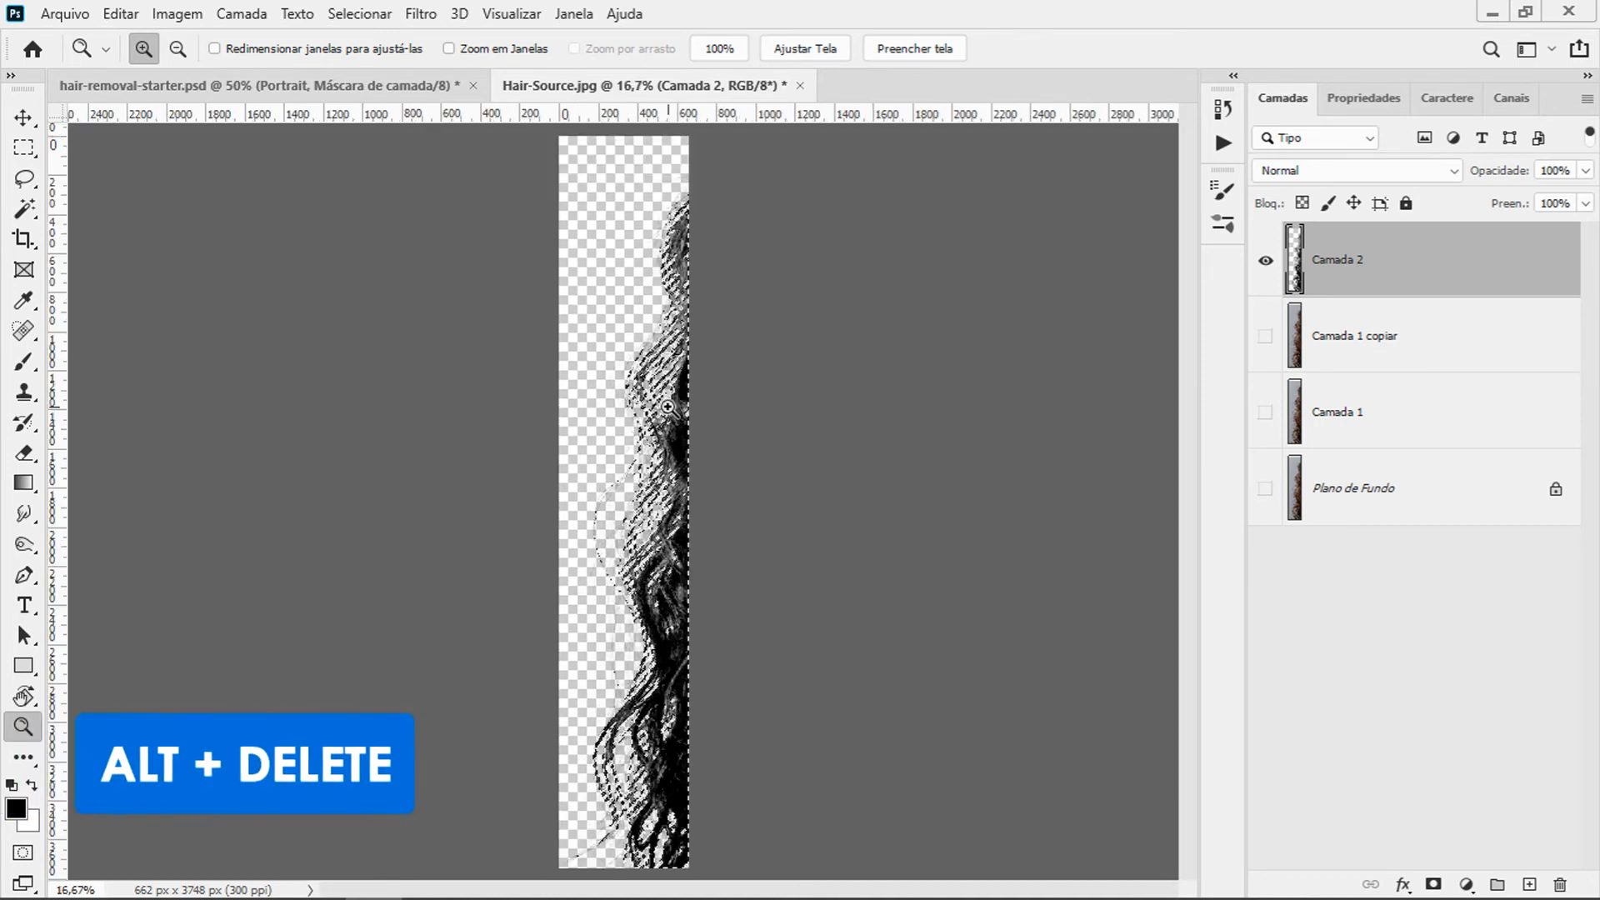
pyautogui.click(668, 407)
pyautogui.hotkey('ctrl', 'd')
pyautogui.moveTo(668, 475); pyautogui.dragTo(649, 286)
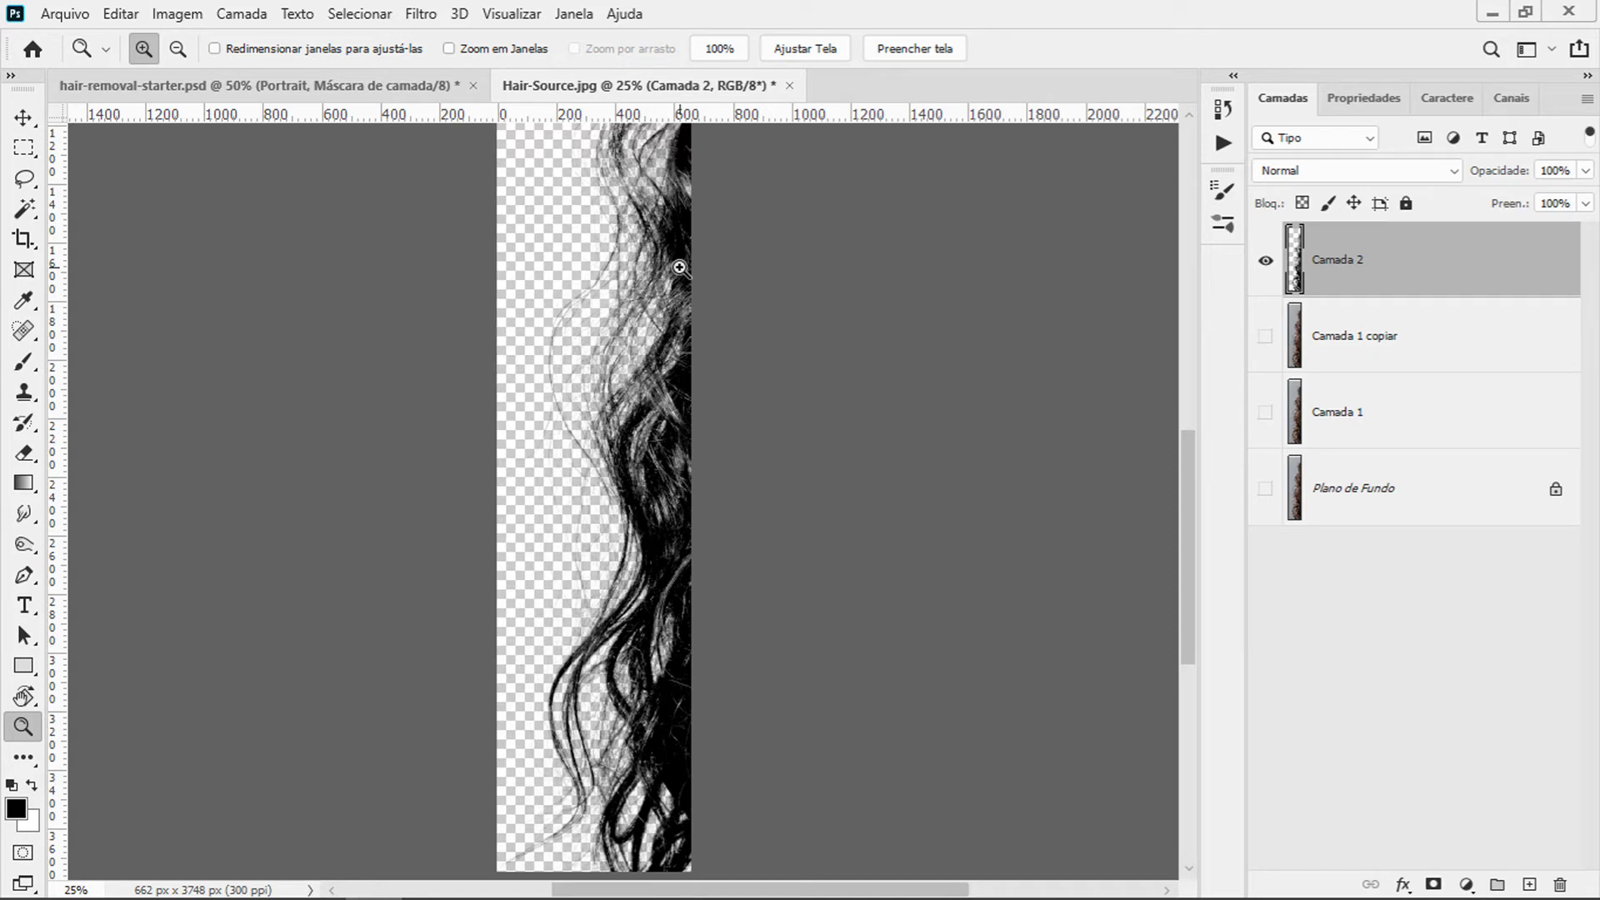
pyautogui.moveTo(680, 267); pyautogui.dragTo(622, 412)
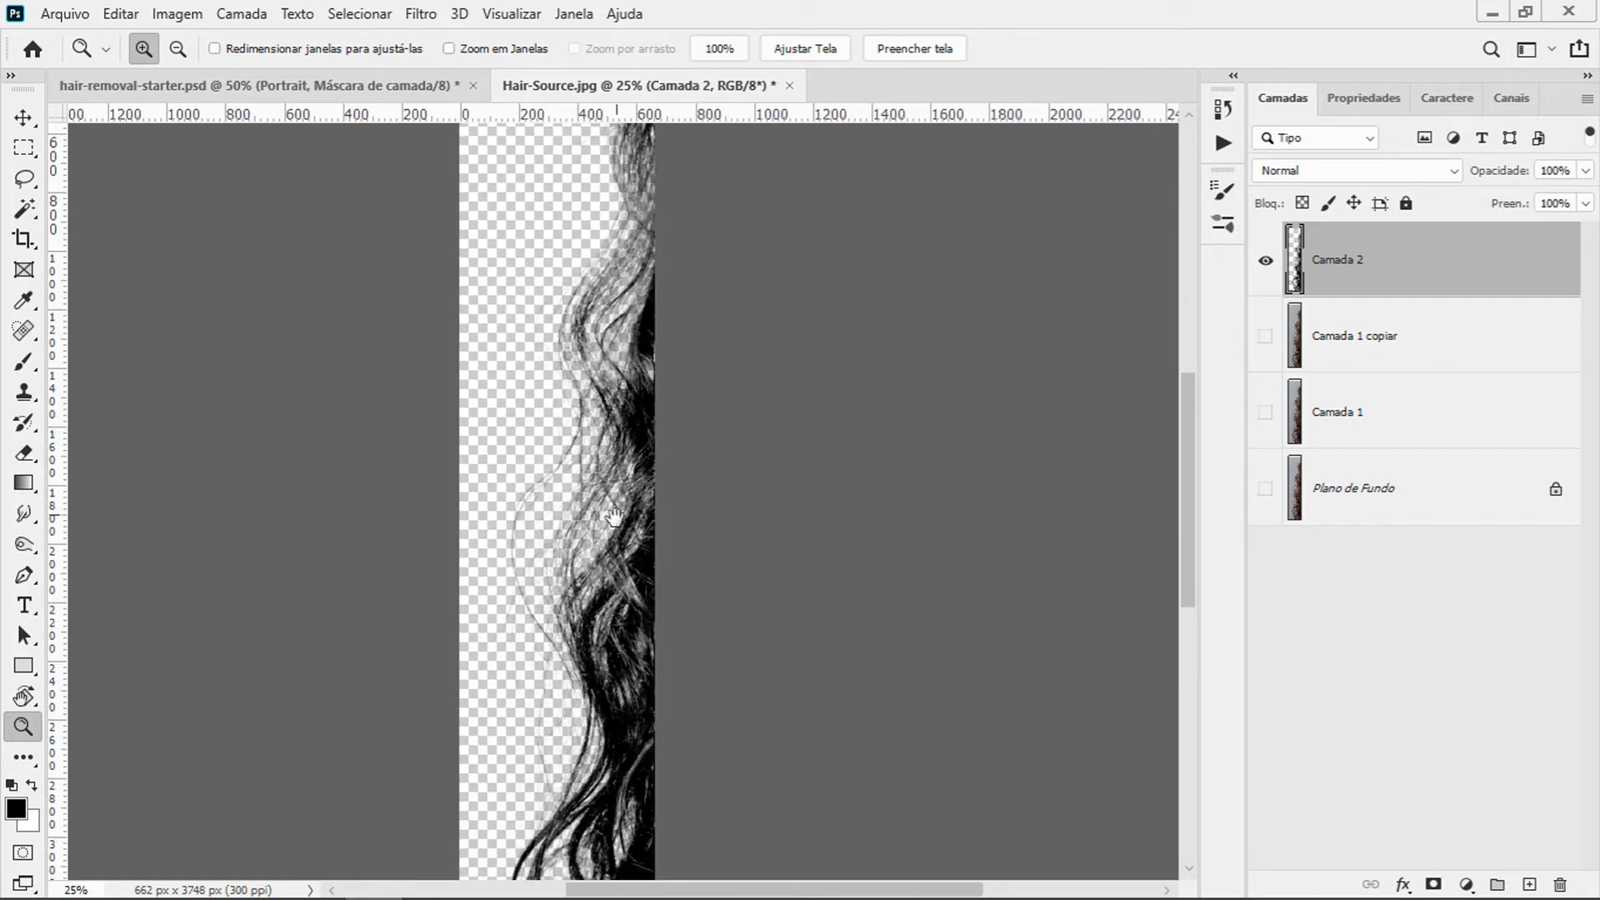
pyautogui.keyDown('alt'); pyautogui.click(622, 412); pyautogui.keyUp('alt')
pyautogui.keyDown('alt'); pyautogui.click(617, 422); pyautogui.keyUp('alt')
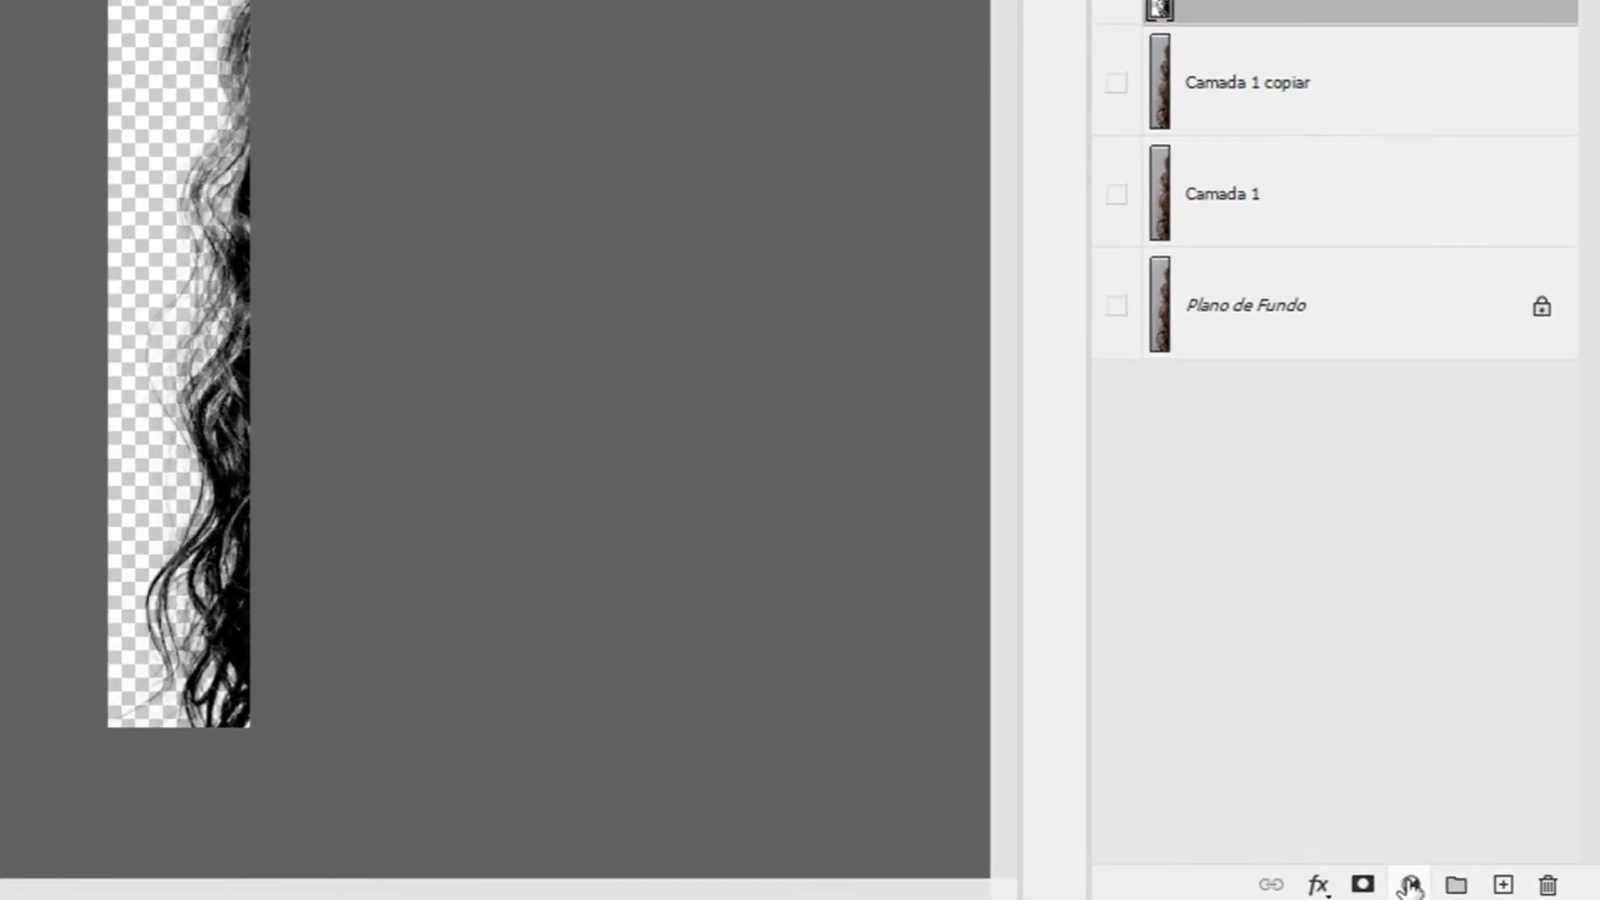
# Add a white (ffffff) solid color fill layer and place it directly below the black hair layer, Camada 2.
pyautogui.click(1467, 884)
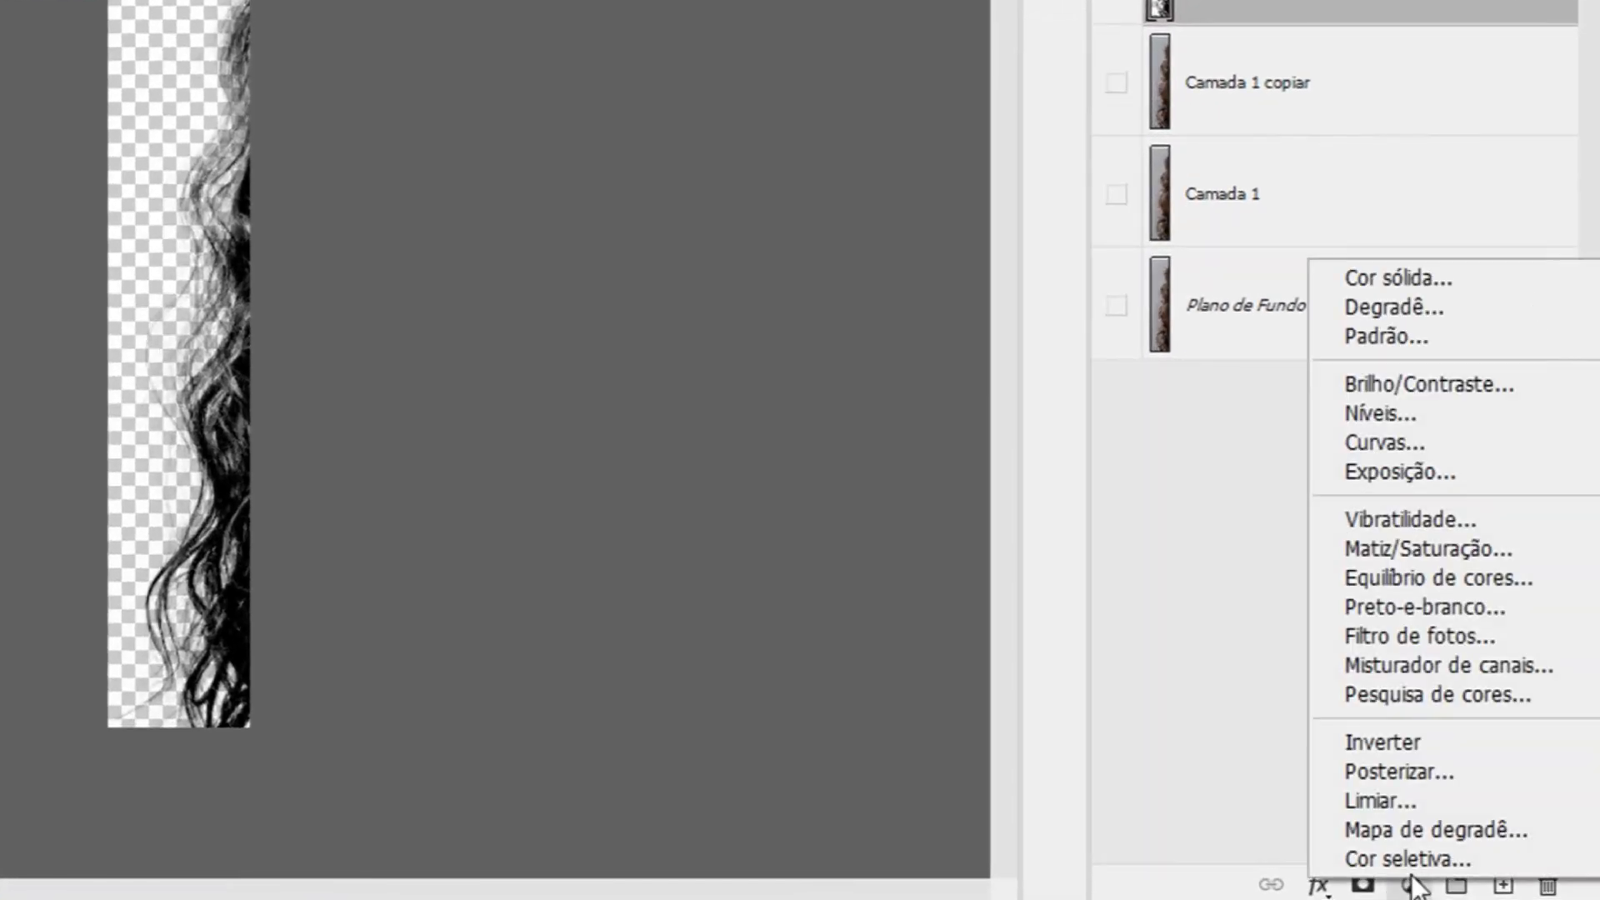
pyautogui.click(1477, 333)
pyautogui.write('ffffff')
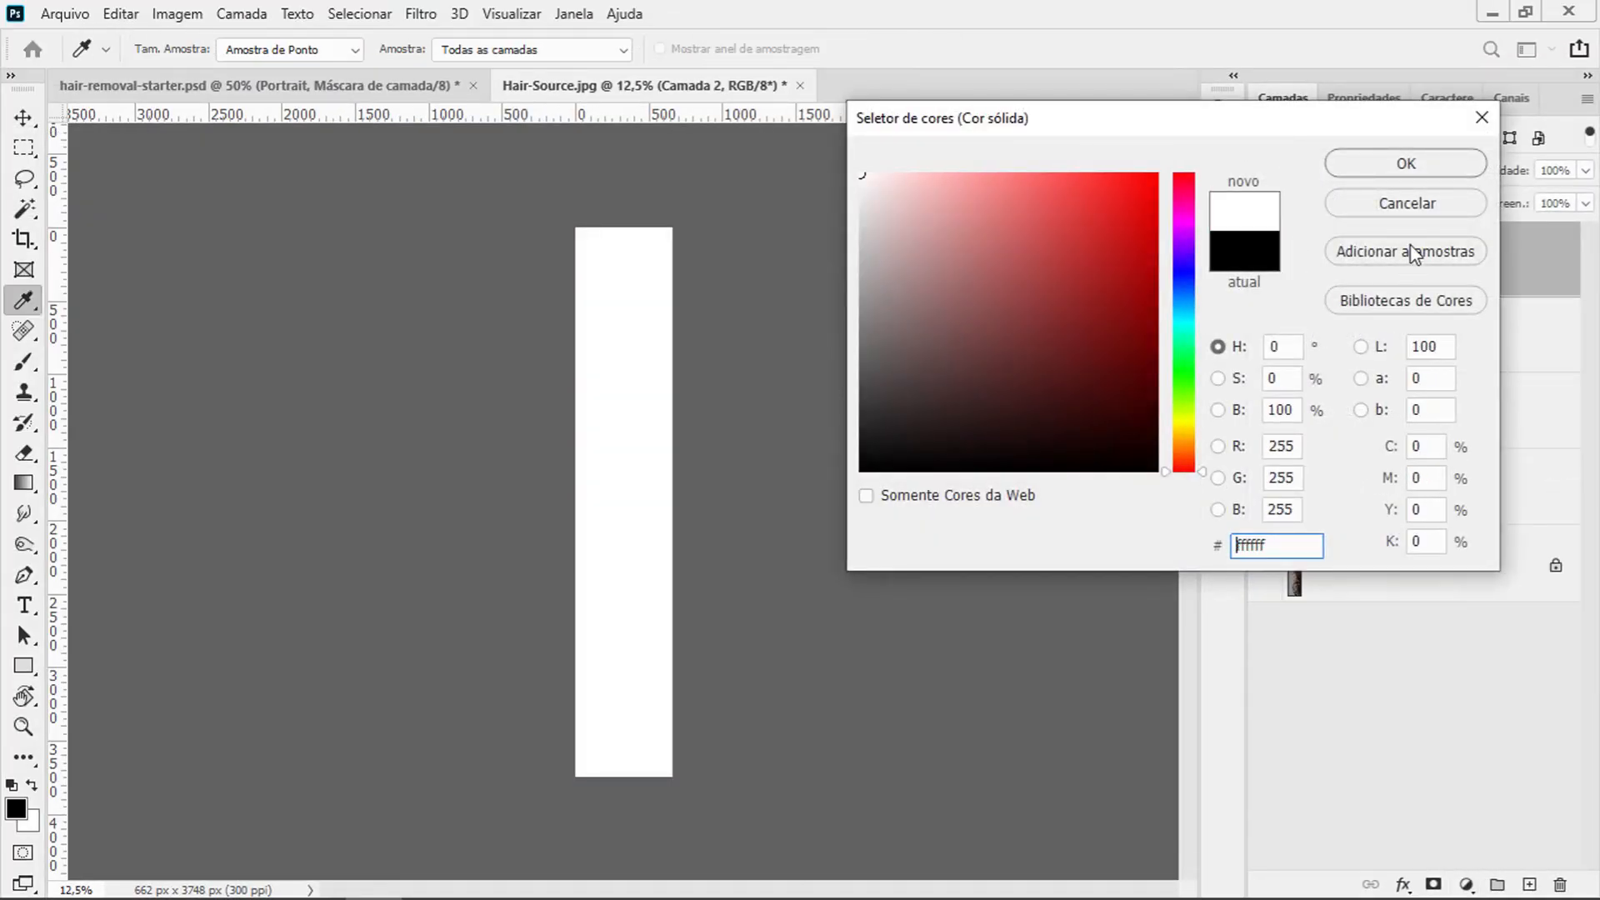
pyautogui.press('Return')
pyautogui.moveTo(1415, 282); pyautogui.dragTo(1447, 383)
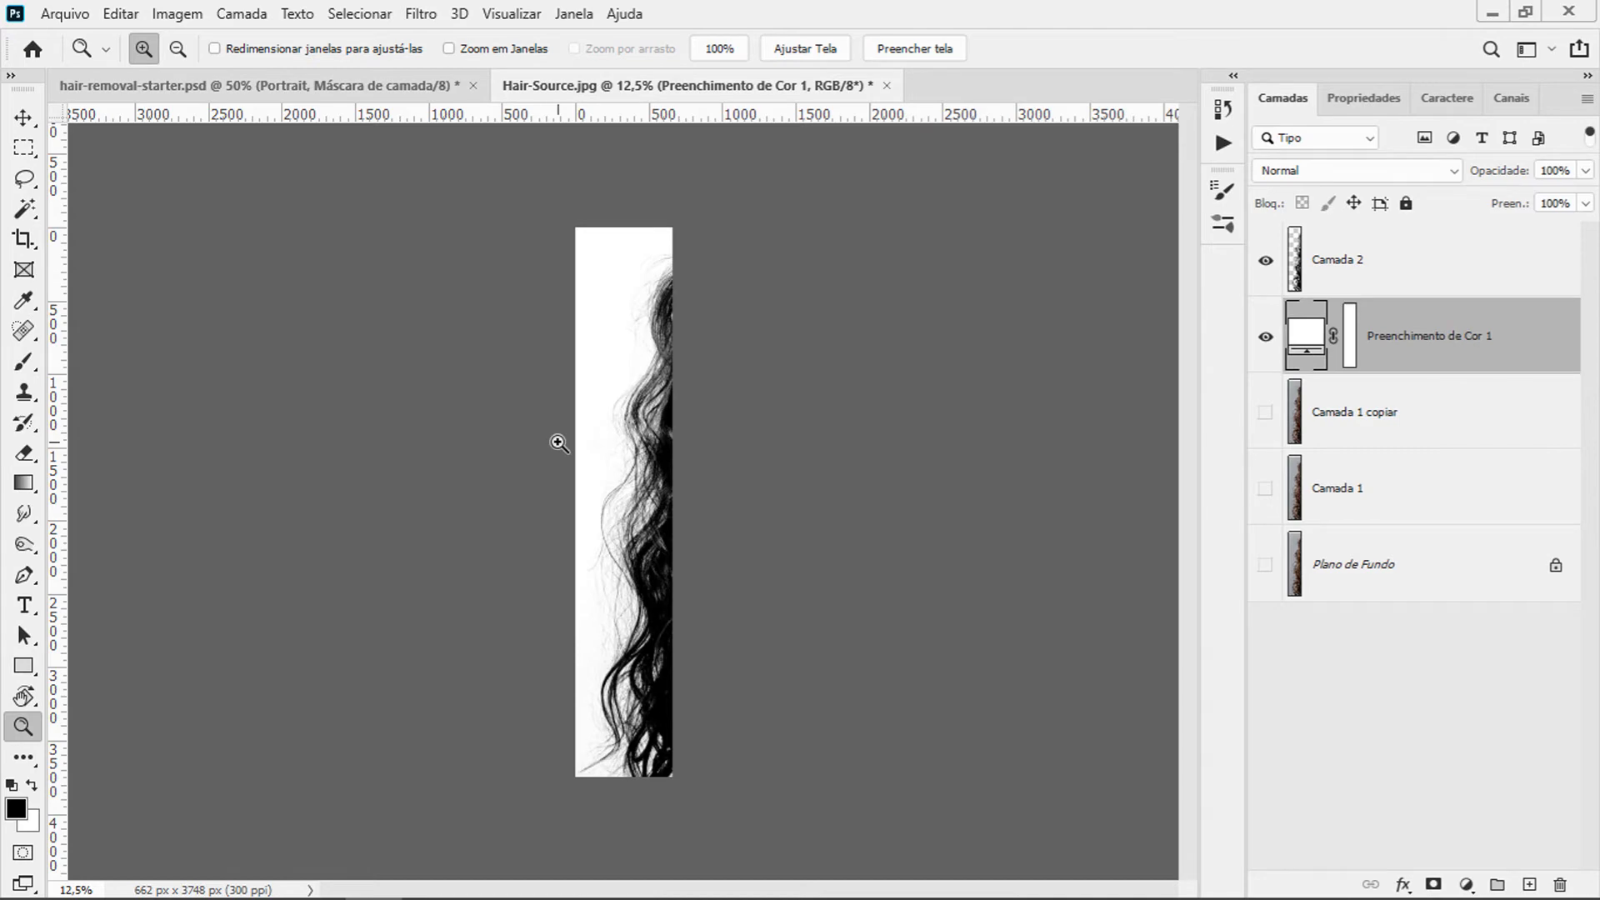
# Inspect the black hair strands against the white fill up close and select the Camada 2 layer.
pyautogui.click(679, 363)
pyautogui.click(678, 363)
pyautogui.moveTo(643, 798); pyautogui.dragTo(660, 665)
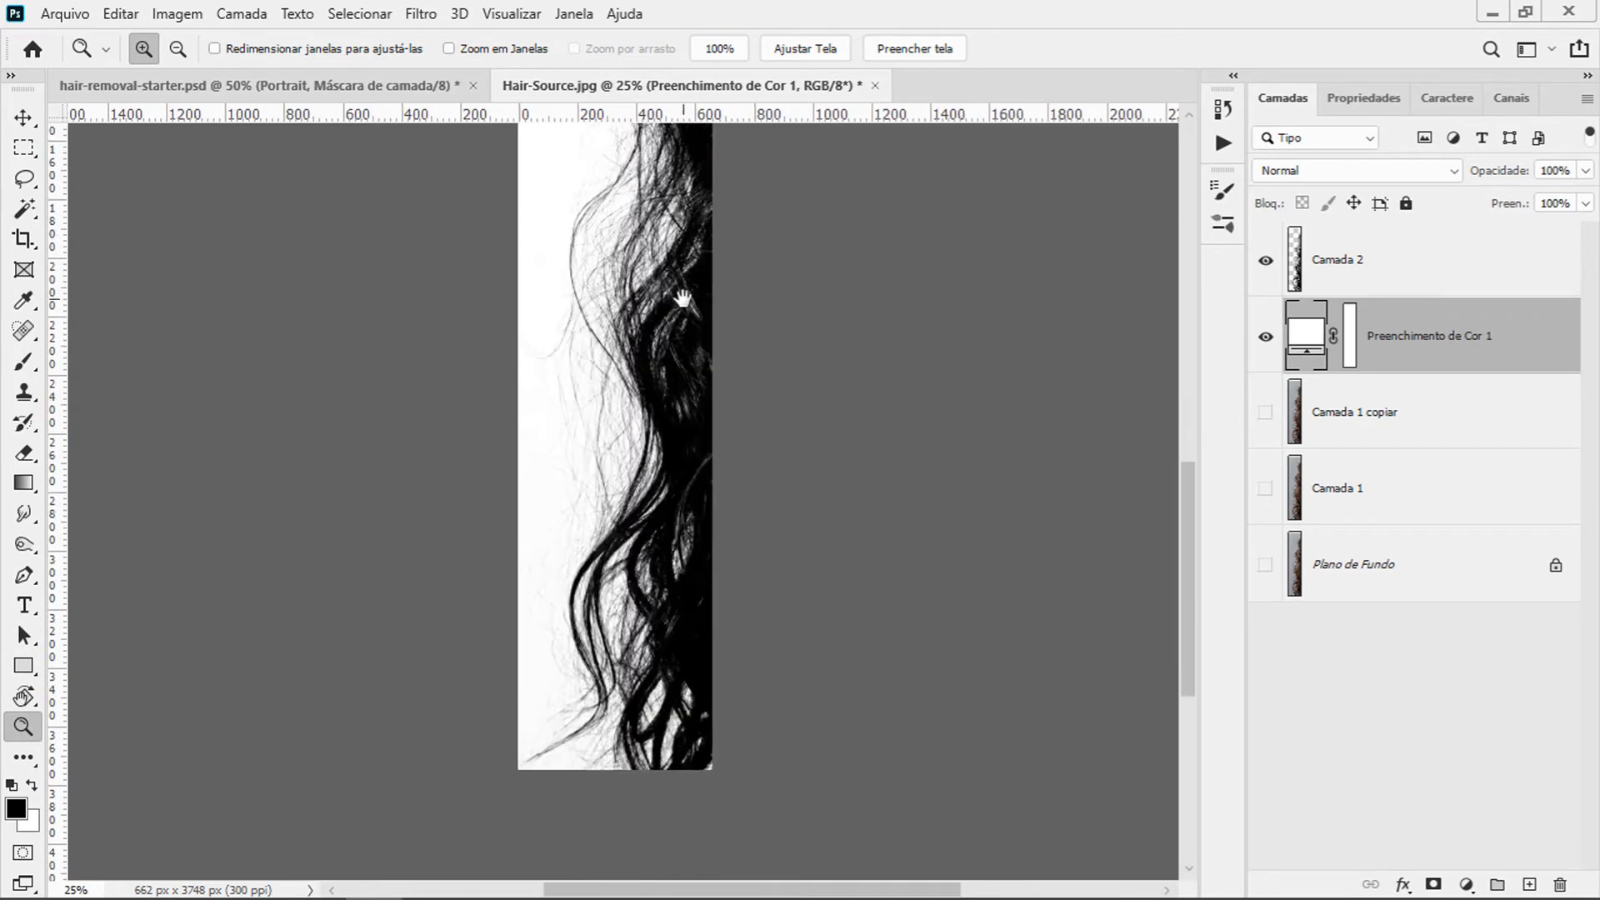
pyautogui.moveTo(685, 295); pyautogui.dragTo(632, 333)
pyautogui.keyDown('alt'); pyautogui.click(685, 344); pyautogui.keyUp('alt')
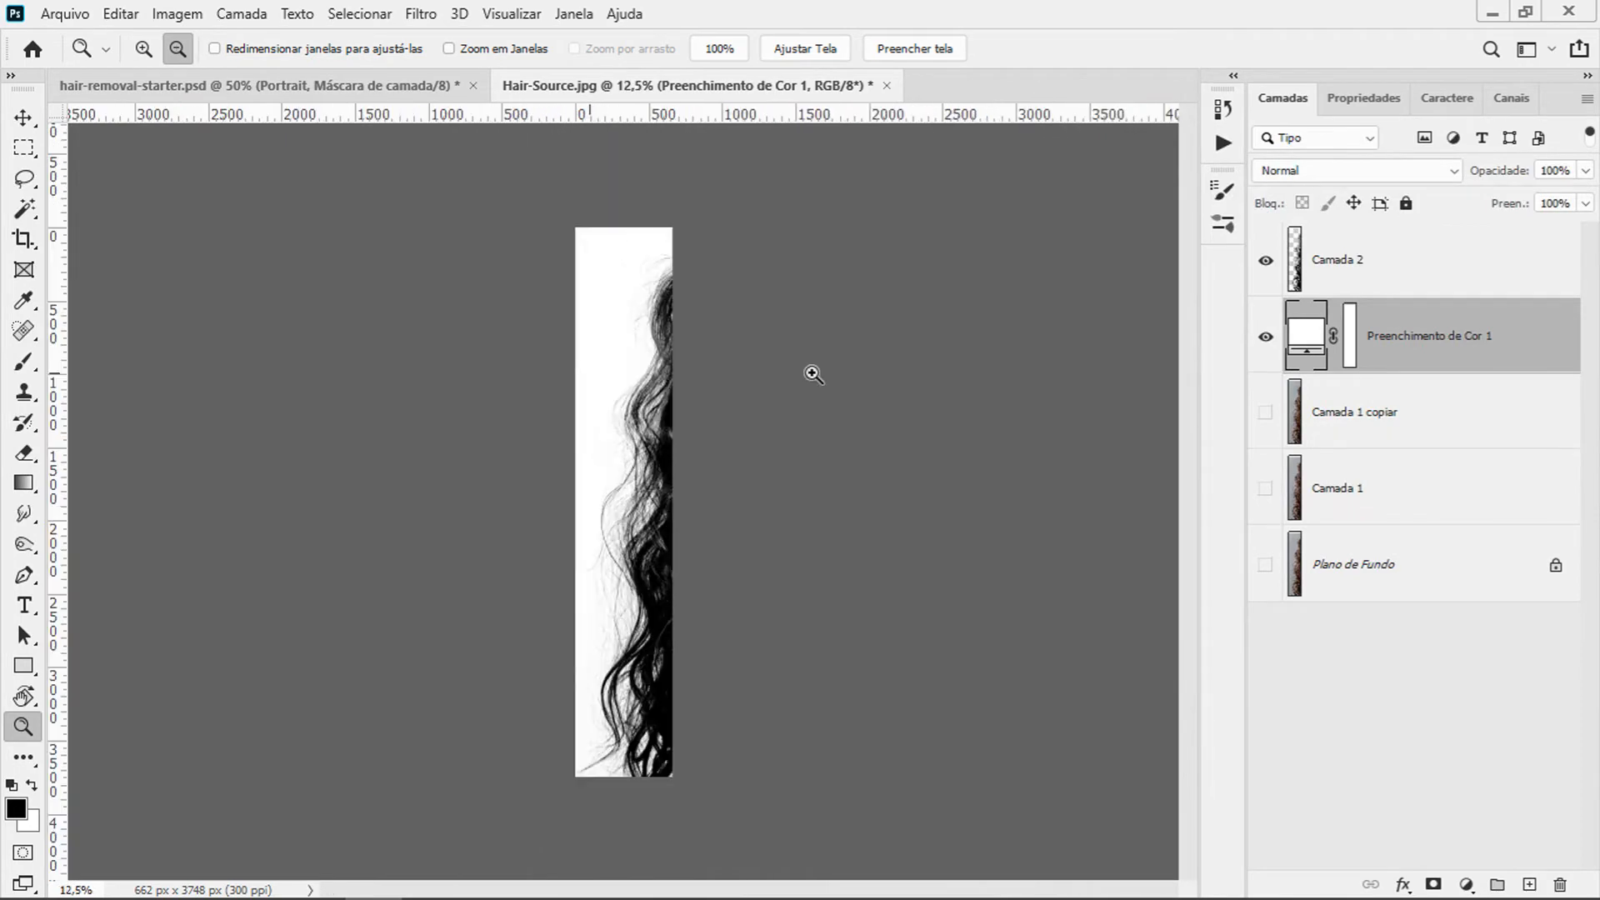
pyautogui.click(1352, 262)
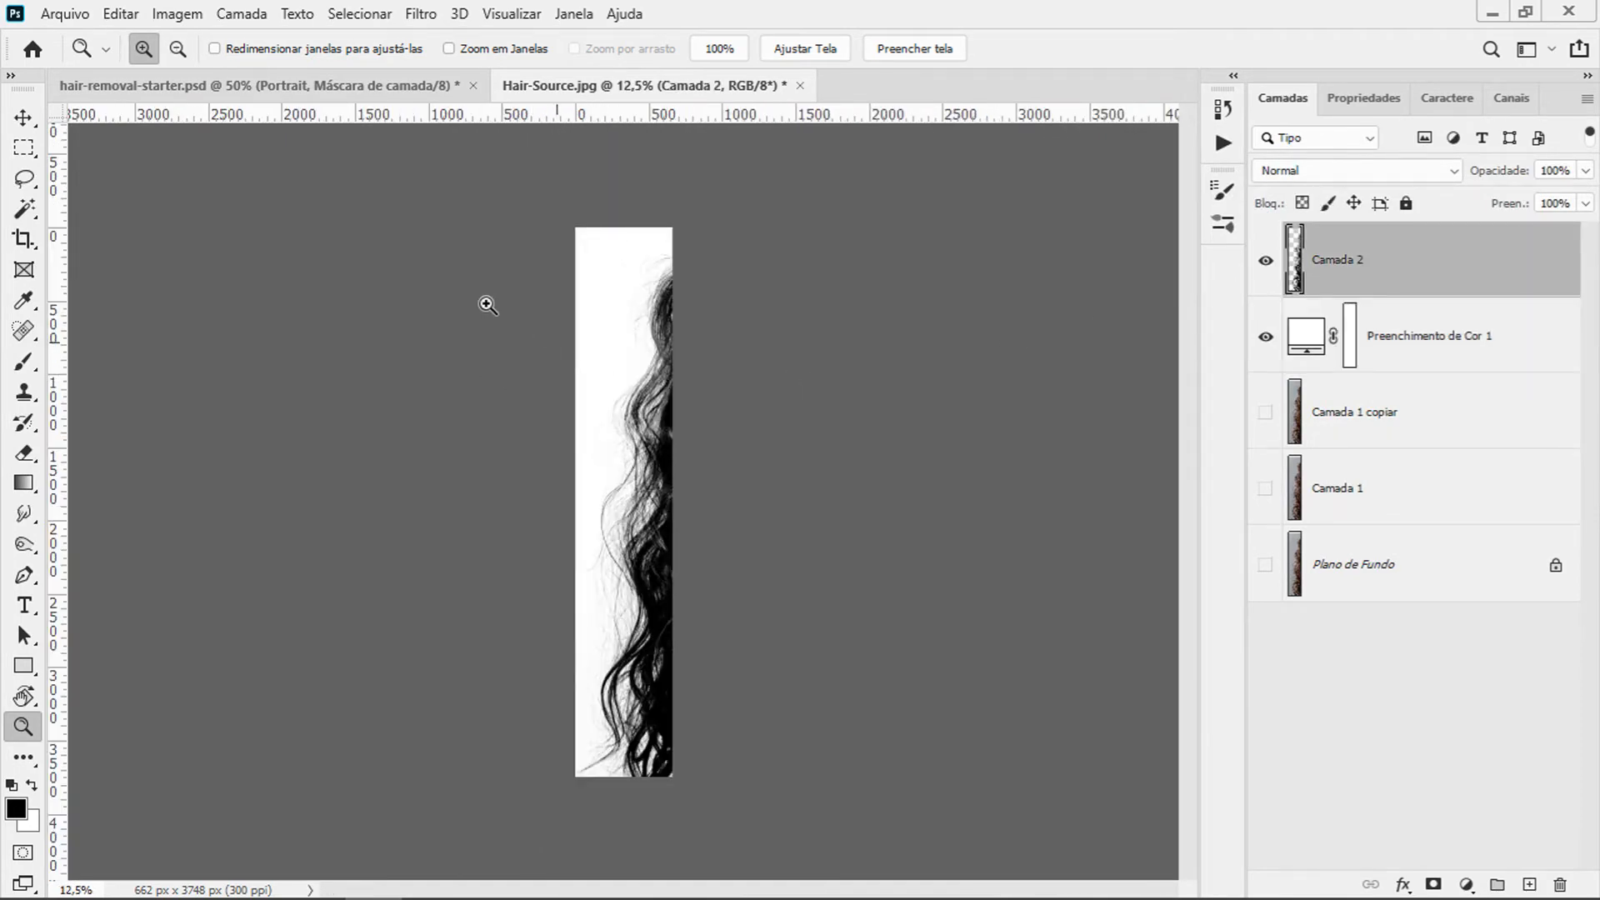
# Define a brush preset named Cabelo Aula from the black hair strands and activate the Brush tool.
pyautogui.click(133, 13)
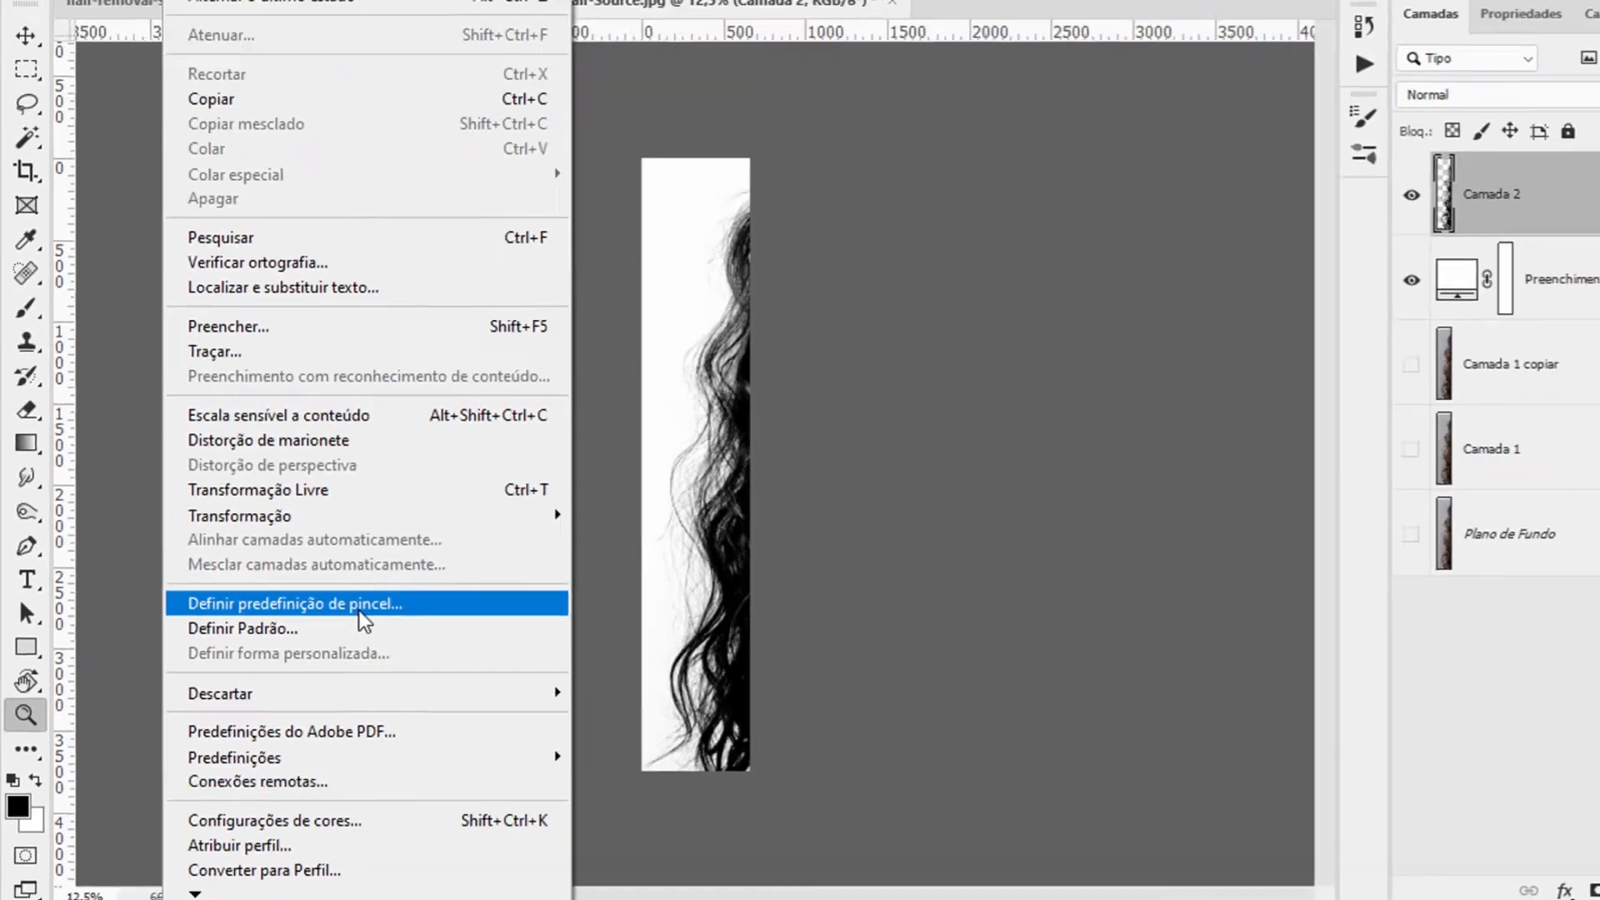
pyautogui.click(493, 554)
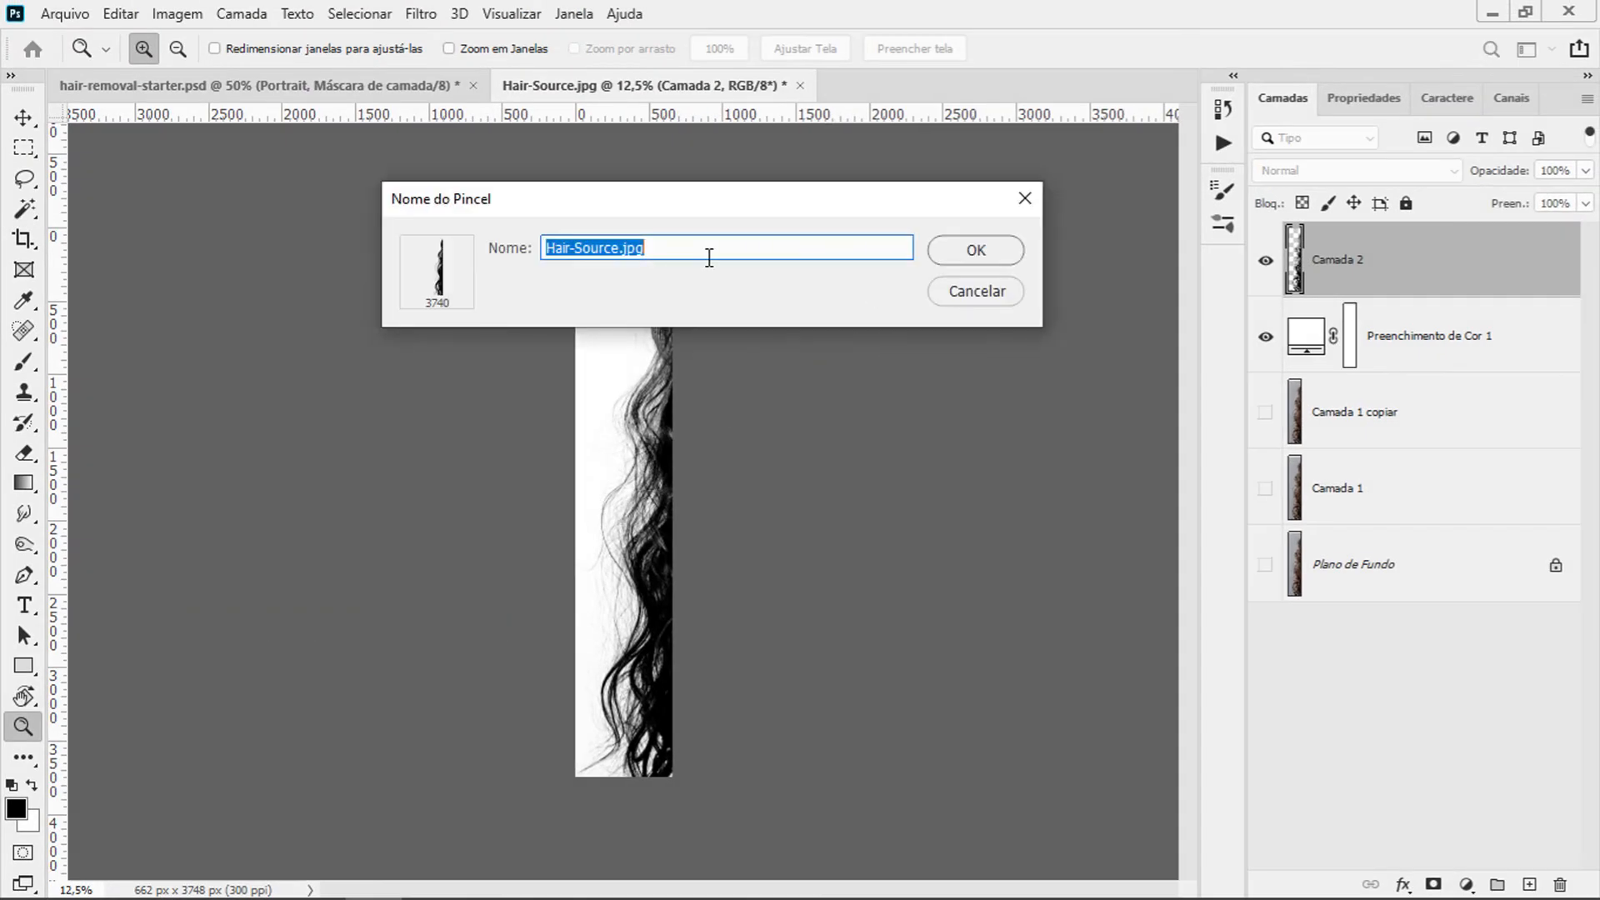
pyautogui.write('Cabelo Aula')
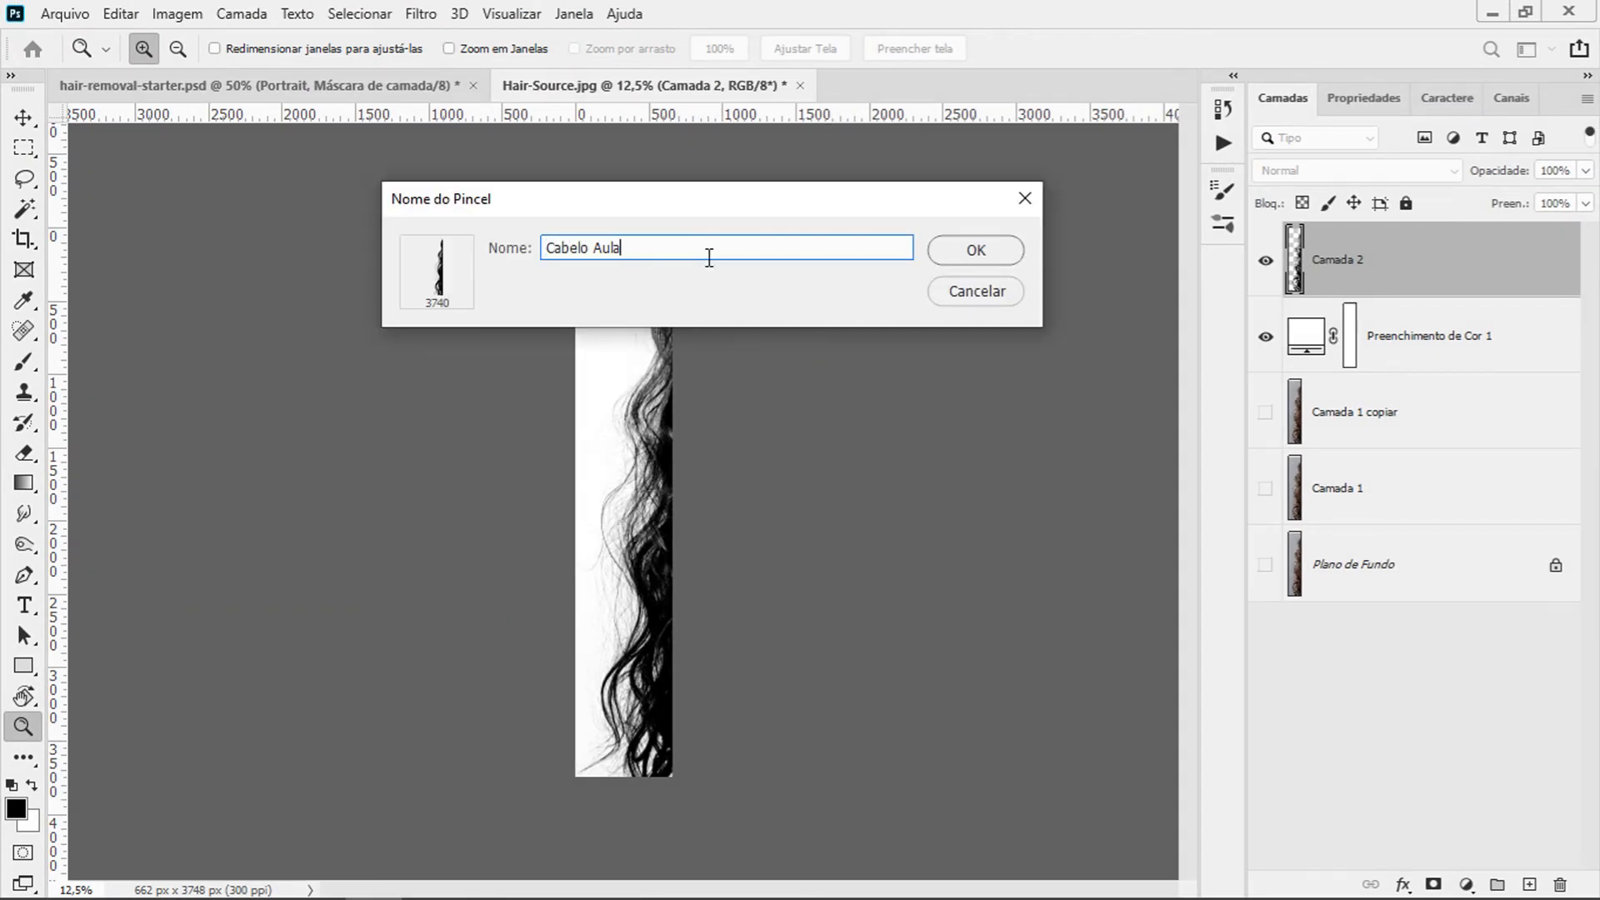
pyautogui.click(973, 250)
pyautogui.press('b')
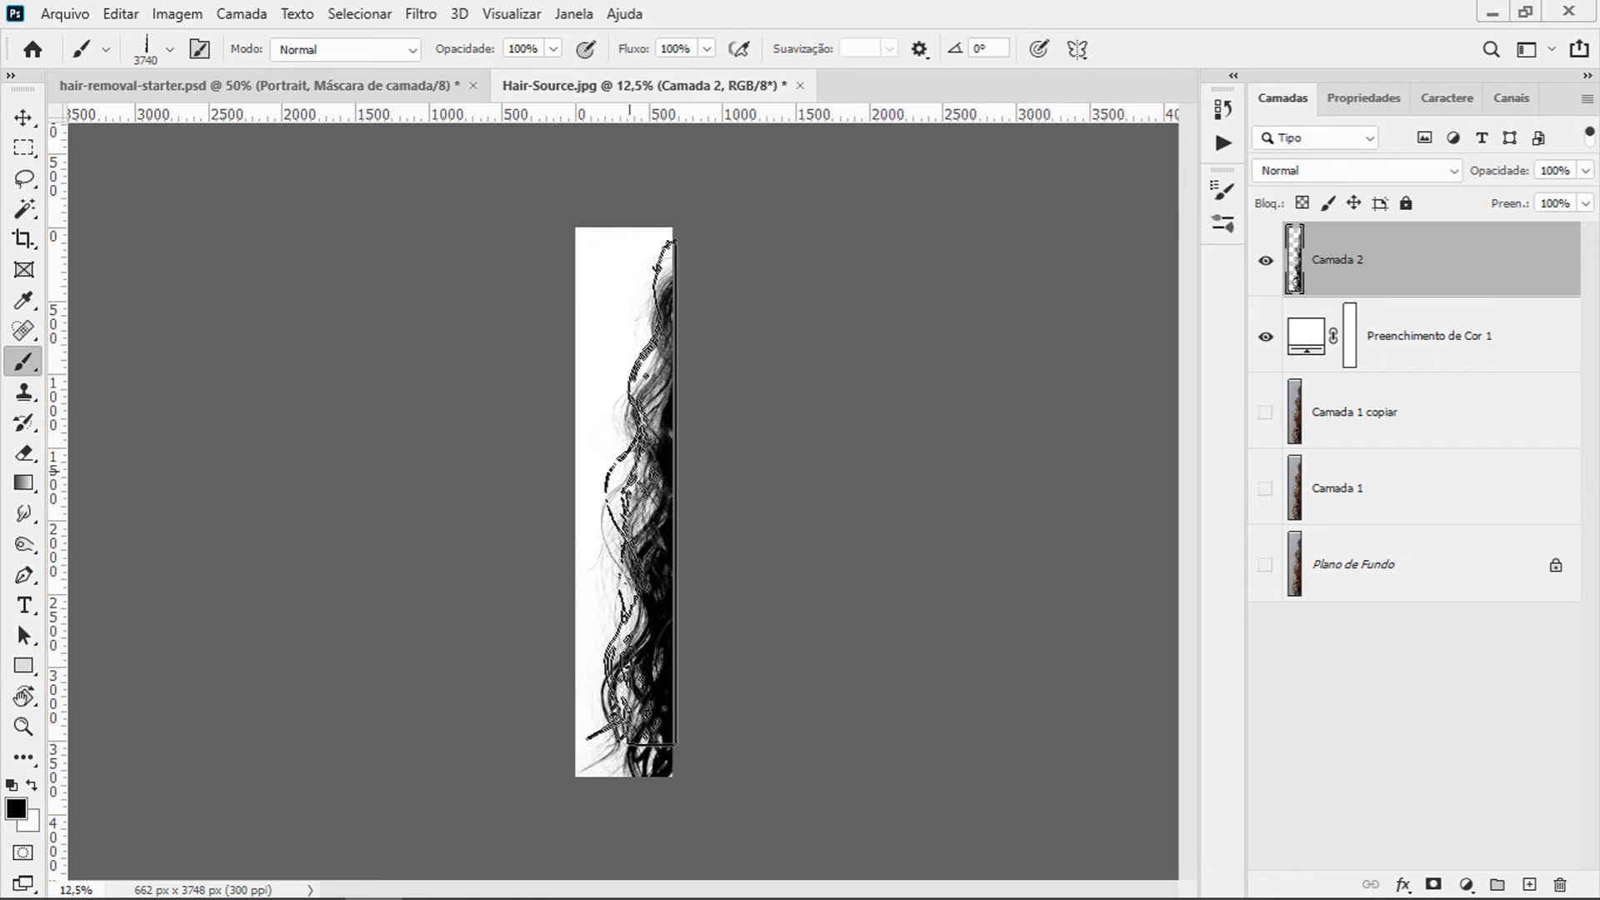
# Try stamping the new hair brush over the strand image three times, undoing each stamp.
pyautogui.click(614, 457)
pyautogui.hotkey('ctrl', 'z')
pyautogui.click(596, 453)
pyautogui.hotkey('ctrl', 'z')
pyautogui.click(584, 512)
pyautogui.hotkey('ctrl', 'z')
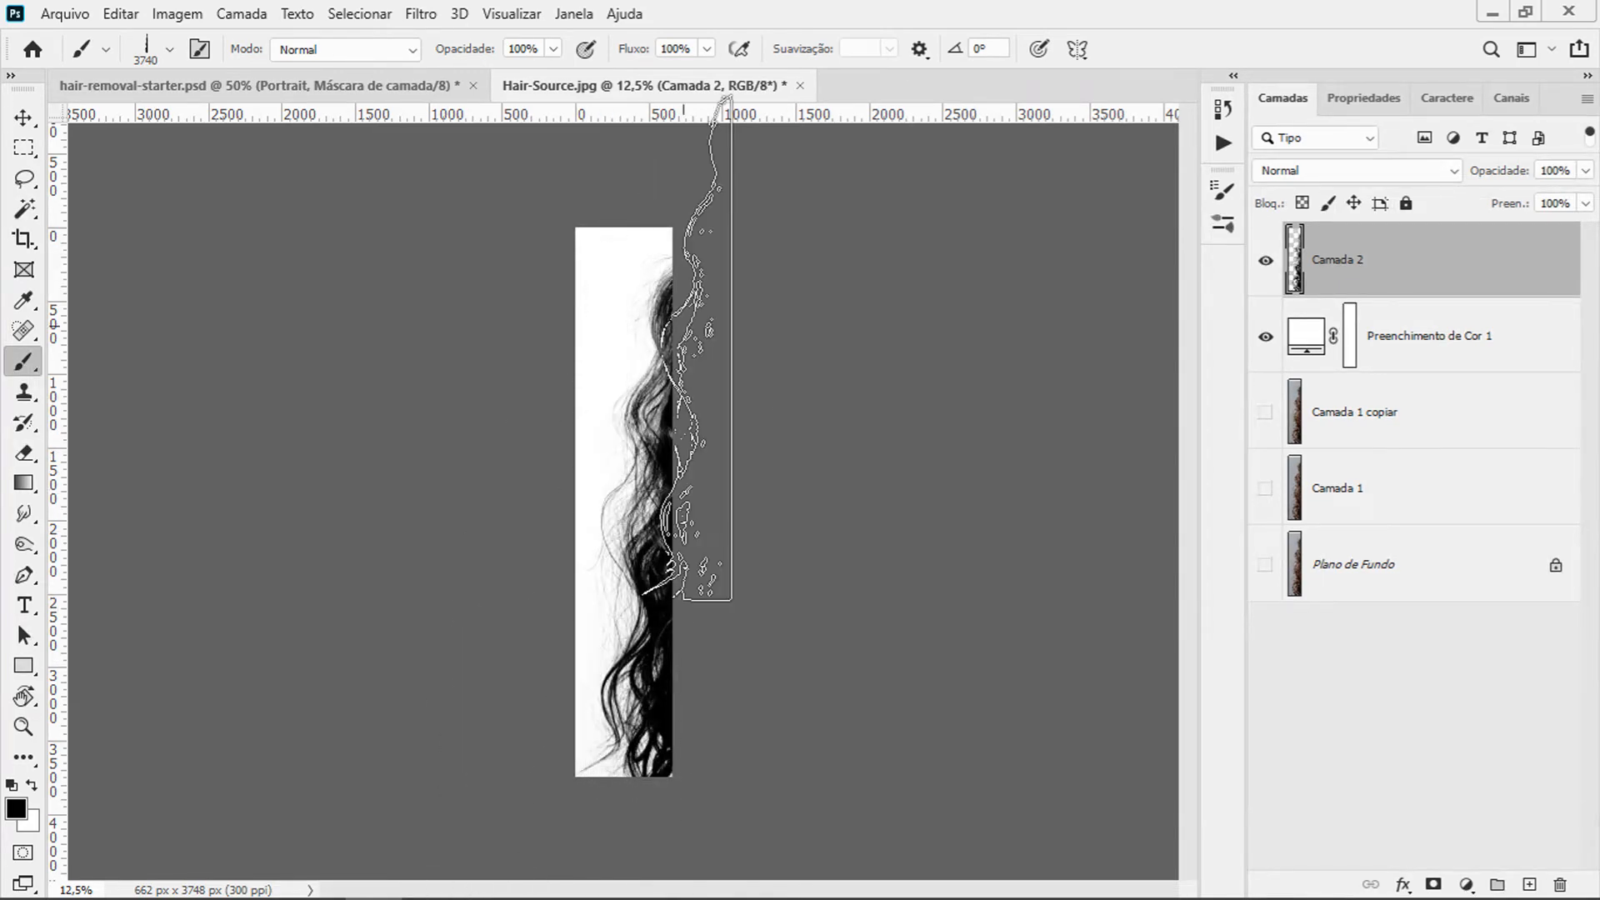
# Switch to hair-removal-starter.psd and add a new empty layer between the Portrait and Background layers.
pyautogui.click(297, 83)
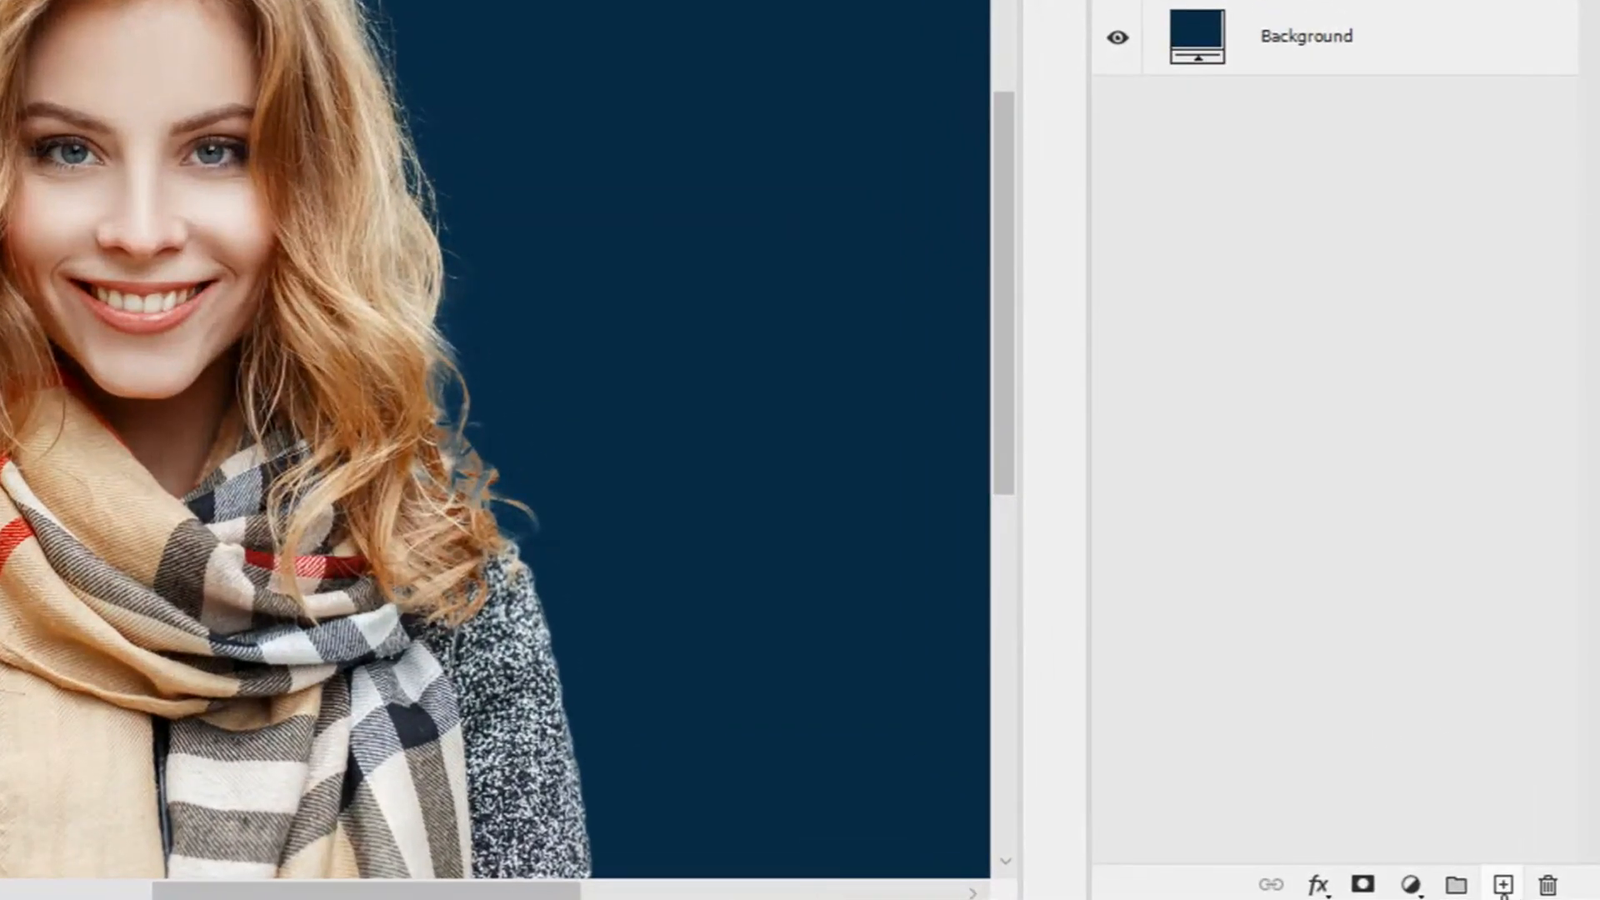
pyautogui.click(1505, 887)
pyautogui.moveTo(1403, 242); pyautogui.dragTo(1419, 315)
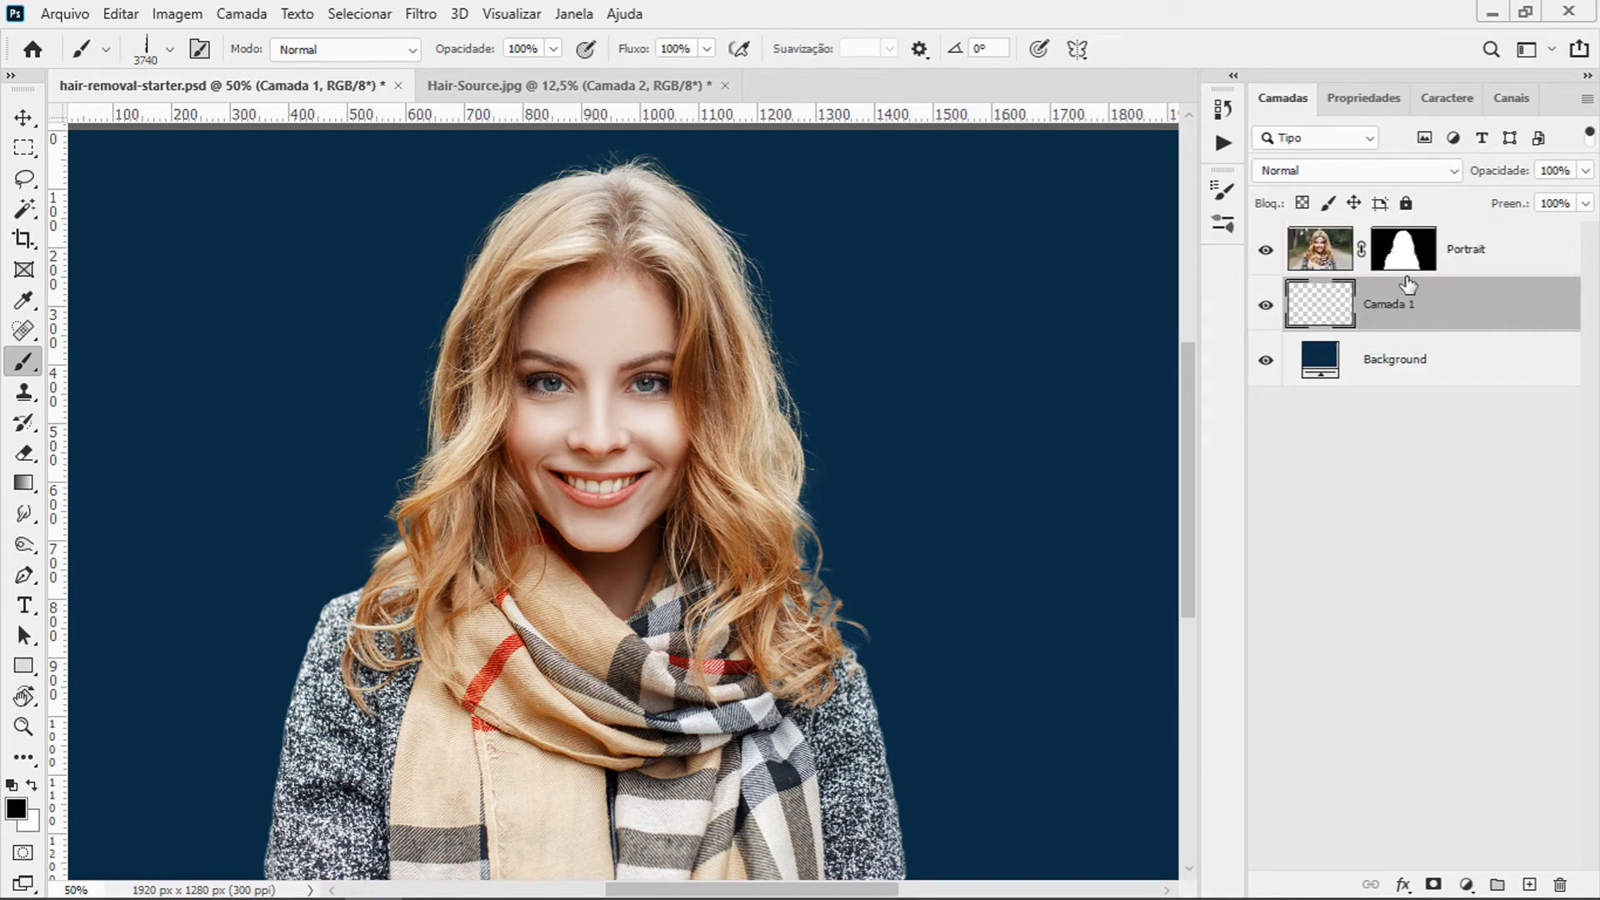
pyautogui.click(1266, 303)
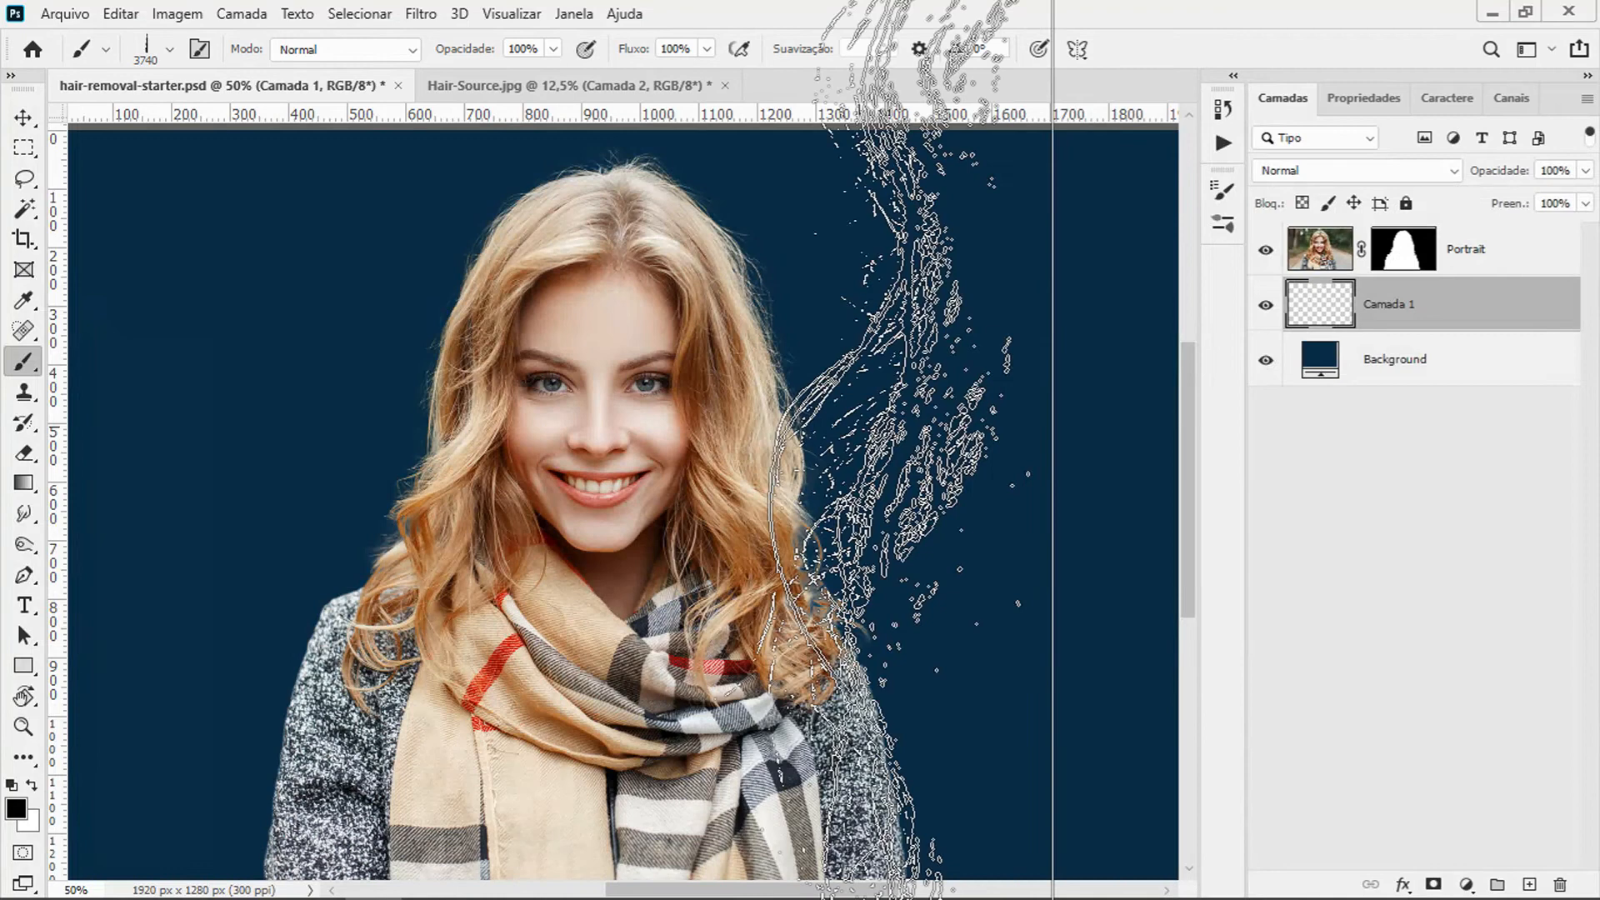
# Reduce the hair brush to 900 px and rotate its tip to -169° to follow the right side of the woman's hair.
pyautogui.press('[')
pyautogui.press('[')
pyautogui.press('[')
pyautogui.press('[')
pyautogui.press('Right')
pyautogui.press('Right')
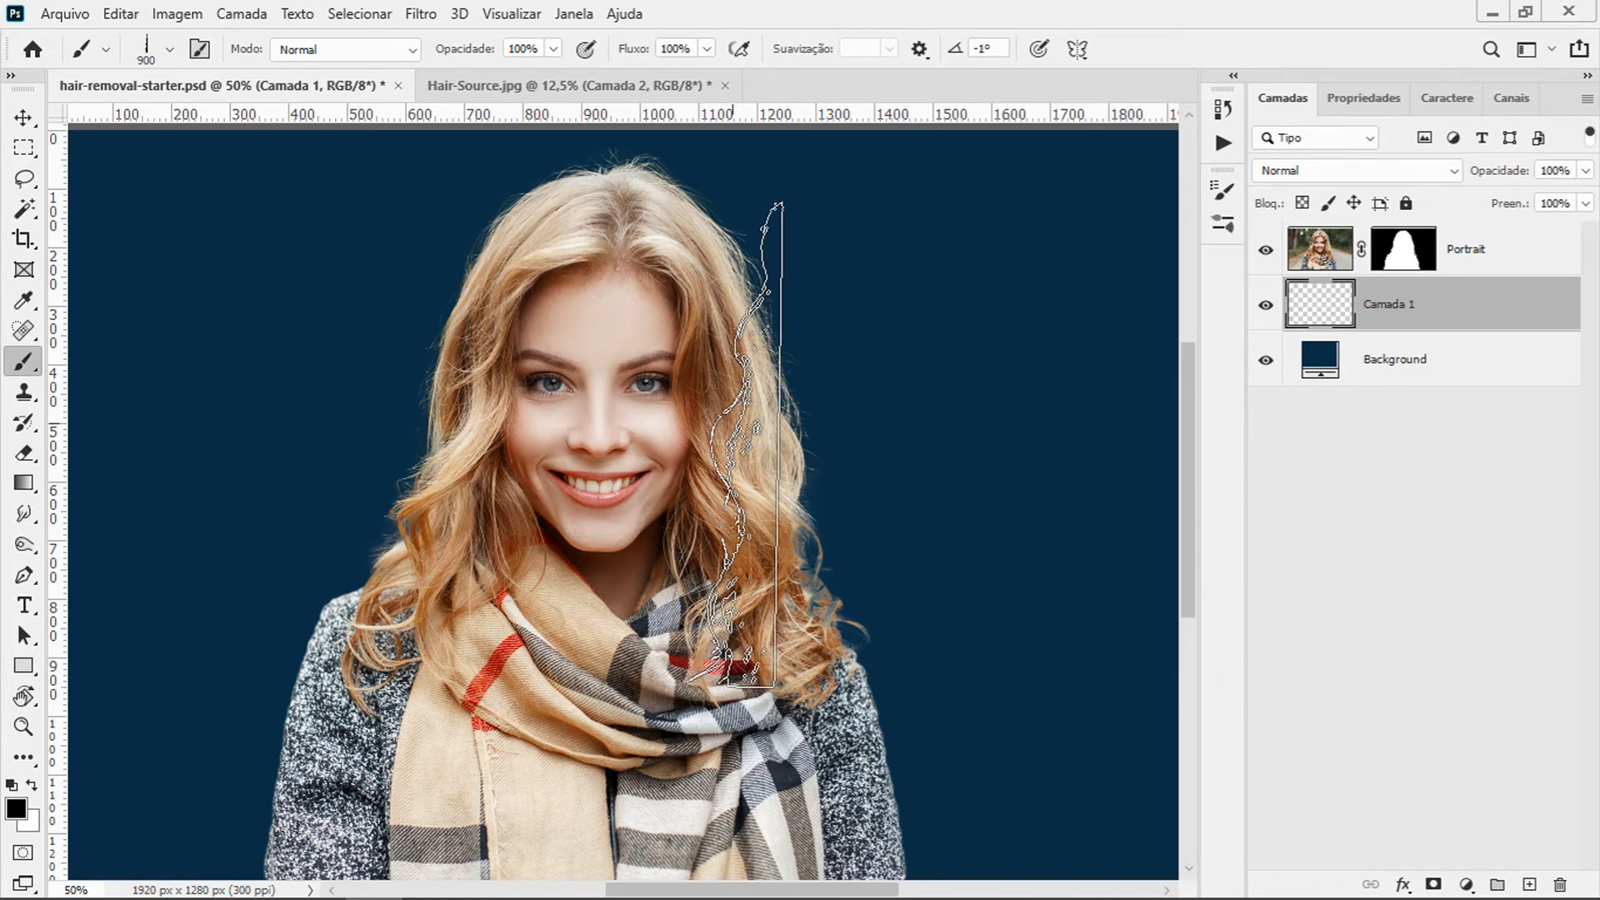
pyautogui.press('Right')
pyautogui.press('Right')
pyautogui.press('Right')
pyautogui.press('Right')
pyautogui.press('Right')
pyautogui.press('Right')
pyautogui.press('Right')
pyautogui.press('Right')
pyautogui.press('Right')
pyautogui.press('Right')
pyautogui.press('Right')
pyautogui.press('Right')
pyautogui.press('Right')
pyautogui.press('Right')
pyautogui.press('Right')
pyautogui.press('Right')
pyautogui.press('Right')
pyautogui.press('Right')
pyautogui.press('Right')
pyautogui.press('Right')
pyautogui.press('Right')
pyautogui.press('Right')
pyautogui.press('Right')
pyautogui.press('Right')
pyautogui.press('Right')
pyautogui.press('Right')
pyautogui.press('Right')
pyautogui.press('Right')
pyautogui.press('Right')
pyautogui.press('Right')
pyautogui.press('Right')
pyautogui.press('Right')
pyautogui.press('Right')
pyautogui.press('Right')
pyautogui.press('Right')
pyautogui.press('Right')
pyautogui.press('Right')
pyautogui.press('Right')
pyautogui.press('Right')
pyautogui.press('Right')
pyautogui.press('Right')
pyautogui.press('Right')
pyautogui.press('Right')
pyautogui.press('Right')
pyautogui.press('Right')
pyautogui.press('Right')
pyautogui.press('Right')
pyautogui.press('Right')
pyautogui.press('Right')
pyautogui.press('Right')
pyautogui.press('Right')
pyautogui.press('Right')
pyautogui.press('Right')
pyautogui.press('Right')
pyautogui.press('Right')
pyautogui.press('Right')
pyautogui.press('Right')
pyautogui.press('Right')
pyautogui.press('Right')
pyautogui.press('Right')
pyautogui.press('Right')
pyautogui.press('Right')
pyautogui.press('Right')
pyautogui.press('Right')
pyautogui.press('Right')
pyautogui.press('Right')
pyautogui.press('Right')
pyautogui.press('Right')
pyautogui.press('Right')
pyautogui.press('Right')
pyautogui.press('Right')
pyautogui.press('Right')
pyautogui.press('Right')
pyautogui.press('Right')
pyautogui.press('Right')
pyautogui.press('Right')
pyautogui.press('Right')
pyautogui.press('Right')
pyautogui.press('Right')
pyautogui.press('Right')
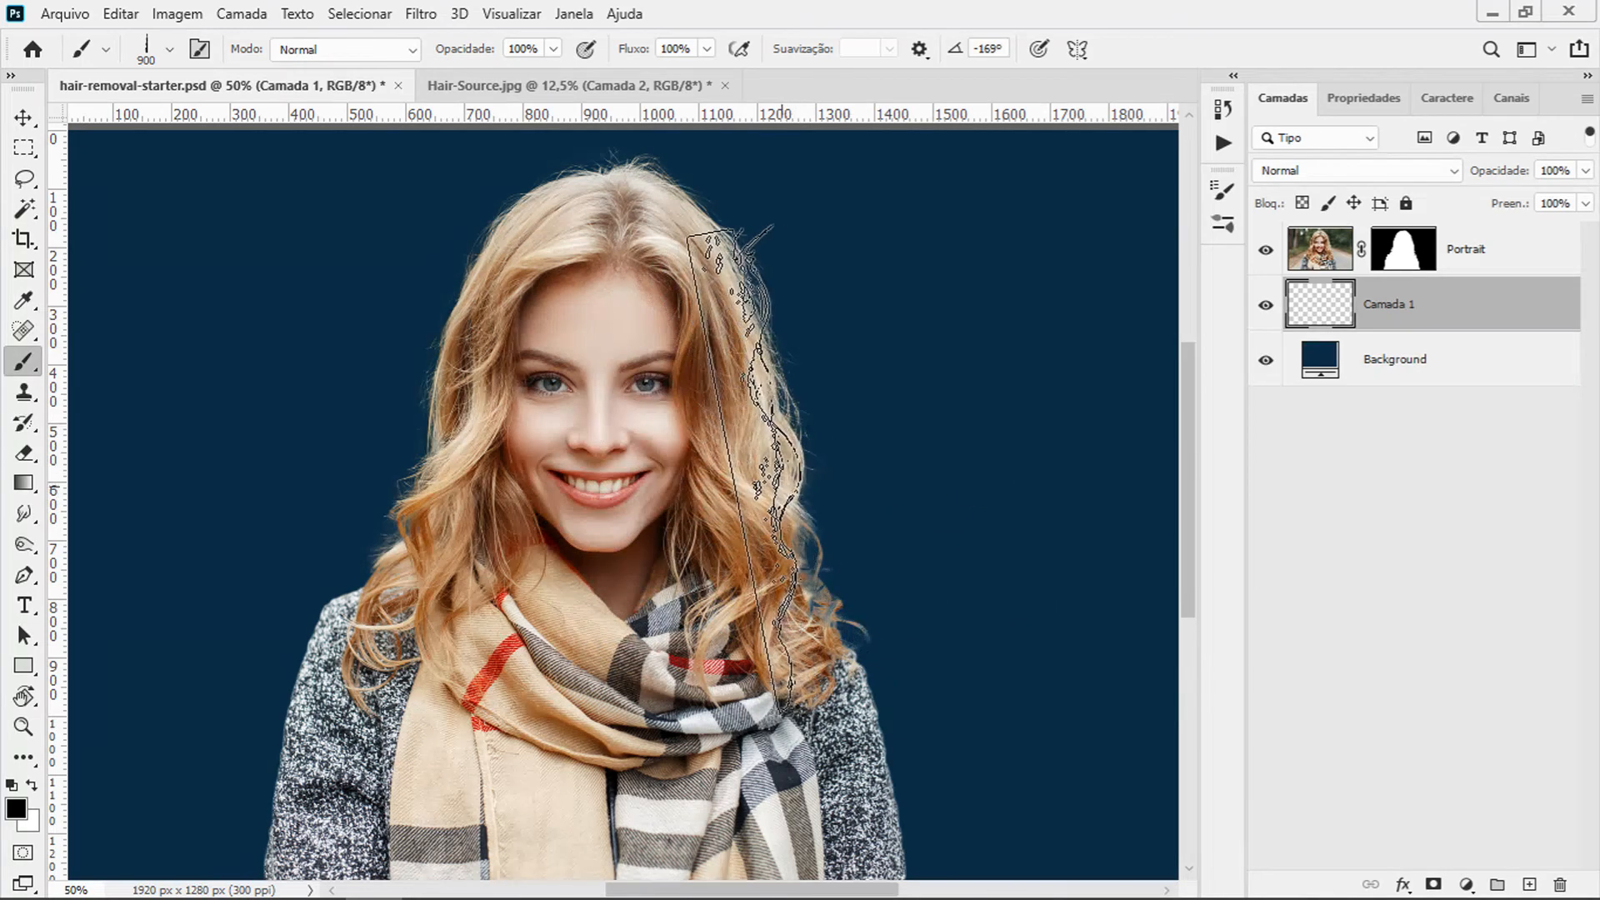
# Set the hair brush to 600 px and -161°, and paint beige strands along the hair's right edge on Camada 1.
pyautogui.press('[')
pyautogui.press('[')
pyautogui.press('[')
pyautogui.press('Left')
pyautogui.press('Left')
pyautogui.press('Left')
pyautogui.press('Left')
pyautogui.press('Left')
pyautogui.press('Left')
pyautogui.press('Left')
pyautogui.press('Left')
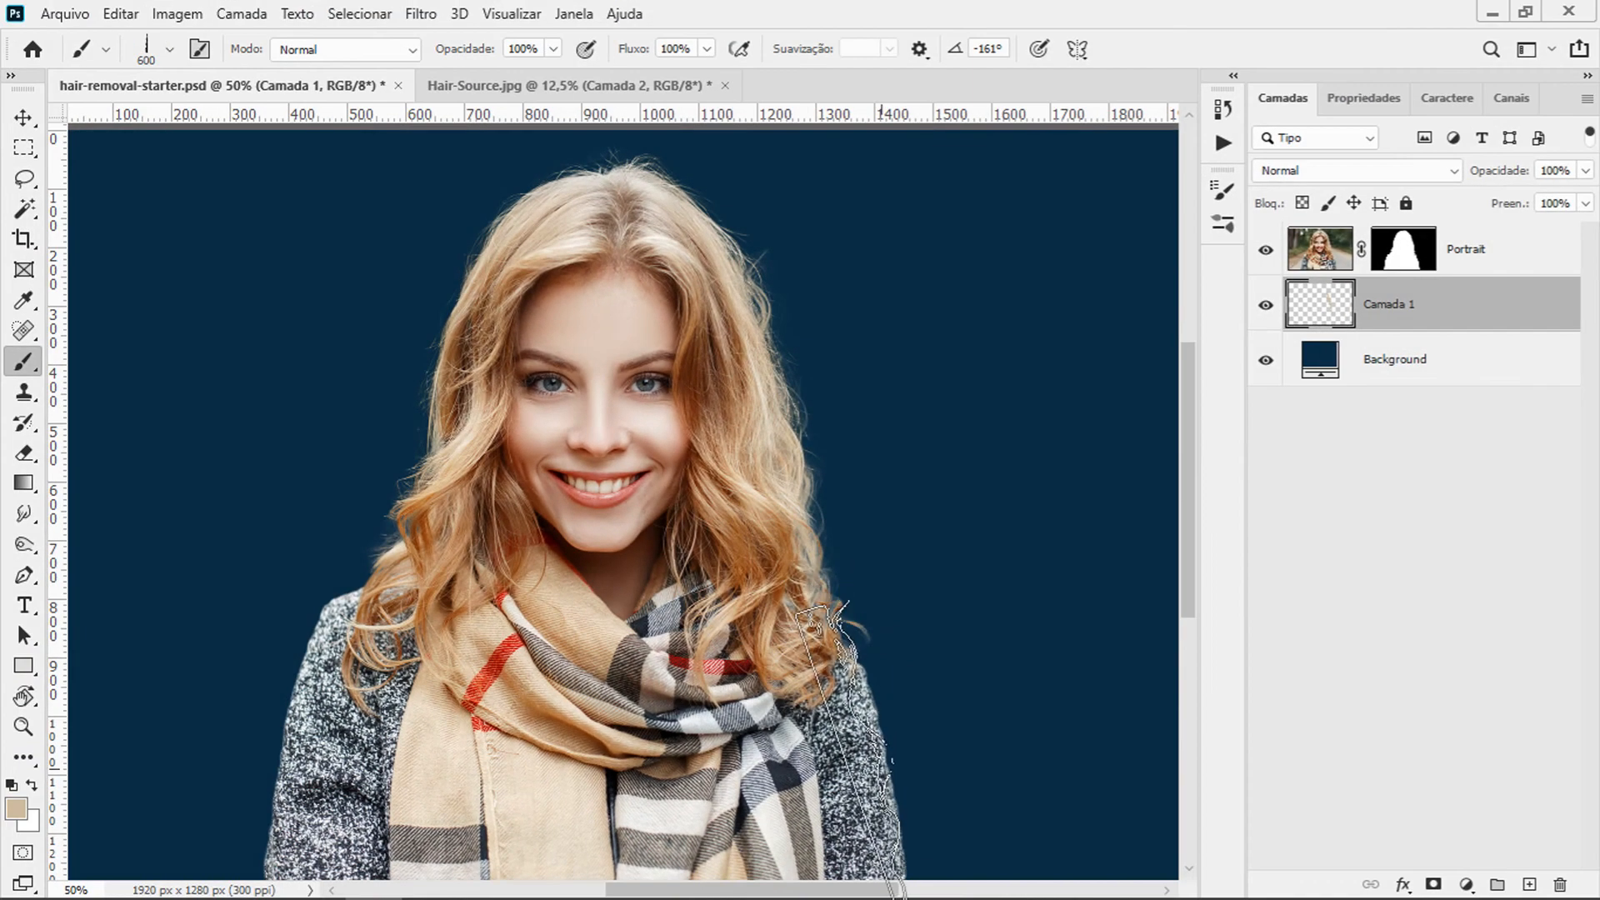
# Examine the painted strands along the right hair edge up close and compare them with the source strands in Hair-Source.jpg.
pyautogui.press('z')
pyautogui.click(775, 256)
pyautogui.click(775, 256)
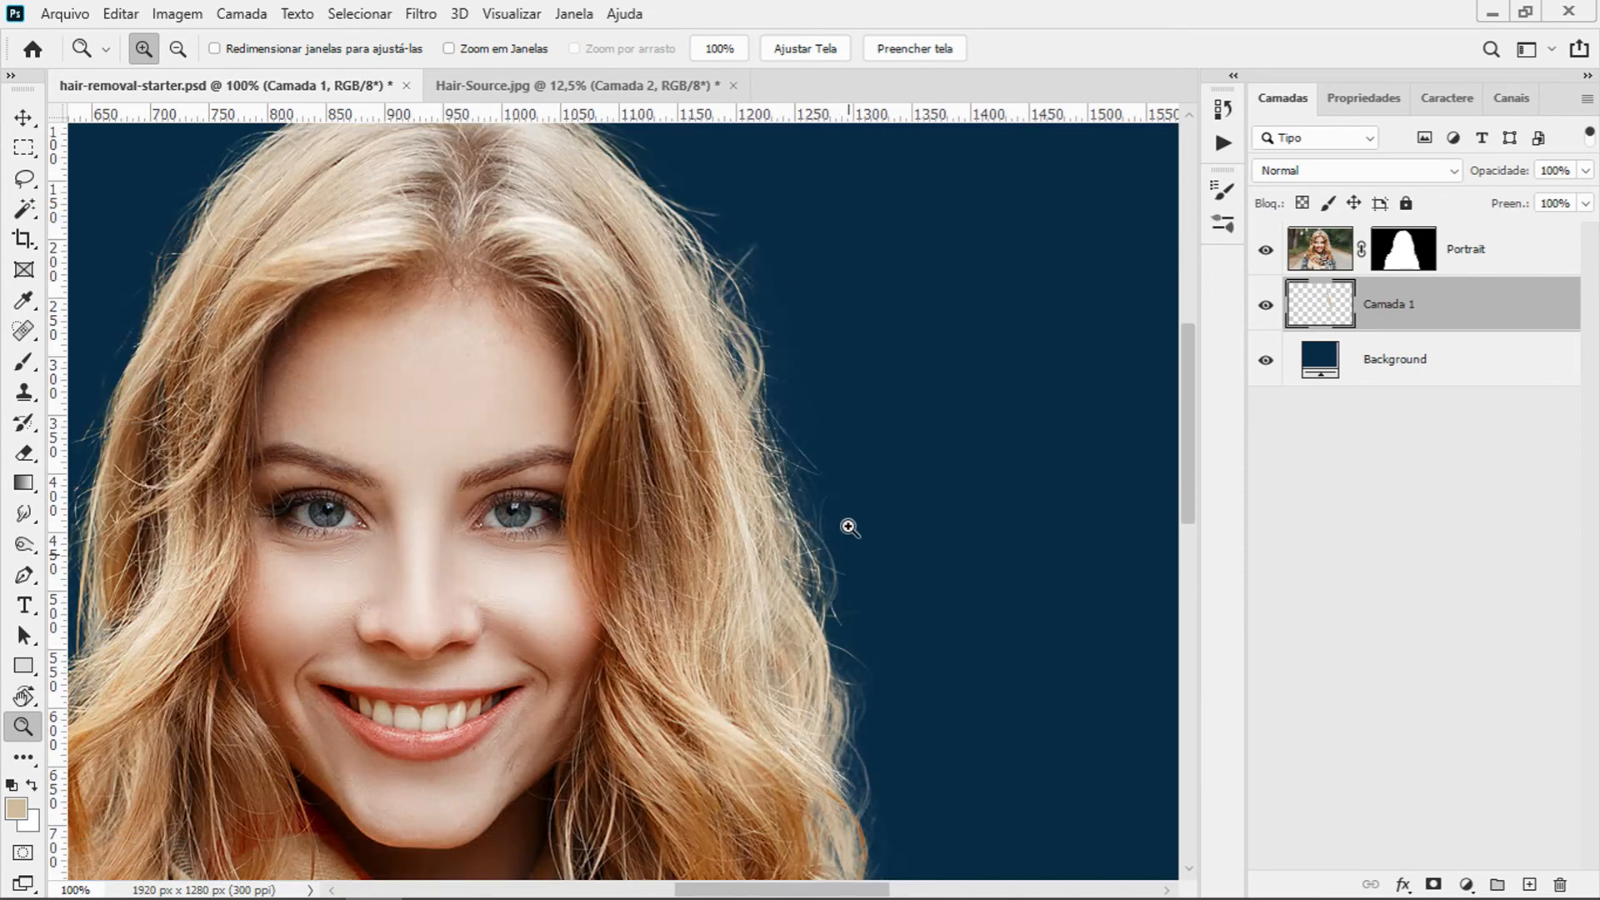
pyautogui.click(773, 271)
pyautogui.click(790, 367)
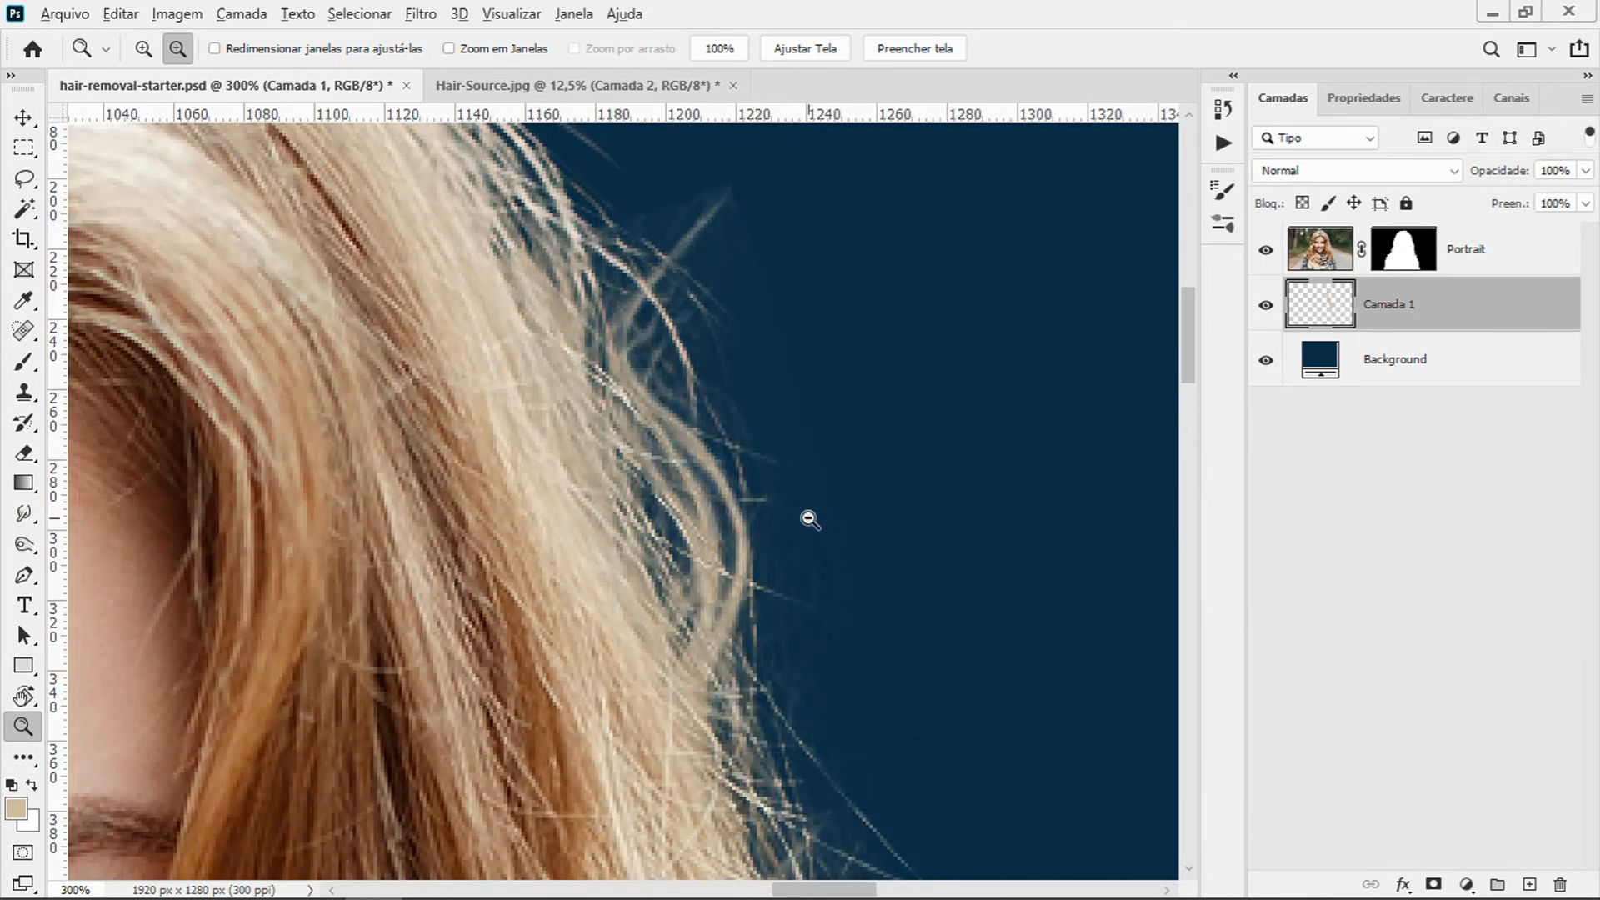
pyautogui.keyDown('alt'); pyautogui.click(810, 518); pyautogui.keyUp('alt')
pyautogui.keyDown('alt'); pyautogui.click(810, 519); pyautogui.keyUp('alt')
pyautogui.moveTo(800, 564); pyautogui.dragTo(725, 413)
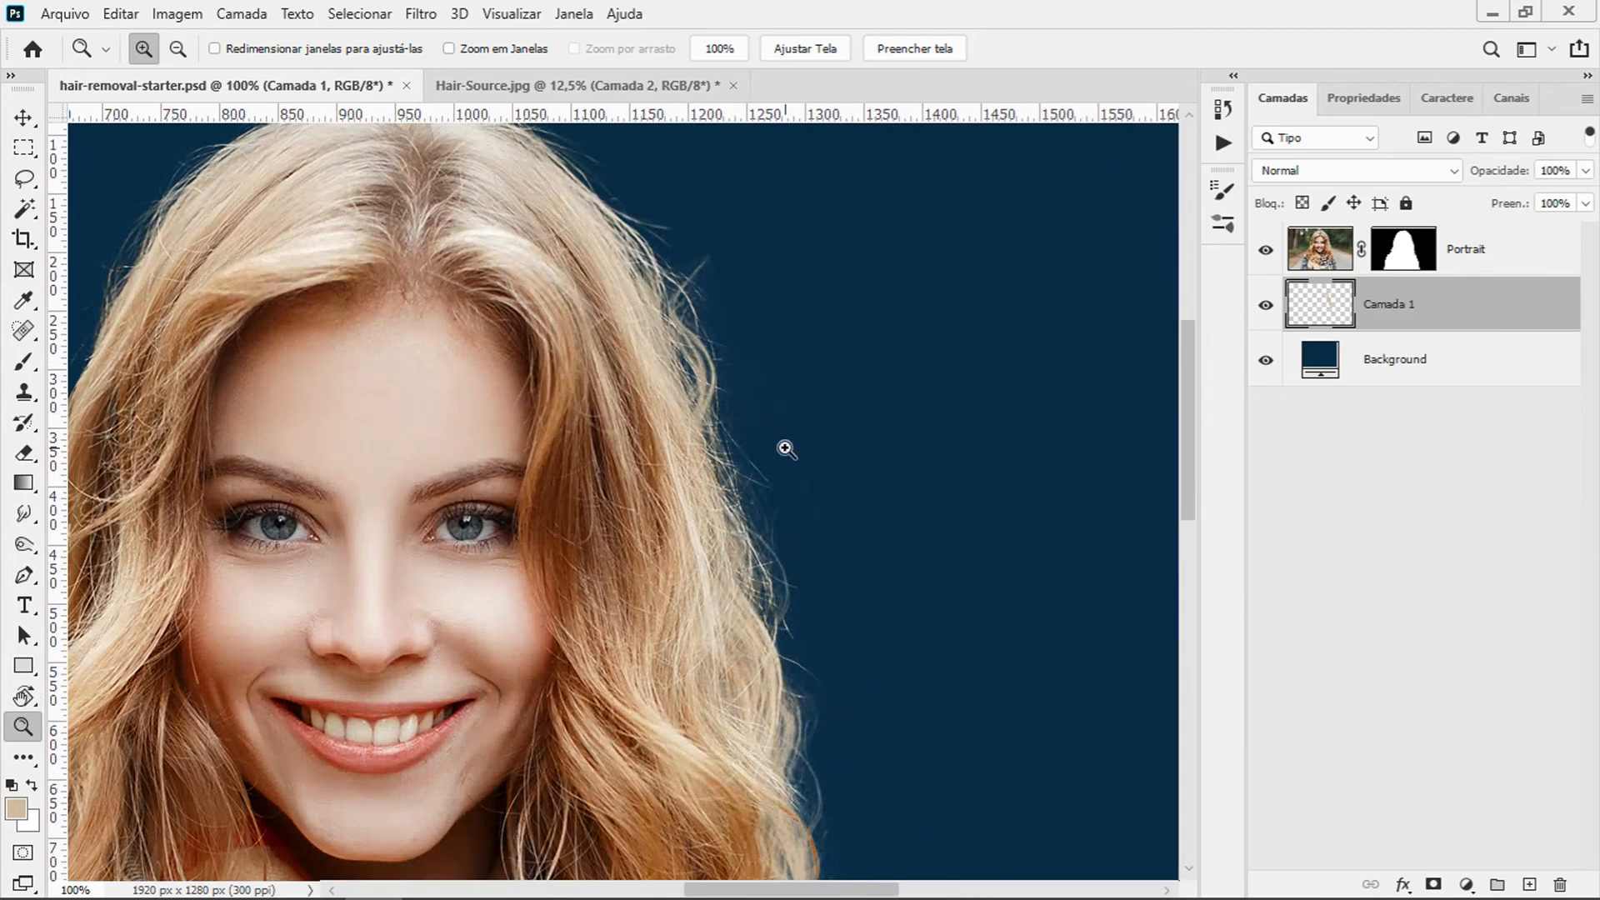
pyautogui.click(561, 86)
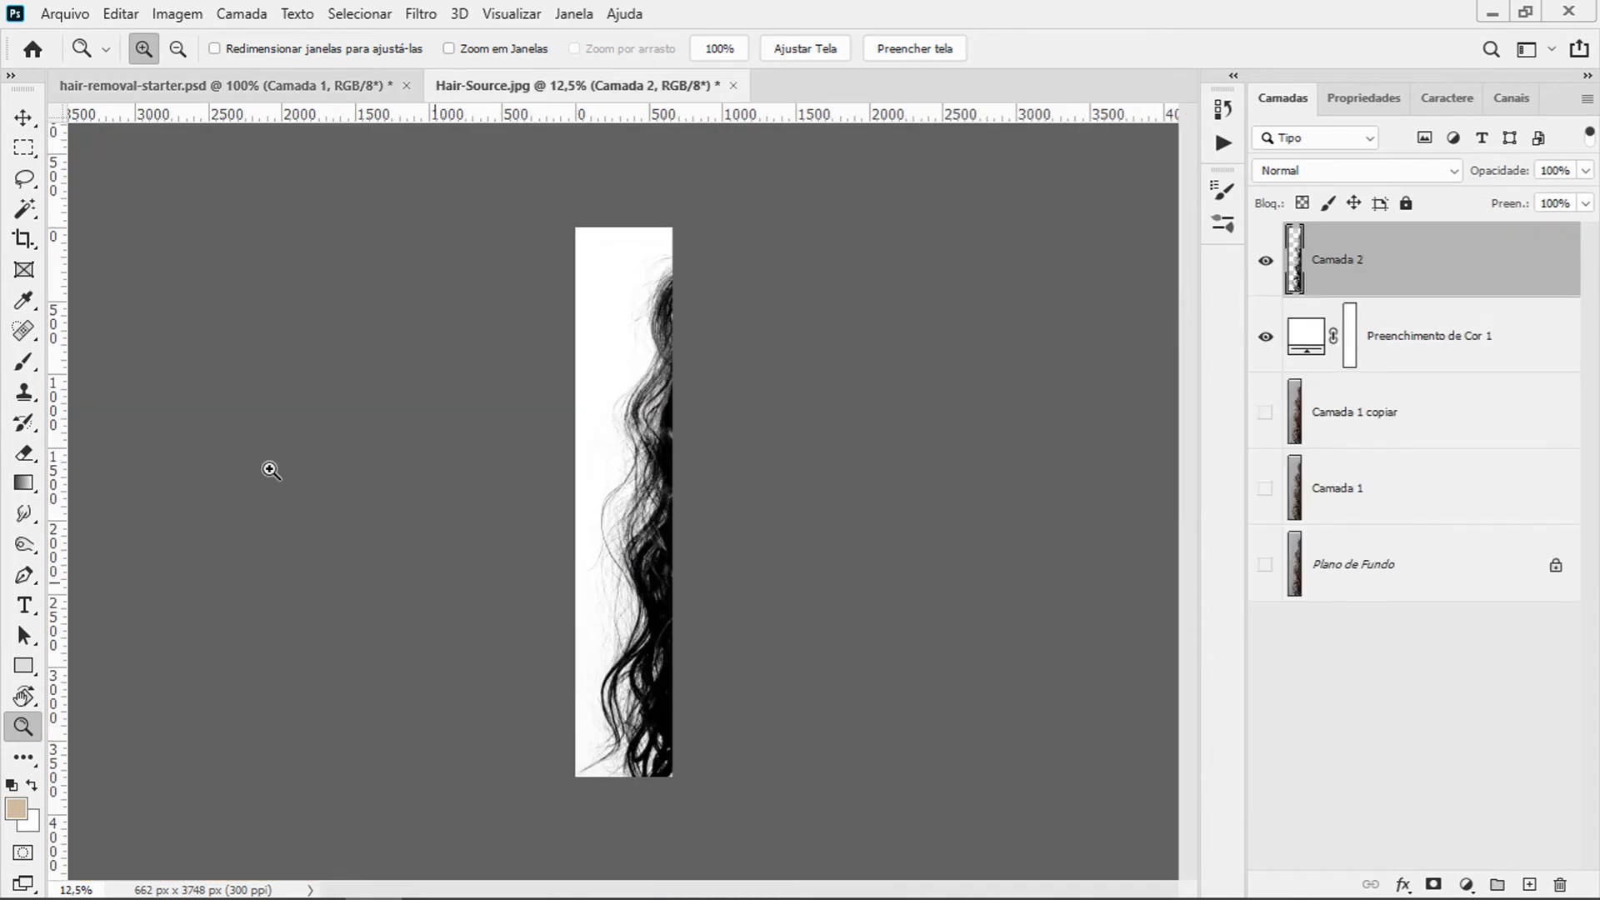
pyautogui.click(268, 90)
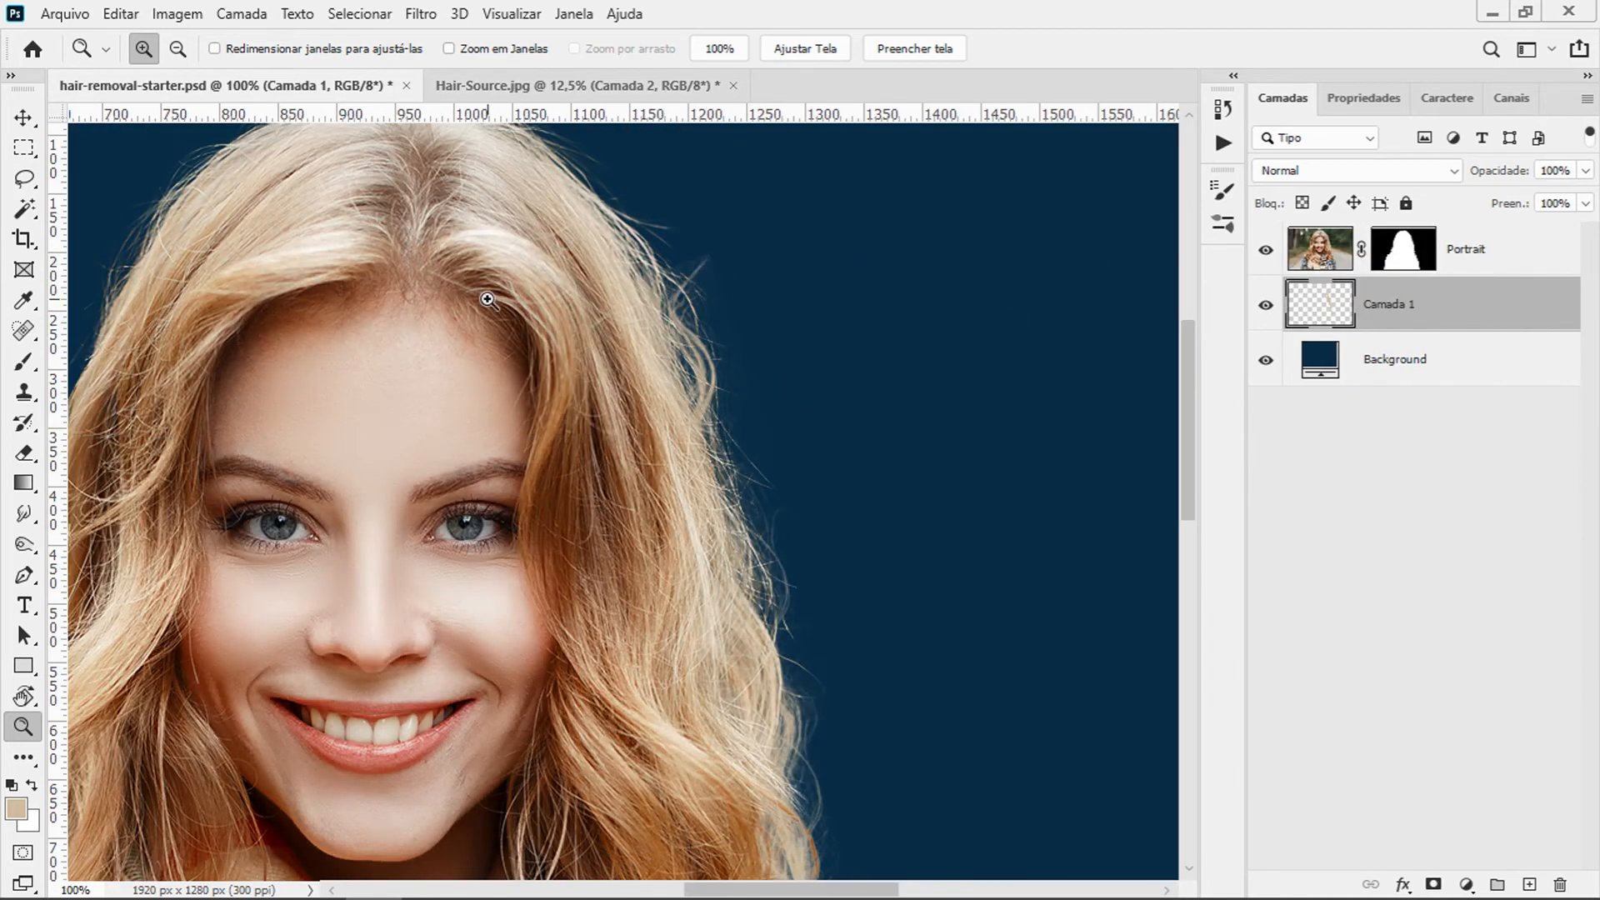
# Erase the stray strands sticking out at the hair's upper right with a 68 px Redondo macio eraser at 0% hardness.
pyautogui.press('e')
pyautogui.click(150, 47)
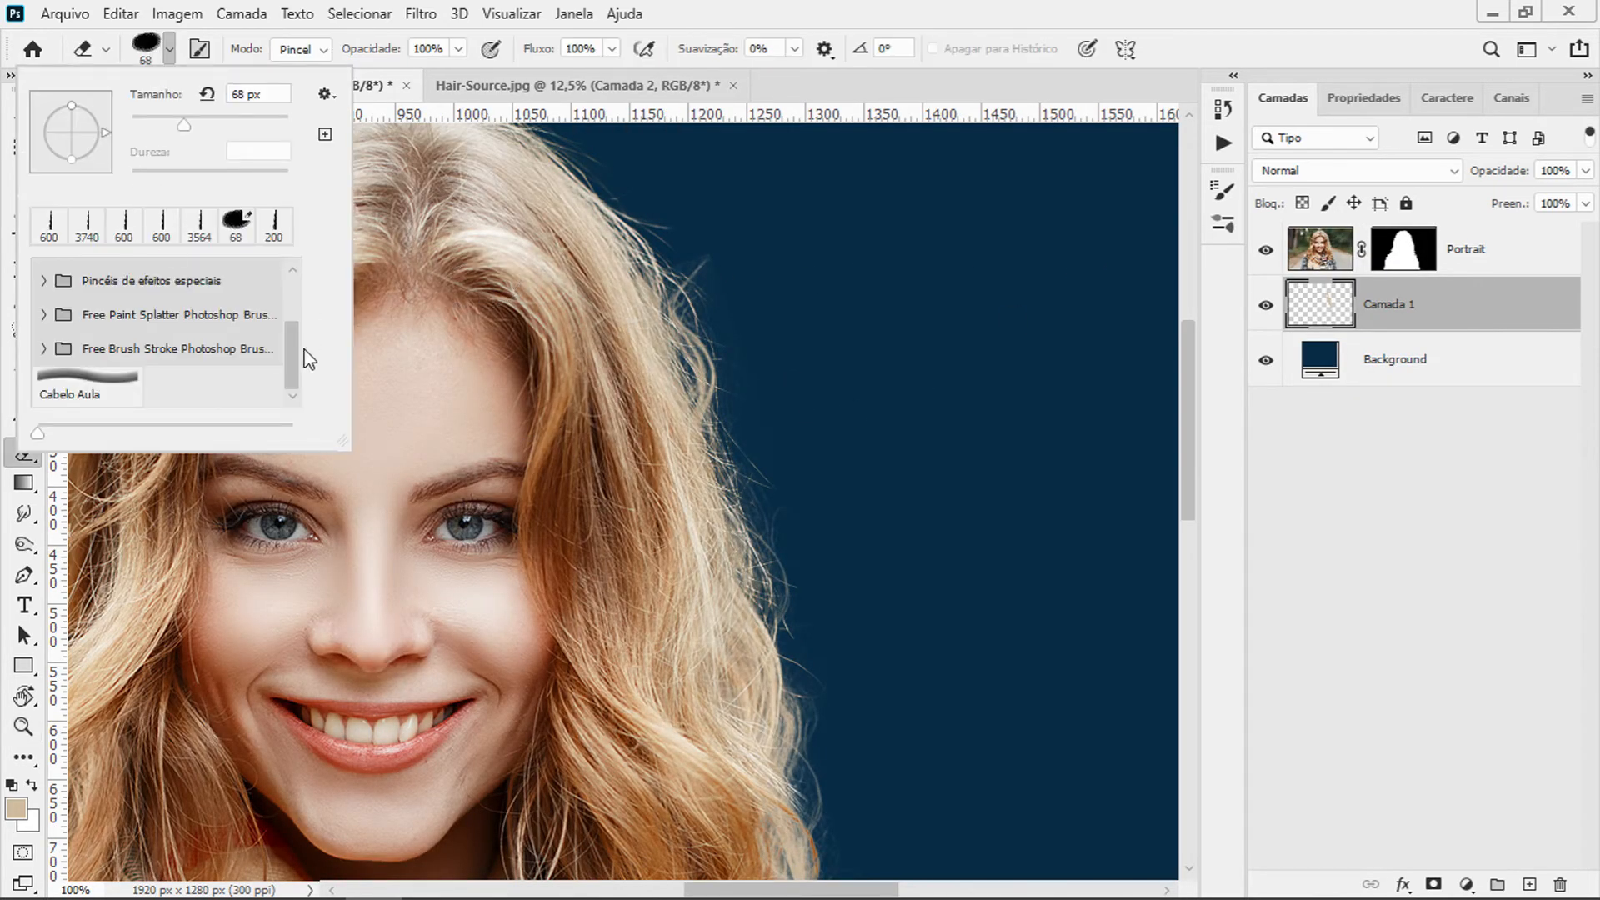
pyautogui.moveTo(292, 358); pyautogui.dragTo(300, 262)
pyautogui.click(46, 274)
pyautogui.click(113, 315)
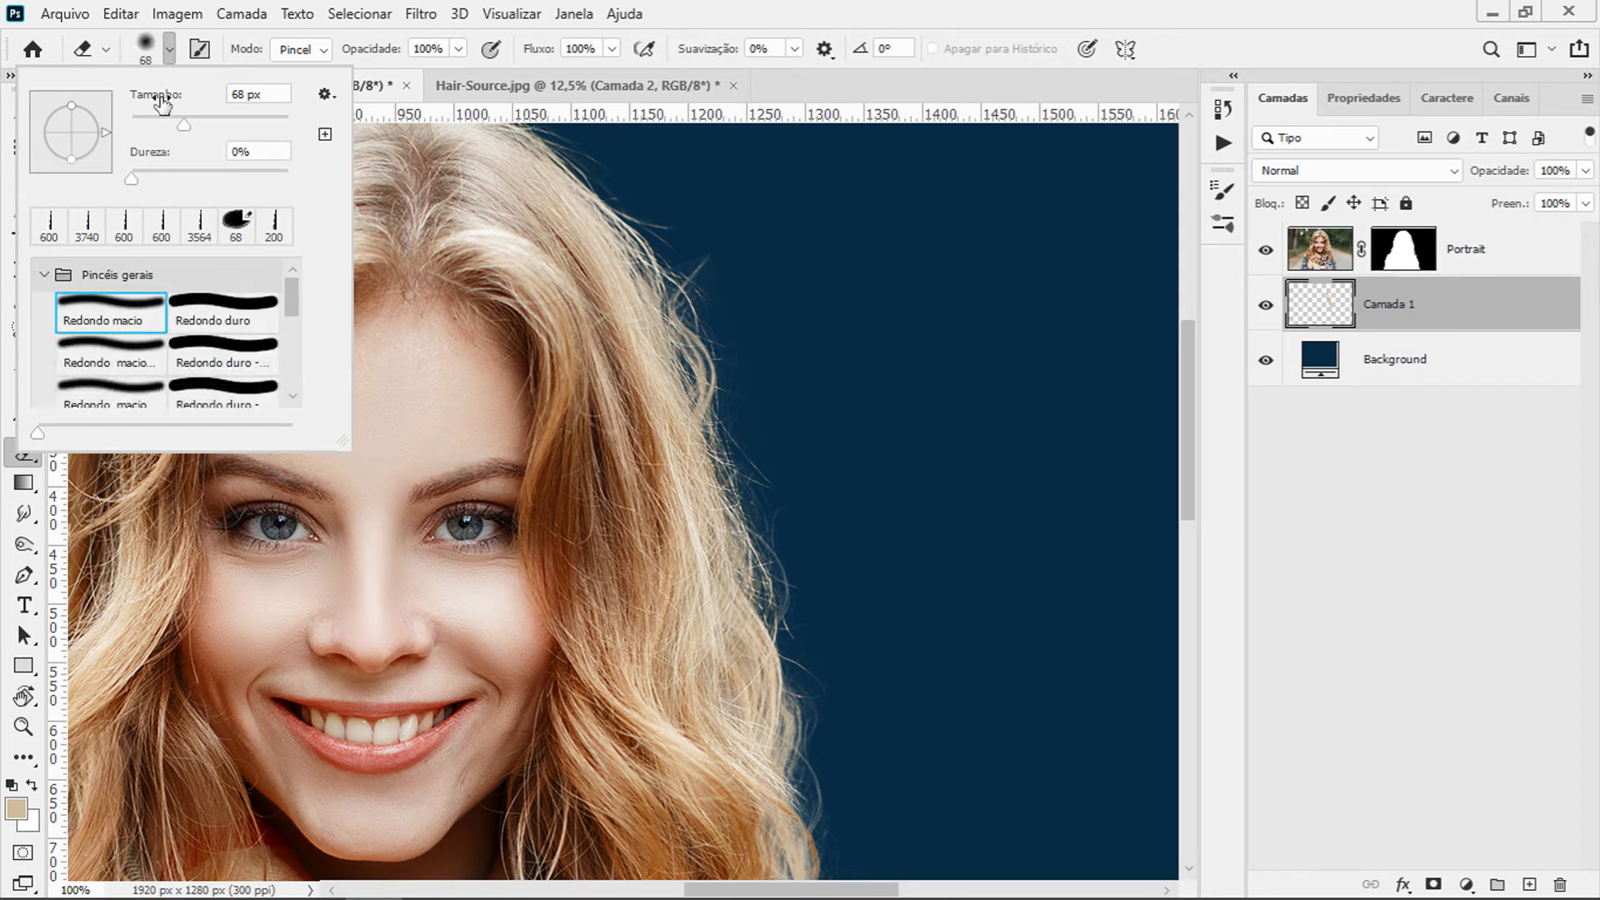
pyautogui.click(688, 281)
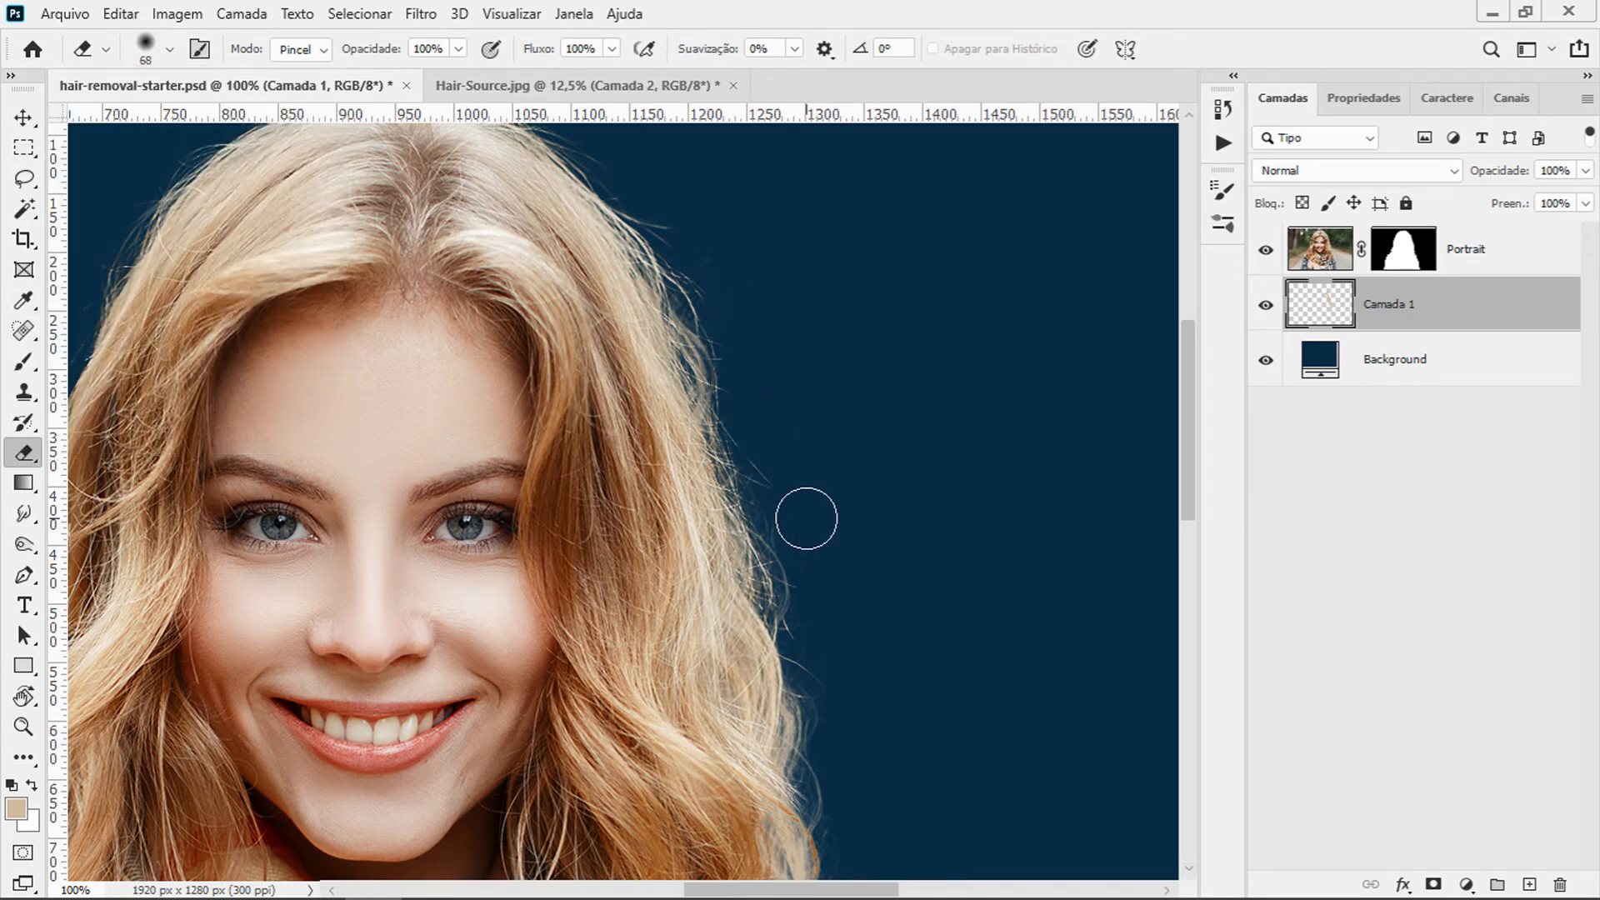
pyautogui.press('z')
pyautogui.click(721, 279)
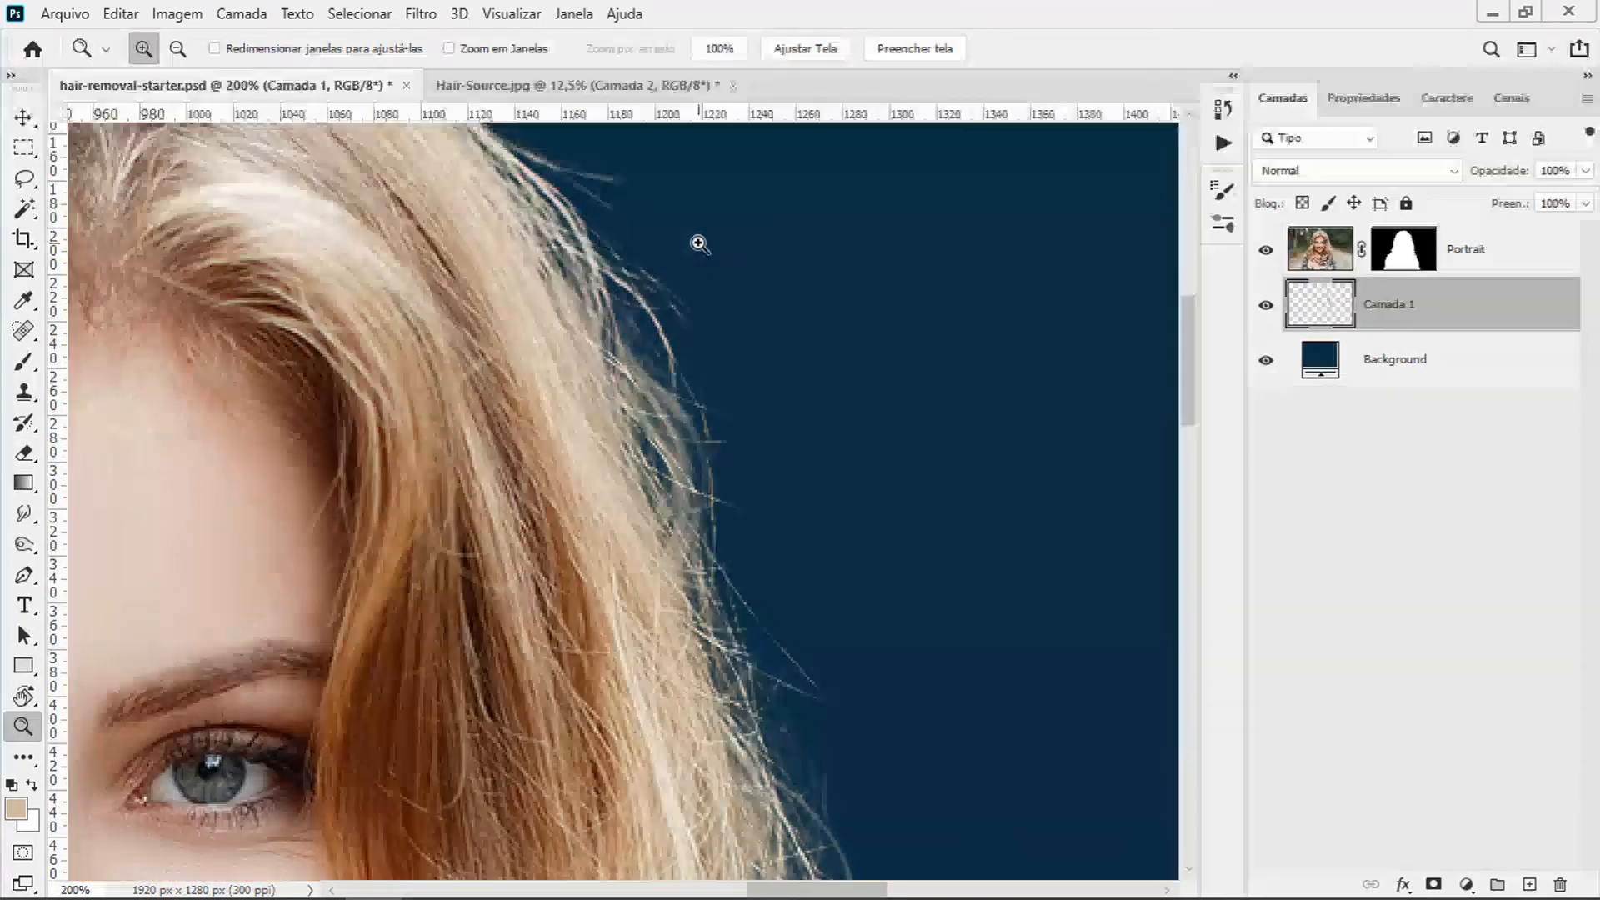
pyautogui.press('e')
pyautogui.press('z')
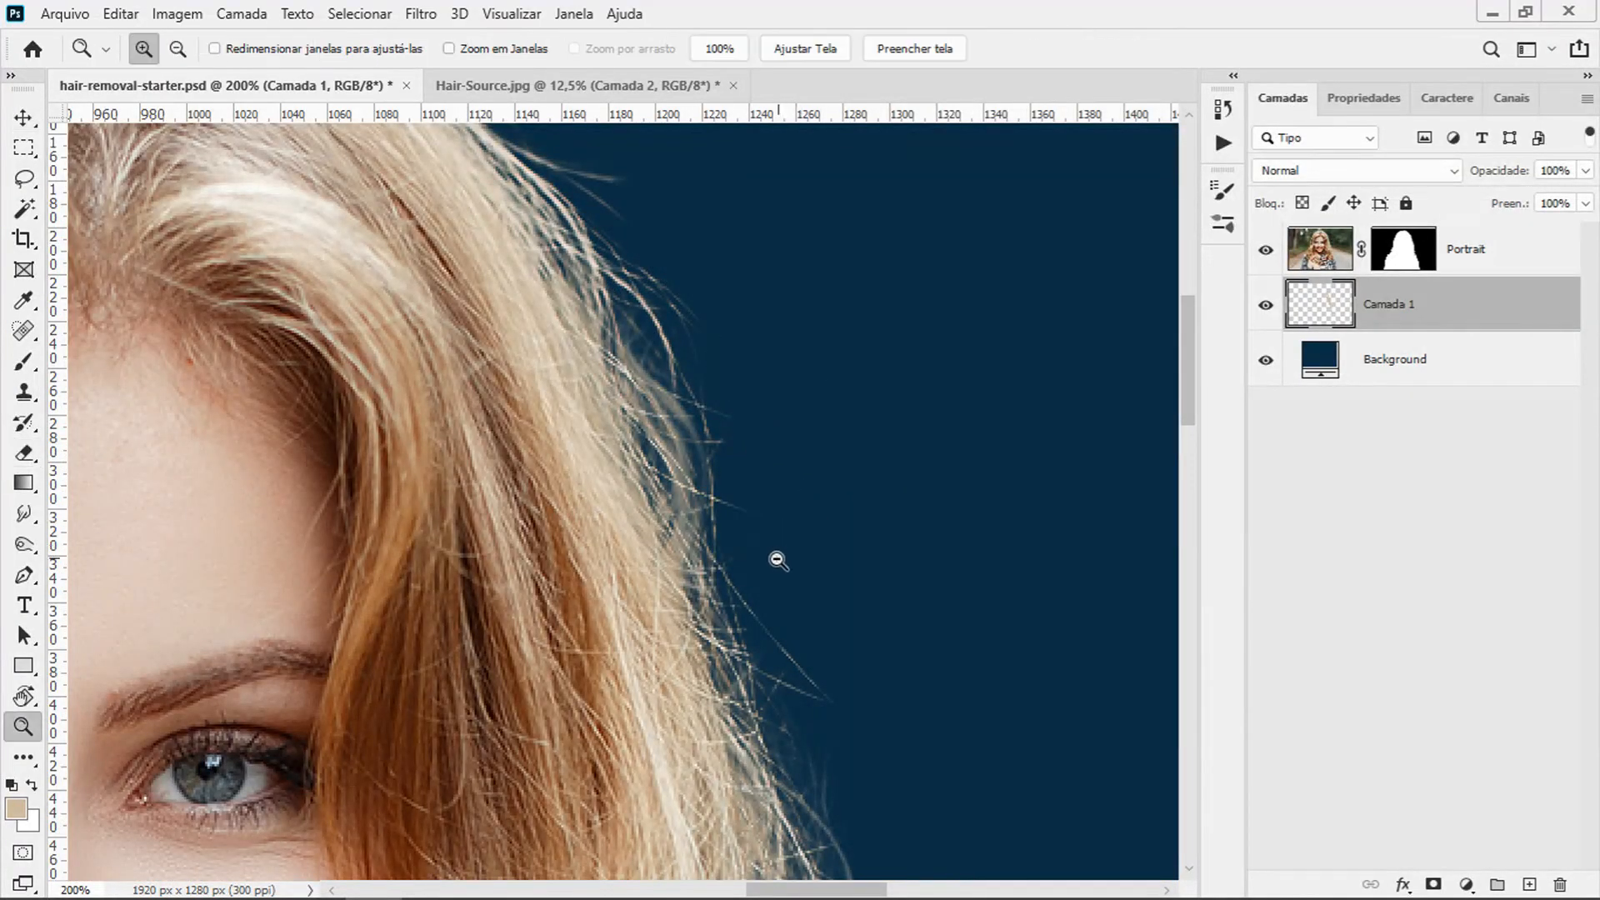
# Compare the right hair edge with and without the painted strands by toggling the visibility of Camada 1.
pyautogui.keyDown('alt'); pyautogui.click(751, 571); pyautogui.keyUp('alt')
pyautogui.keyDown('alt'); pyautogui.click(757, 602); pyautogui.keyUp('alt')
pyautogui.moveTo(754, 688); pyautogui.dragTo(643, 372)
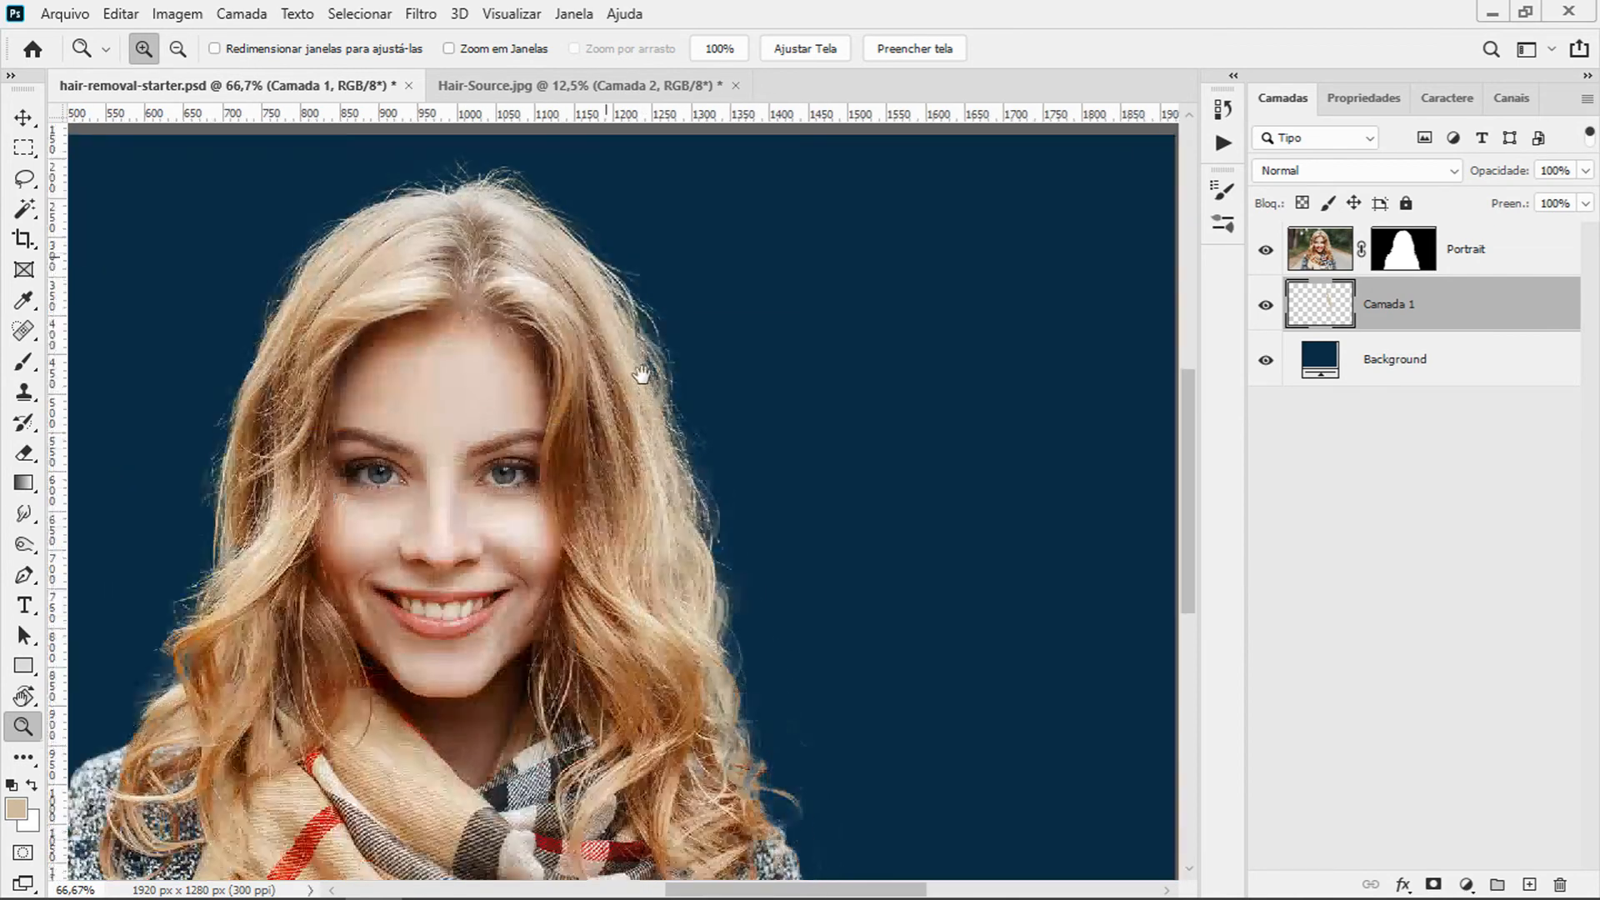
pyautogui.click(648, 431)
pyautogui.click(1266, 306)
pyautogui.click(1266, 307)
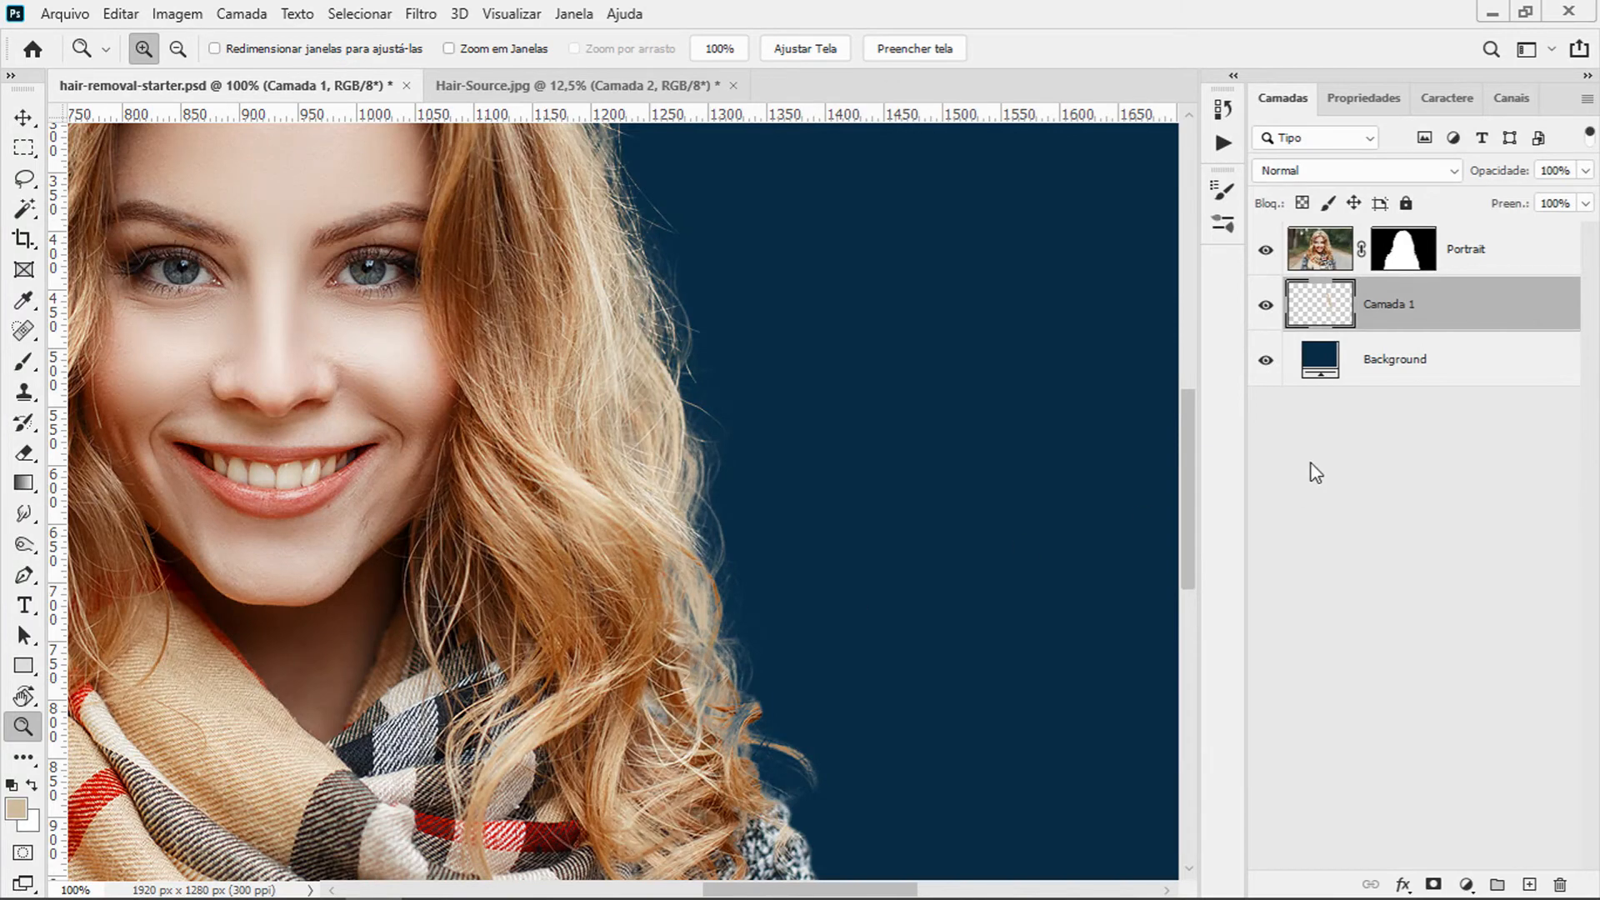
pyautogui.click(1266, 303)
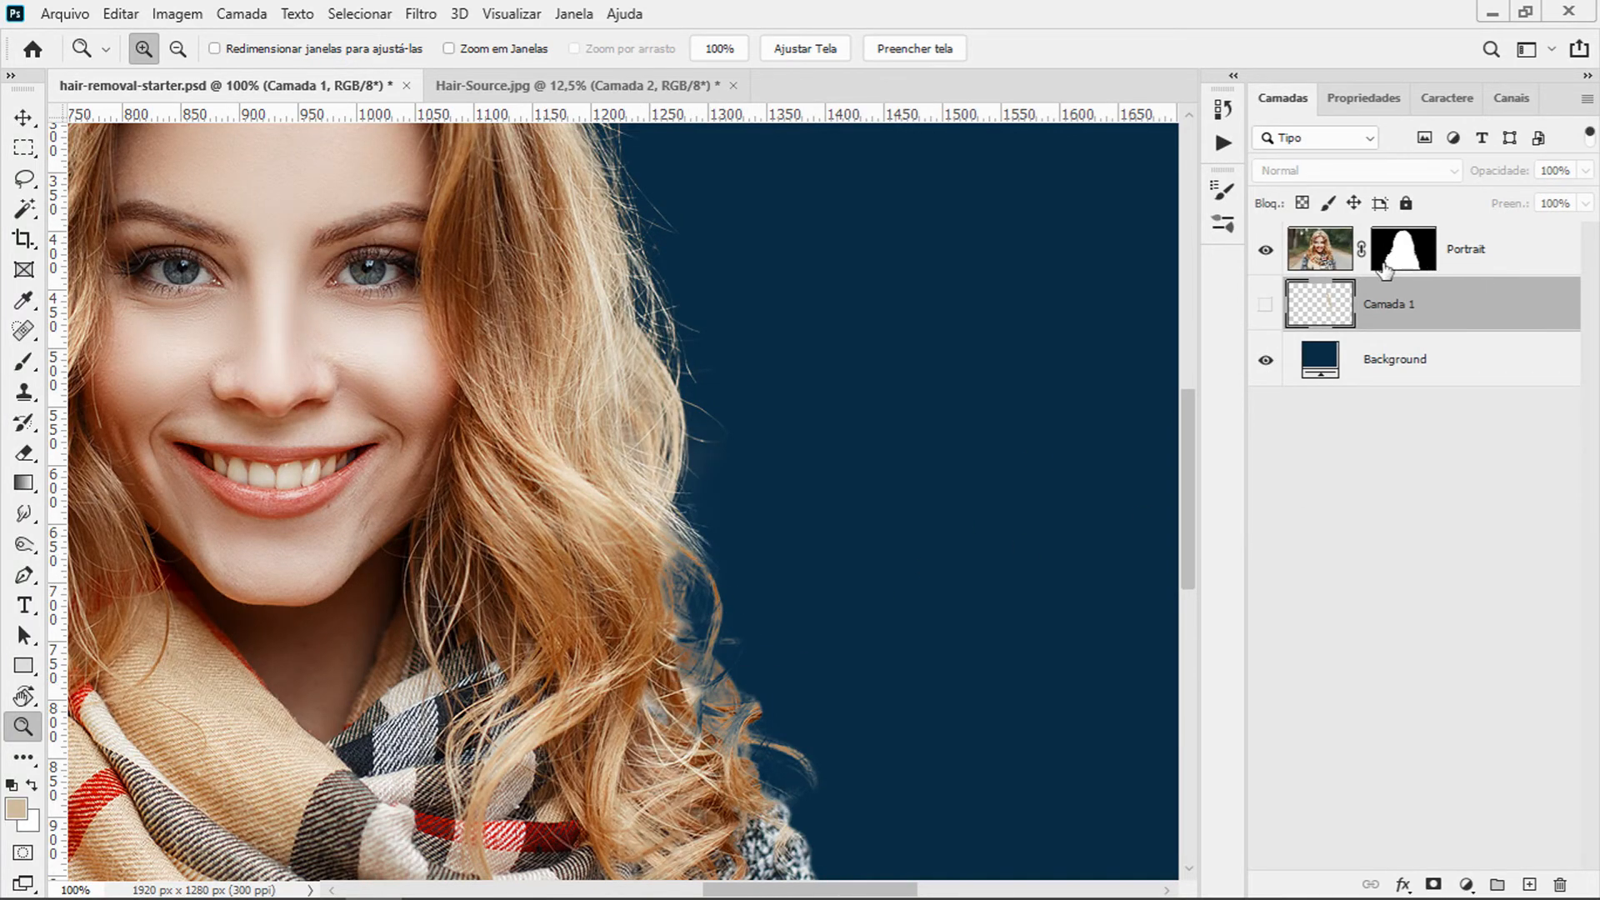
pyautogui.click(1266, 305)
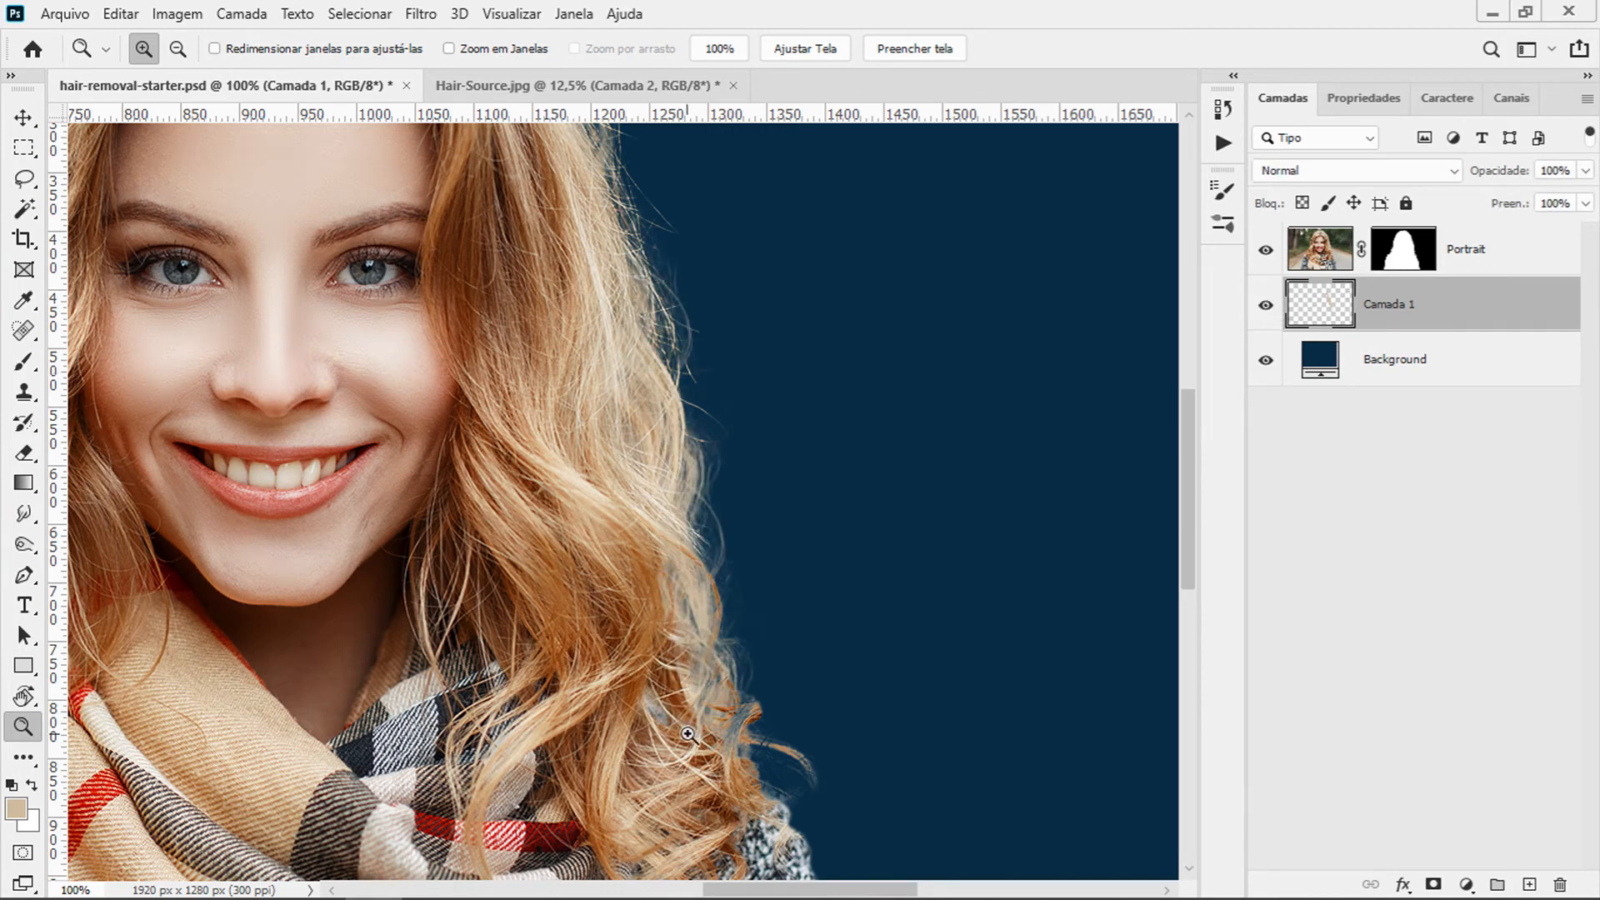
# Add a new empty layer above Camada 1 for painting strands on the left side of the hair.
pyautogui.moveTo(643, 631); pyautogui.dragTo(950, 742)
pyautogui.moveTo(496, 500); pyautogui.dragTo(557, 613)
pyautogui.click(1530, 883)
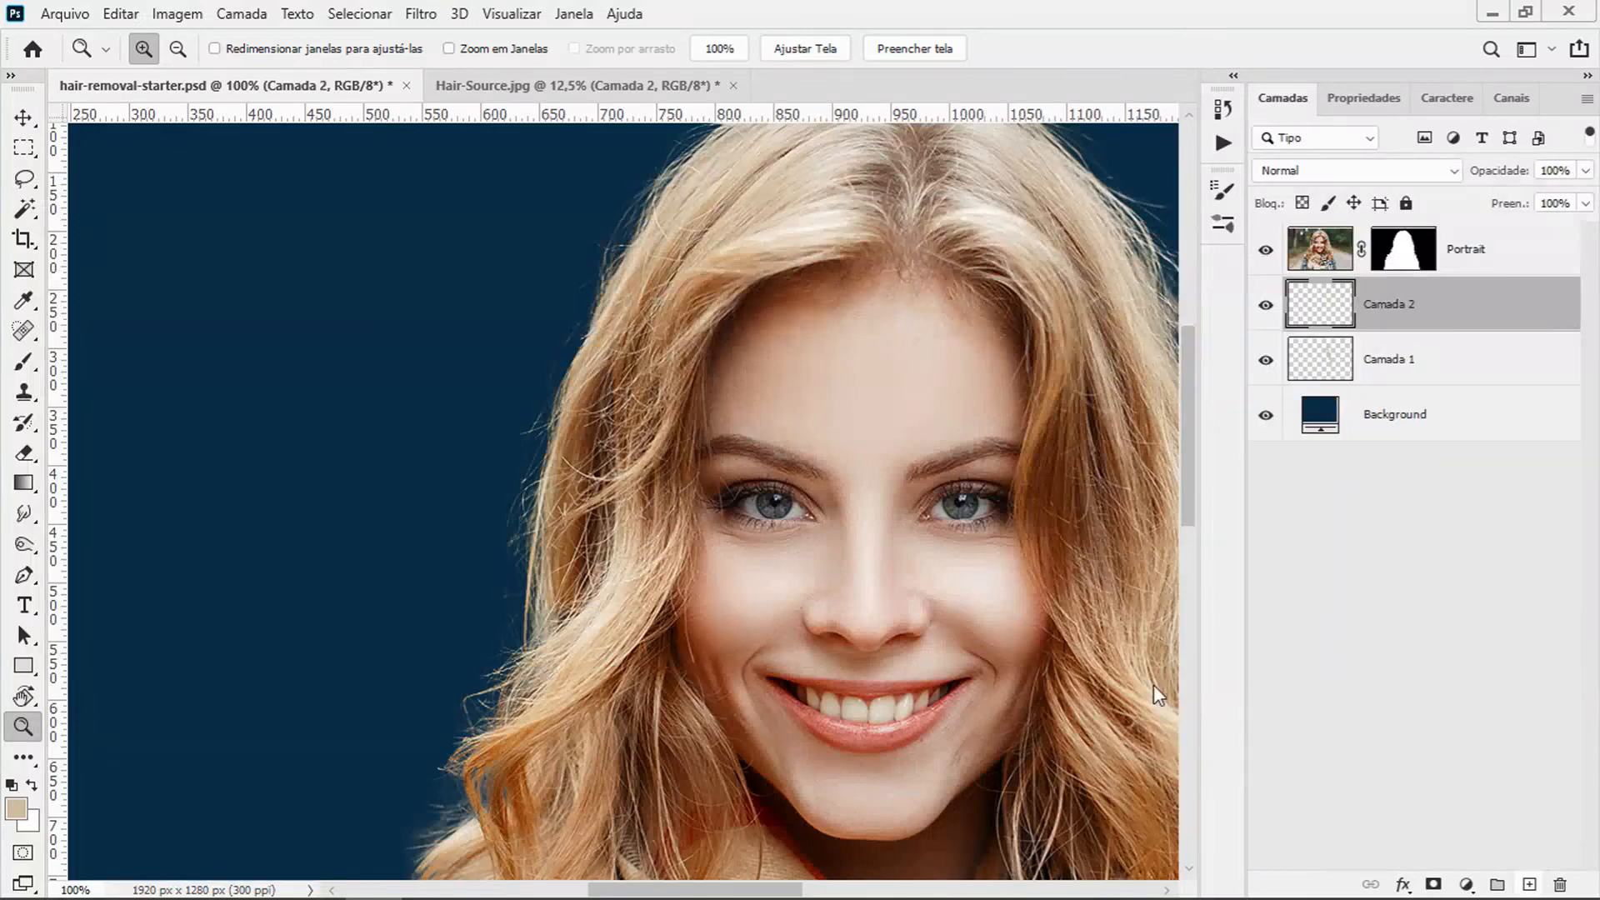
# Switch to the 600 px hair brush and rotate its tip to -4° to follow the left hair edge.
pyautogui.press('Left')
pyautogui.press('Left')
pyautogui.press('Left')
pyautogui.press('Left')
pyautogui.press('Left')
pyautogui.press('Left')
pyautogui.press('Left')
pyautogui.press('Left')
pyautogui.press('Left')
pyautogui.press('Left')
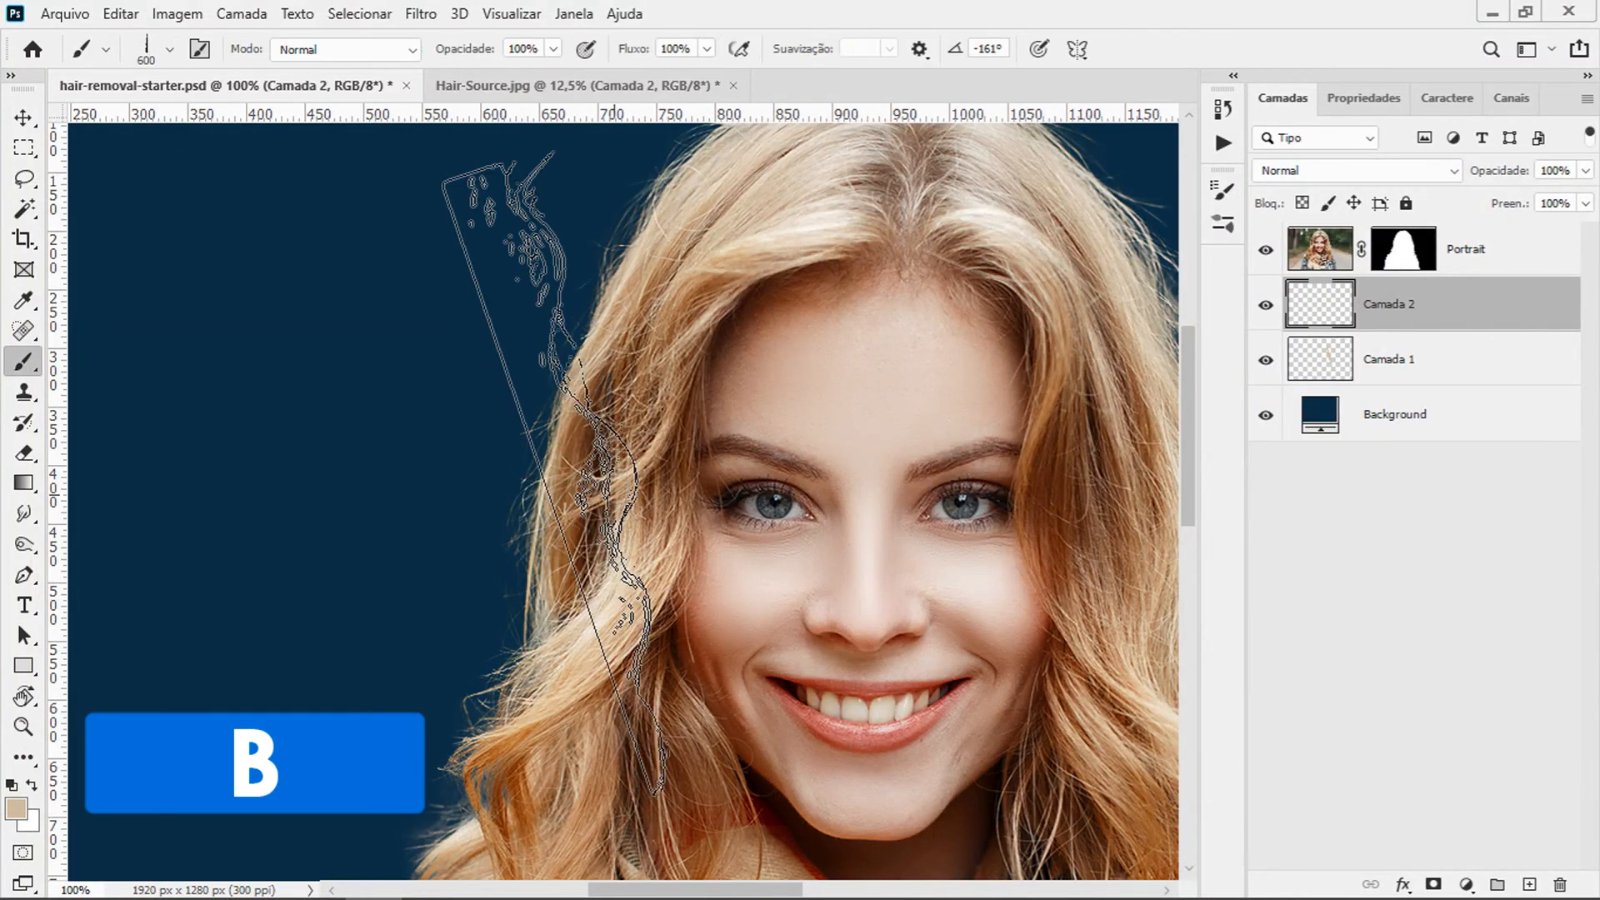
pyautogui.press('Right')
pyautogui.press('Right')
pyautogui.press('Right')
pyautogui.press('Right')
pyautogui.press('Right')
pyautogui.press('Right')
pyautogui.press('Right')
pyautogui.press('Right')
pyautogui.press('Right')
pyautogui.press('Right')
pyautogui.press('Right')
pyautogui.press('Right')
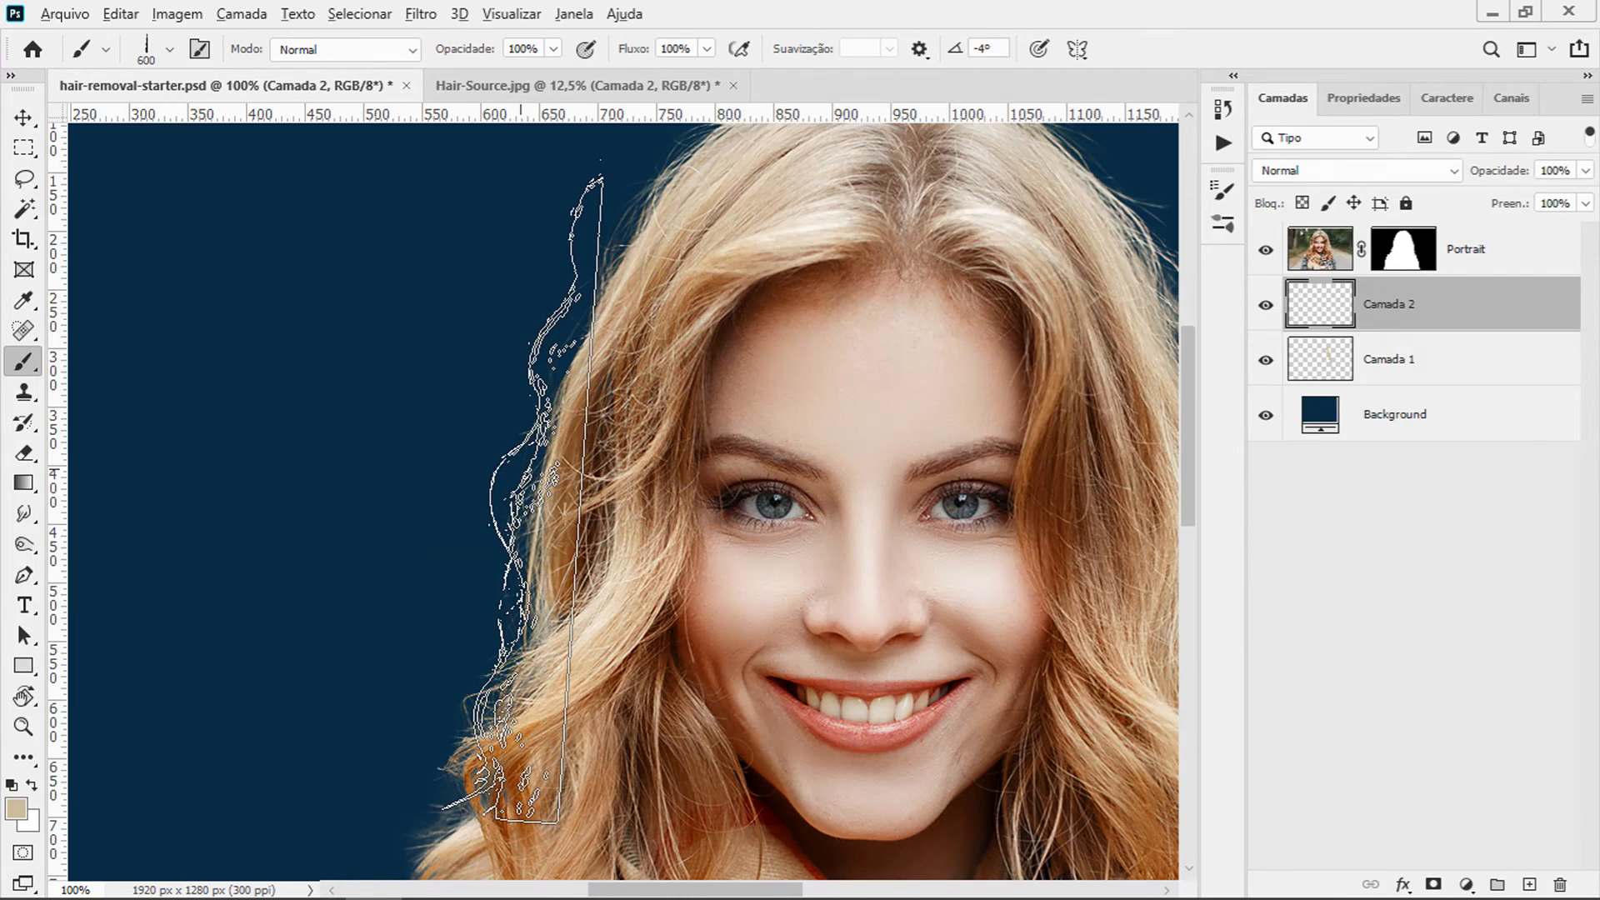
# Sample the light blonde at the hair's upper left and paint strands along the left edge, rotating the brush tip to -12°.
pyautogui.press('alt')
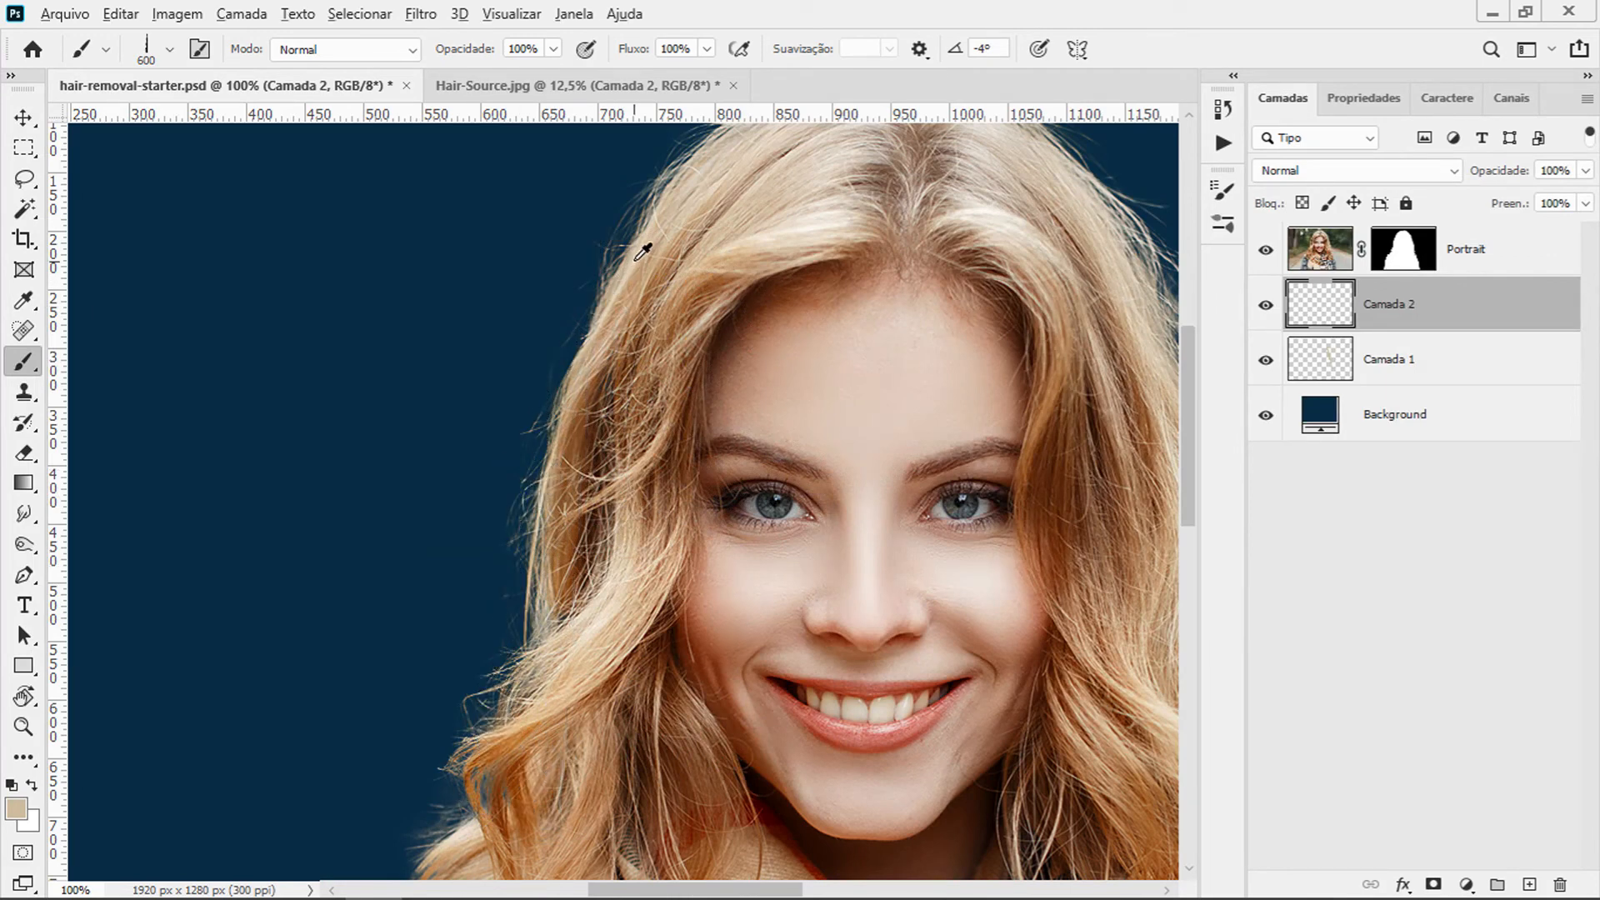
pyautogui.press('Left')
pyautogui.press('Left')
pyautogui.press('Left')
pyautogui.press('Left')
pyautogui.press('Left')
pyautogui.press('Left')
pyautogui.press('Left')
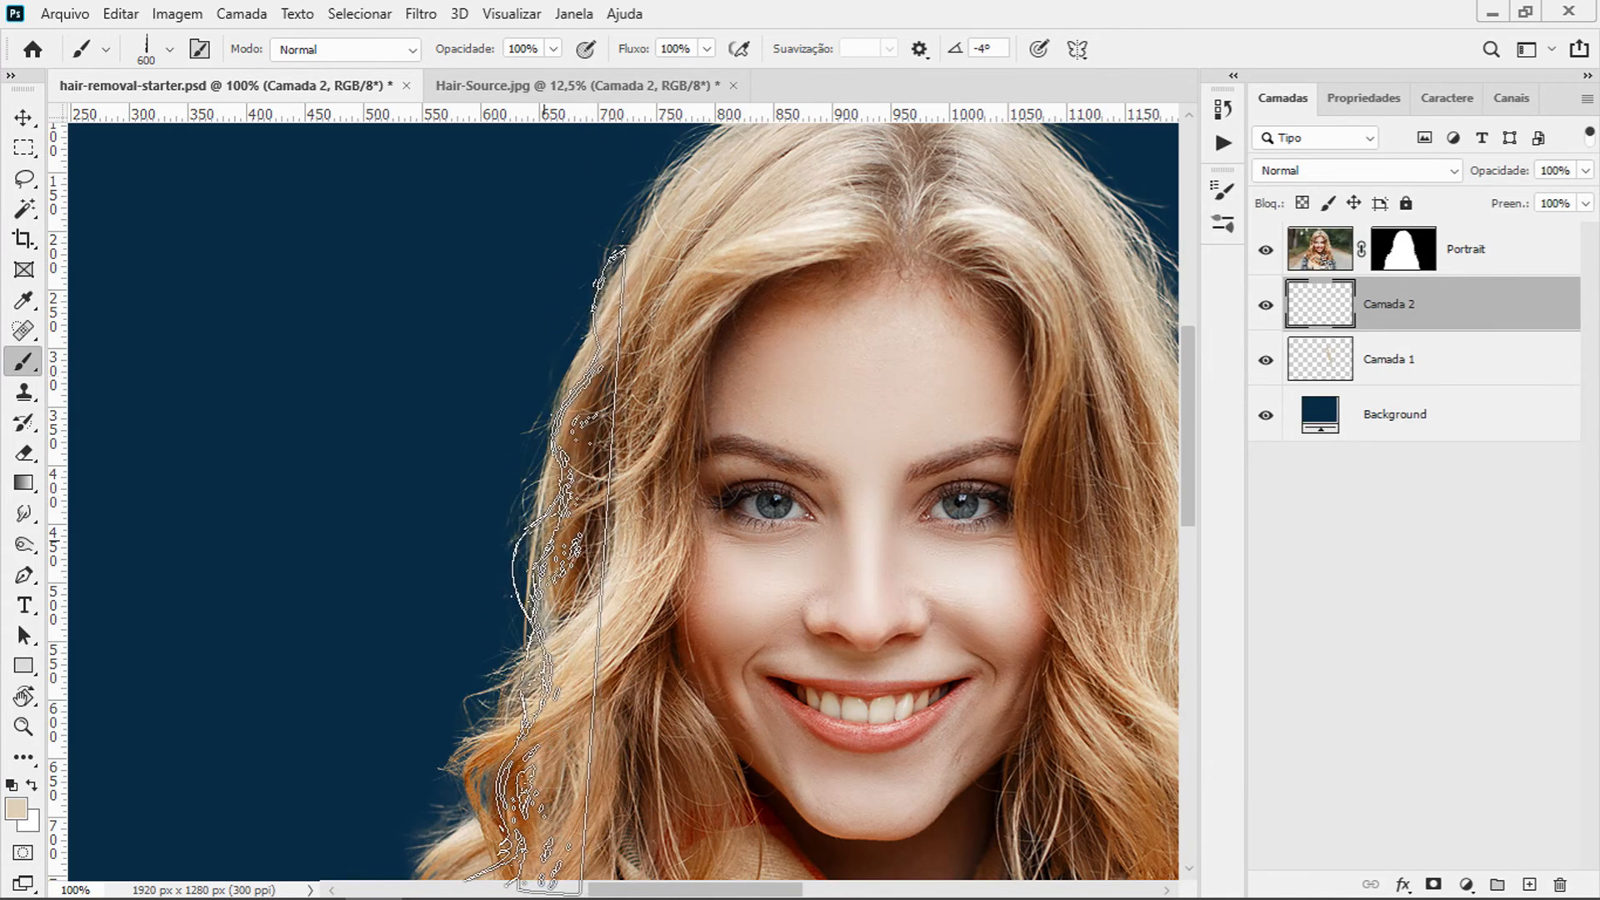
pyautogui.press('Left')
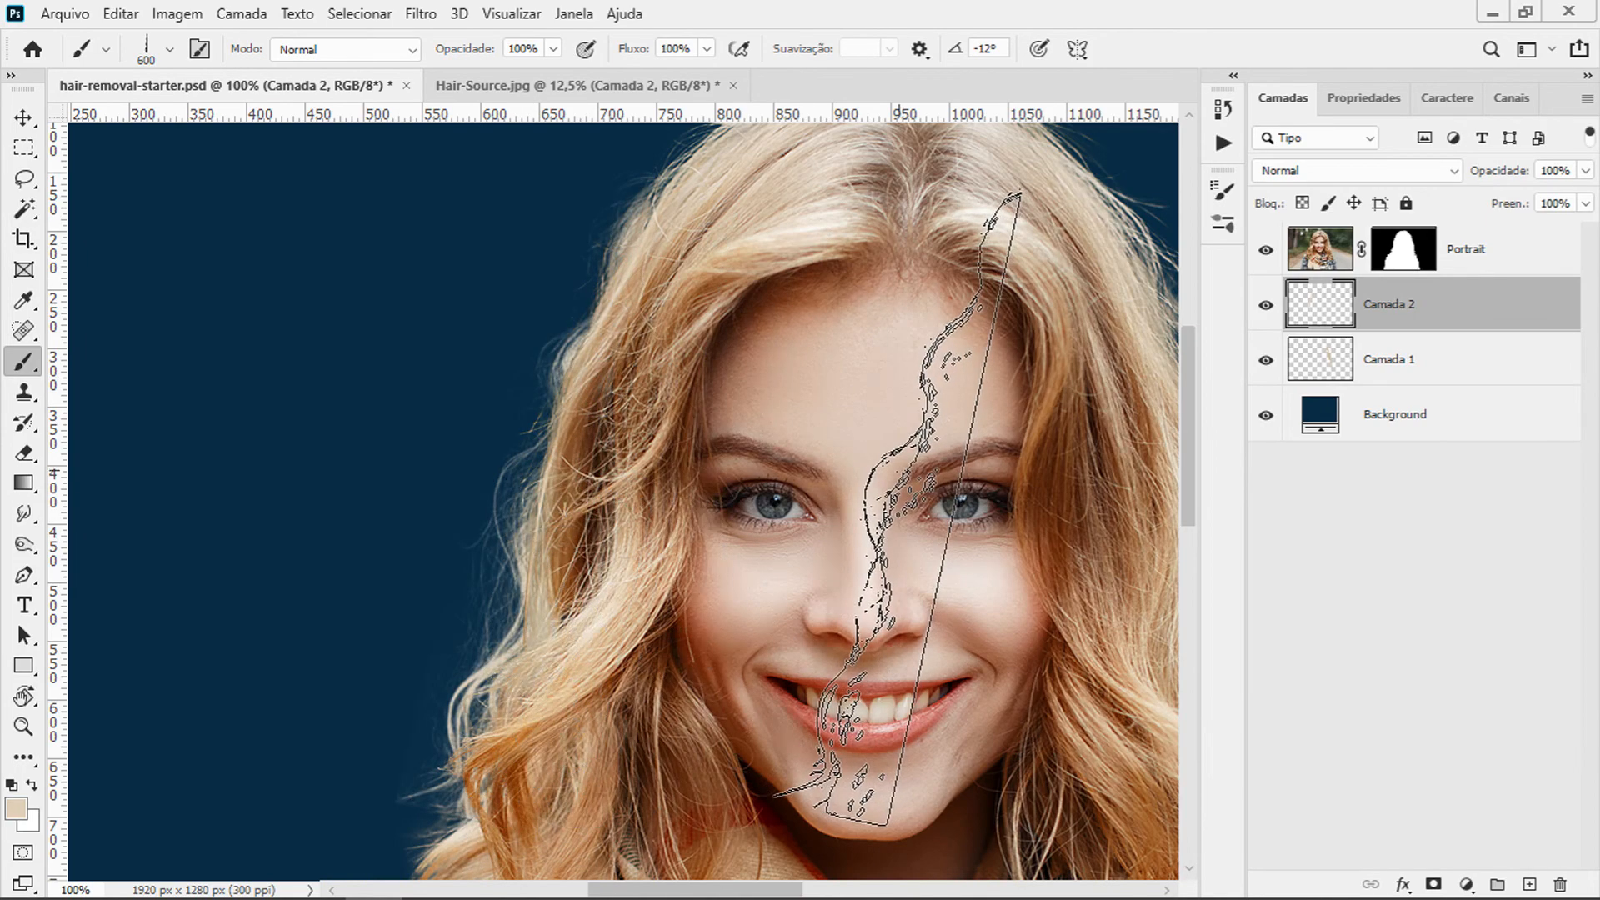
# Clean up the painted strands around the lower left hair edge with the soft 68 px Eraser.
pyautogui.moveTo(583, 596); pyautogui.dragTo(682, 311)
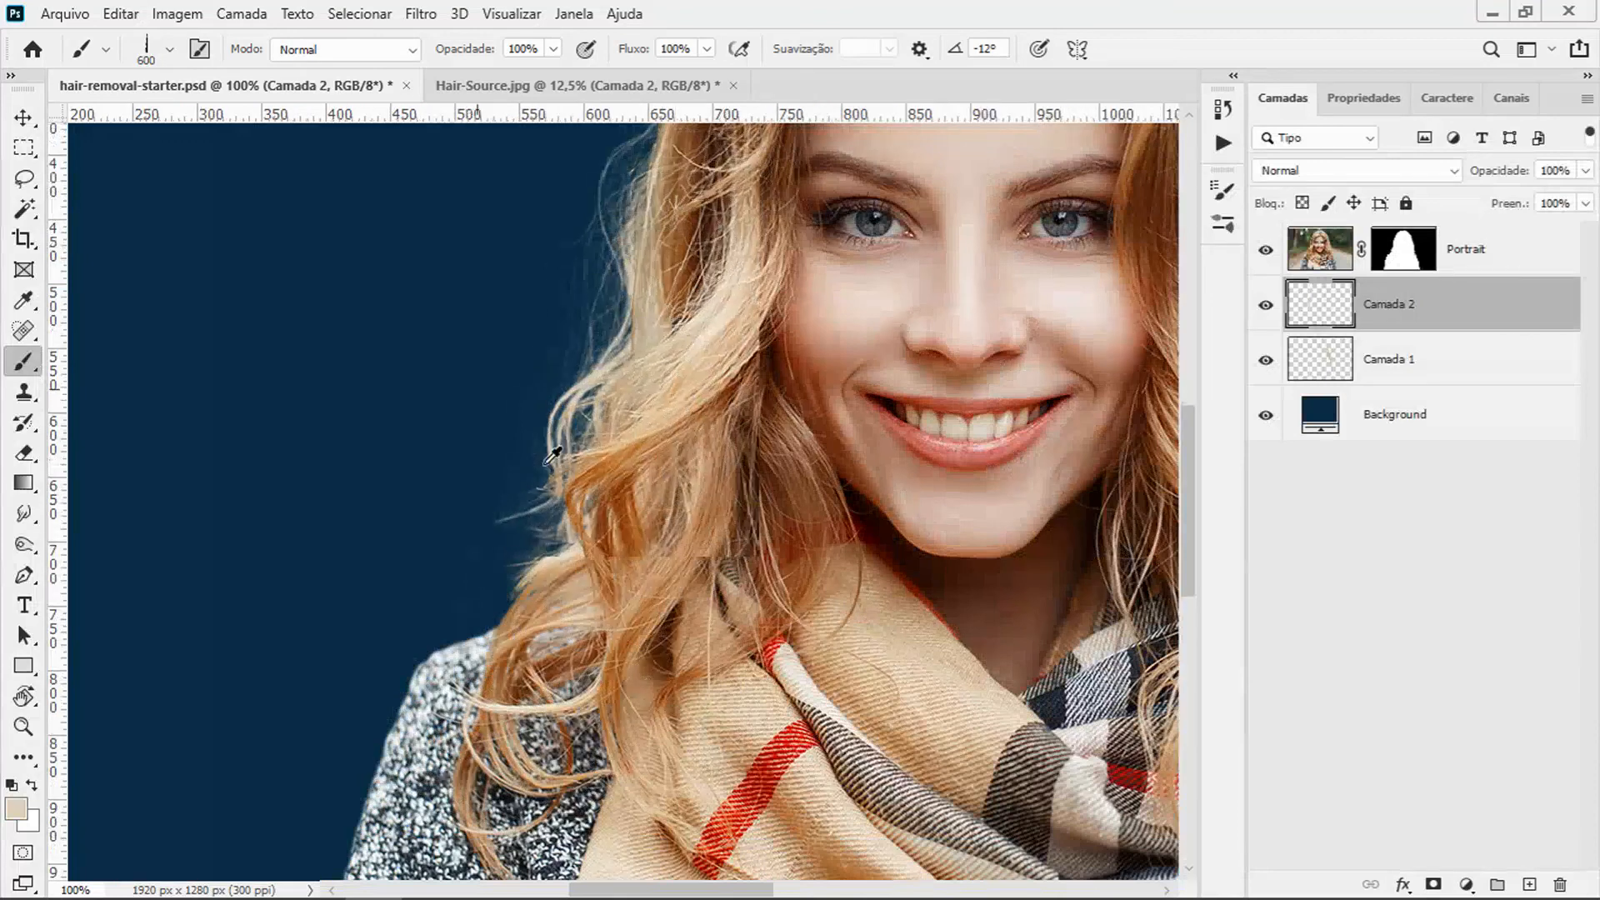
pyautogui.press('z')
pyautogui.click(540, 537)
pyautogui.click(540, 533)
pyautogui.press('e')
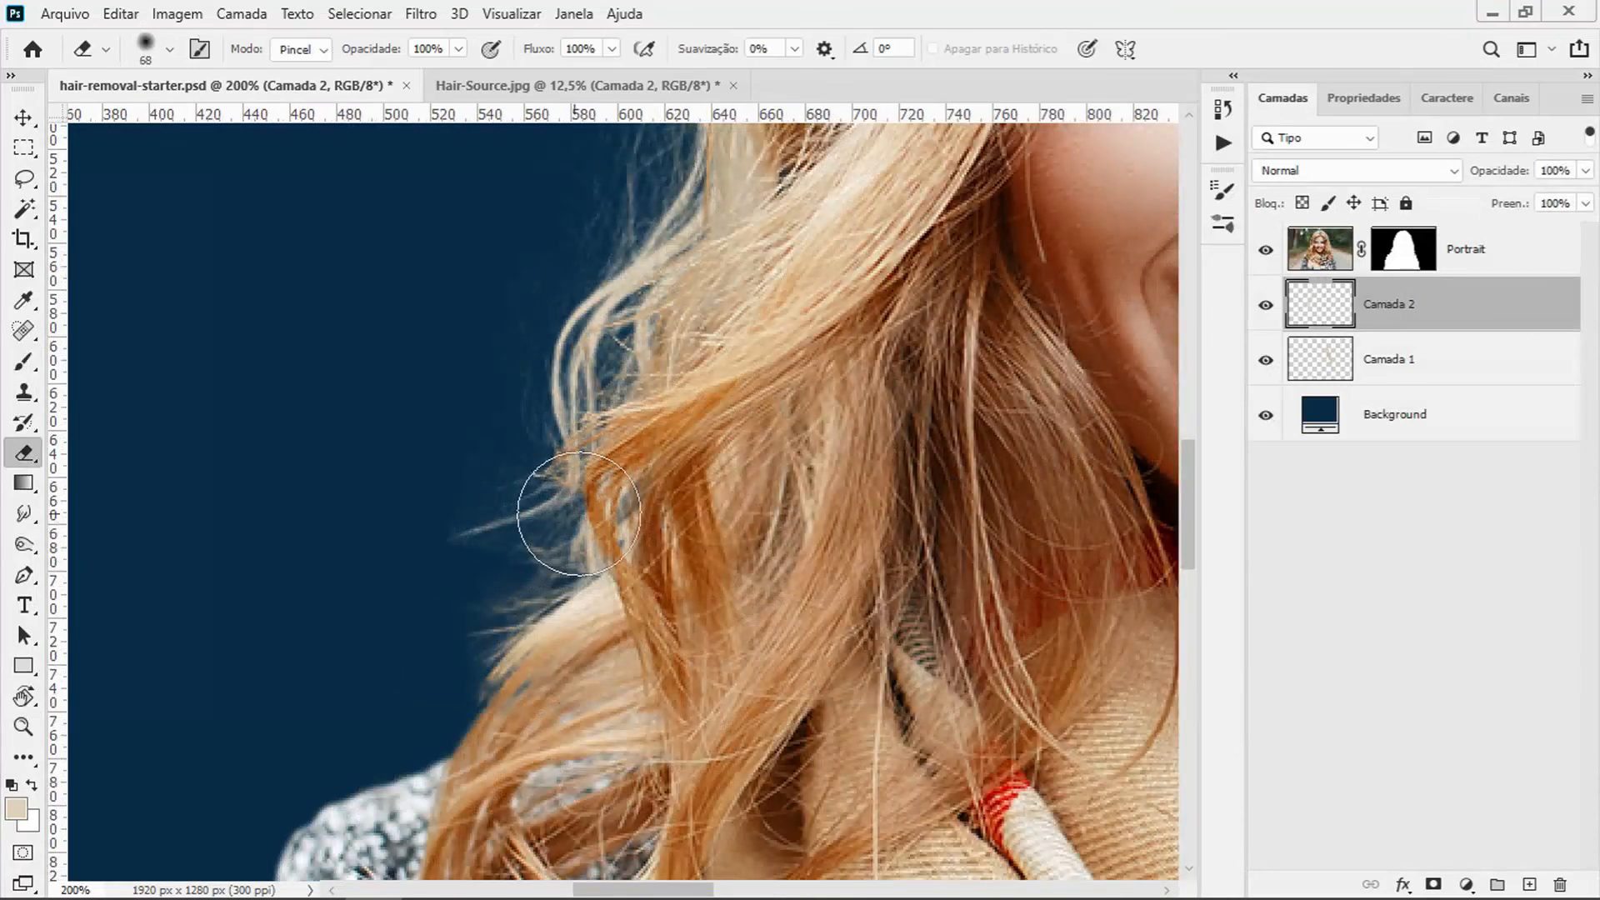
pyautogui.scroll(3, 536, 525)
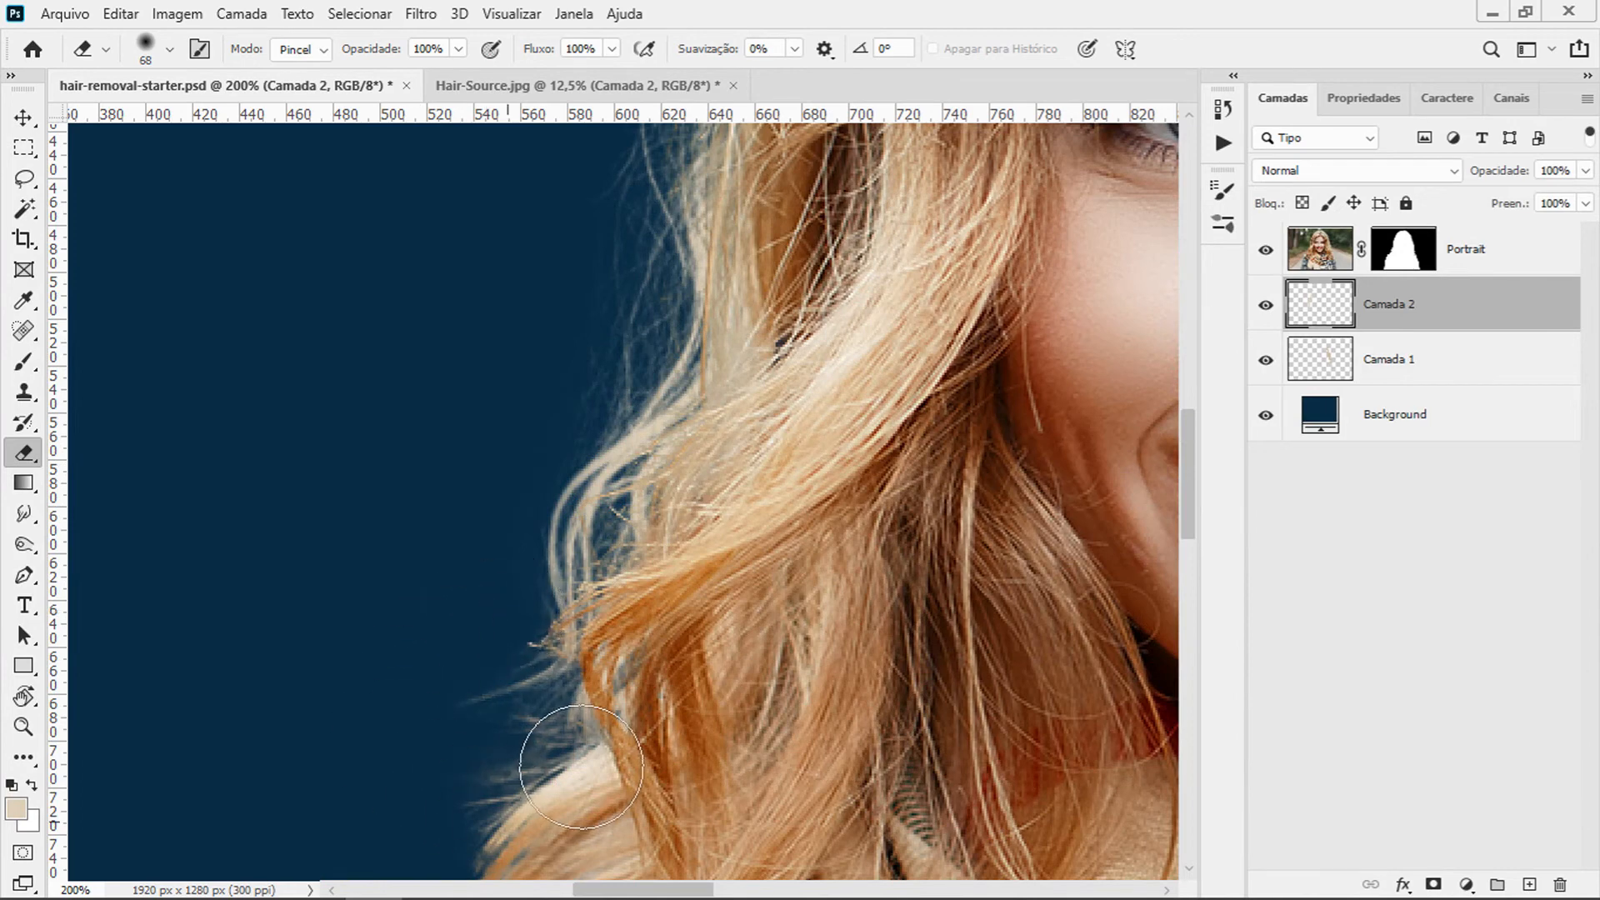
# Compare the cutout with the original photo by temporarily disabling the Portrait layer's mask.
pyautogui.press('z')
pyautogui.keyDown('alt'); pyautogui.click(748, 537); pyautogui.keyUp('alt')
pyautogui.keyDown('alt'); pyautogui.click(749, 537); pyautogui.keyUp('alt')
pyautogui.moveTo(747, 538); pyautogui.dragTo(492, 616)
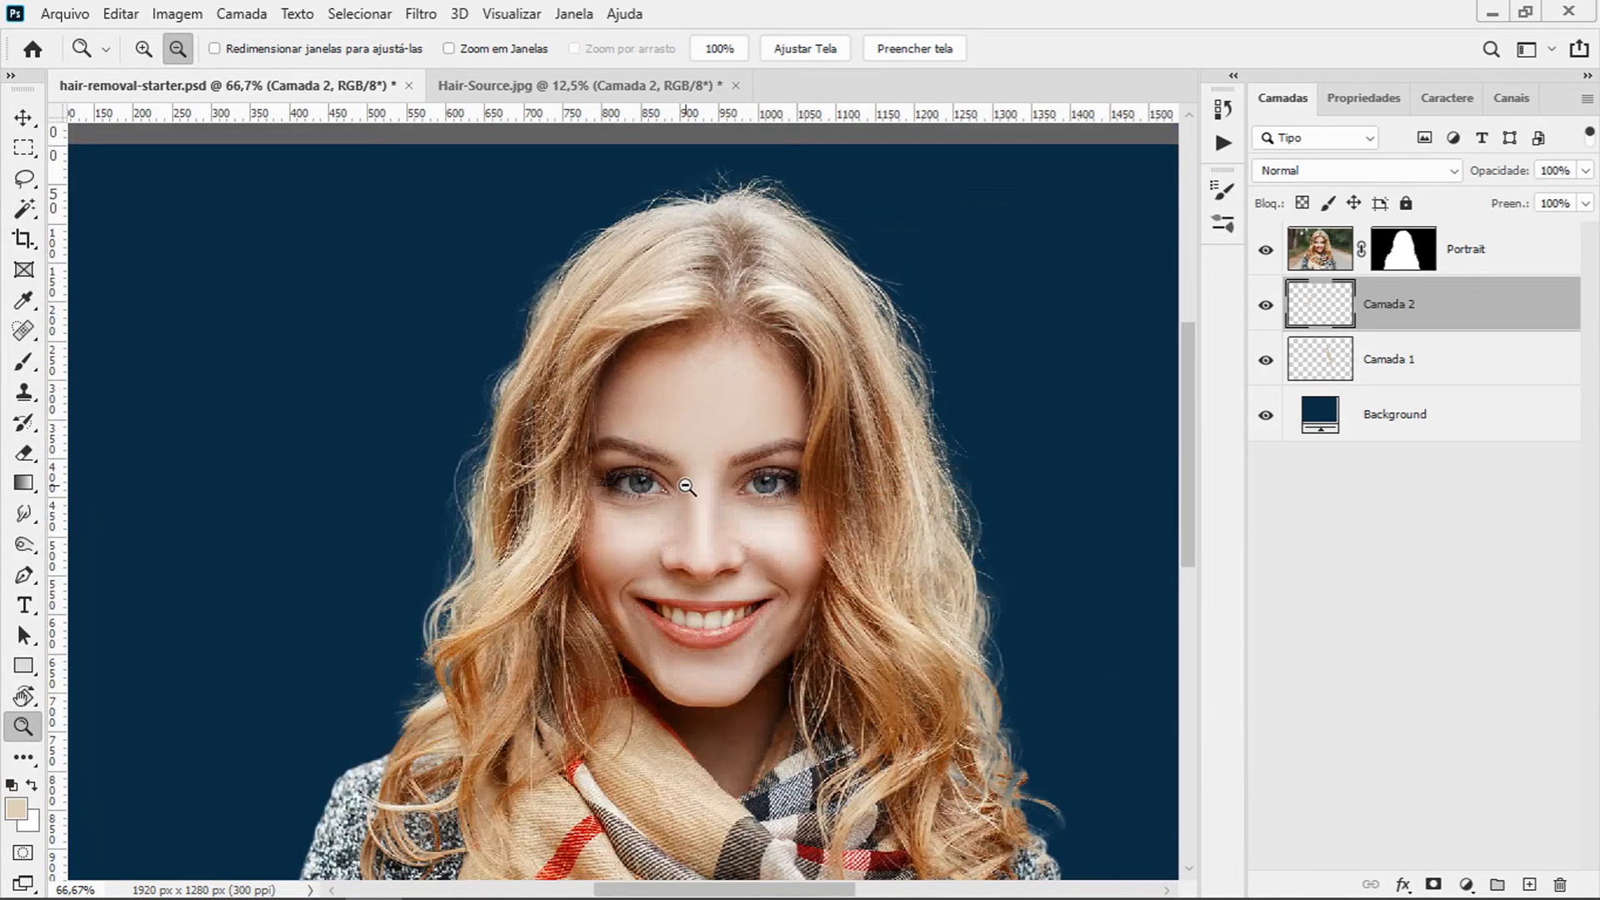
pyautogui.keyDown('alt'); pyautogui.click(693, 490); pyautogui.keyUp('alt')
pyautogui.moveTo(775, 565); pyautogui.dragTo(683, 546)
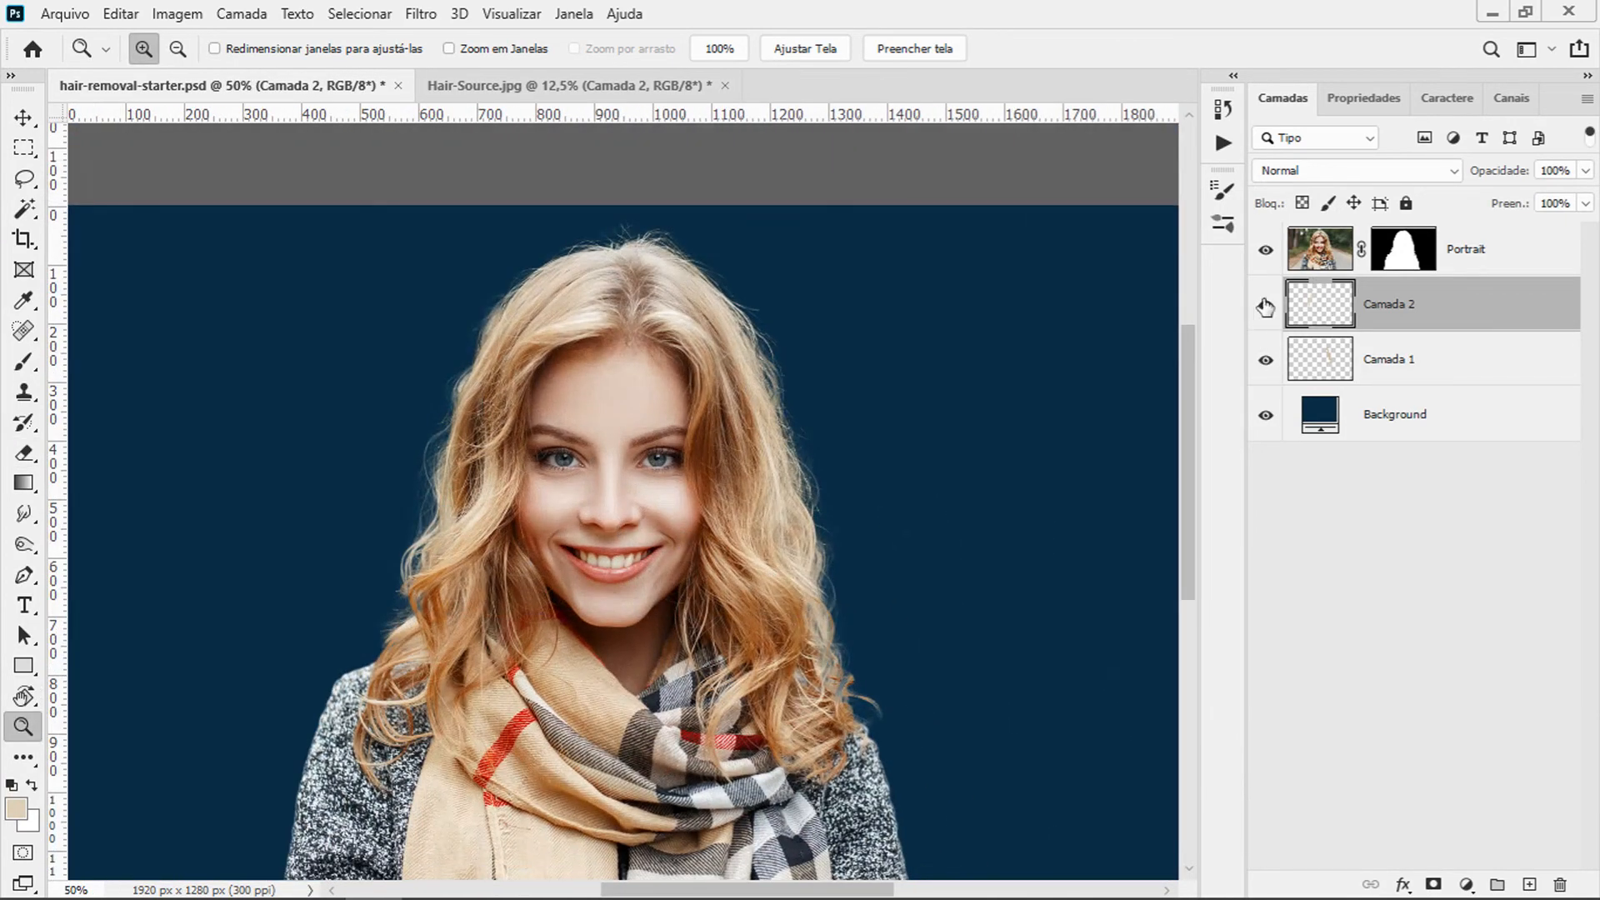
pyautogui.keyDown('shift'); pyautogui.click(1415, 254); pyautogui.keyUp('shift')
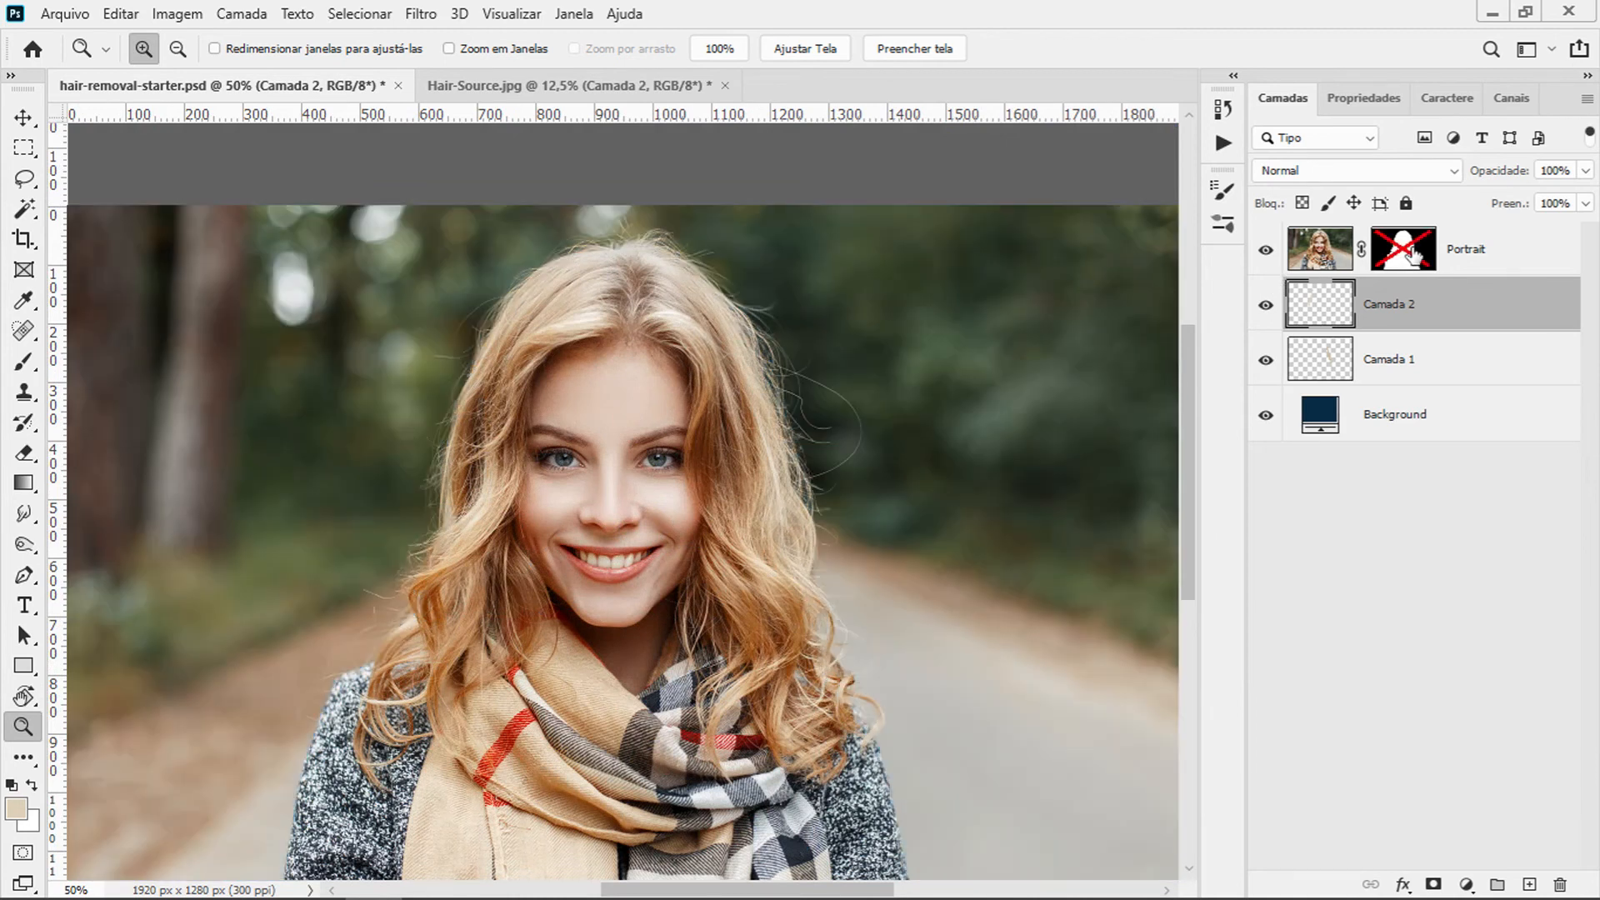
pyautogui.keyDown('shift'); pyautogui.click(1415, 254); pyautogui.keyUp('shift')
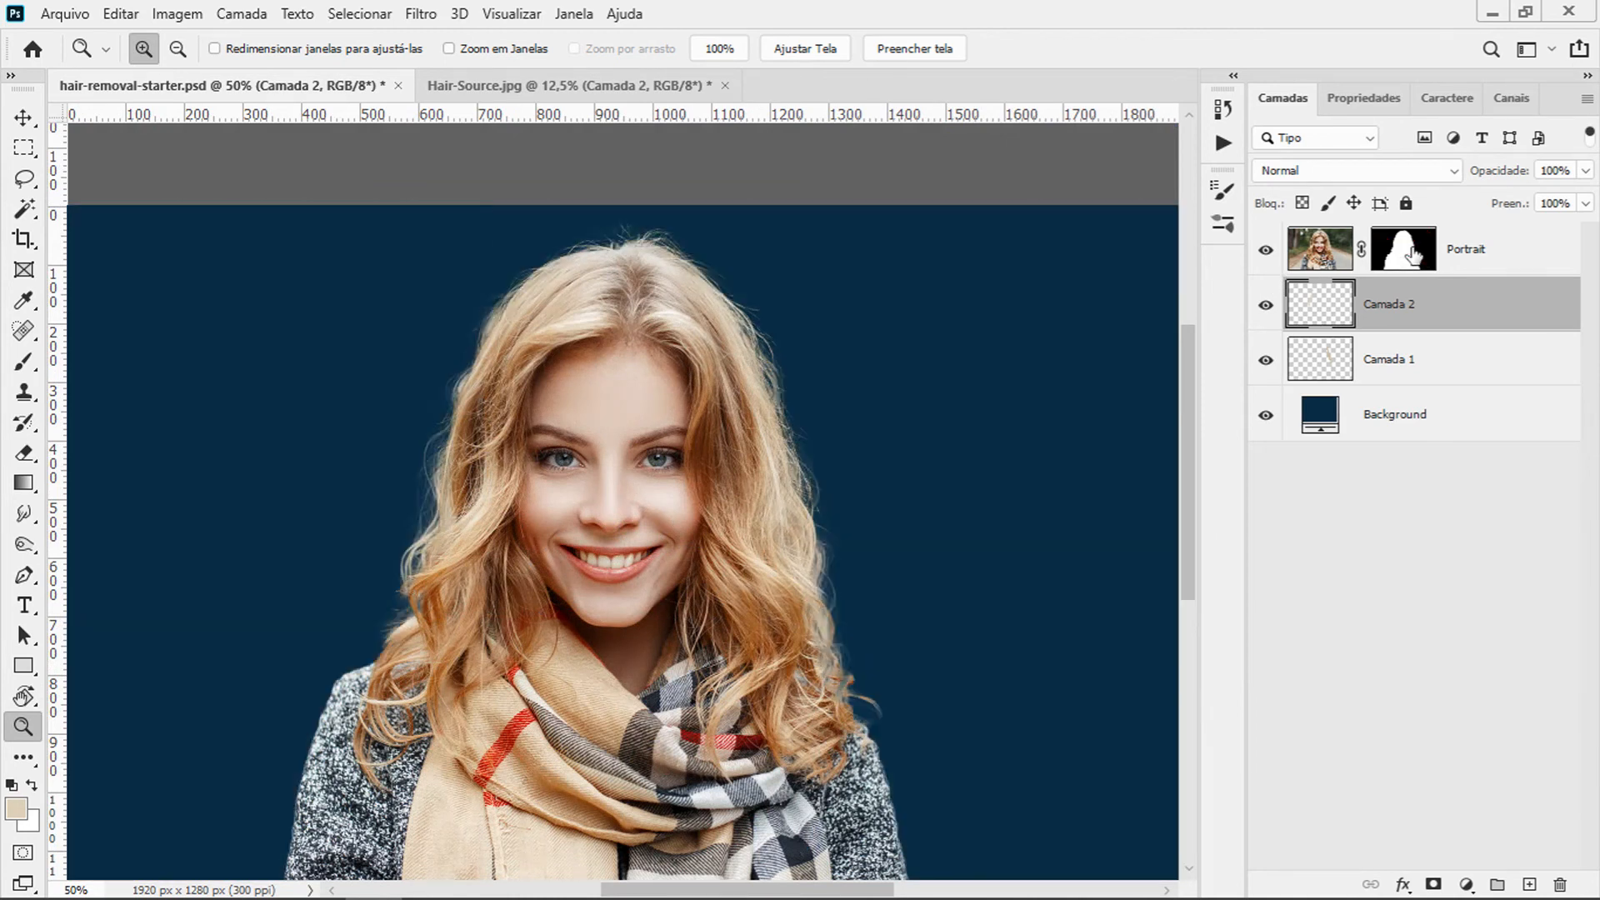
# Compare the hair edges with and without painted strands by toggling the visibility of Camada 2 and Camada 1.
pyautogui.moveTo(1266, 309); pyautogui.dragTo(1267, 360)
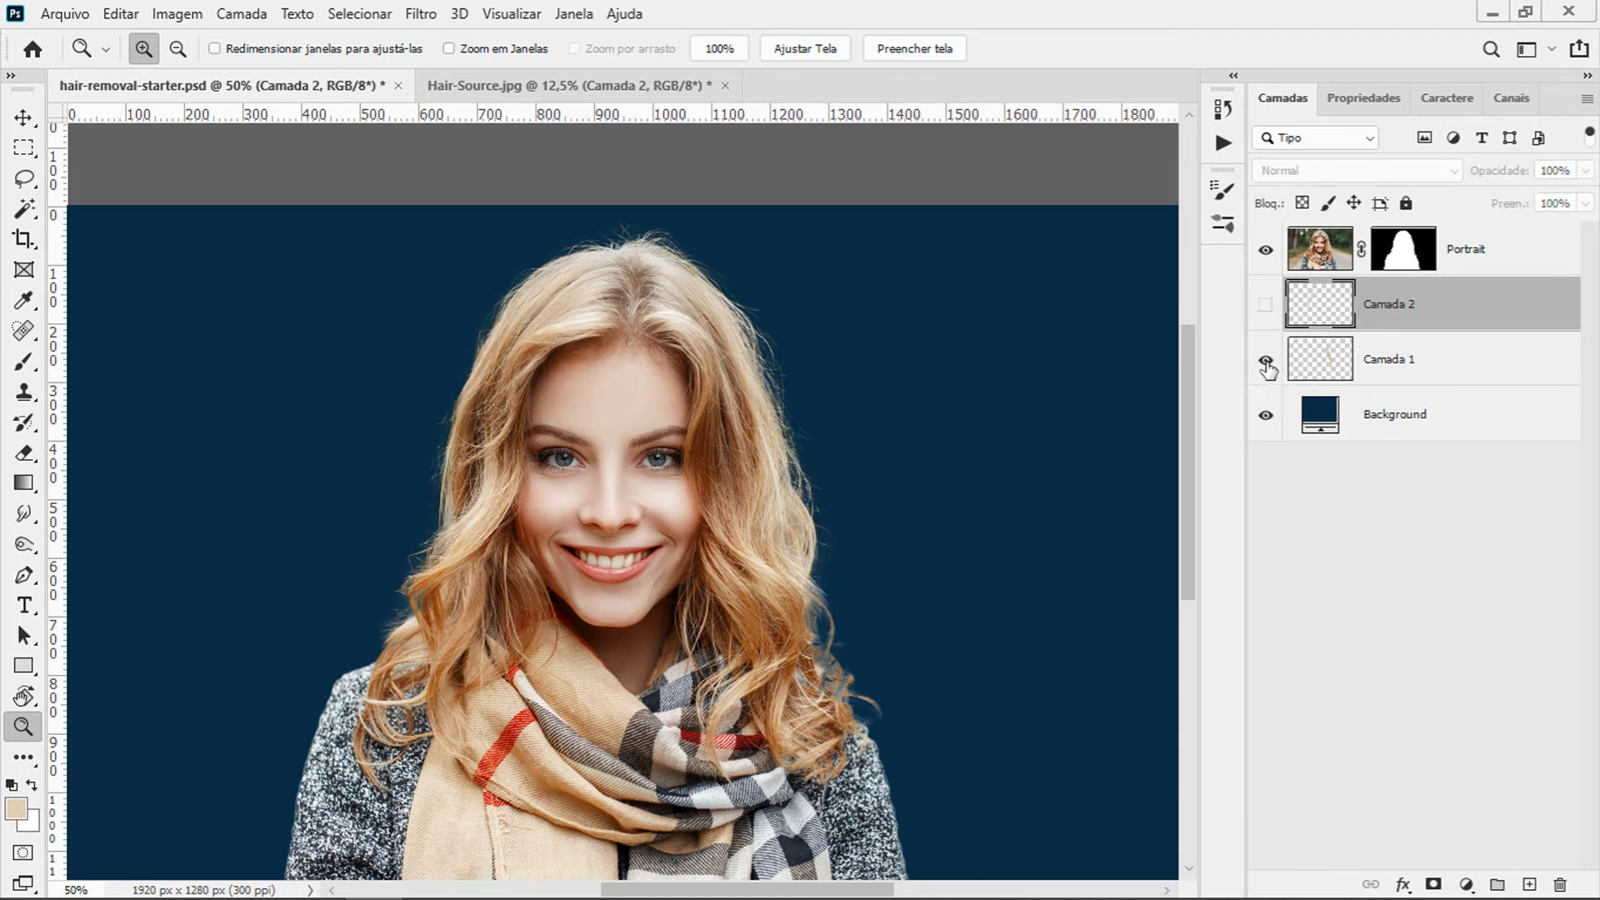
pyautogui.moveTo(1267, 373); pyautogui.dragTo(1267, 305)
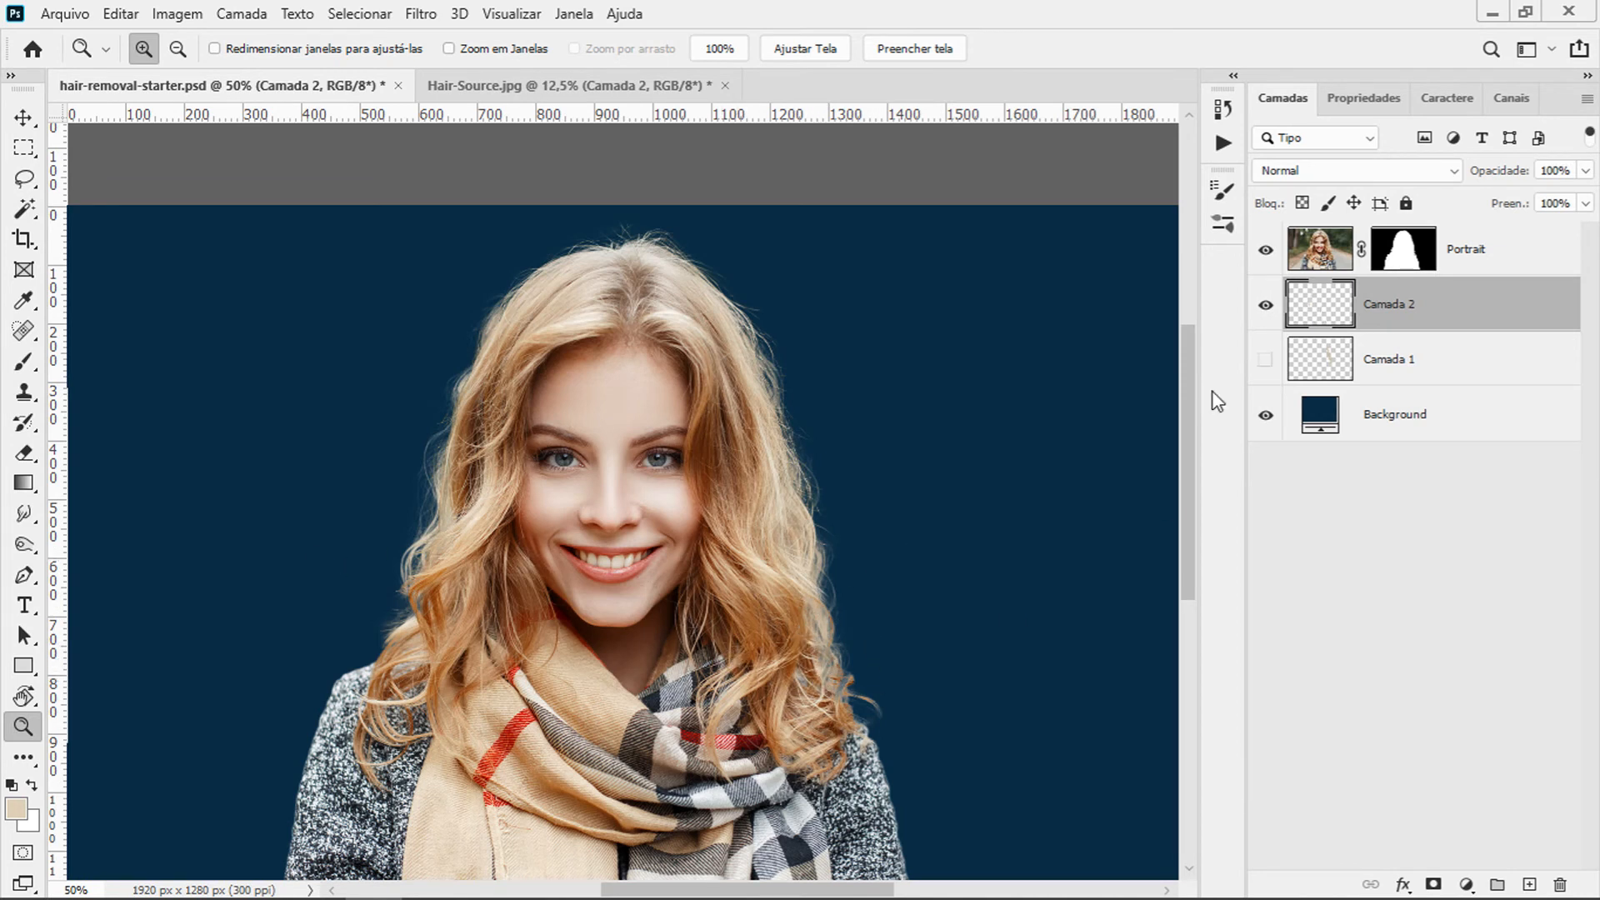
pyautogui.click(1267, 360)
pyautogui.click(1267, 360)
# Convert Camada 1 and Camada 2 together into one smart object.
pyautogui.keyDown('ctrl'); pyautogui.click(1404, 367); pyautogui.keyUp('ctrl')
pyautogui.rightClick(1452, 359)
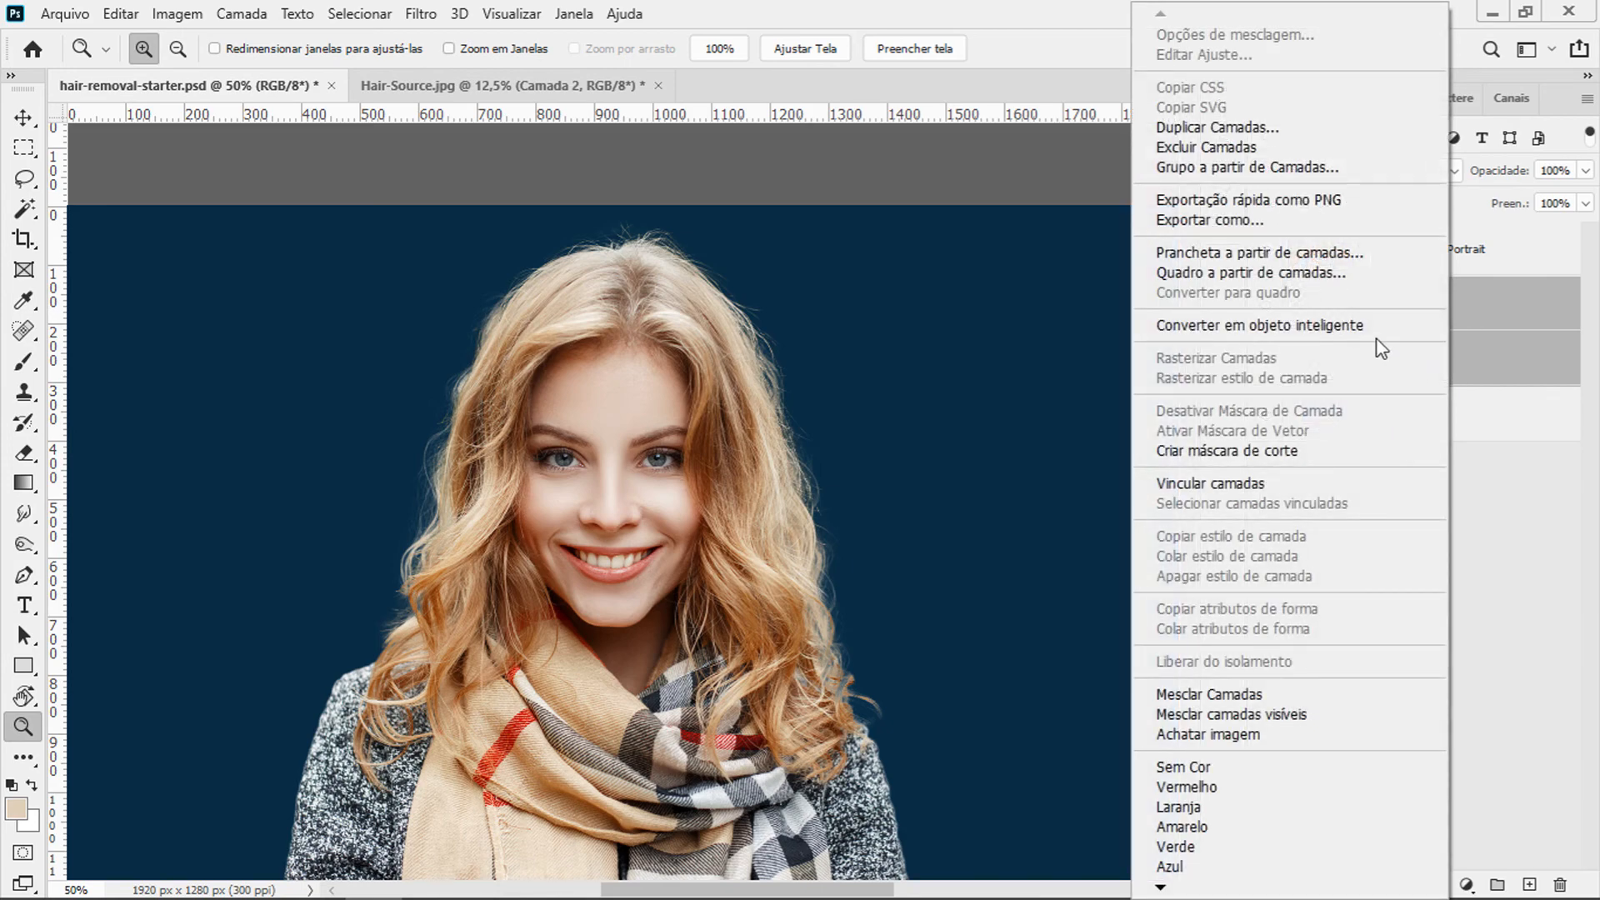
pyautogui.click(1375, 334)
# Apply a Gaussian Blur with a radius of about 0.2 pixels to the hair strands smart object.
pyautogui.click(421, 14)
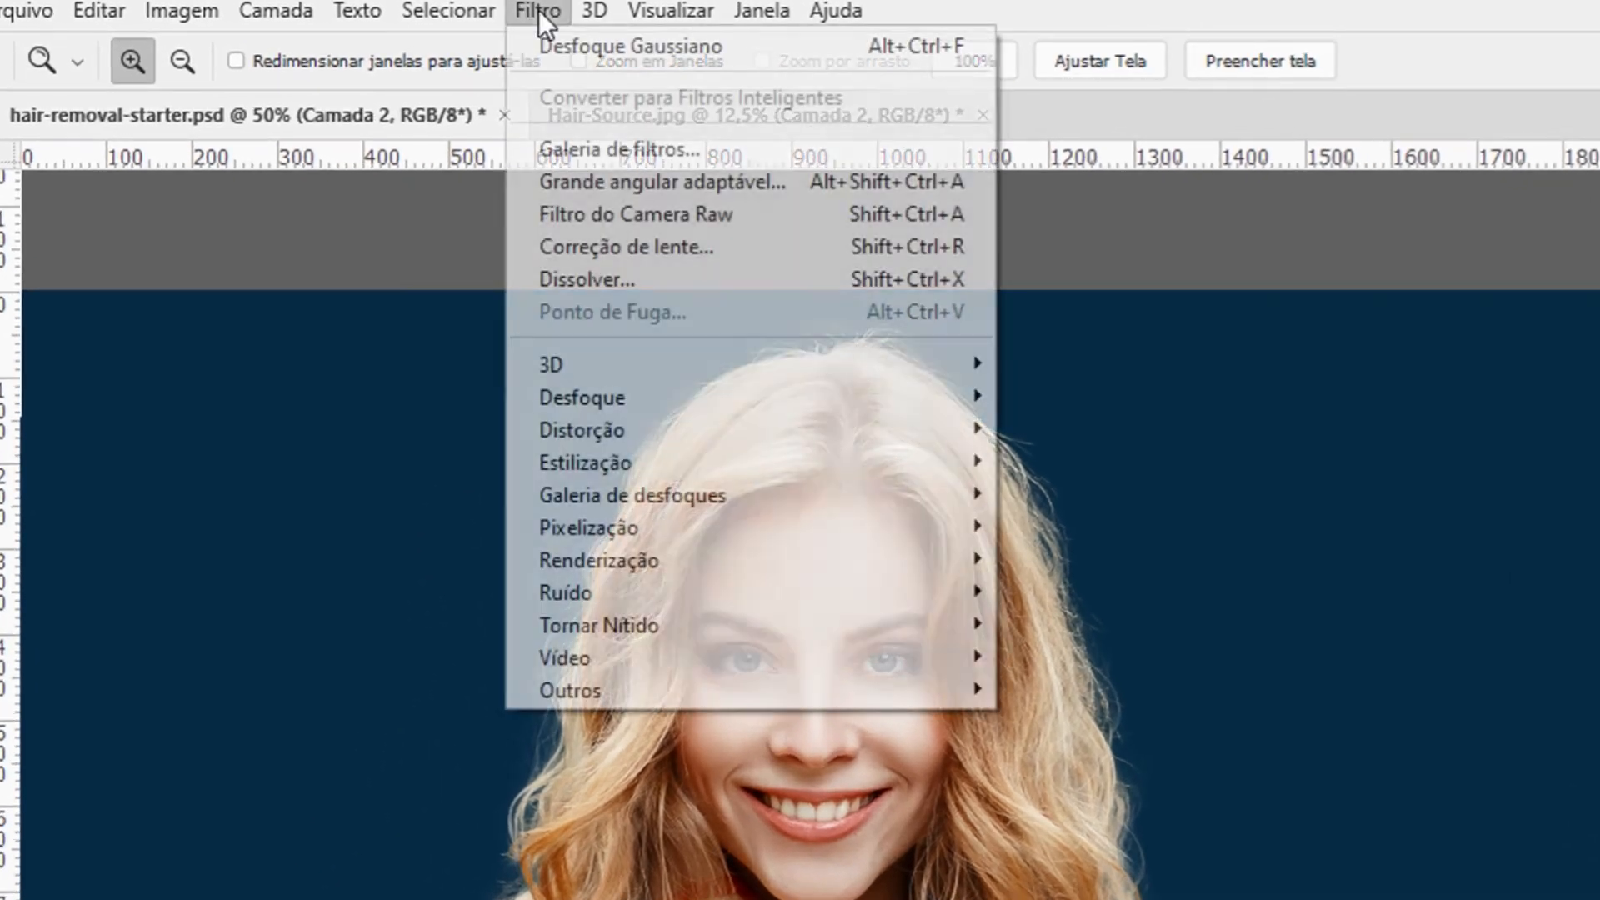
pyautogui.moveTo(489, 278)
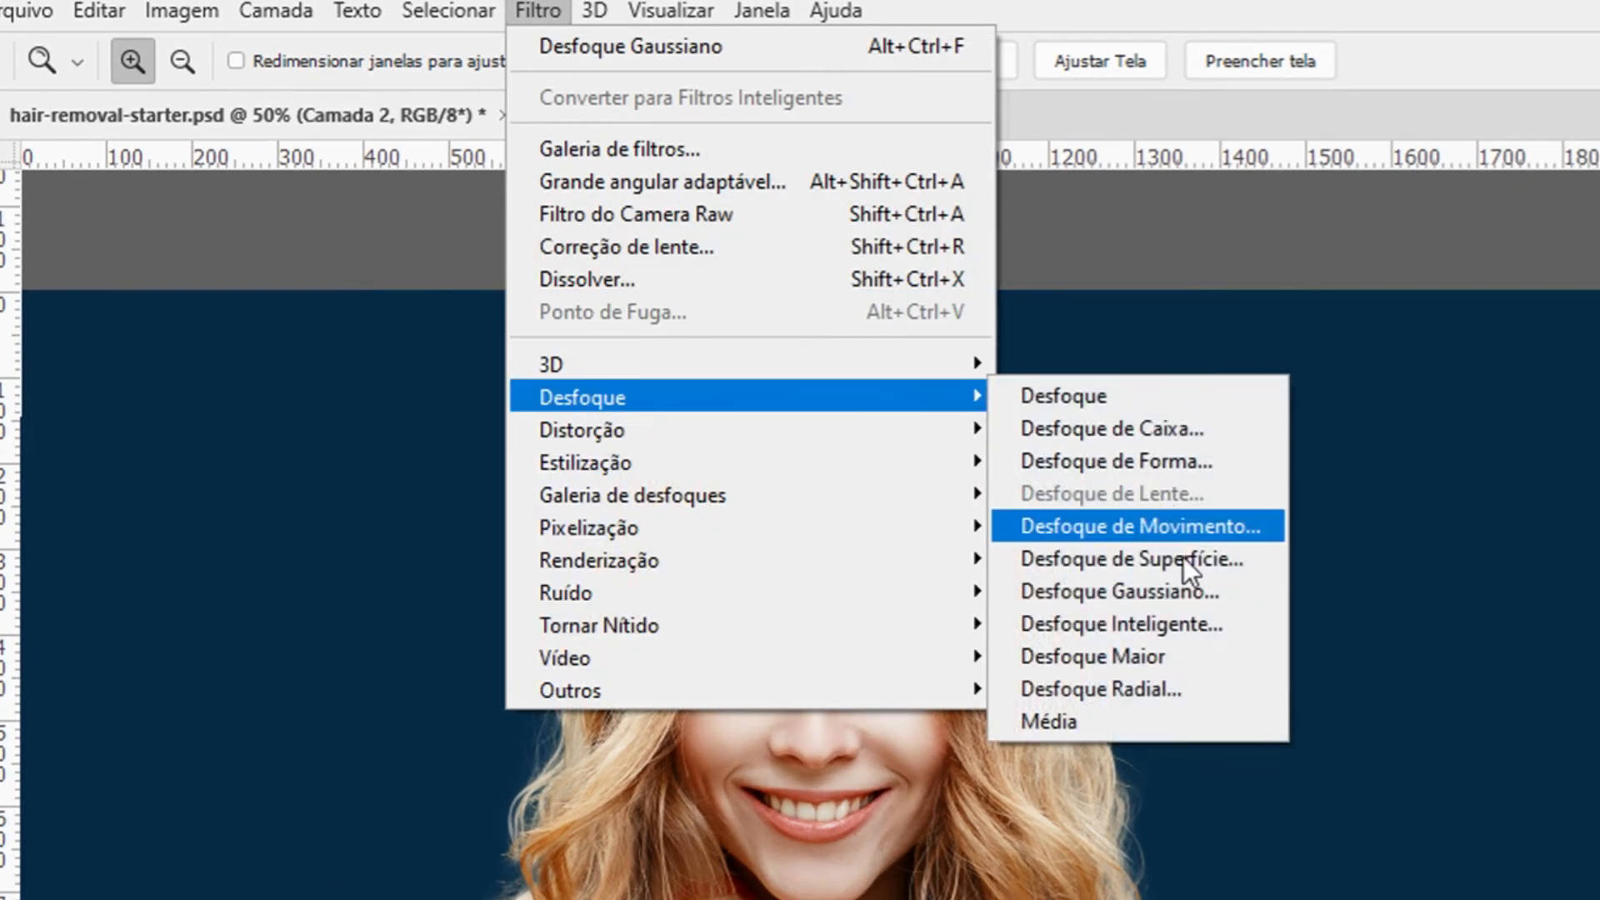
pyautogui.click(1134, 592)
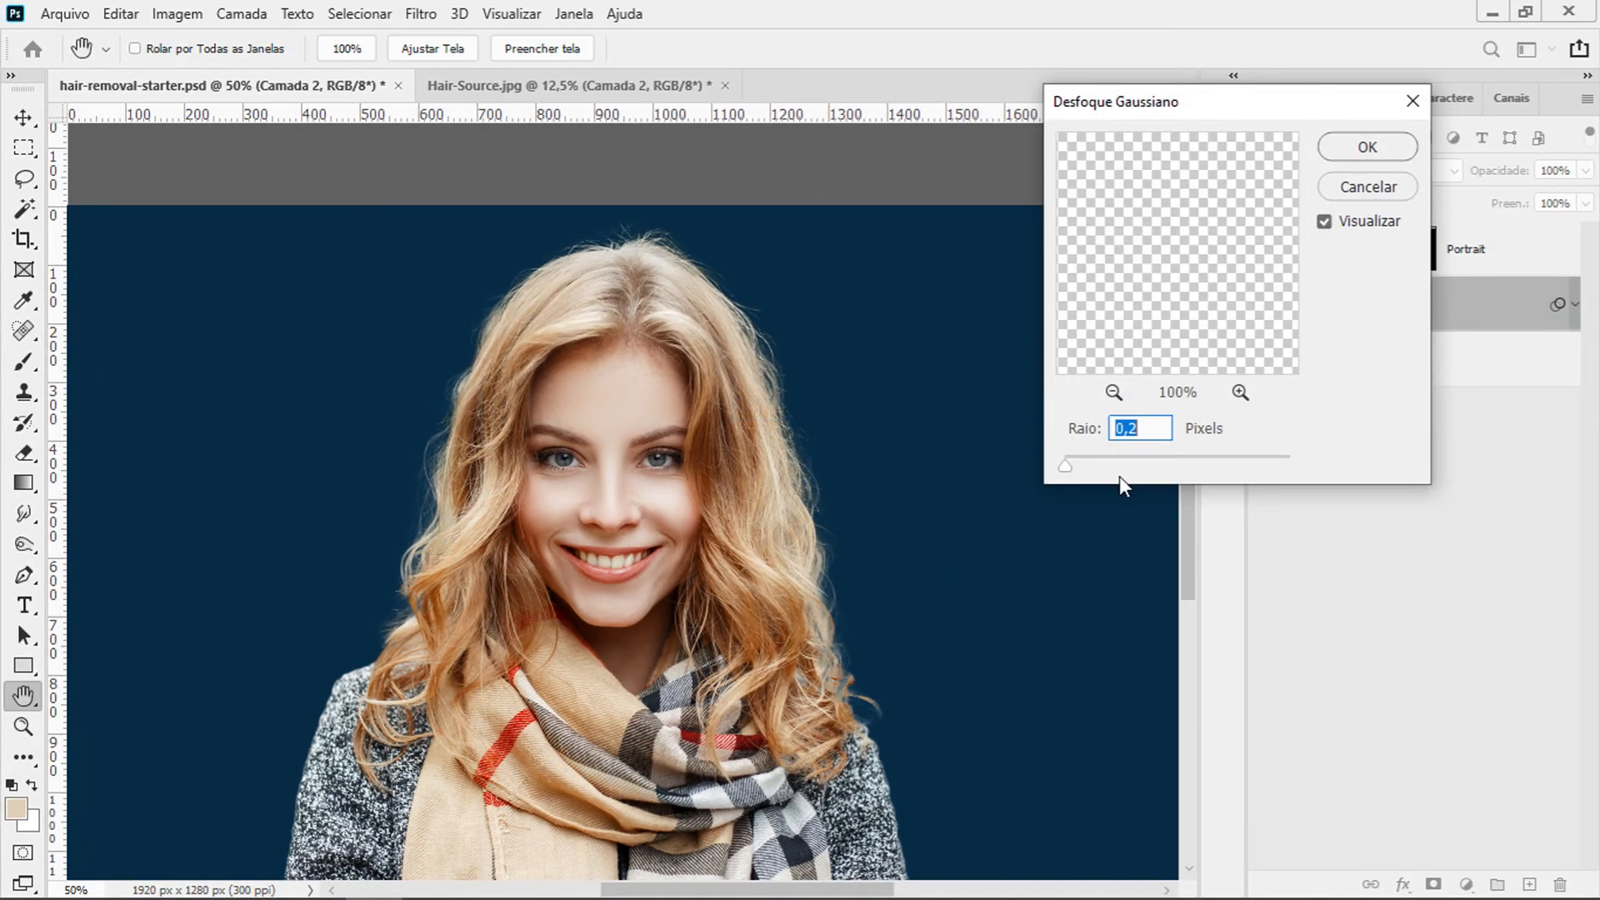
pyautogui.press('Down')
pyautogui.press('Down')
pyautogui.press('Up')
pyautogui.press('Up')
pyautogui.click(1362, 154)
# Examine the blurred strands along the right hair edge up close, then return to the wider portrait view.
pyautogui.press('z')
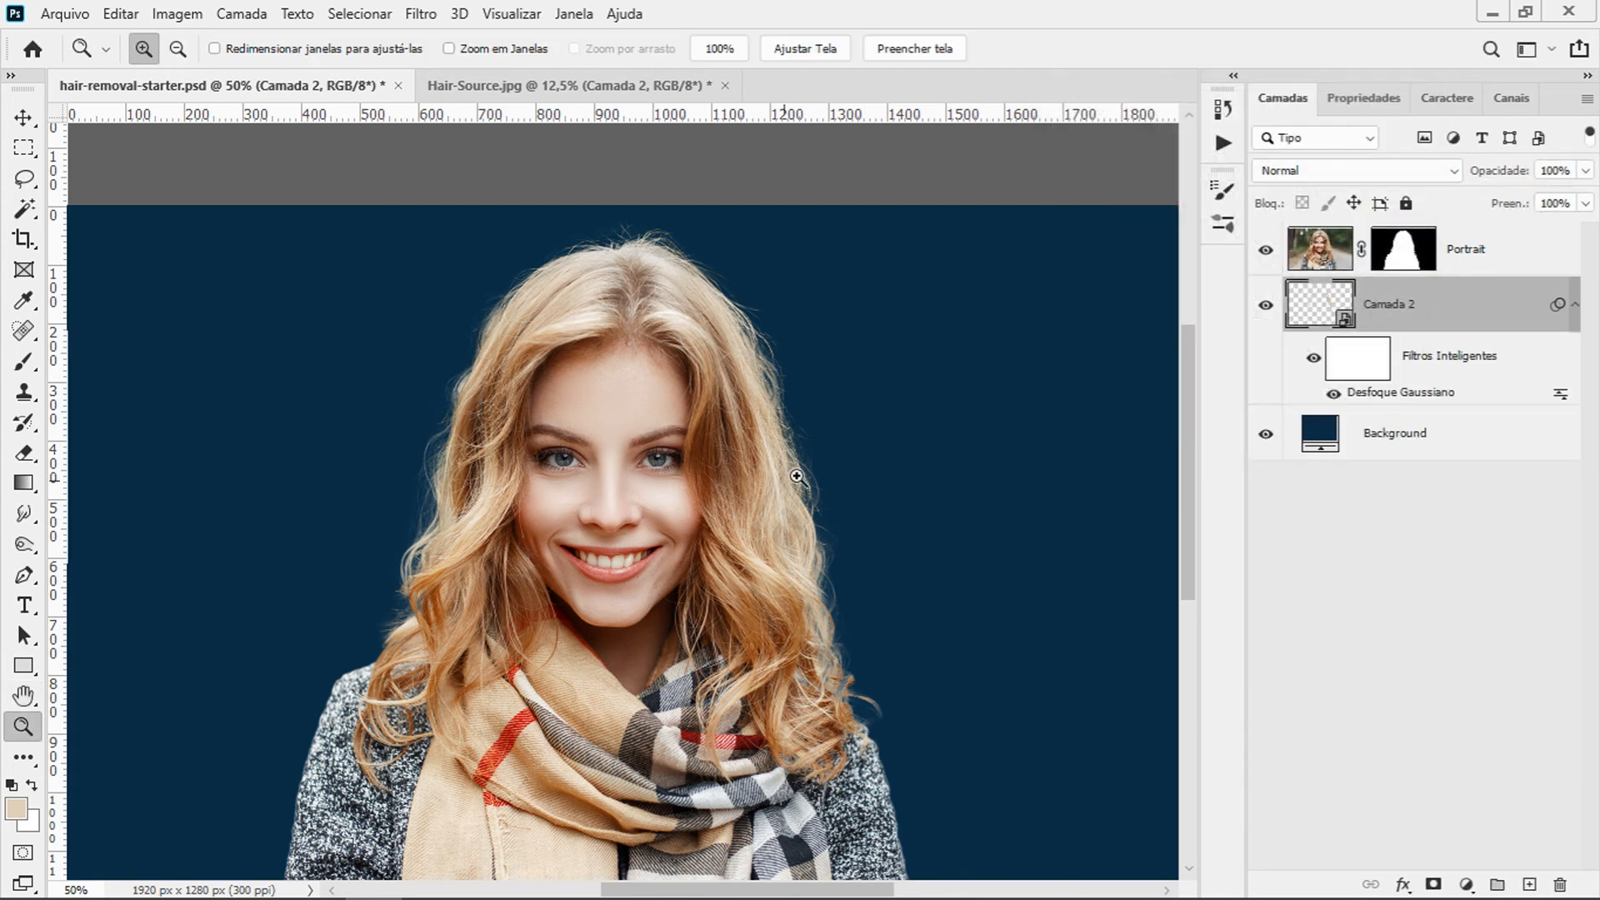
pyautogui.click(817, 515)
pyautogui.click(816, 515)
pyautogui.moveTo(814, 583); pyautogui.dragTo(725, 500)
pyautogui.keyDown('alt'); pyautogui.click(725, 500); pyautogui.keyUp('alt')
pyautogui.keyDown('alt'); pyautogui.click(717, 517); pyautogui.keyUp('alt')
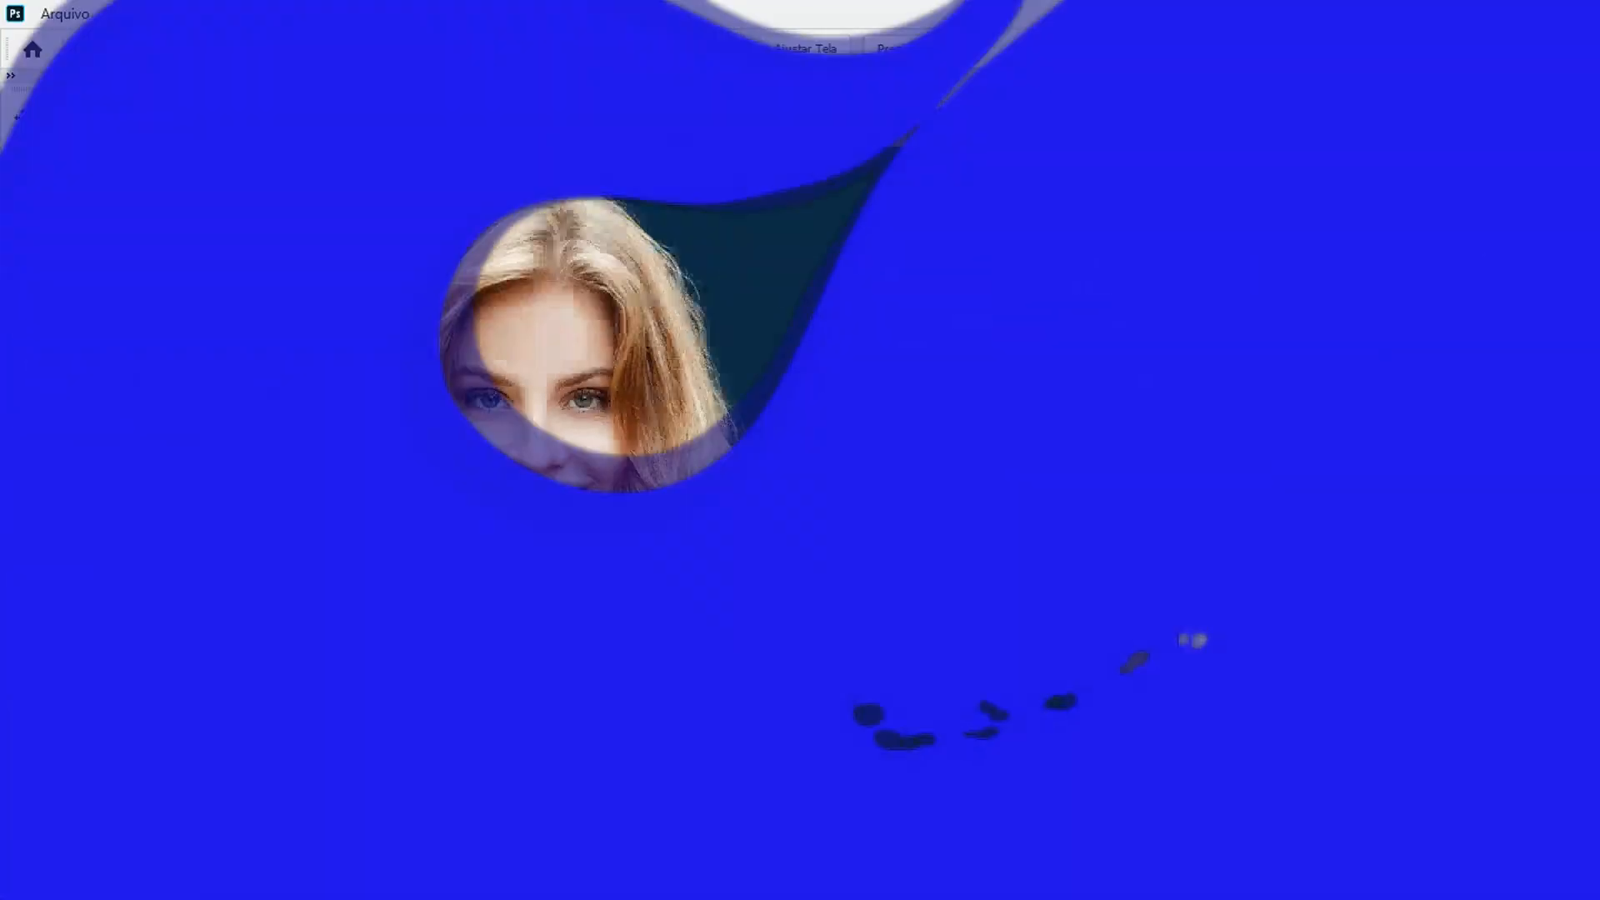